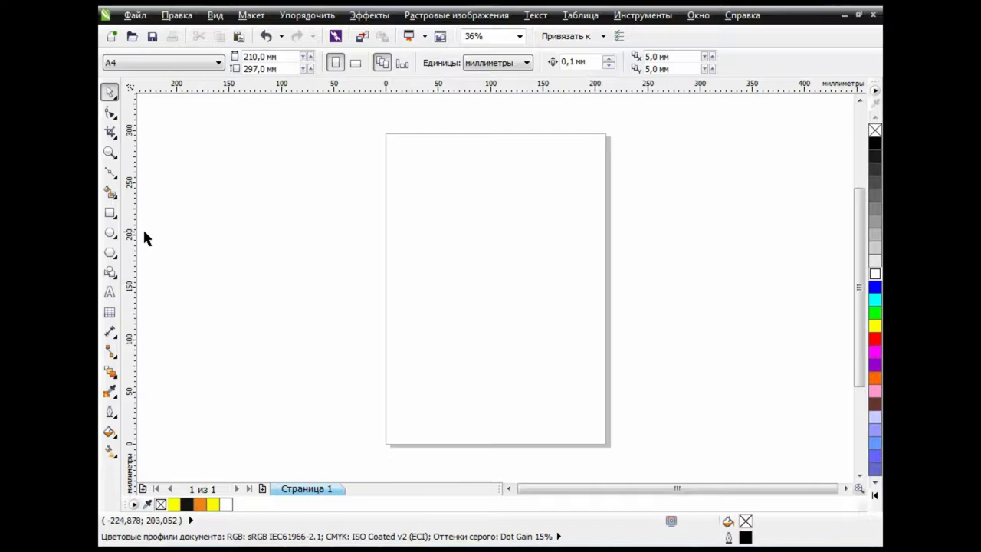
Draw a tall oval ellipse on the page.
left_click(110, 232)
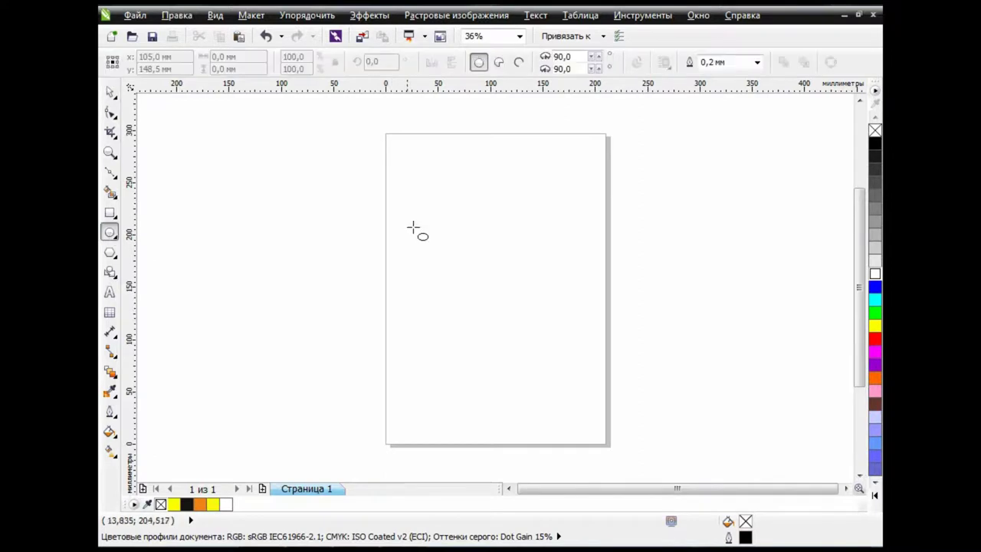
mouse_move(404, 188)
left_mouse_down()
mouse_move(553, 338)
mouse_move(543, 381)
left_mouse_up()
left_click_drag(471, 285, 488, 281)
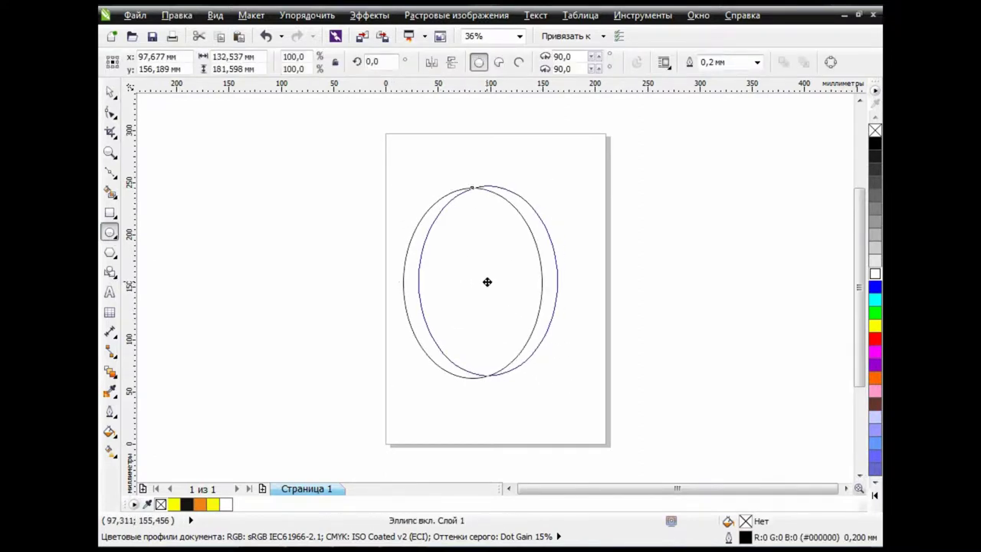
Draw a Bezier curve down through the oval, bending it to bulge left.
left_click(112, 173)
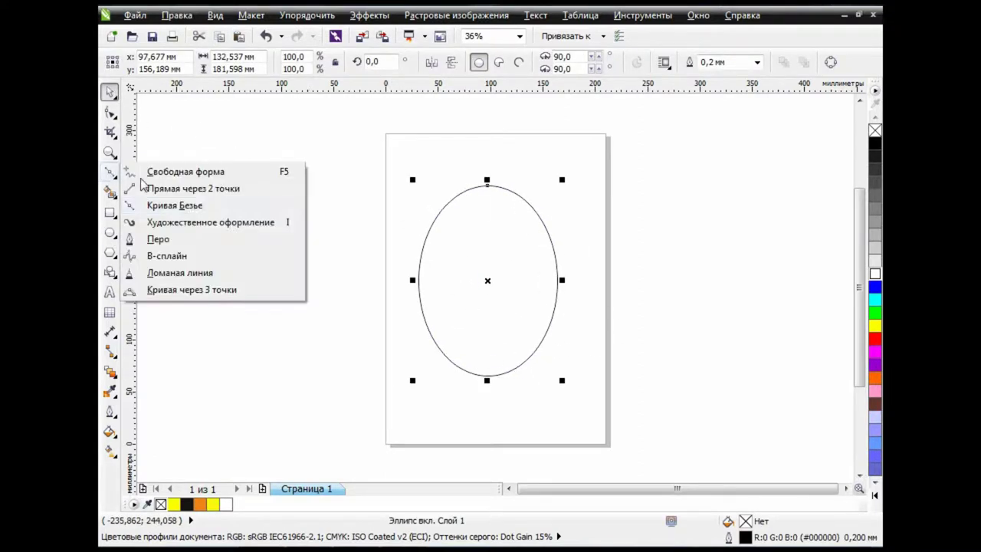
left_click(203, 213)
left_click(491, 170)
left_click_drag(499, 405, 542, 421)
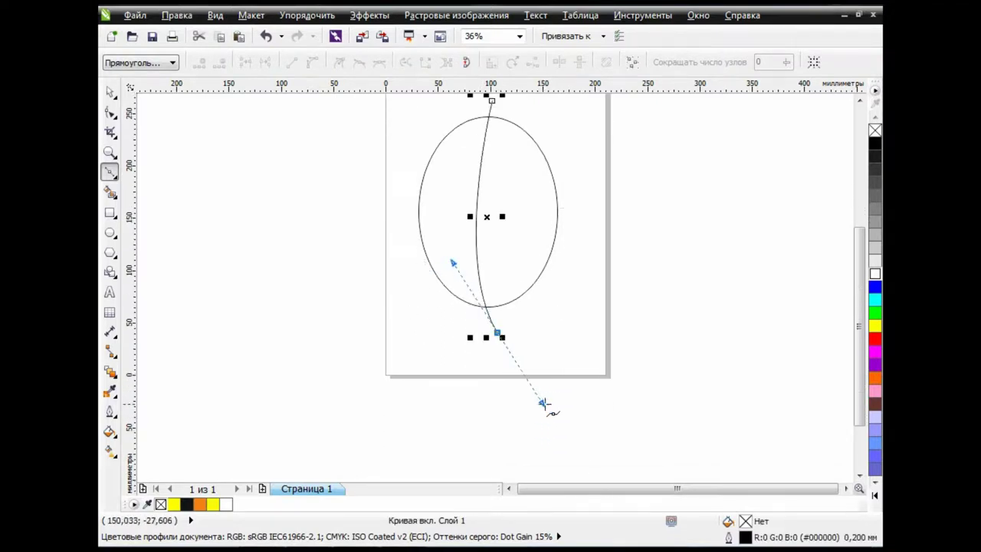
left_click_drag(859, 322, 859, 287)
key("F10")
left_click_drag(474, 295, 451, 305)
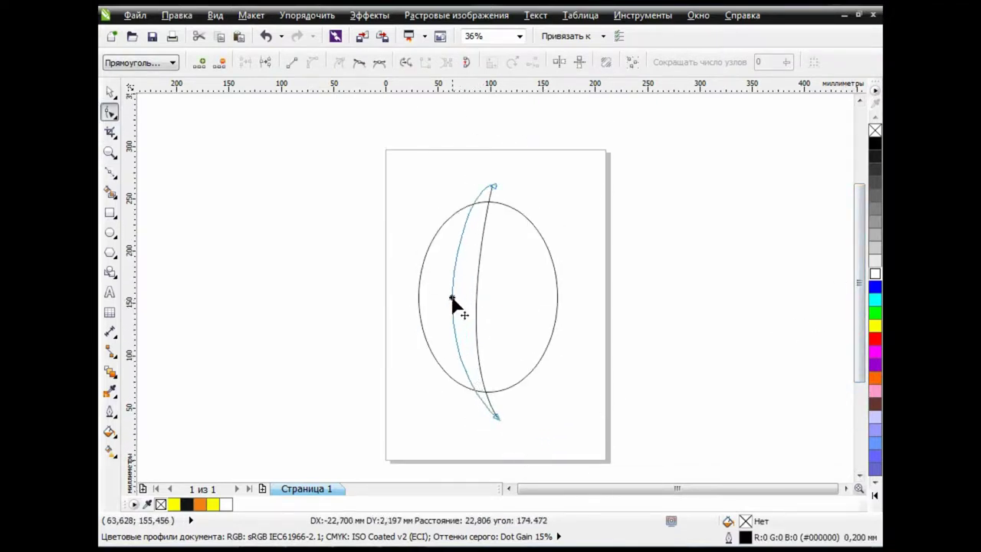
left_click_drag(492, 191, 441, 203)
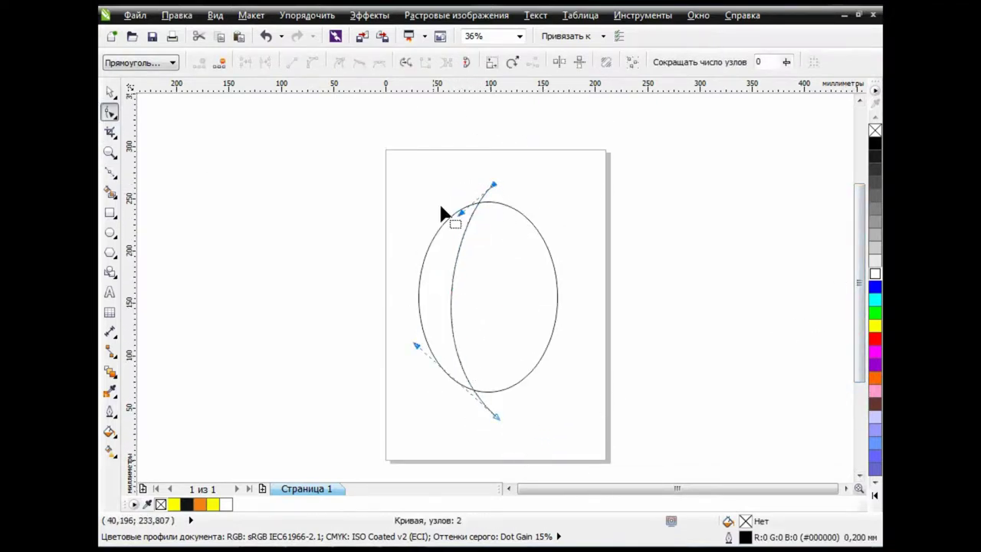
Smart Fill the oval's left crescent yellow, then delete the dividing curve.
left_click(109, 191)
left_click(430, 255)
key("space")
left_click(492, 188)
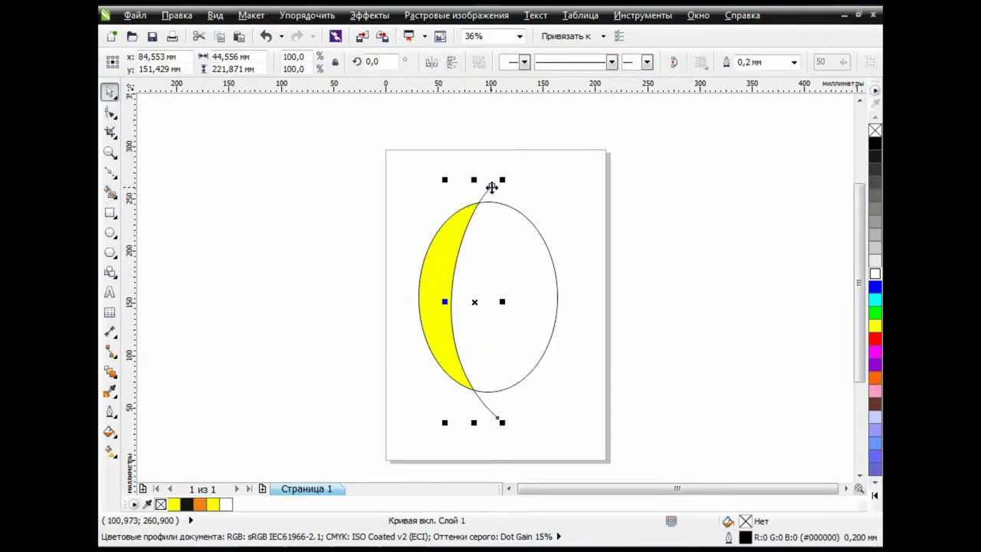
key("Delete")
left_click(525, 272)
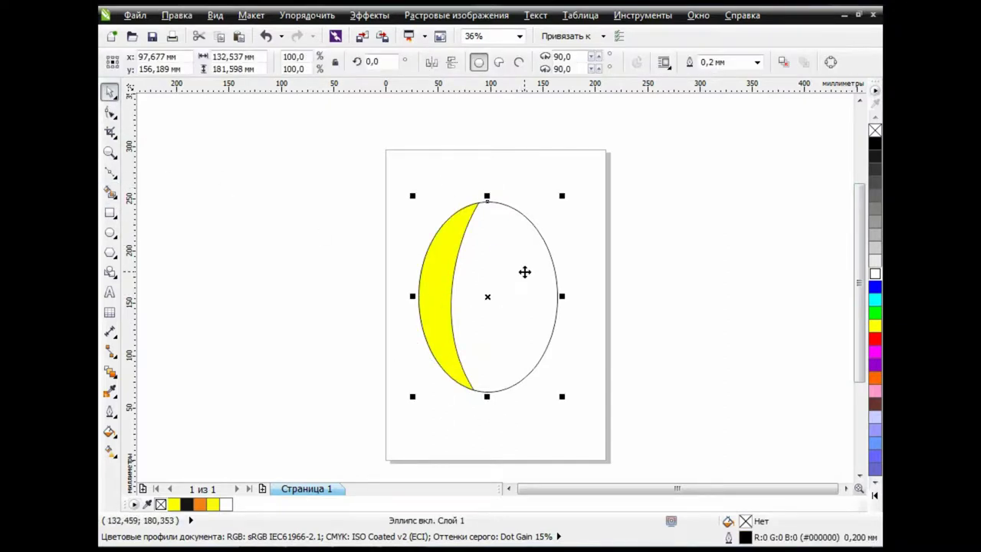
Set a radial custom fountain fill starting with orange 245, 130, 20.
left_click(109, 431)
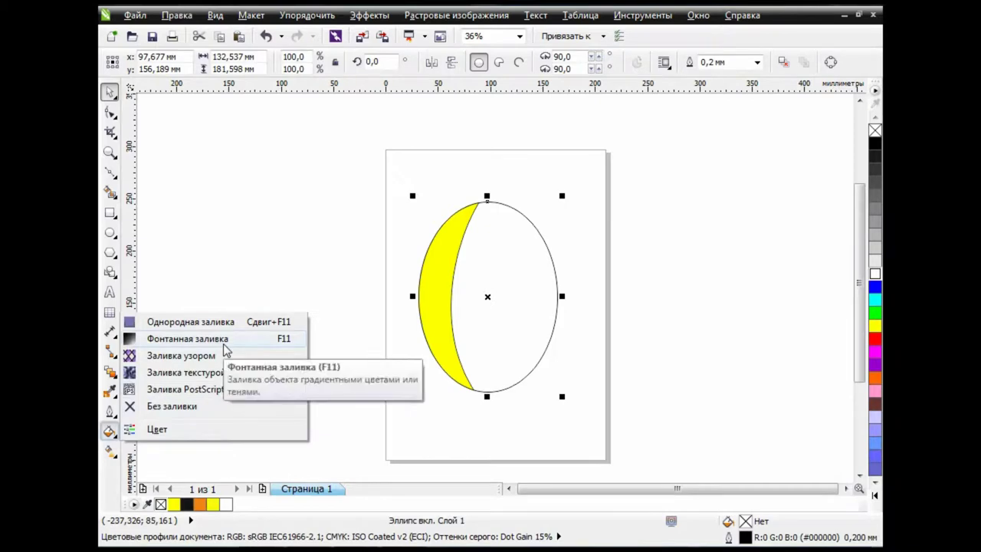
left_click(224, 342)
left_click(431, 154)
left_click(432, 176)
left_click(441, 261)
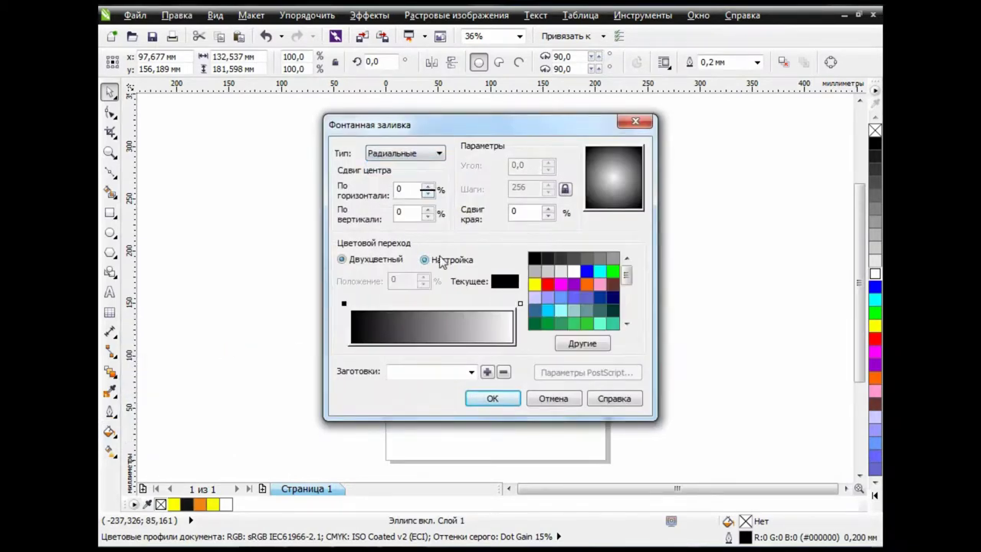
left_click(579, 343)
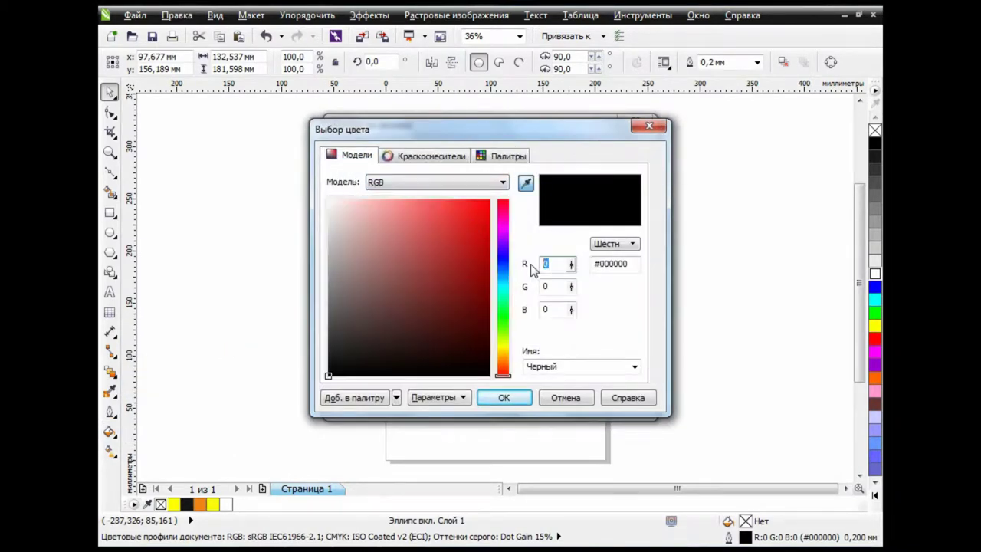
key("Tab")
type("130")
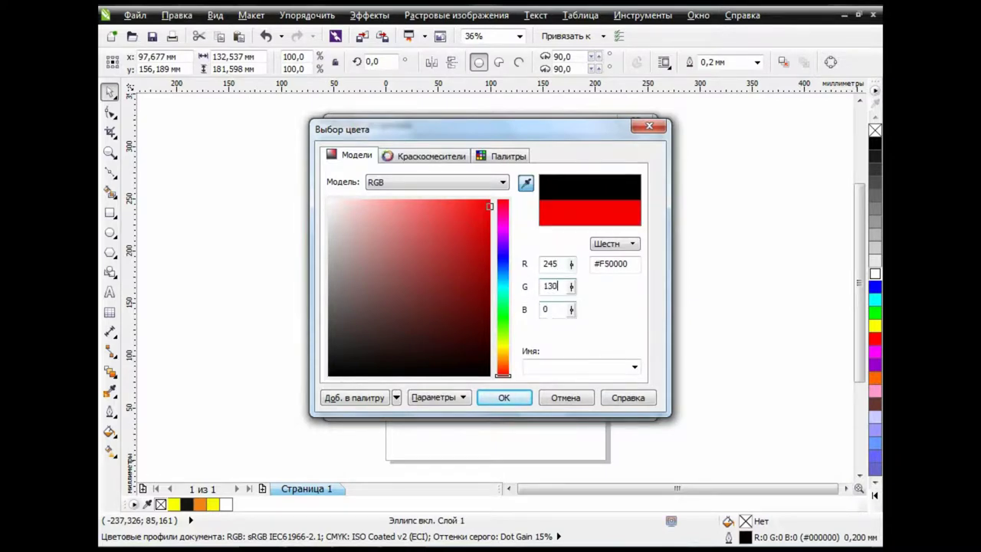
key("Tab")
type("20")
key("Tab")
left_click(504, 398)
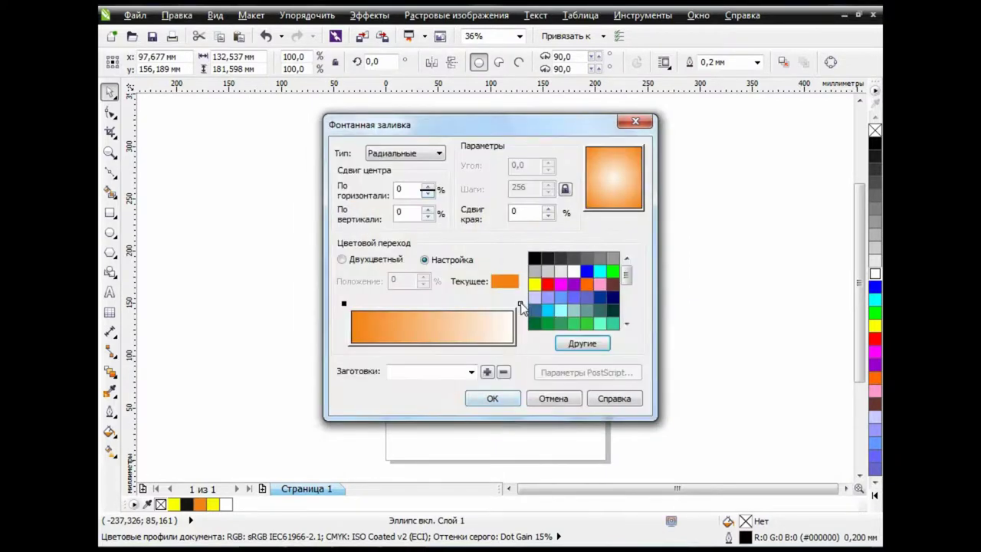
Set the gradient's end colour to RGB yellow 250, 240, 0.
left_click(521, 307)
left_click(583, 344)
left_click(348, 156)
left_click(433, 181)
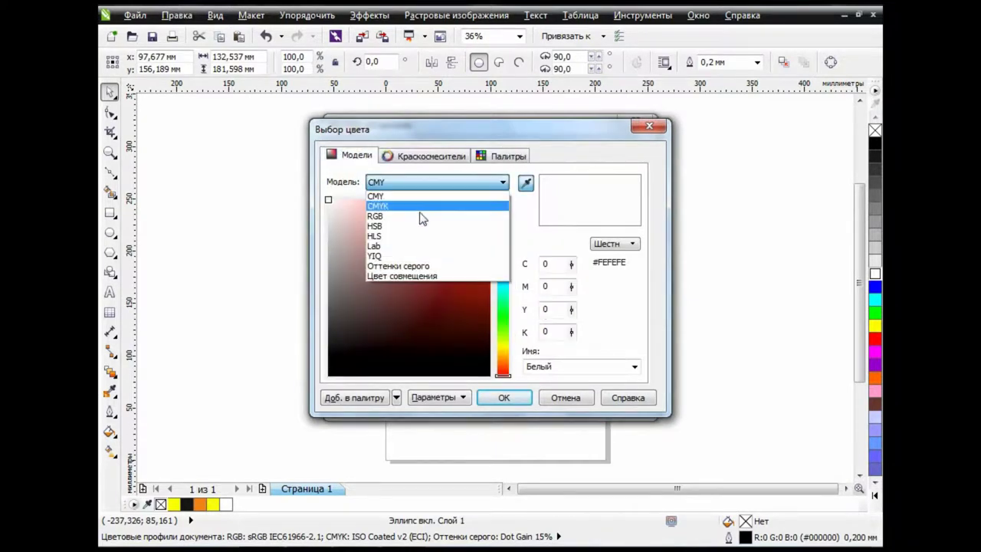
left_click(375, 216)
double_click(549, 264)
type("250")
key("Tab")
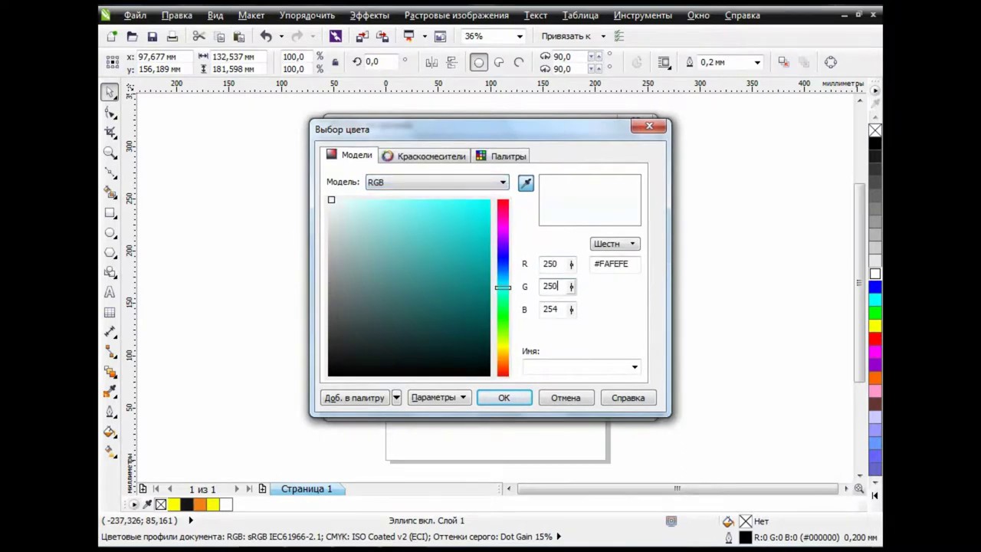
type("240")
key("Tab")
type("0")
left_click(504, 397)
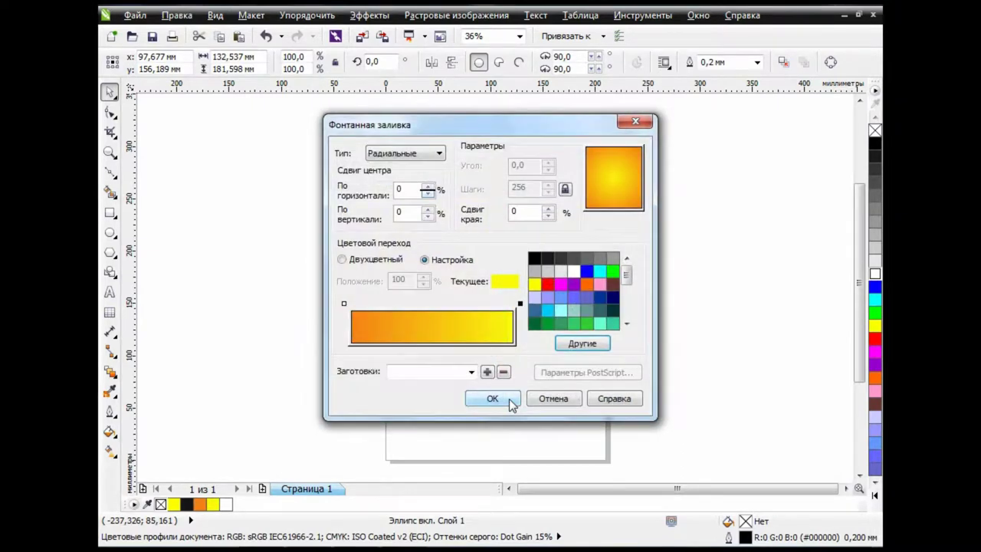
Add a middle colour stop at 42% and apply the radial gradient.
double_click(482, 305)
left_click_drag(483, 304, 420, 305)
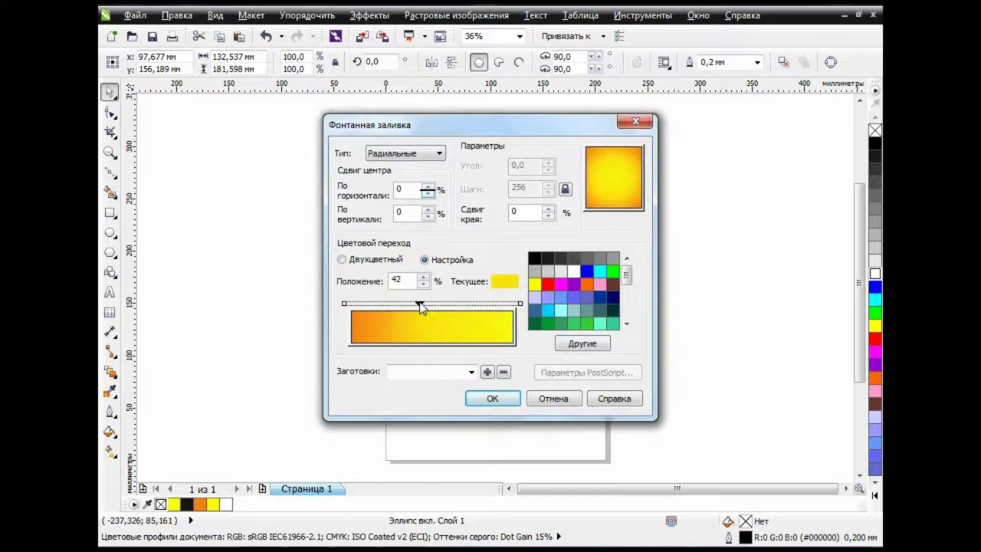
left_click(493, 399)
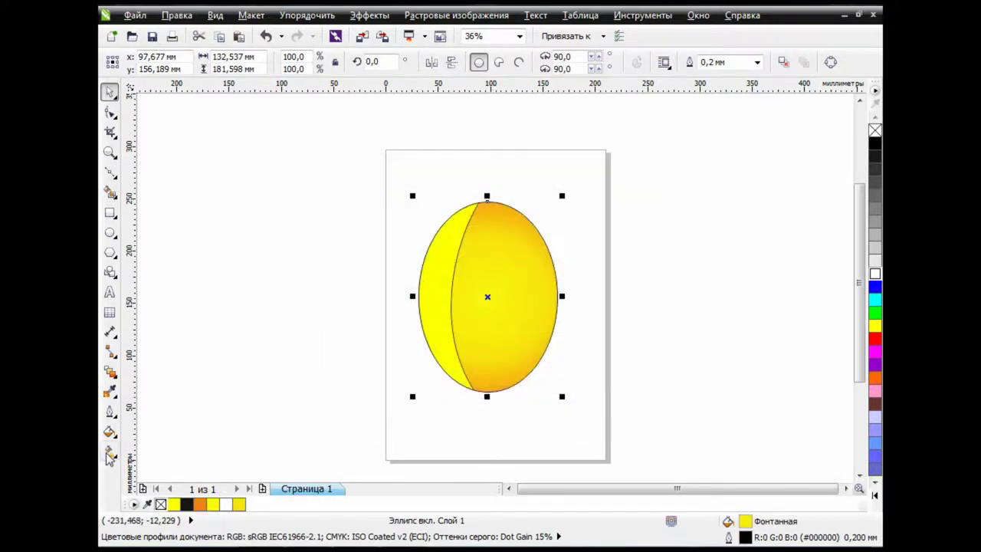
left_click(110, 452)
Drag the gradient handle to push the orange shading toward the lower right.
left_click(173, 453)
mouse_move(553, 294)
left_mouse_down()
mouse_move(529, 327)
mouse_move(481, 298)
left_mouse_up()
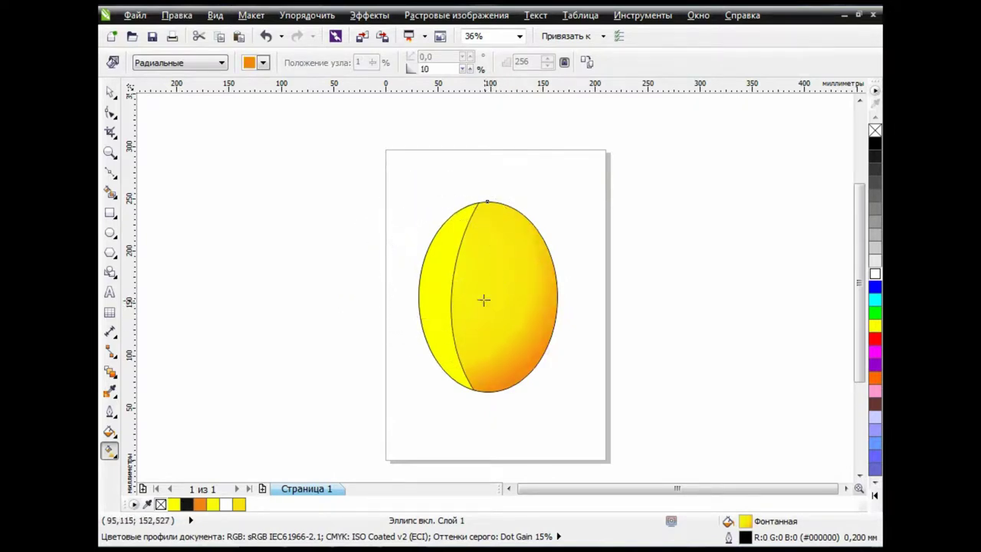
left_click(110, 91)
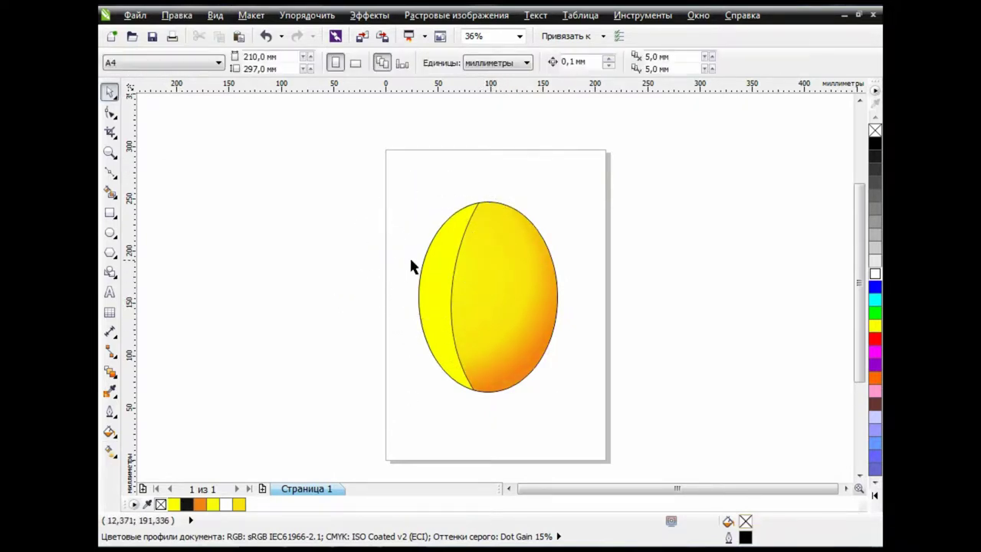
Give the left crescent a pale yellow uniform fill (255, 255, 189).
left_click(438, 258)
left_click(110, 431)
left_click(176, 321)
left_click(352, 155)
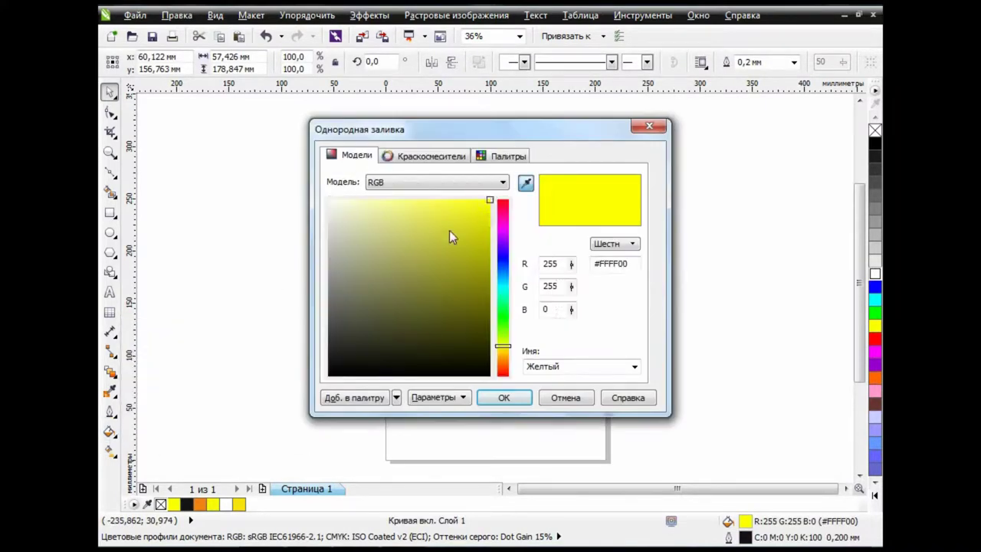
left_click_drag(366, 202, 362, 198)
left_click(371, 200)
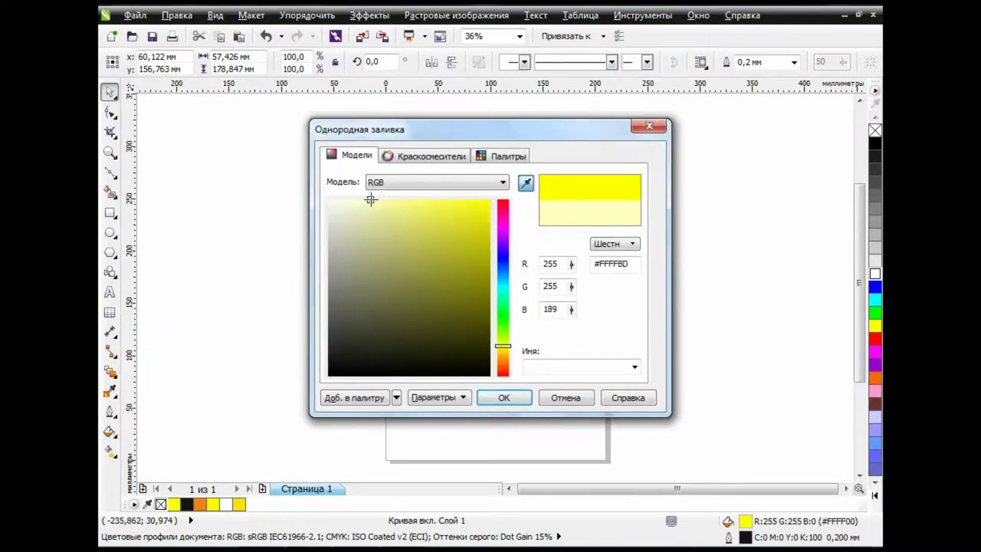
left_click(503, 398)
left_click(582, 325)
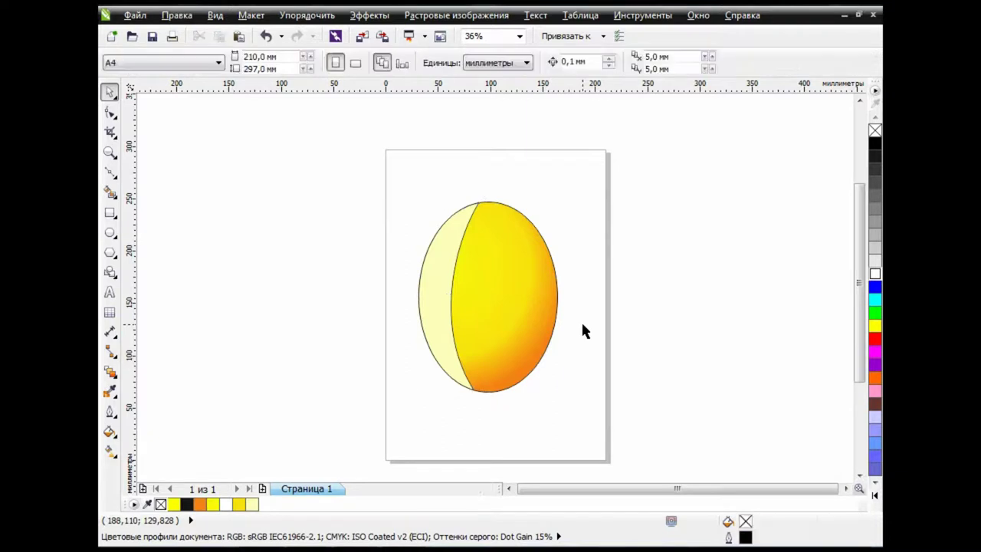
Add nodes to the crescent's inner edge, dragging it into a narrow S-curved band.
left_click(458, 259)
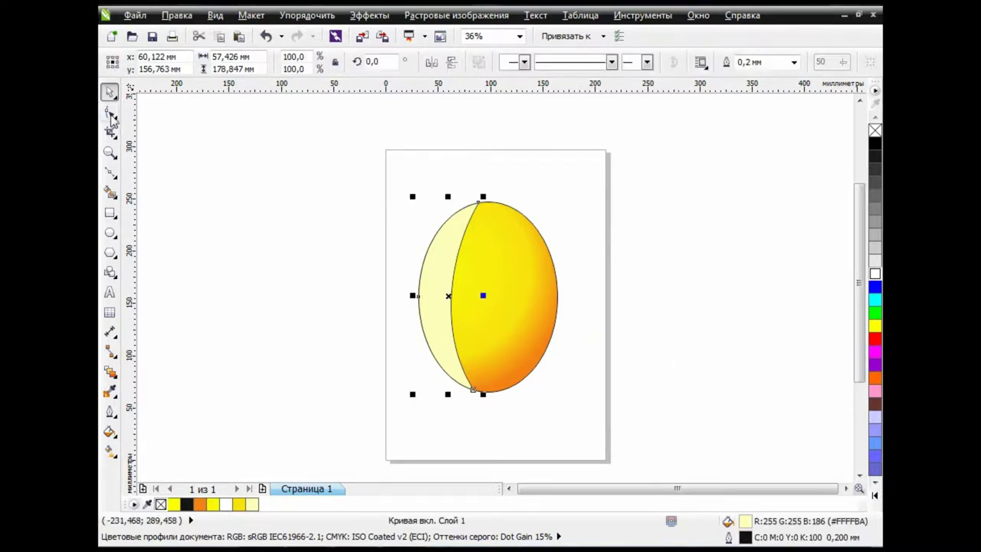
key("F10")
left_click_drag(453, 240, 492, 207)
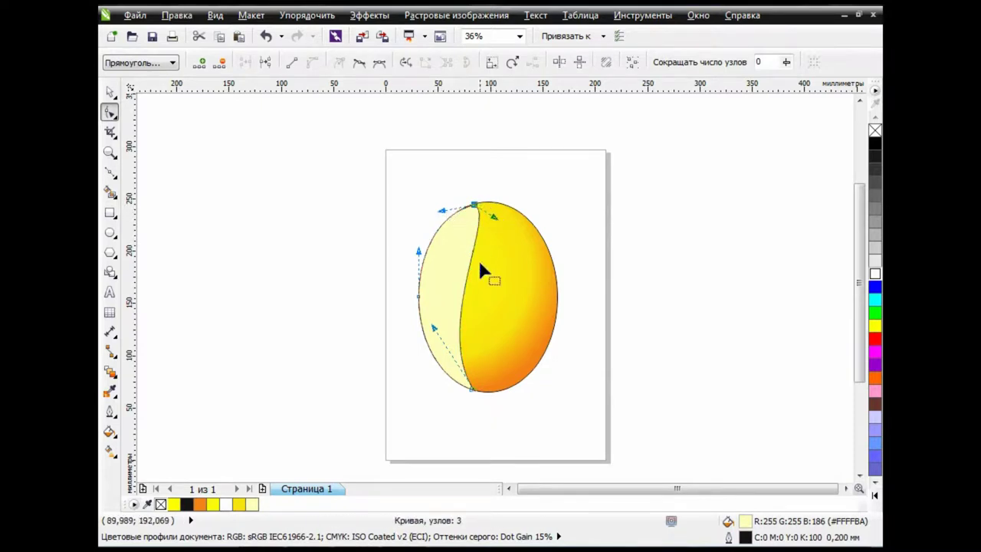
double_click(473, 240)
left_click_drag(471, 230, 471, 223)
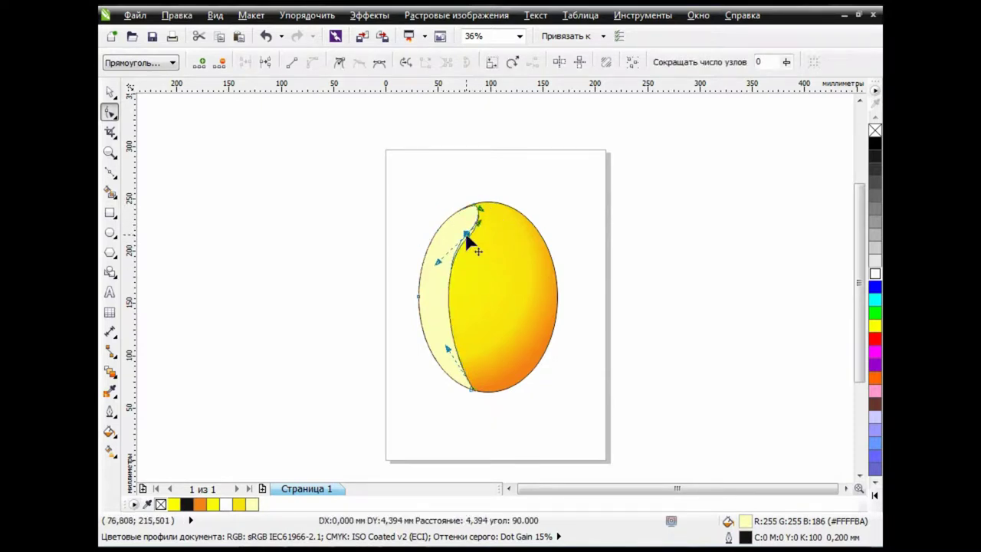
double_click(464, 374)
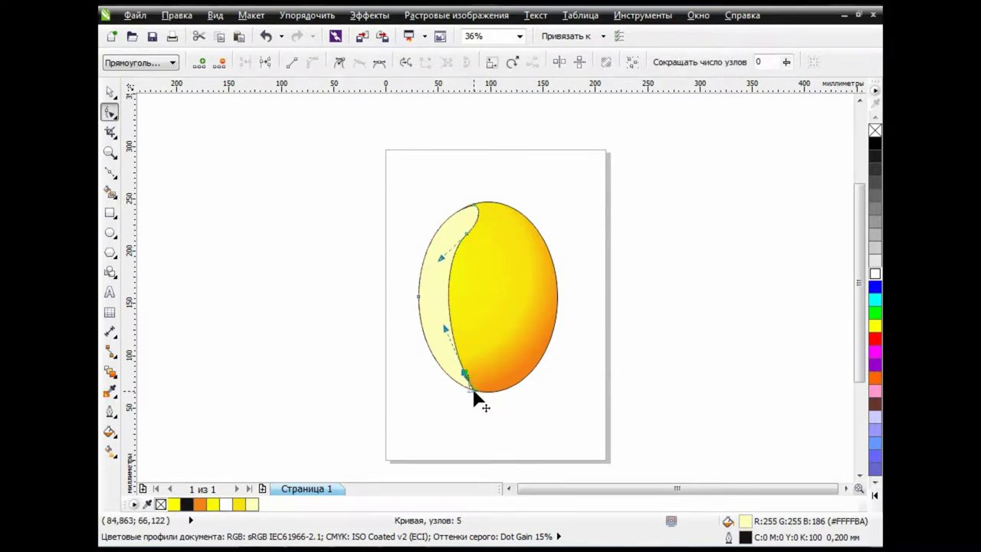
scroll(474, 395, "up", 4)
mouse_move(470, 376)
left_mouse_down()
mouse_move(433, 302)
mouse_move(471, 313)
left_mouse_up()
scroll(471, 314, "down", 4)
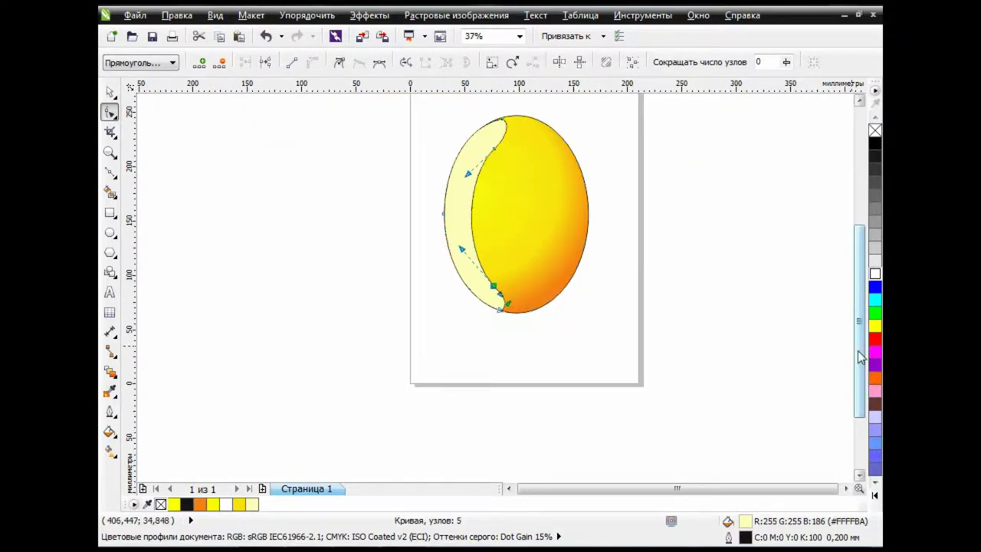
left_click_drag(860, 357, 860, 318)
key("space")
Group the oval and crescent into a kernel, shrink it, and move it left.
left_click_drag(394, 176, 690, 448)
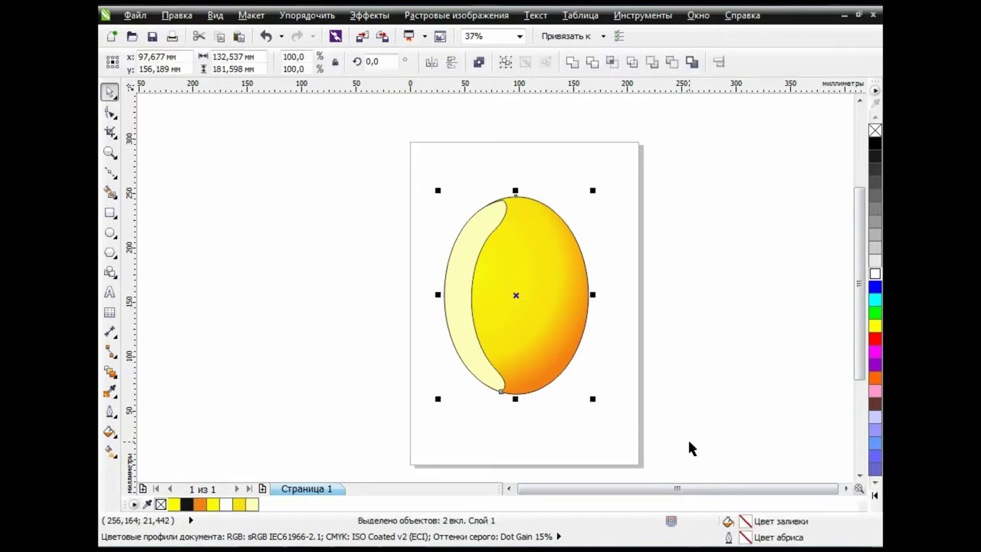
left_click(505, 62)
left_click_drag(592, 398, 488, 257)
left_click_drag(480, 222, 361, 220)
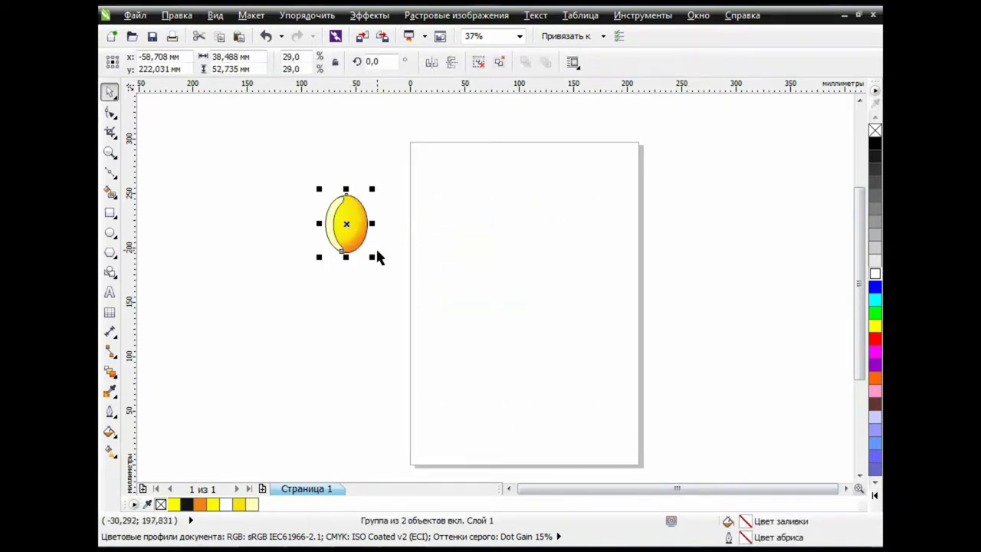
mouse_move(372, 257)
left_mouse_down()
mouse_move(349, 227)
mouse_move(301, 204)
left_mouse_up()
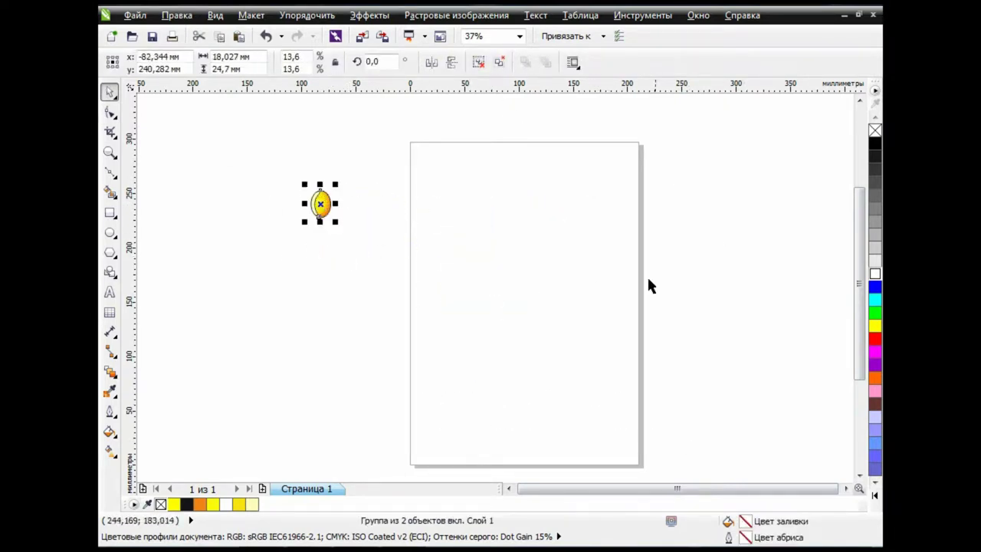
Draw a gentle Bezier curve and place the kernel on its left end.
left_click(110, 176)
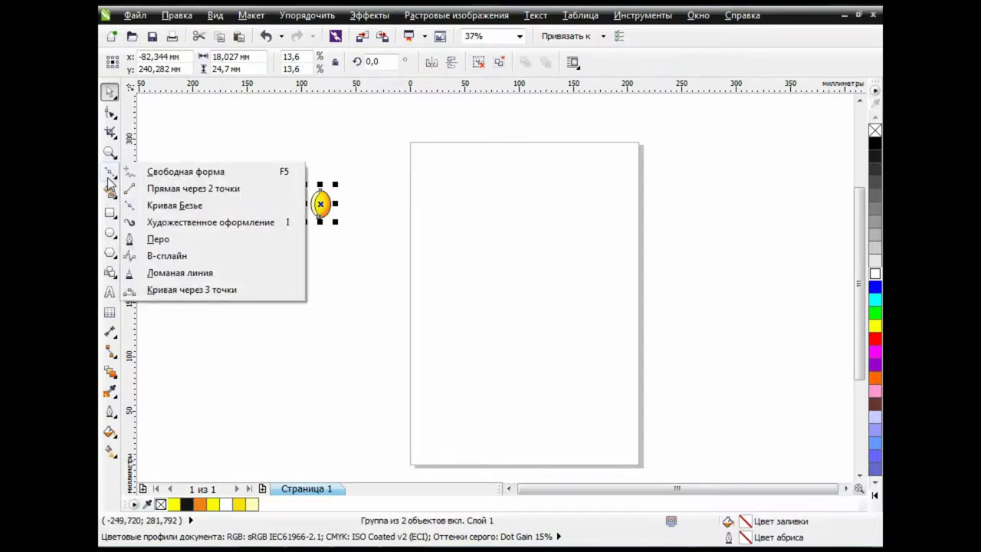
left_click(174, 206)
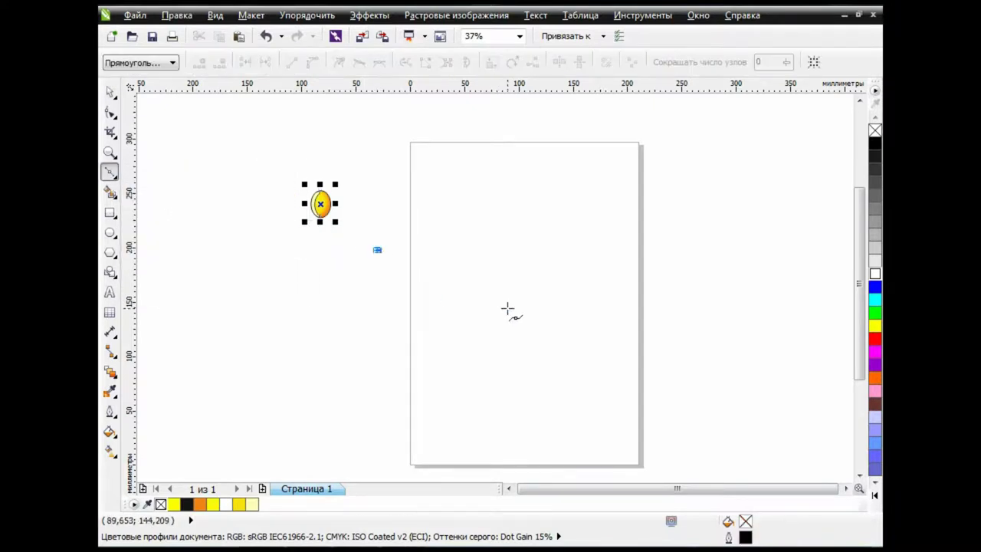
left_click_drag(508, 310, 568, 312)
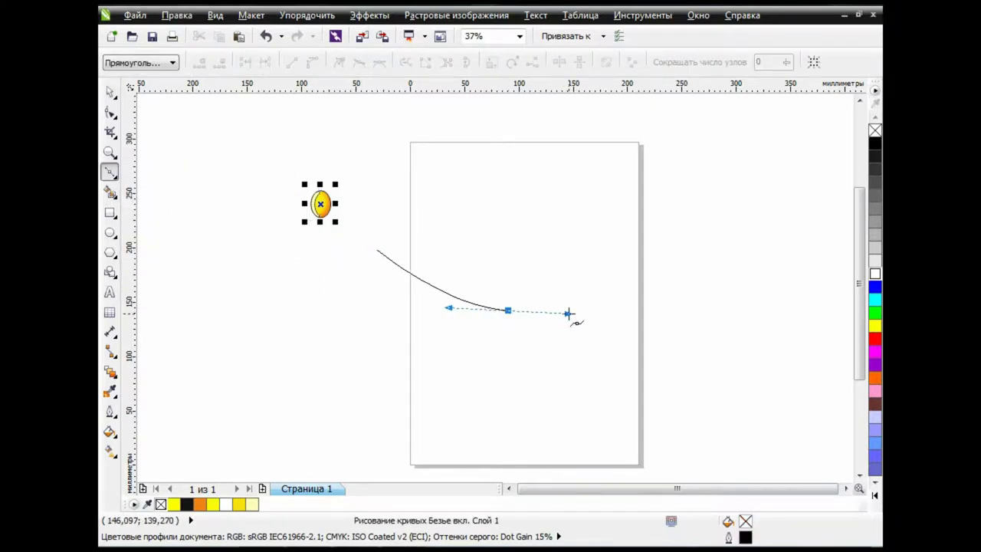
key("space")
key("F10")
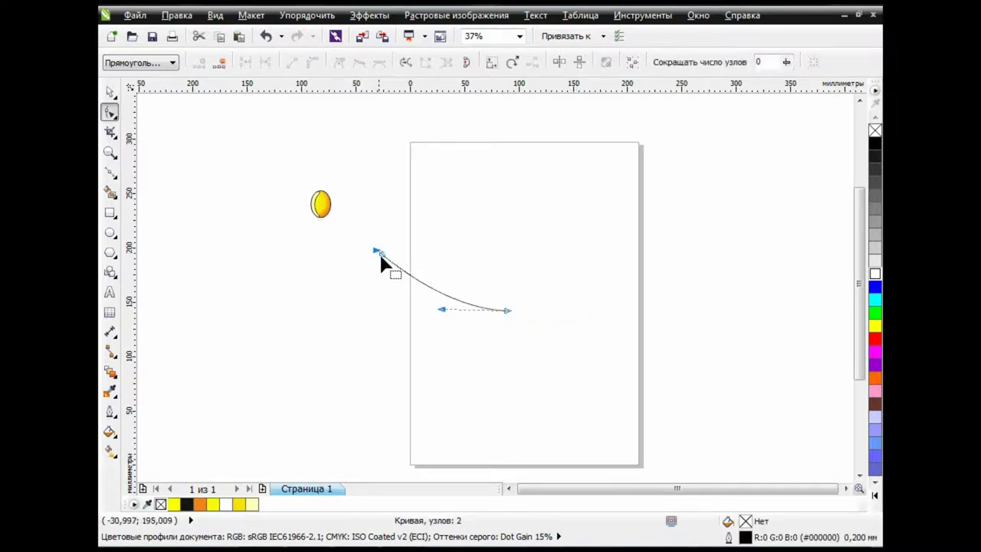
left_click_drag(378, 251, 396, 278)
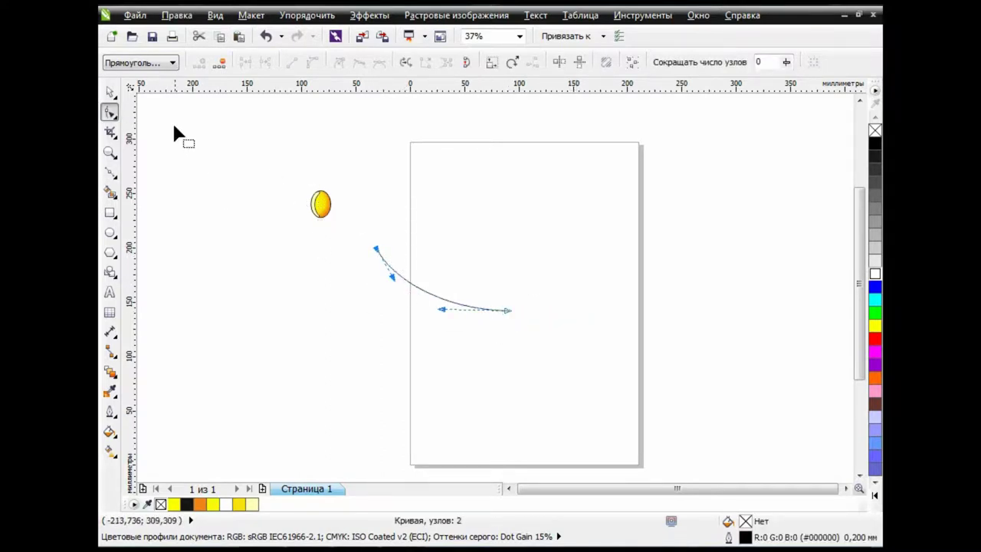
key("space")
key("Escape")
mouse_move(322, 206)
left_mouse_down()
mouse_move(376, 251)
mouse_move(509, 308)
left_mouse_up()
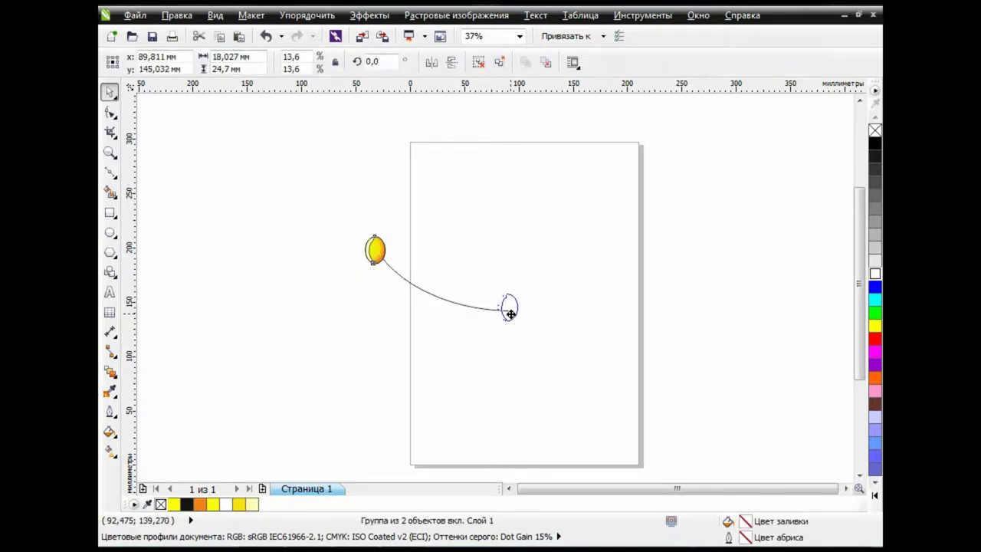
Blend two kernel copies along the curve as a new path with 9 steps.
left_click(110, 371)
mouse_move(377, 255)
left_mouse_down()
mouse_move(498, 294)
mouse_move(506, 305)
left_mouse_up()
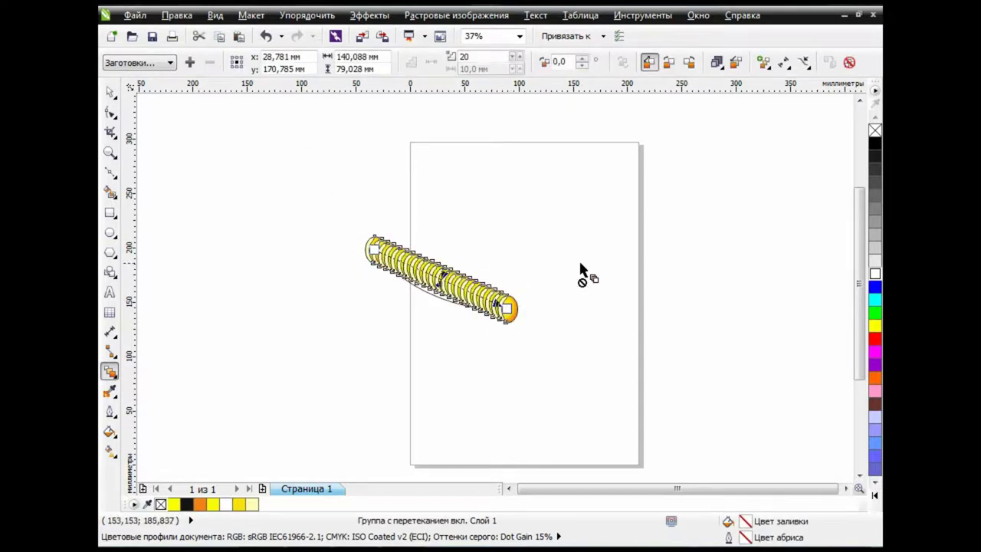
left_click(805, 62)
left_click(733, 81)
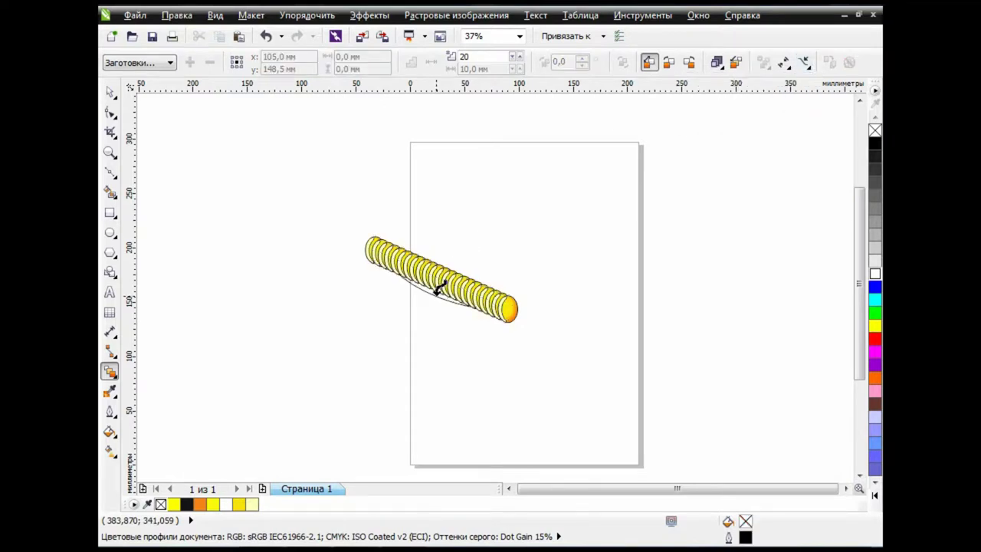
left_click(438, 290)
double_click(458, 59)
type("1")
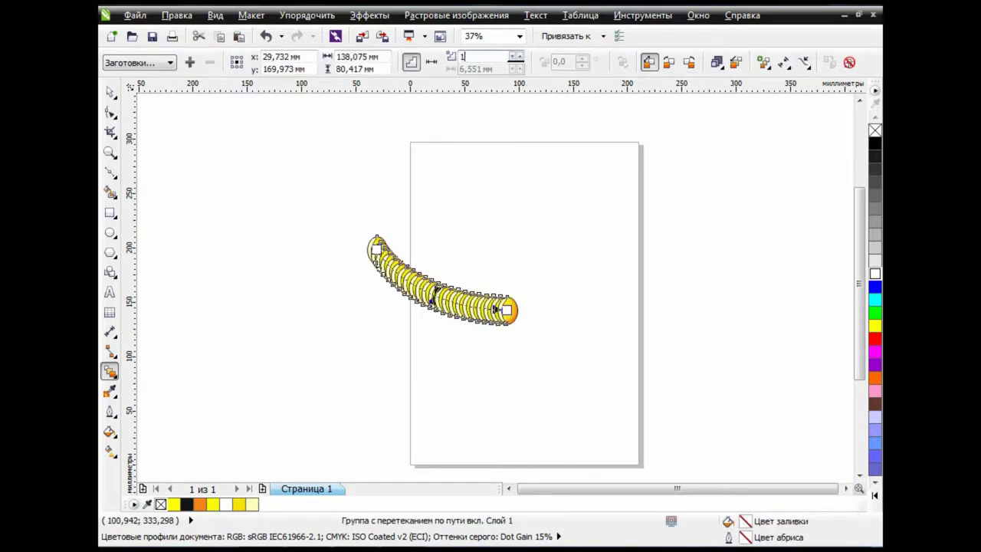
type("0")
key("Return")
left_click(512, 57)
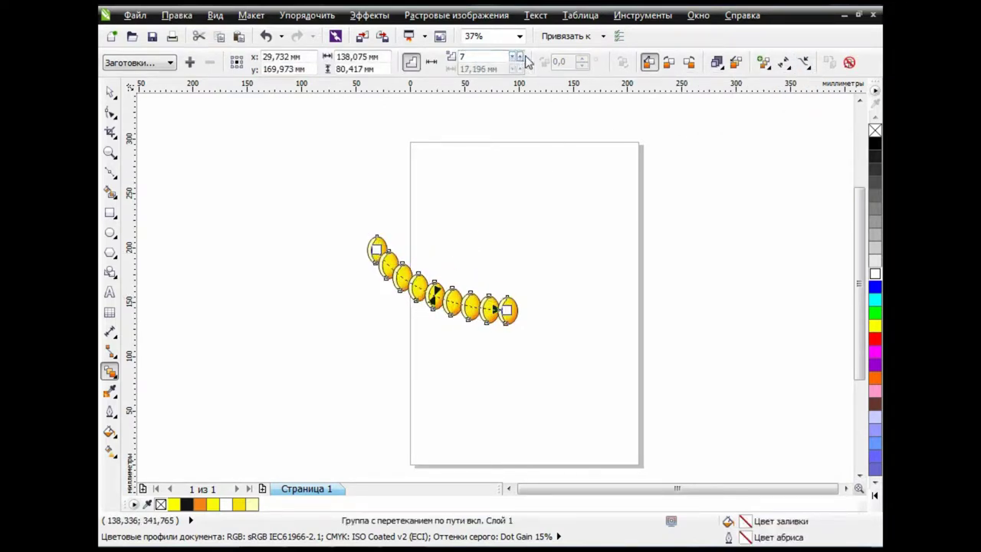
left_click(520, 57)
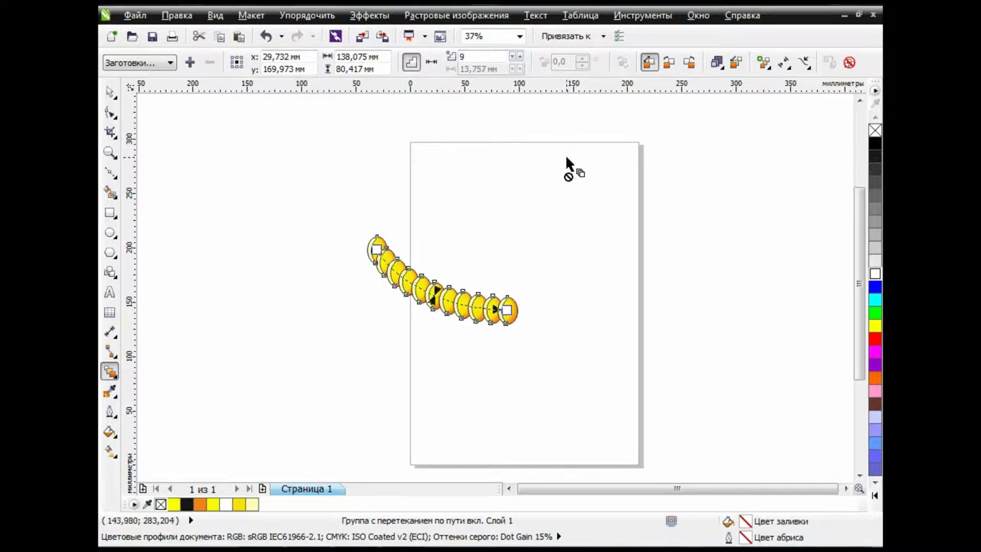
key("space")
Copy the kernel row to the right and break it apart from its path.
left_click(220, 36)
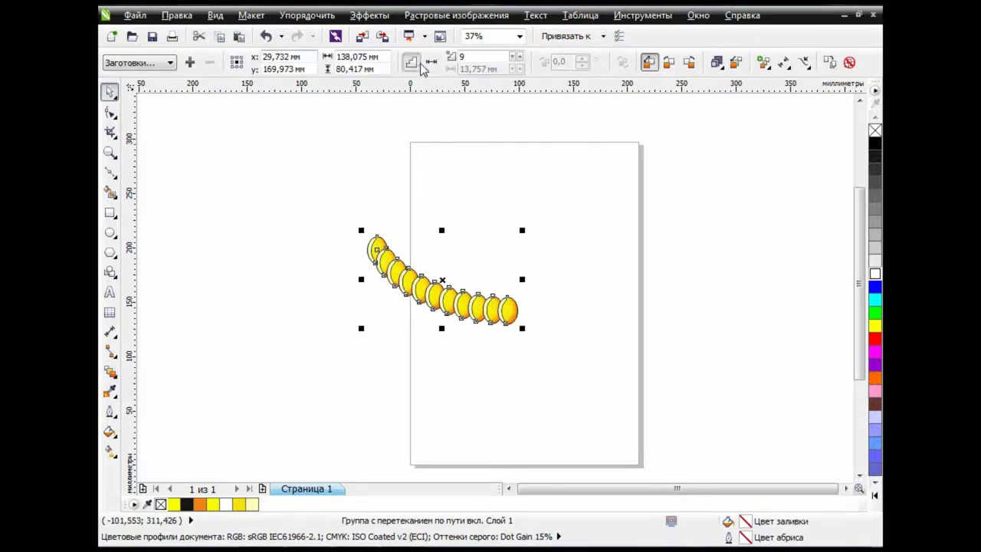
left_click_drag(452, 297, 575, 298)
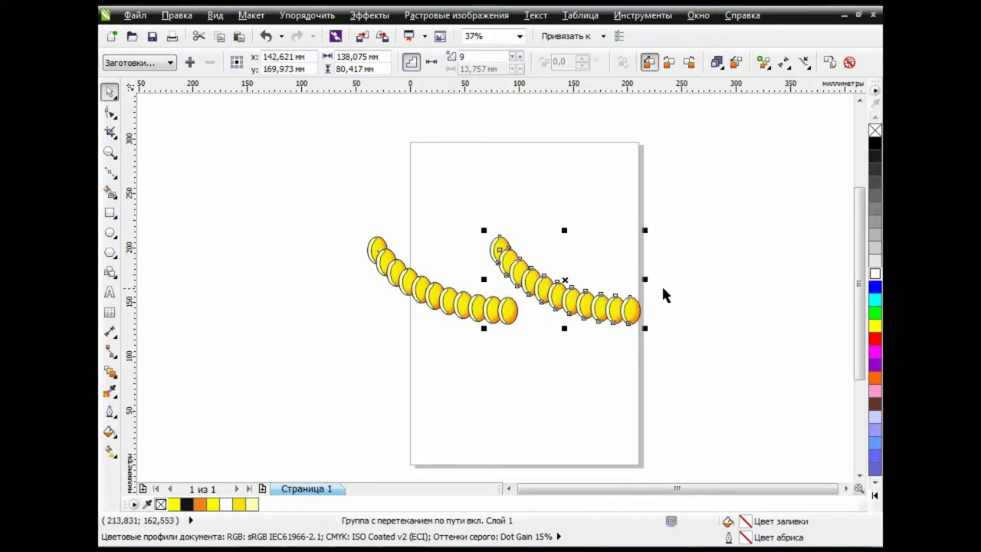
left_click(499, 249)
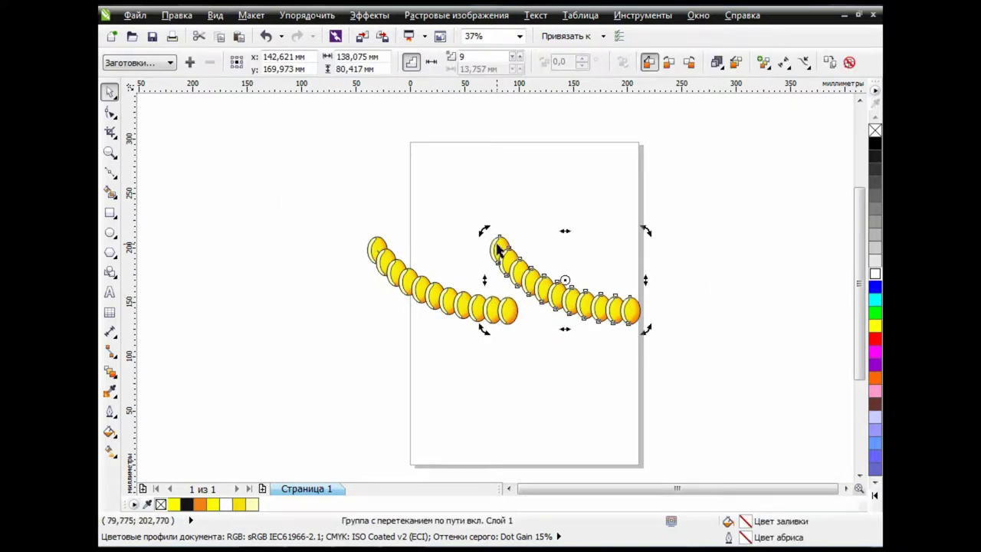
left_click(307, 15)
left_click(350, 192)
left_click_drag(454, 214, 643, 318)
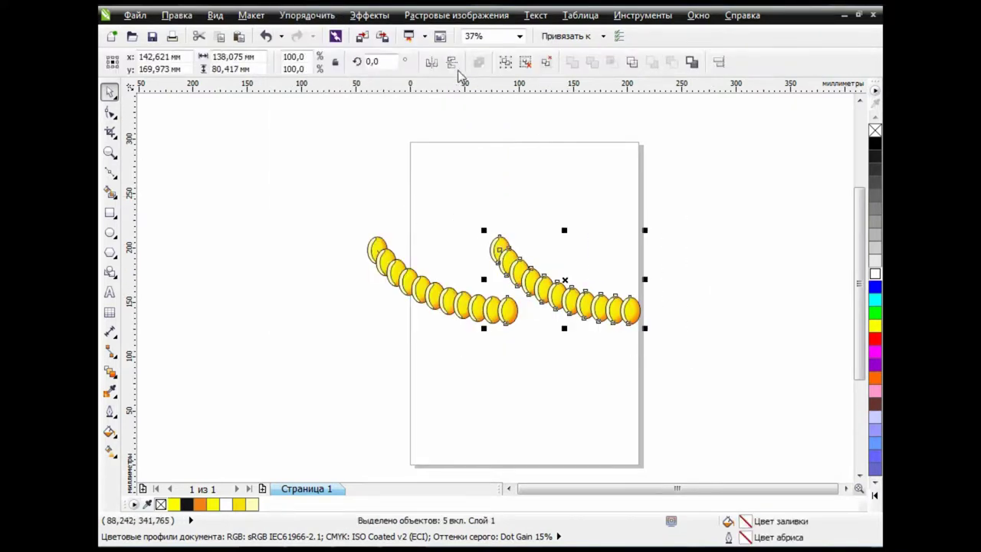
left_click(451, 62)
left_click(265, 36)
left_click(468, 218)
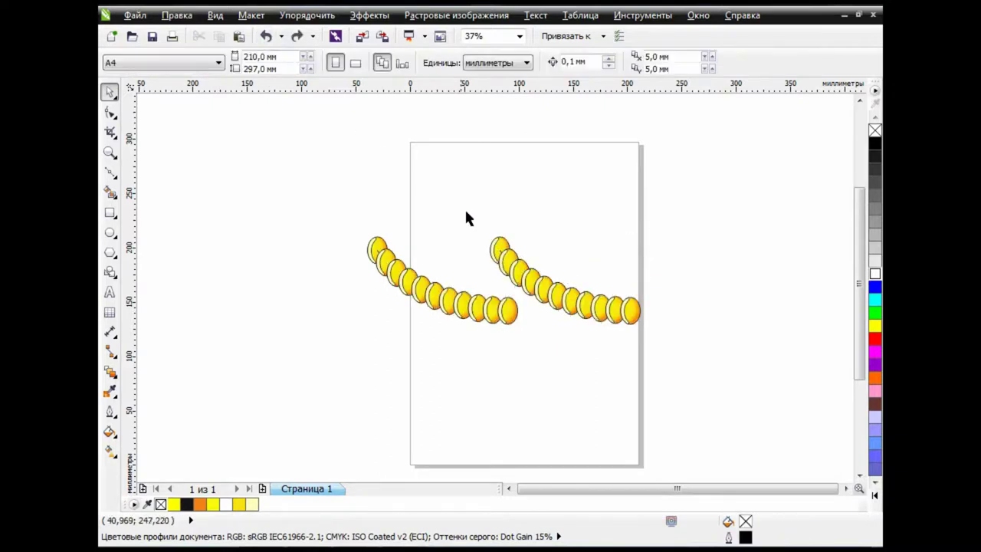
Mirror the right row horizontally, shift it right, and delete its kernels, leaving the curve.
left_click(557, 300)
left_click_drag(558, 301, 642, 320)
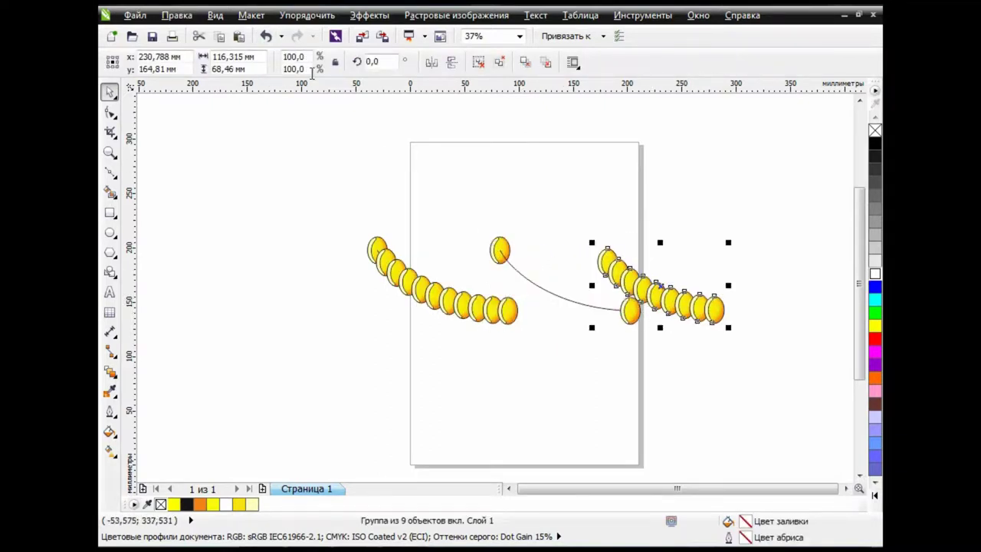
left_click(265, 36)
left_click(622, 221)
left_click(500, 247)
left_click(630, 315, "shift")
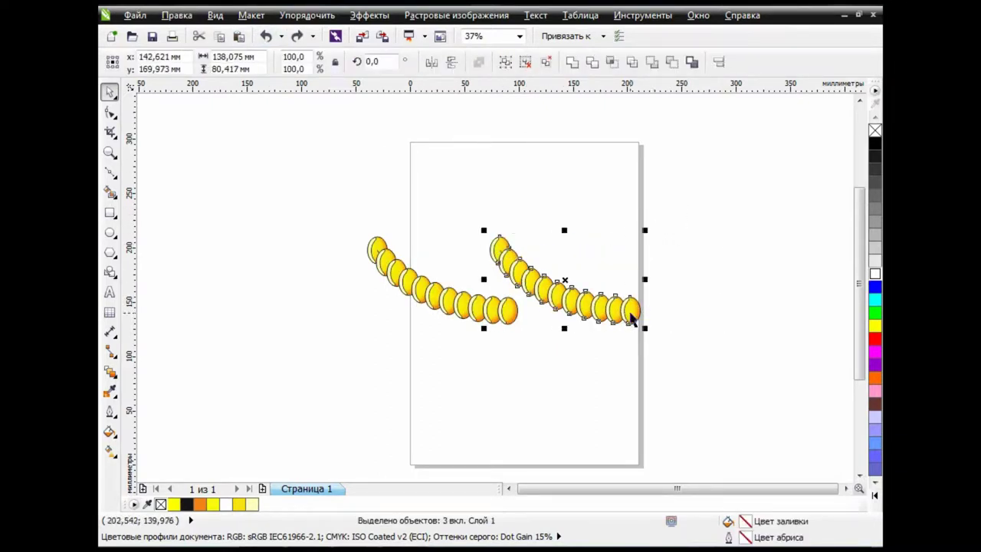
left_click(452, 61)
left_click_drag(566, 282, 585, 285)
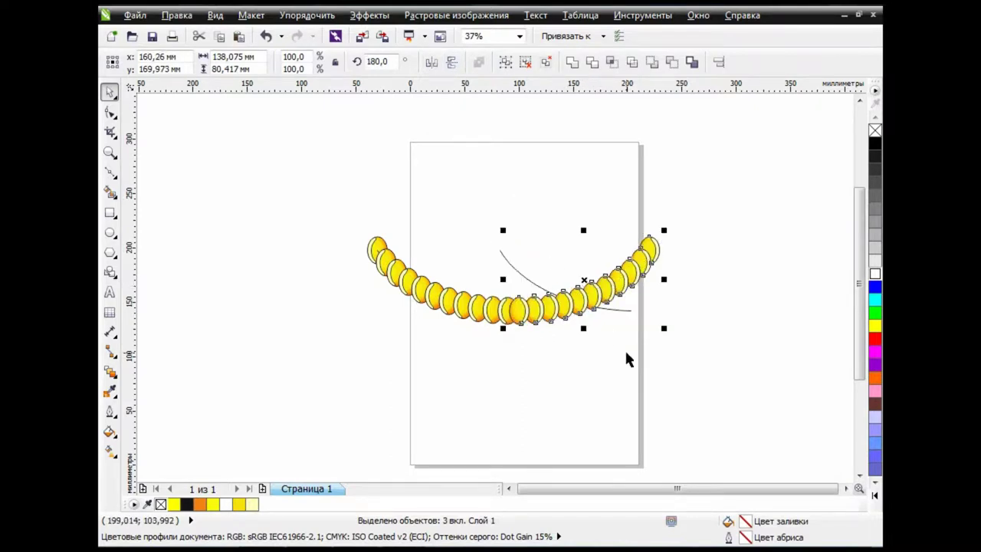
key("Delete")
left_click(537, 282)
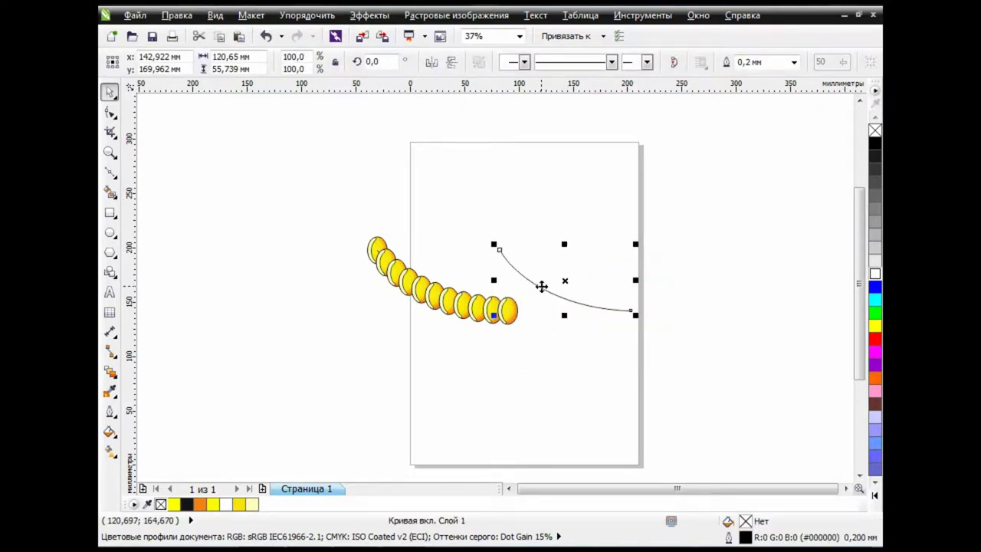
Break the left kernel row apart from its blend path and remove the underlying curve.
left_click(436, 301)
left_click(307, 15)
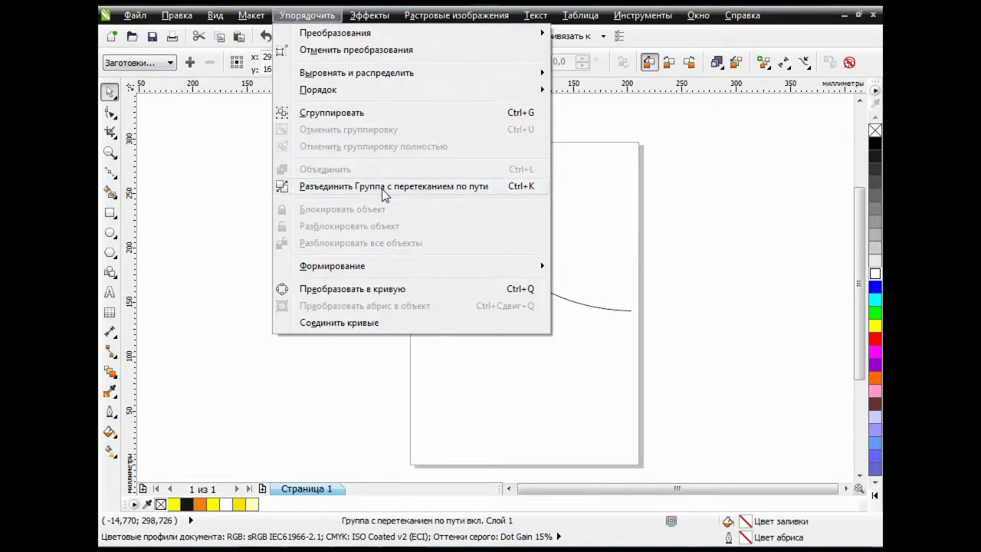
left_click(368, 188)
left_click(276, 258)
left_click_drag(377, 255, 341, 252)
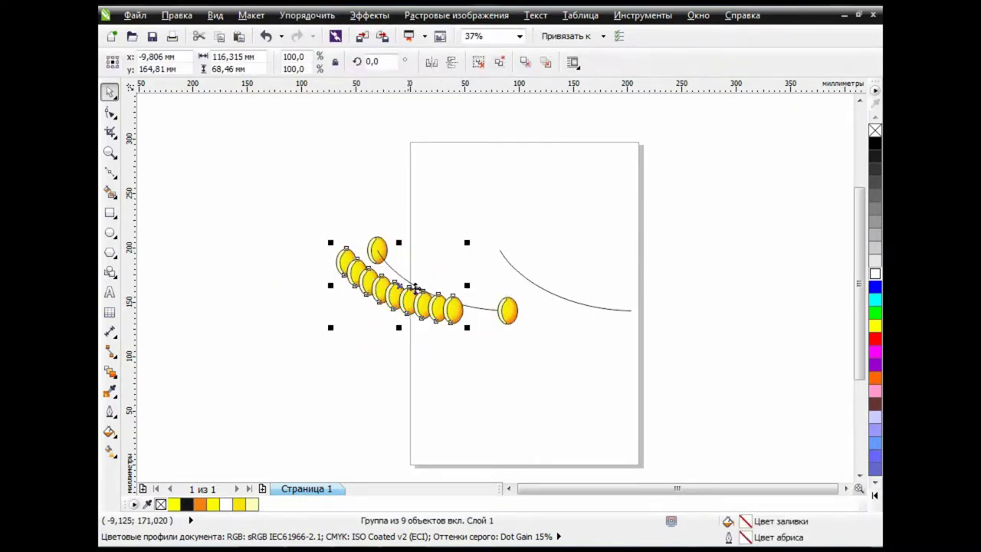
left_click(265, 36)
scroll(365, 242, "up", 2)
left_click(400, 265)
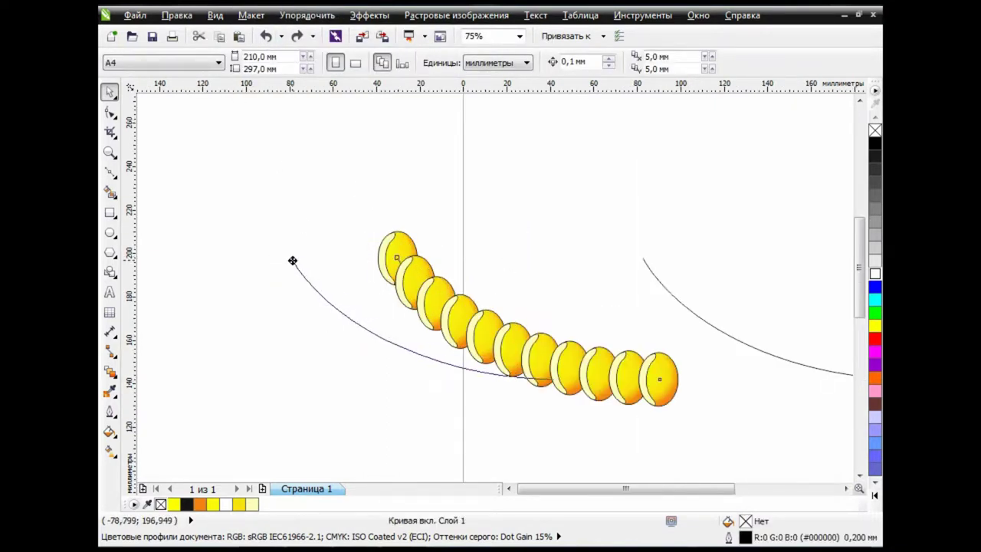
key("Escape")
Mirror the bare right curve horizontally and align its start with the row's end.
left_click_drag(650, 489, 667, 488)
scroll(607, 368, "down", 2)
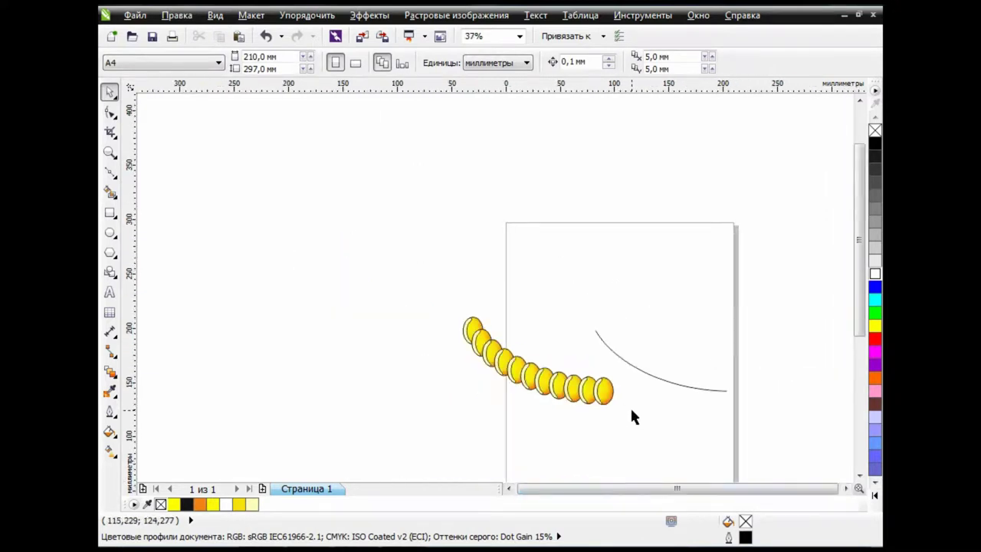
scroll(797, 494, "down", 2)
left_click(847, 489)
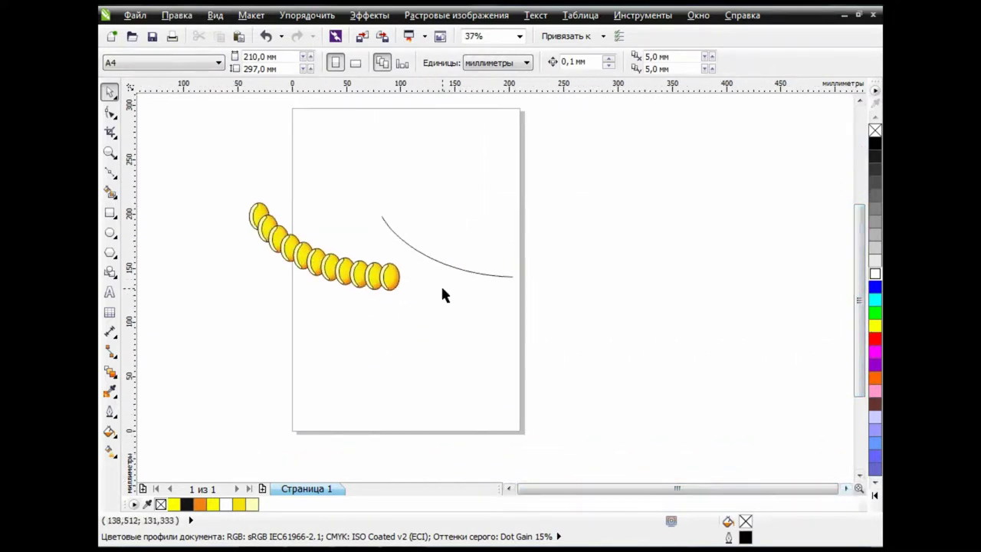
left_click(440, 266)
left_click(433, 62)
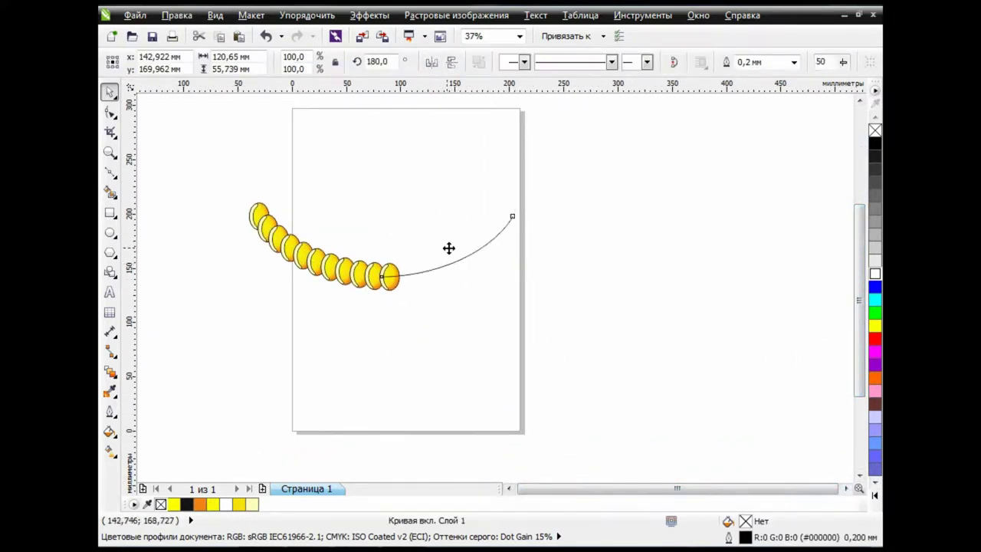
left_click_drag(449, 248, 486, 247)
Paste kernel copies at both ends of the mirrored curve and blend between them.
left_click(403, 280)
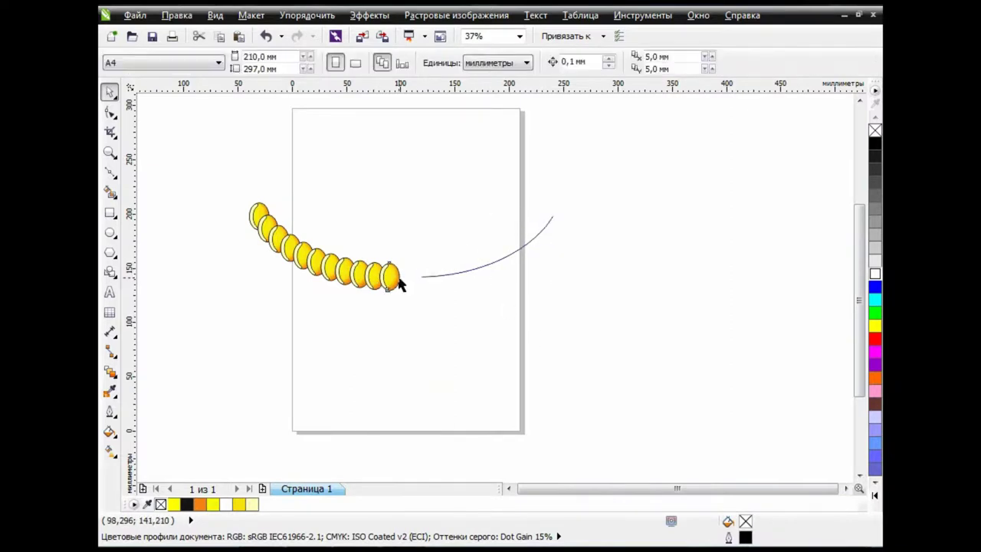
left_click(240, 38)
left_click_drag(389, 277, 554, 218)
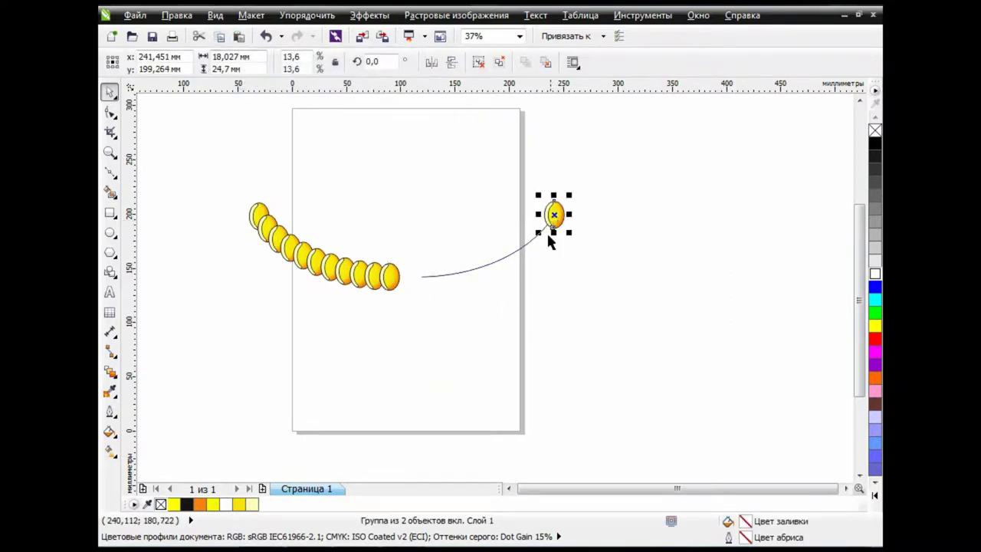
left_click_drag(390, 277, 420, 277)
left_click(109, 371)
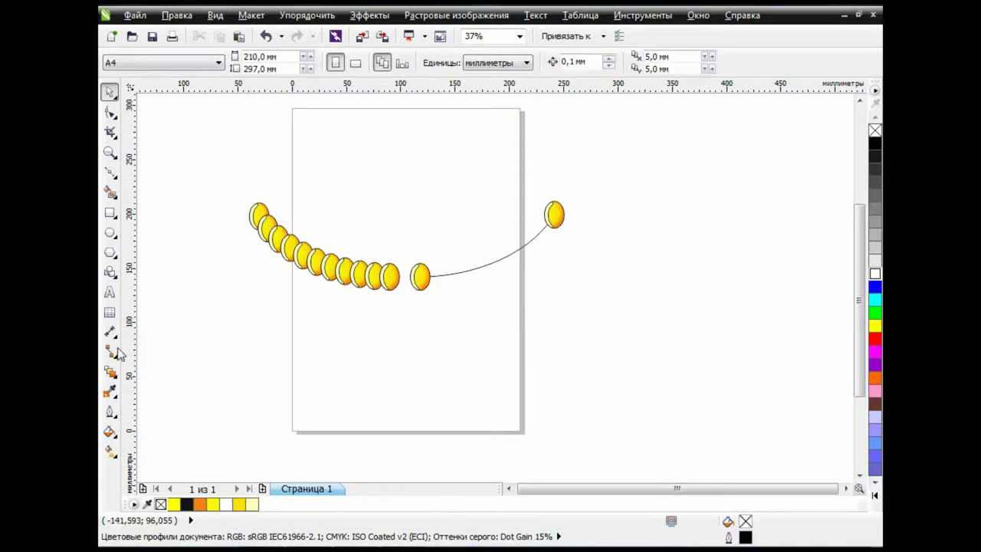
left_click_drag(554, 215, 420, 277)
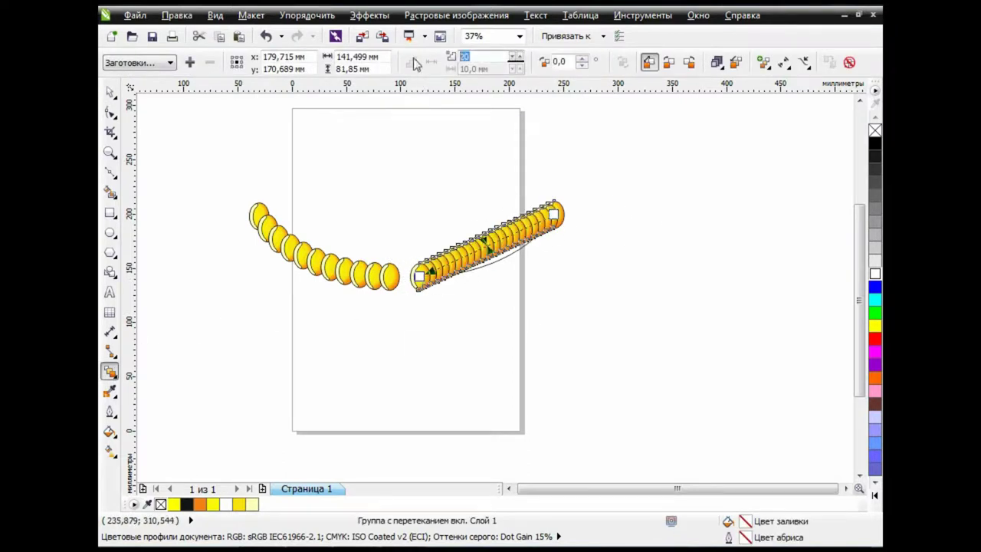
Set the coin blend to 8 steps and attach it to the curve as a new path.
type("8")
key("Return")
left_click(784, 62)
left_click(776, 80)
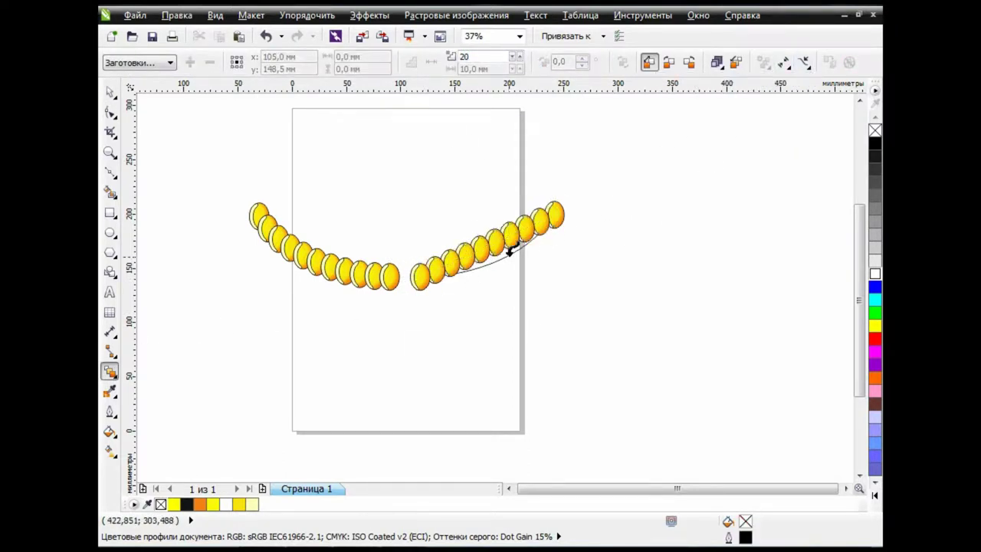
left_click(510, 251)
key("space")
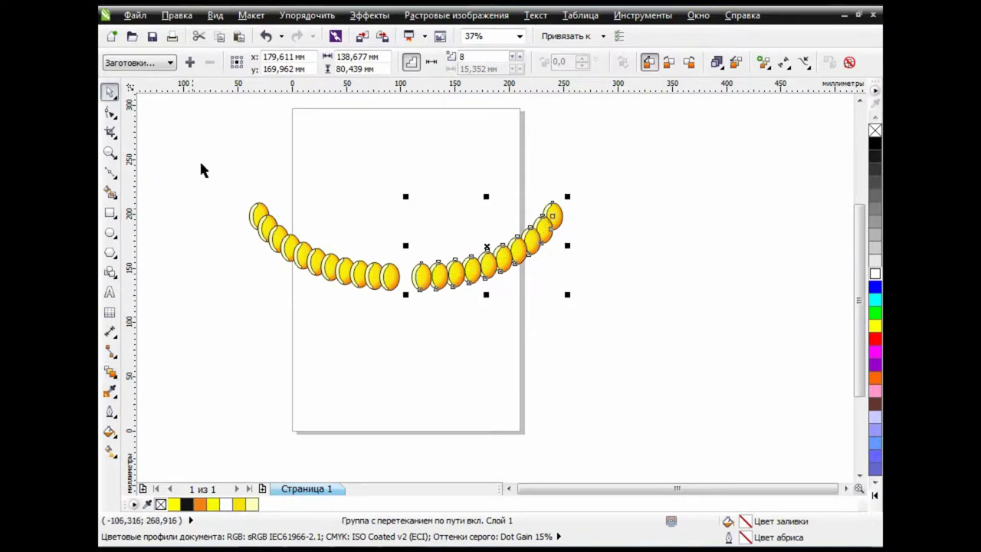
Break the path blend apart into separate coins.
left_click(554, 215)
left_click(616, 303)
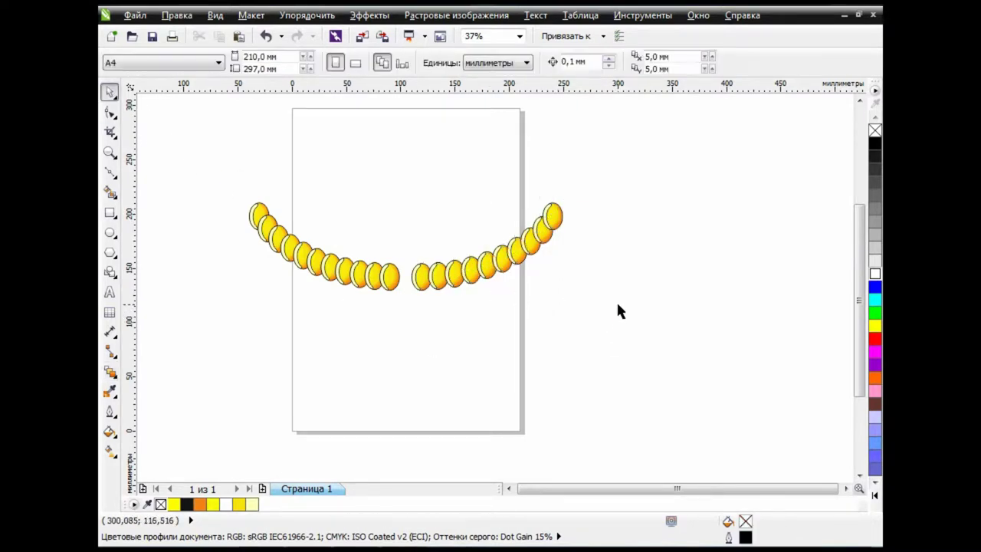
left_click(529, 250)
left_click(307, 15)
left_click(362, 187)
Shift the three right-hand end coins left onto the arc and marquee-select all the coins.
left_click(421, 276)
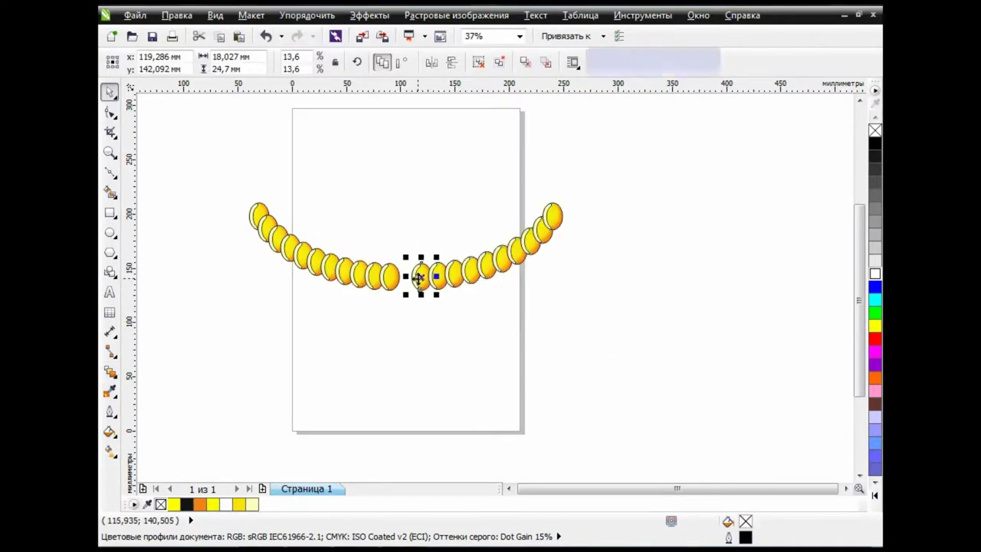
left_click(552, 210, "shift")
left_click_drag(486, 246, 469, 247)
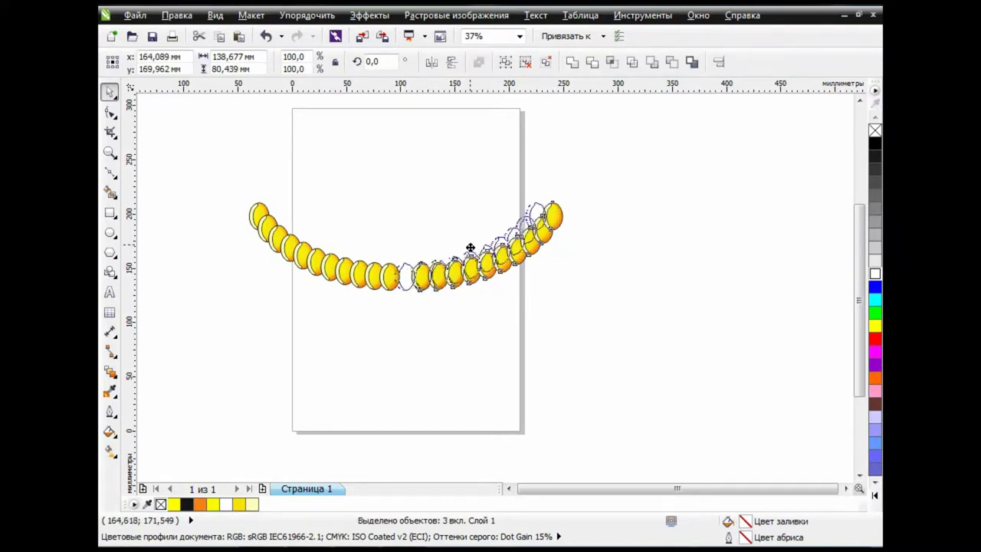
left_click(611, 293)
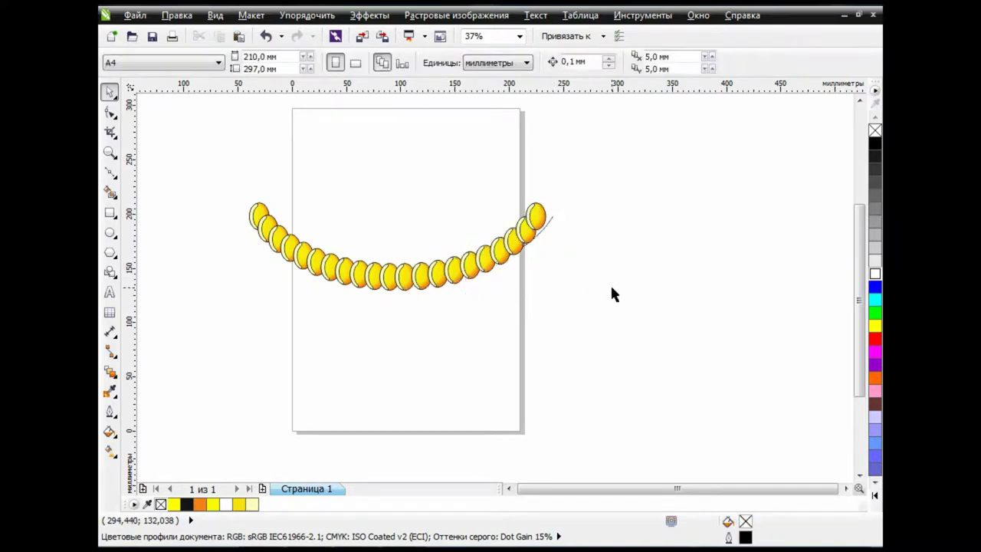
left_click(548, 218)
left_click(639, 323)
mouse_move(237, 160)
left_mouse_down()
mouse_move(457, 281)
mouse_move(555, 301)
left_mouse_up()
Group the coin arc, shrink it to about a third, and move it lower on the page.
left_click(505, 61)
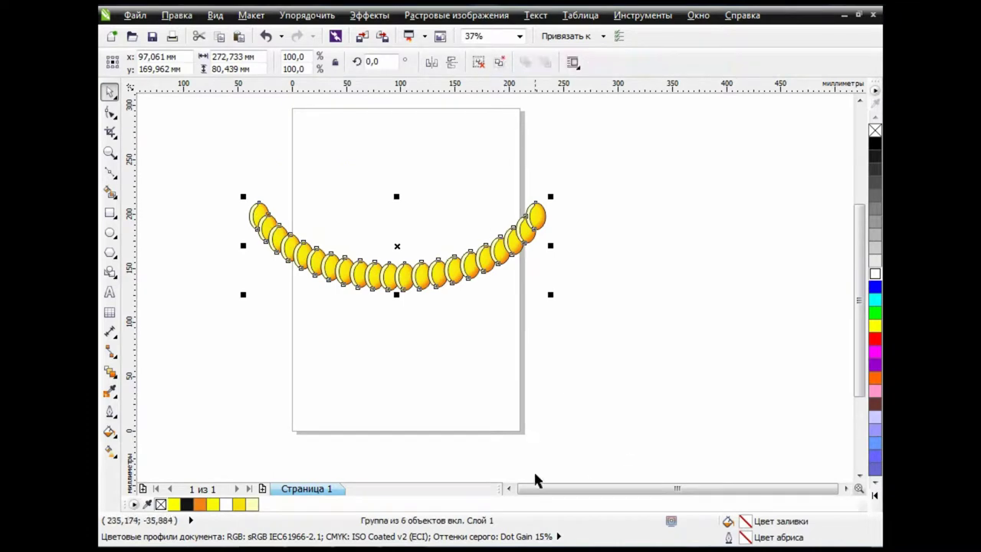
left_click(508, 488)
left_click_drag(627, 295, 527, 266)
left_click_drag(471, 249, 471, 297)
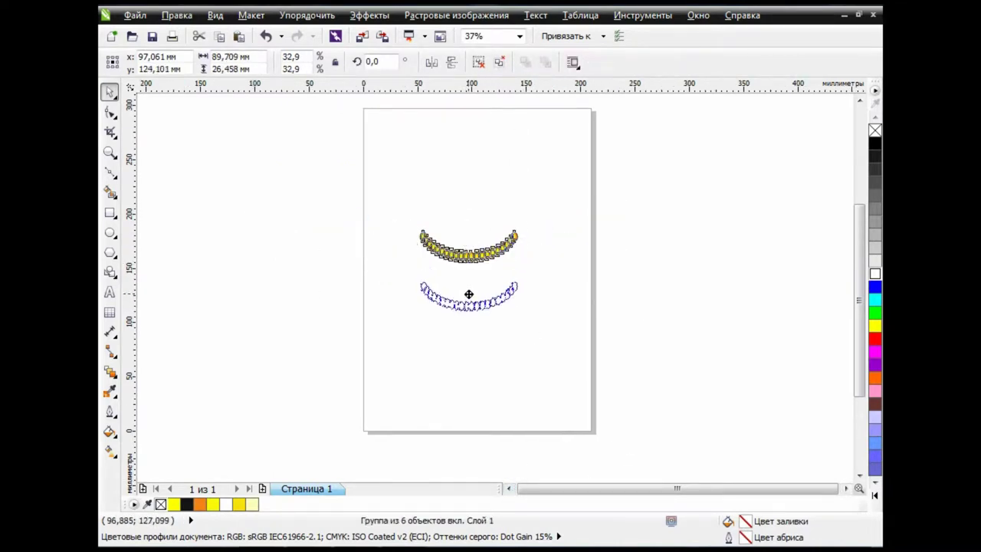
left_click(575, 332)
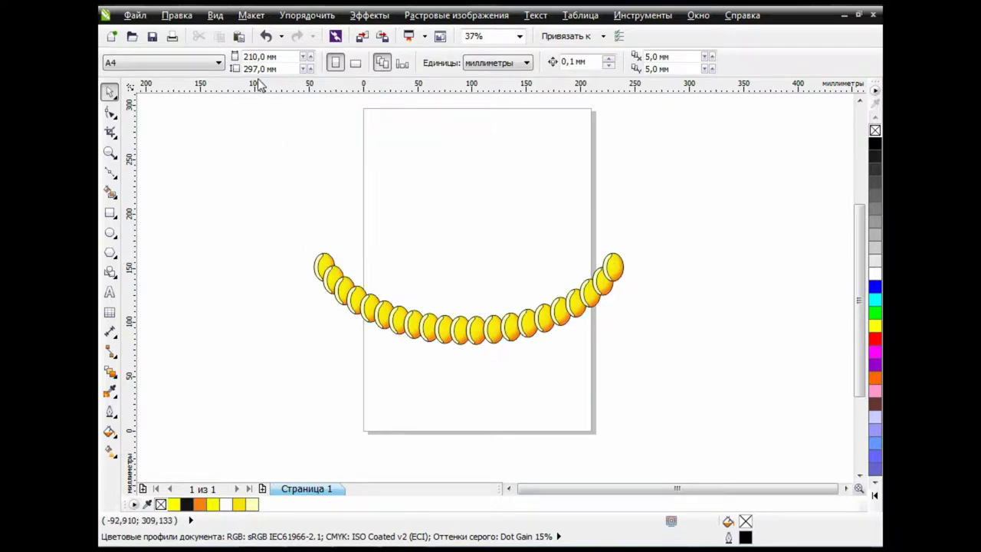
Paste a coin above the arc's left end and duplicate it above the right end.
left_click(239, 36)
mouse_move(460, 274)
left_mouse_down()
mouse_move(324, 179)
mouse_move(613, 180)
left_mouse_up()
left_click(238, 36)
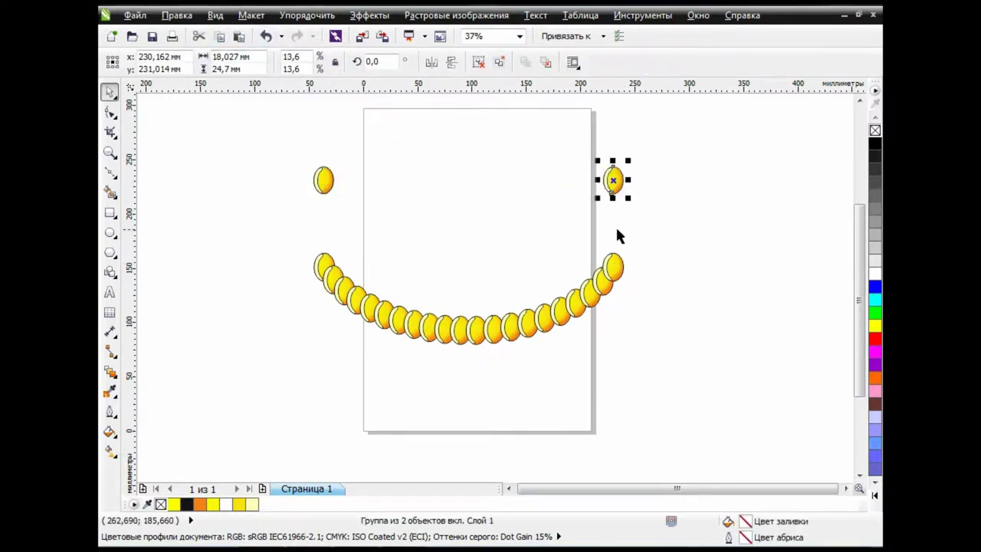
left_click(489, 239)
Blend a 16-step coin row between the two top coins, break it apart, and group it.
left_click(109, 371)
left_click_drag(324, 181, 619, 182)
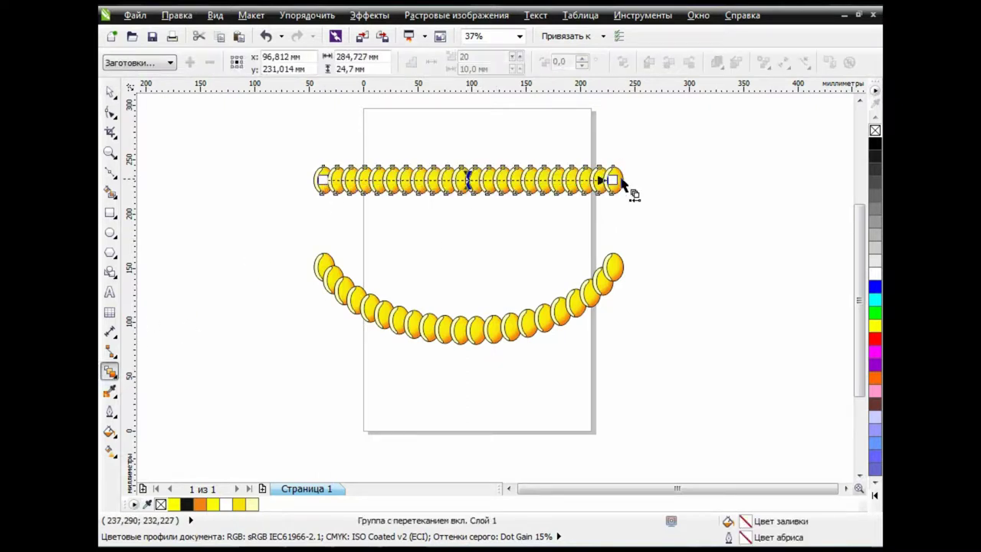
left_click_drag(519, 59, 515, 62)
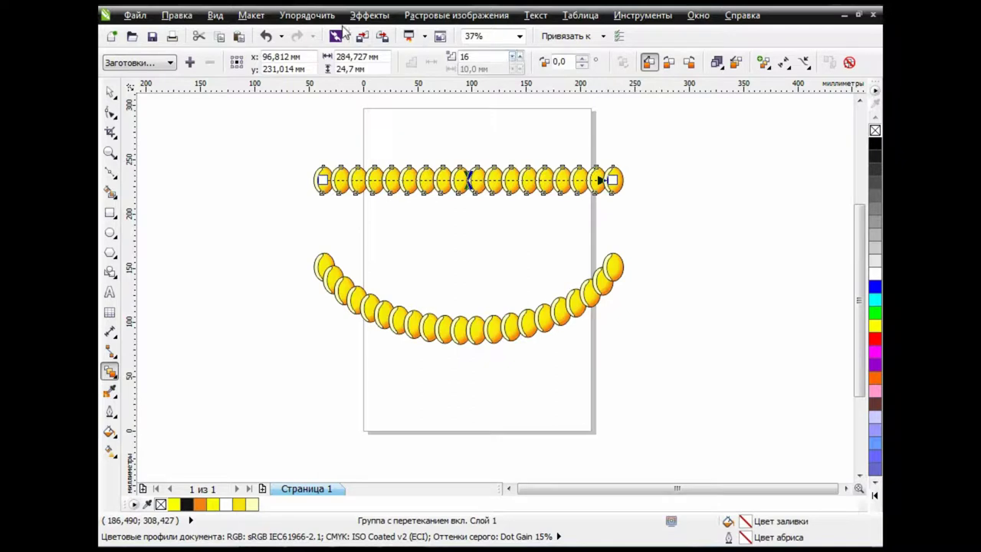
left_click(307, 14)
left_click(373, 188)
left_click(110, 91)
left_click_drag(234, 114, 681, 256)
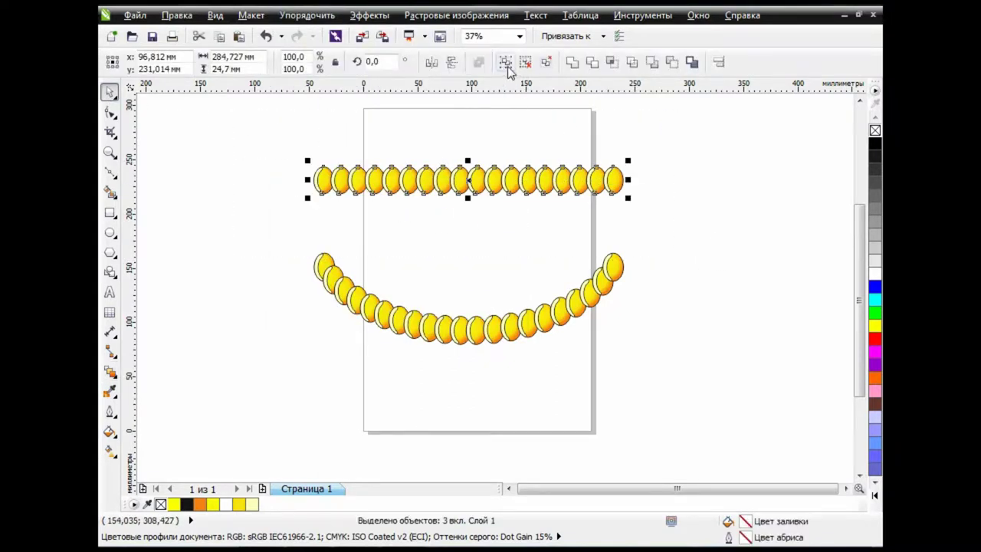
left_click(505, 62)
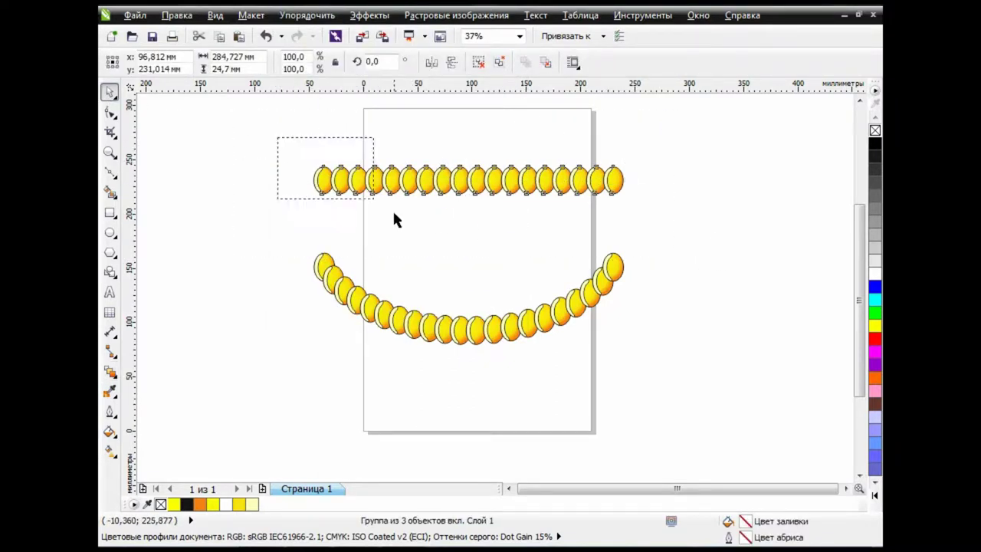
Shrink both coin rows together, place the straight row above the arc, and try blending them.
mouse_move(276, 136)
left_mouse_down()
mouse_move(628, 344)
mouse_move(532, 291)
left_mouse_up()
left_click_drag(470, 262, 471, 364)
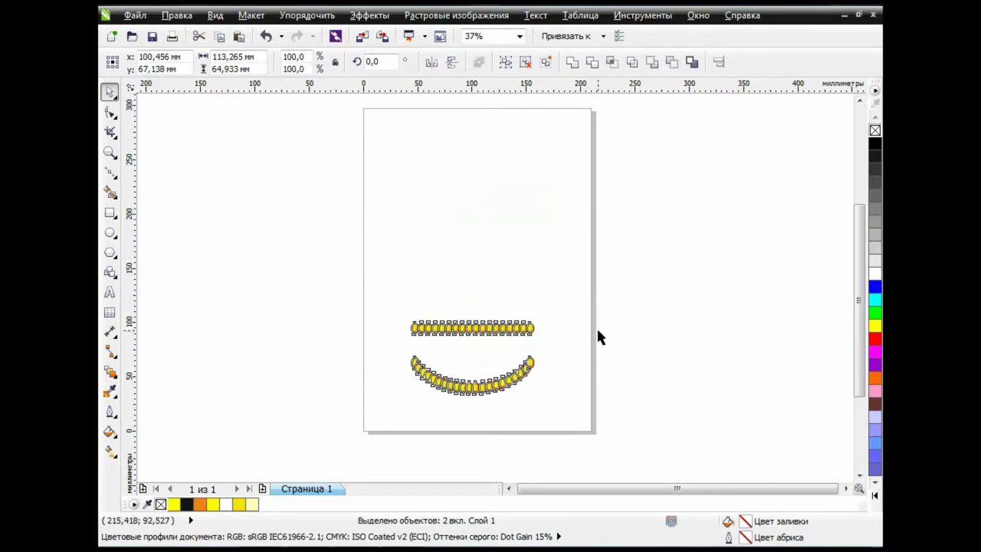
mouse_move(477, 328)
left_mouse_down()
mouse_move(478, 262)
mouse_move(482, 391)
left_mouse_up()
left_click(109, 371)
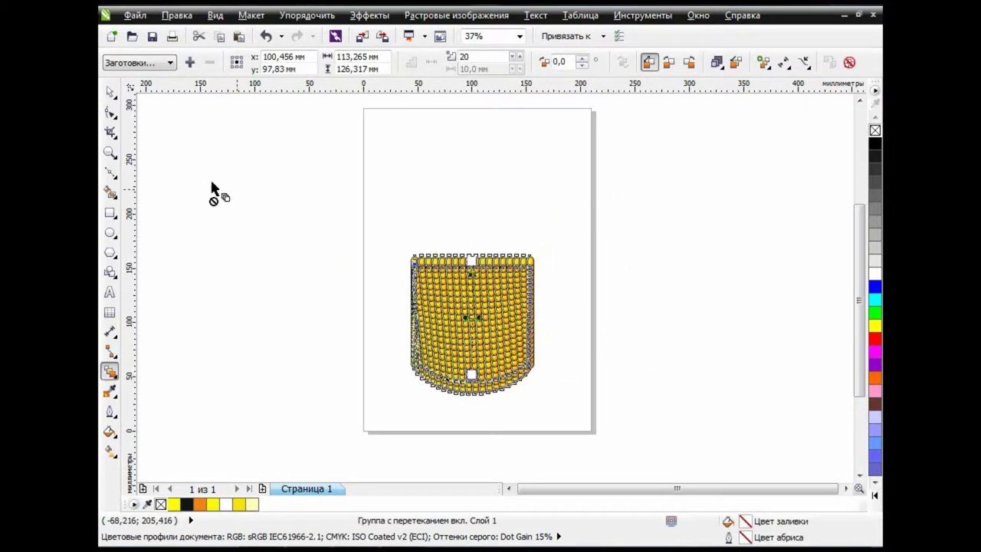
key("space")
left_click(378, 370)
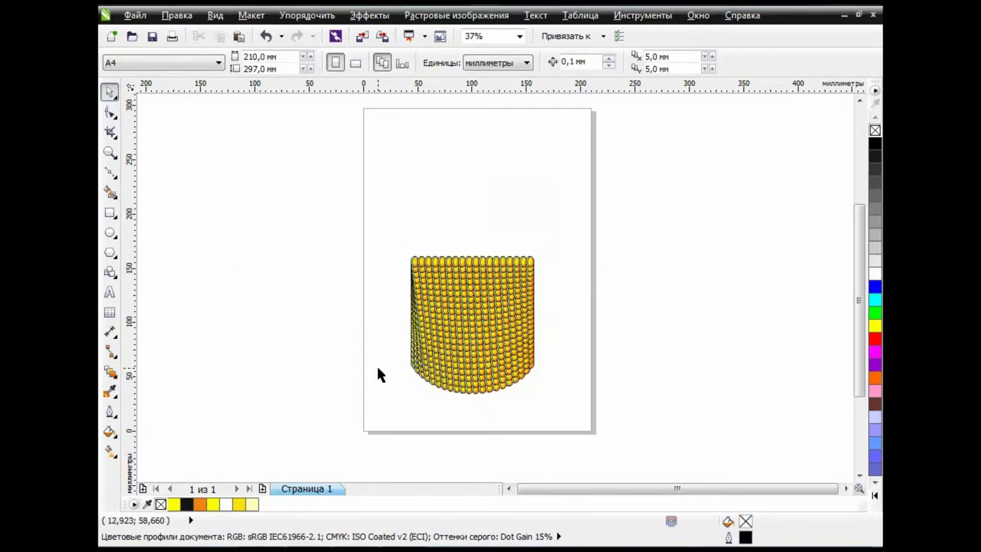
Select the straight top row and raise its blend steps from 16 to 18.
scroll(378, 369, "up", 2)
scroll(545, 312, "down", 1)
left_click_drag(596, 488, 629, 488)
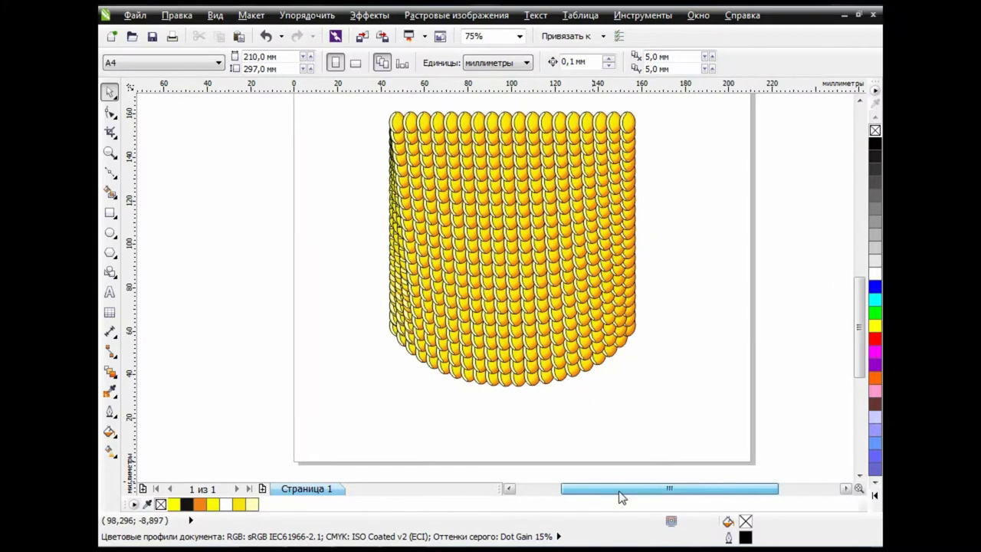
left_click_drag(857, 343, 856, 332)
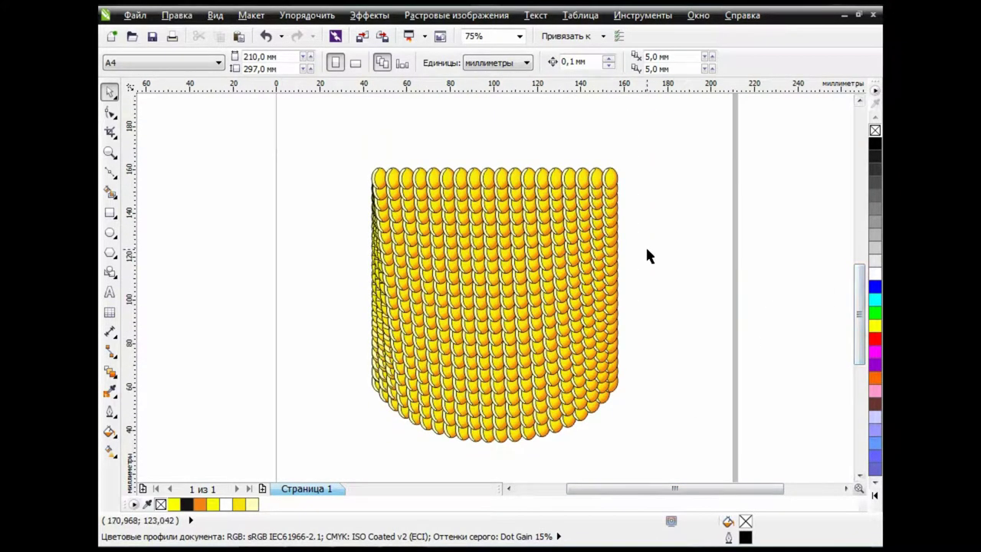
left_click(503, 180)
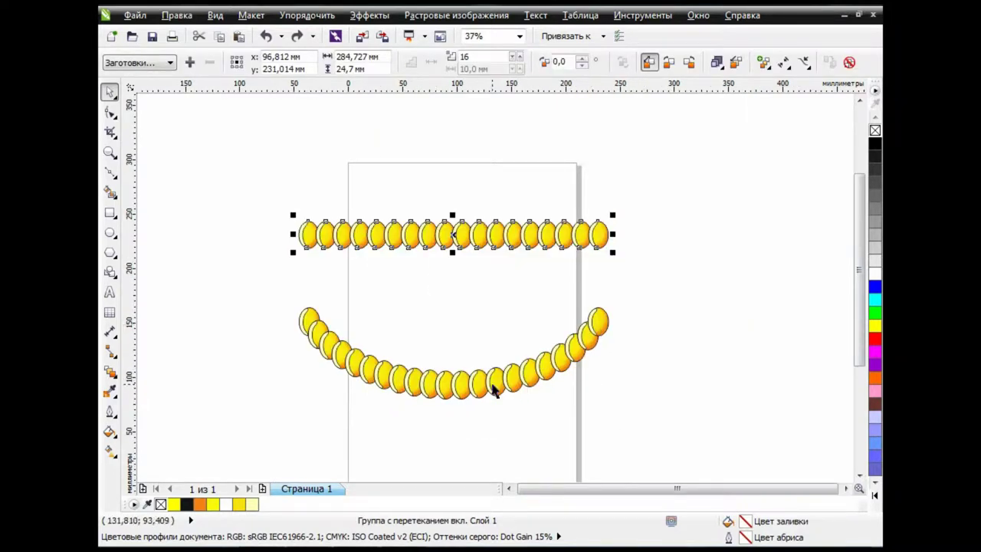
left_click(520, 56)
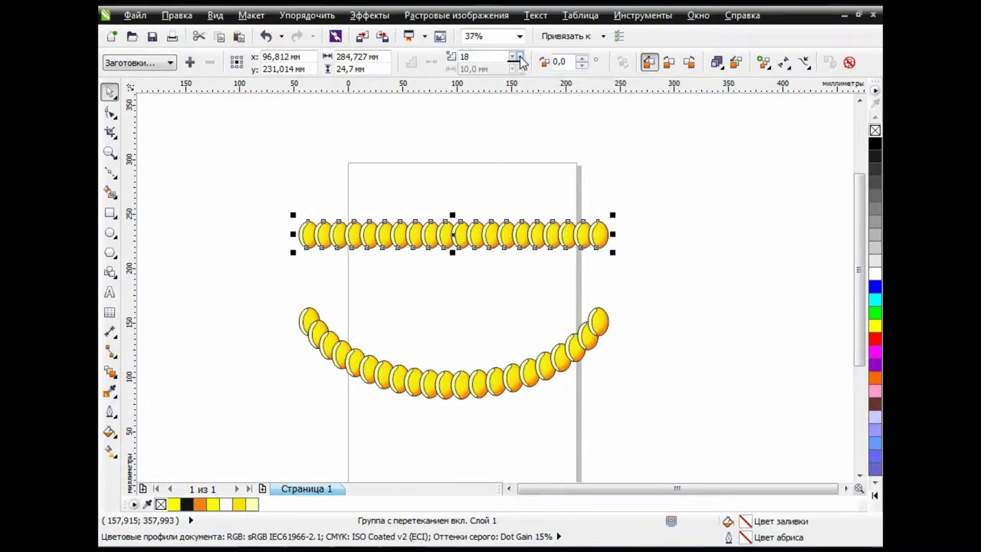
Raise the top row's blend steps to 20 and review the denser kernel body.
left_click(519, 57)
left_click(520, 57)
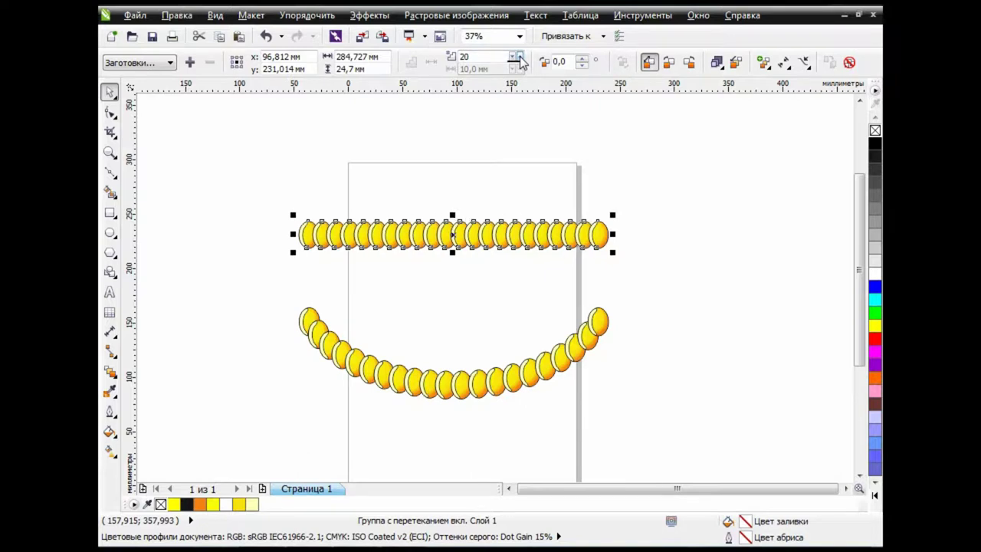
scroll(489, 333, "down", 2)
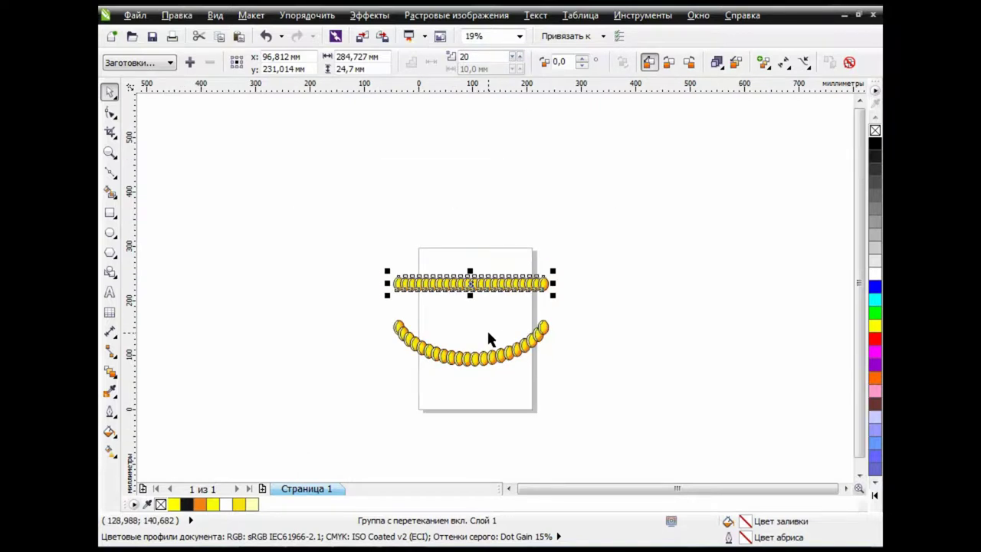
scroll(471, 398, "up", 2)
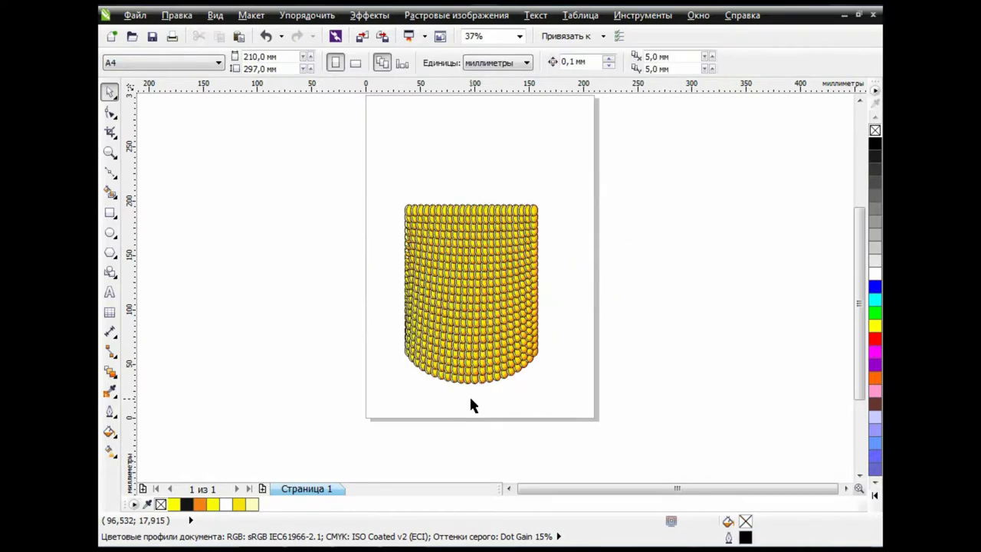
scroll(431, 313, "up", 2)
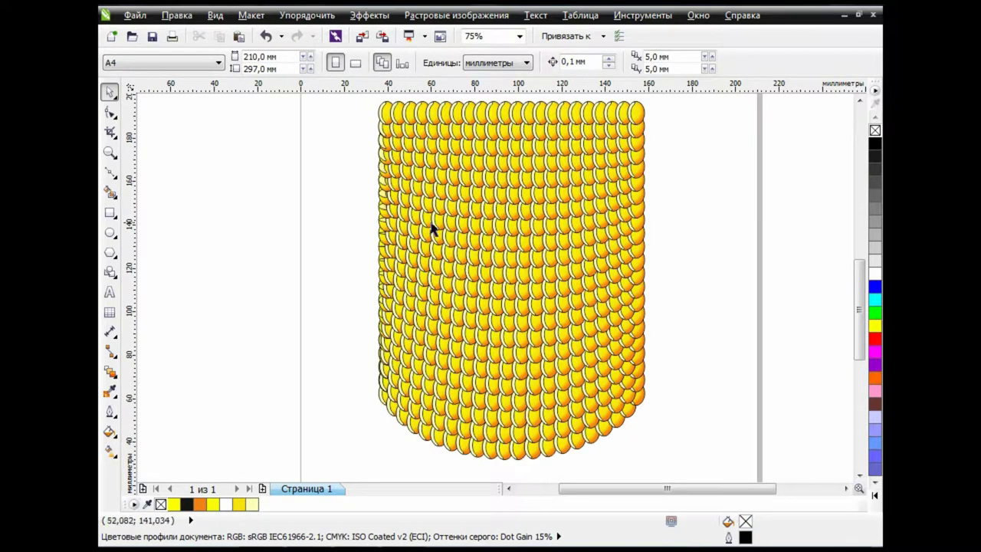
scroll(491, 229, "down", 2)
scroll(850, 315, "up", 2)
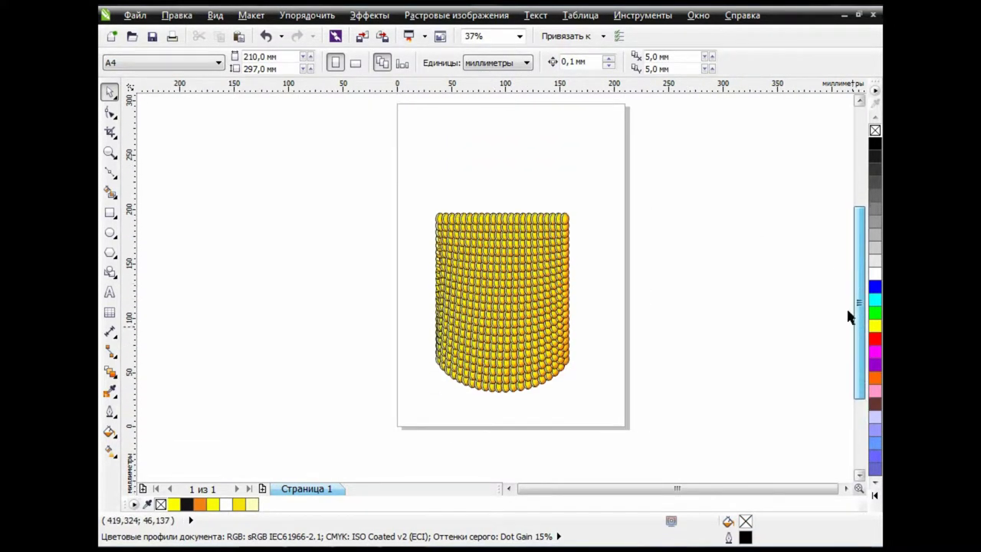
Break the cob blend apart into separate kernel parts.
left_click(536, 270)
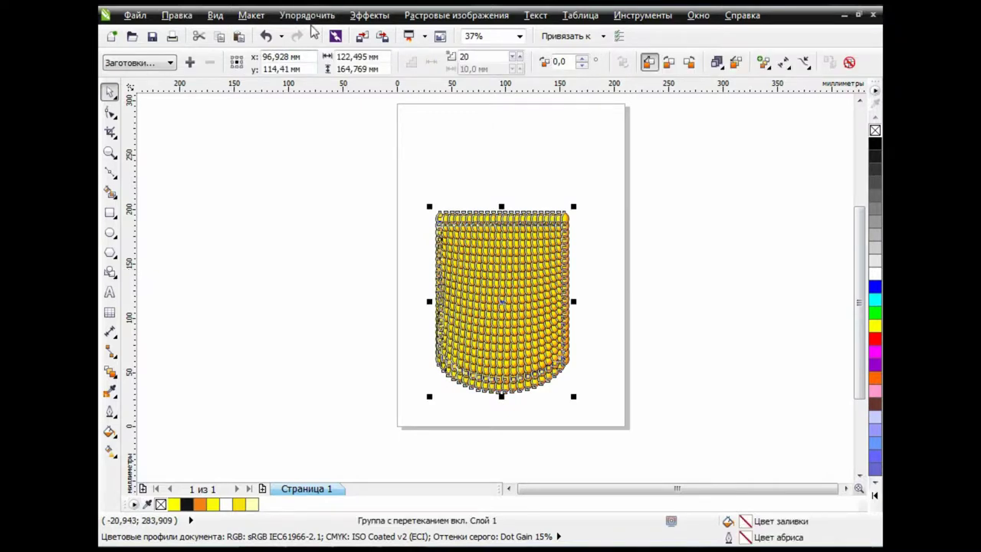
left_click(307, 14)
left_click(373, 190)
left_click(608, 247)
left_click(515, 228)
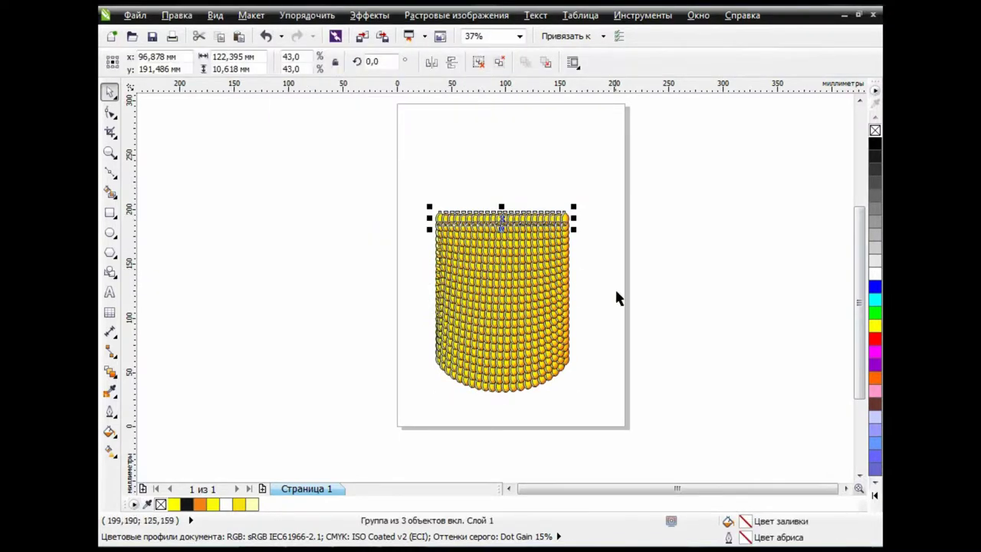
left_click(614, 287)
Select the bottom and top kernel rows, undo moving them aside, and reverse their stacking order.
left_click(517, 389)
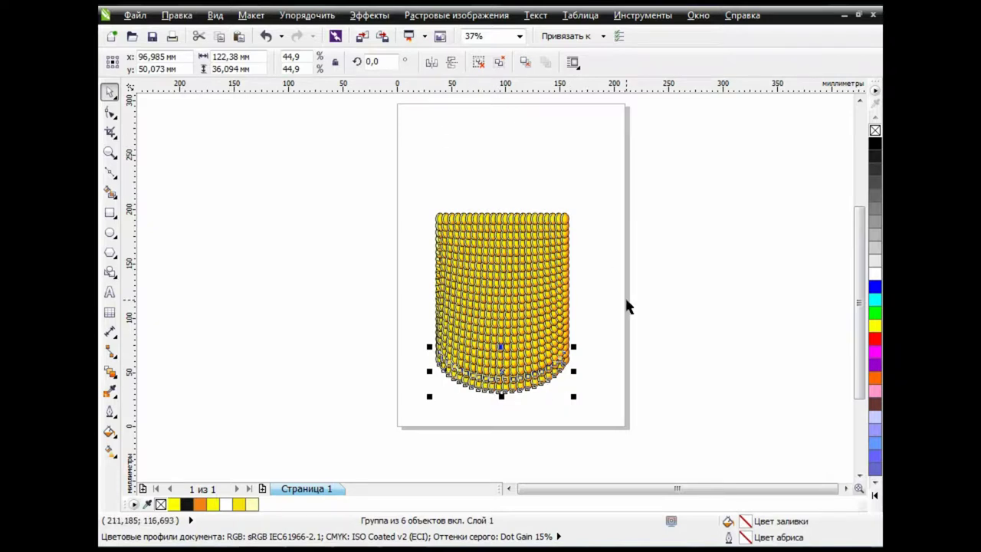
left_click(512, 219, "shift")
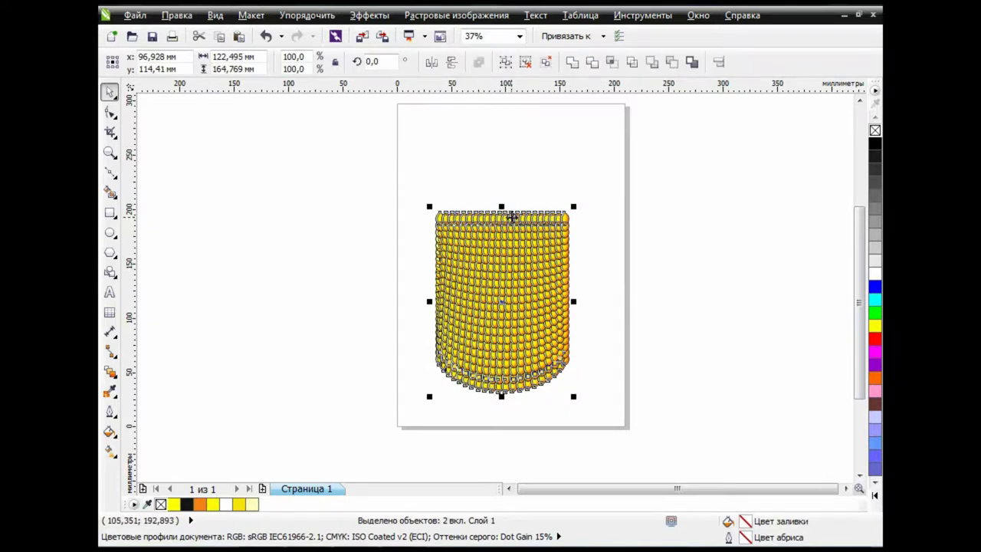
left_click_drag(508, 218, 709, 218)
left_click(266, 36)
left_click(452, 64)
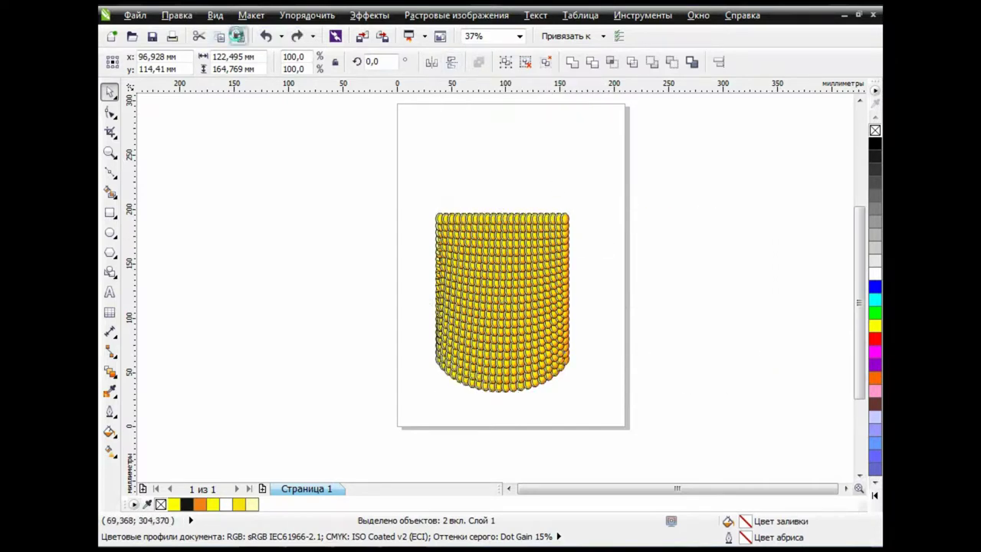
left_click(452, 64)
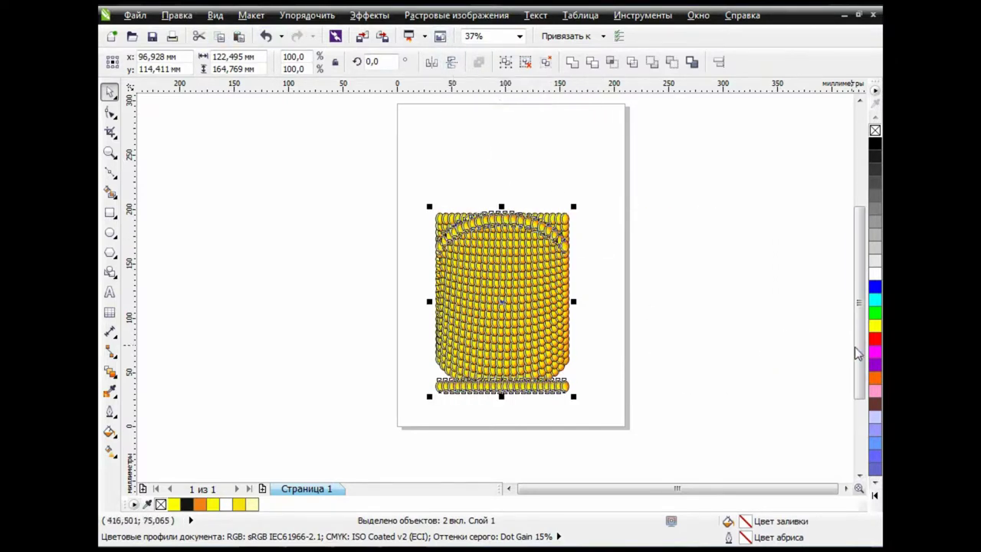
Move the kernel arch above the page and the bottom row onto the cylinder top.
left_click_drag(854, 351, 854, 328)
left_click_drag(506, 345, 504, 168)
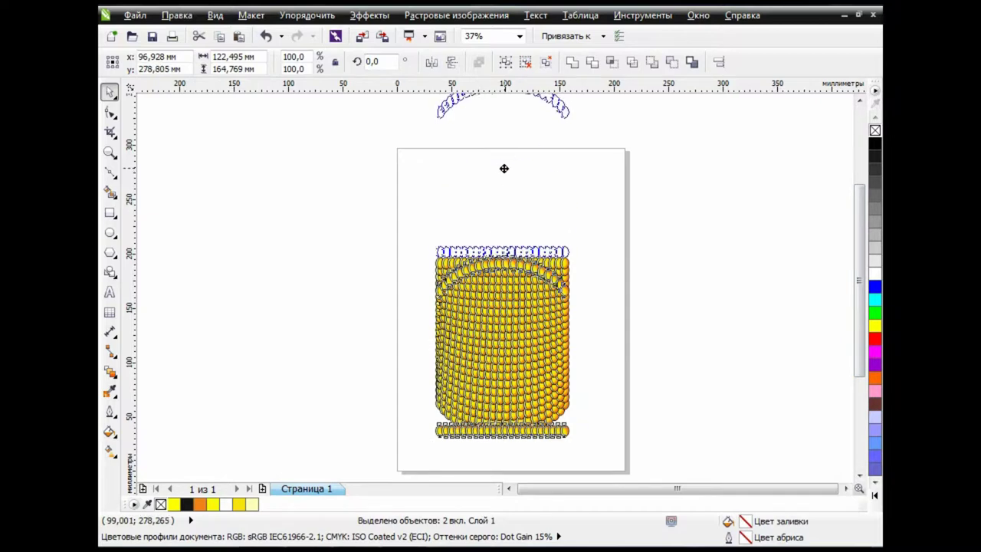
key("Escape")
scroll(510, 266, "up", 1)
scroll(511, 266, "up", 1)
scroll(510, 265, "down", 1)
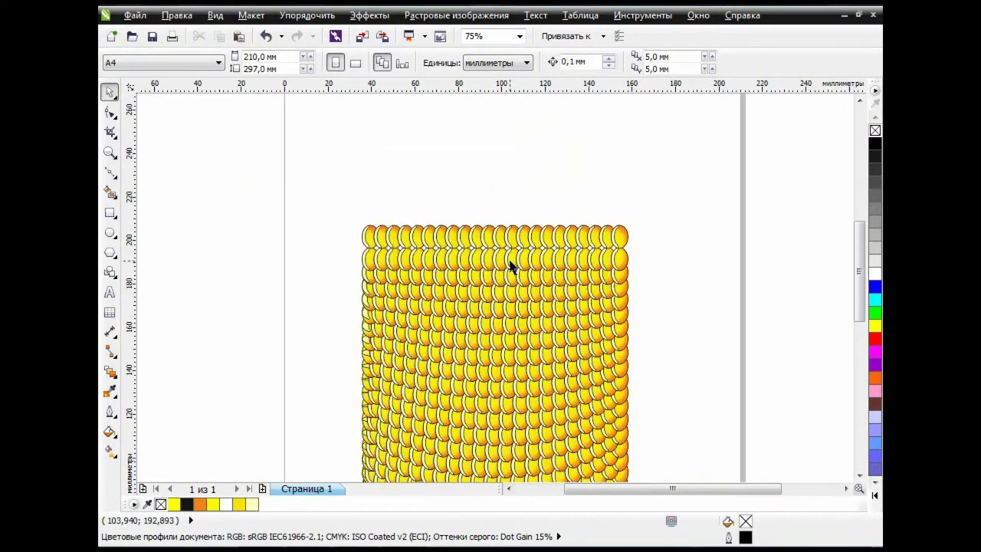
left_click_drag(859, 295, 858, 268)
Nudge the top kernel row group slightly and bring the kernel arch fully into view.
left_click(512, 343)
left_click_drag(513, 344, 508, 351)
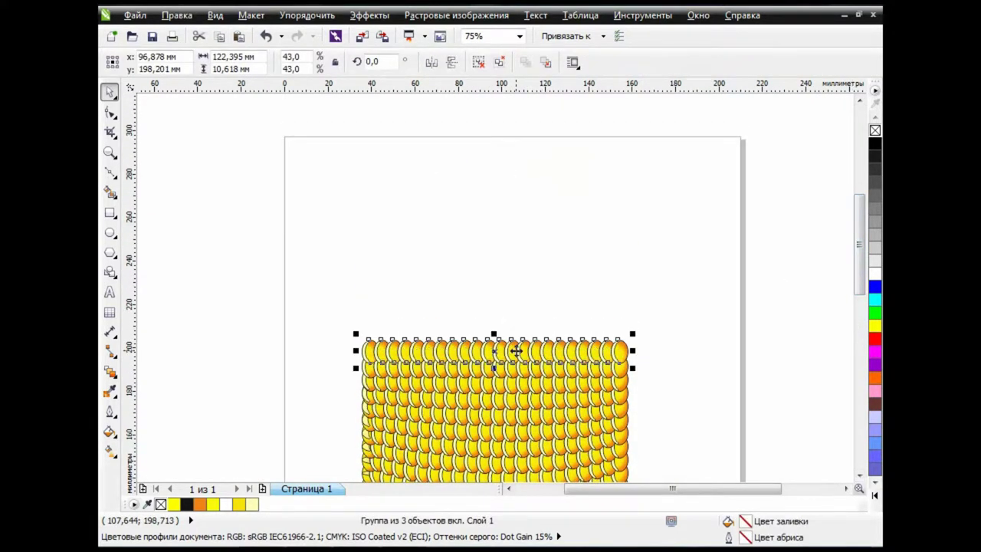
key("Escape")
scroll(762, 340, "down", 2)
scroll(749, 347, "up", 1)
left_click_drag(858, 314, 858, 296)
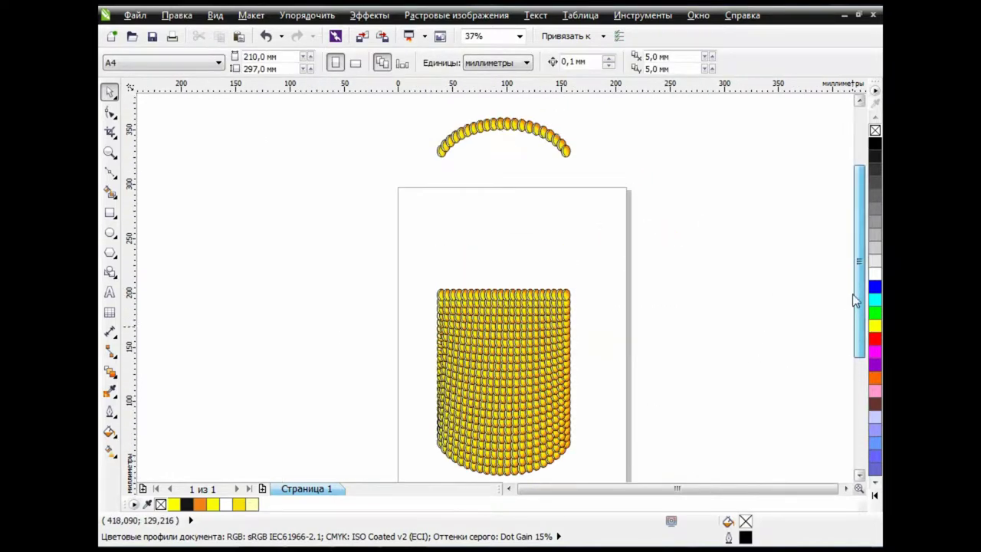
scroll(520, 185, "down", 1)
Blend the kernel arch down to the top of the kernel cylinder.
left_click(110, 371)
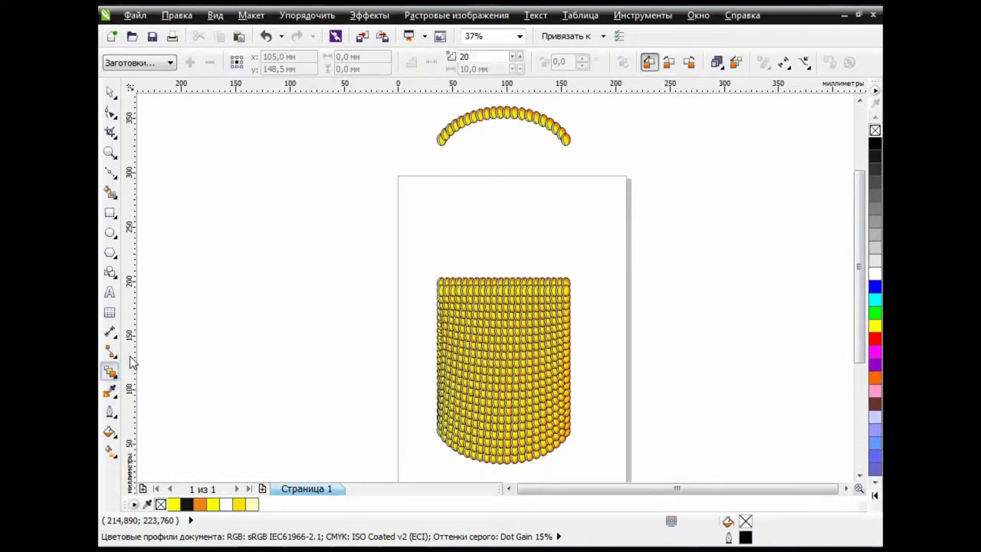
left_click_drag(507, 115, 504, 282)
key("space")
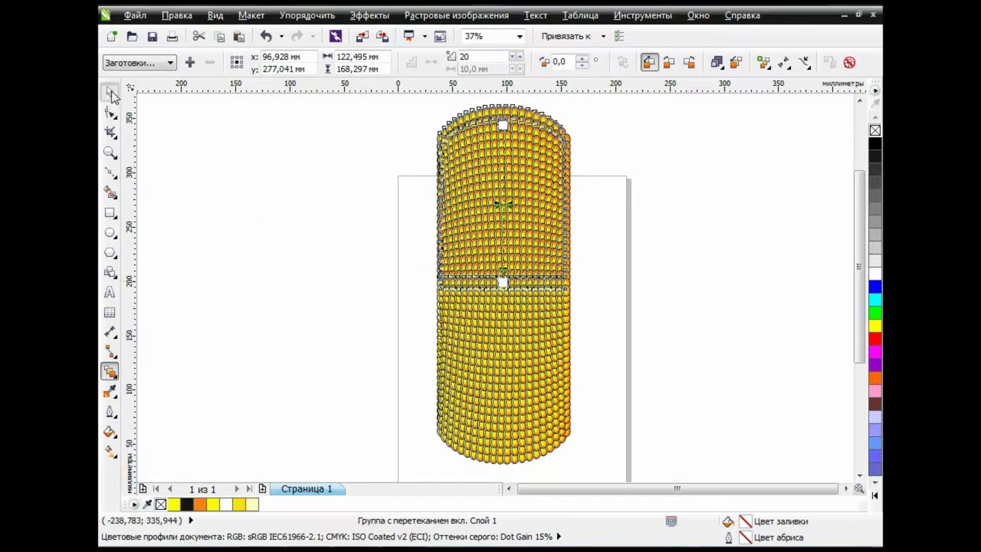
left_click(341, 260)
Apply an Arrange command to the kernel cylinder and select its middle ring of kernels.
left_click(460, 229)
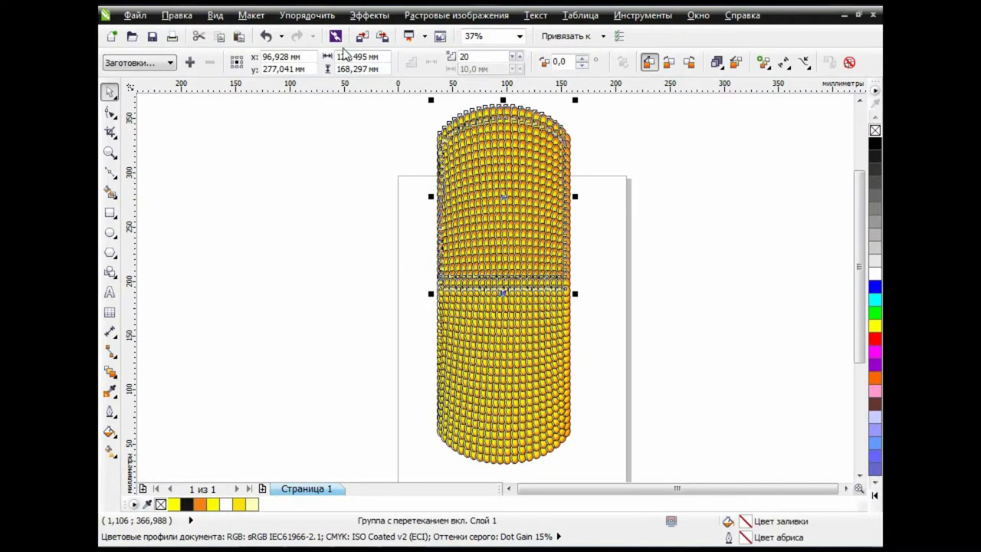
left_click(259, 15)
left_click(322, 187)
left_click(416, 112)
left_click_drag(419, 112, 611, 294)
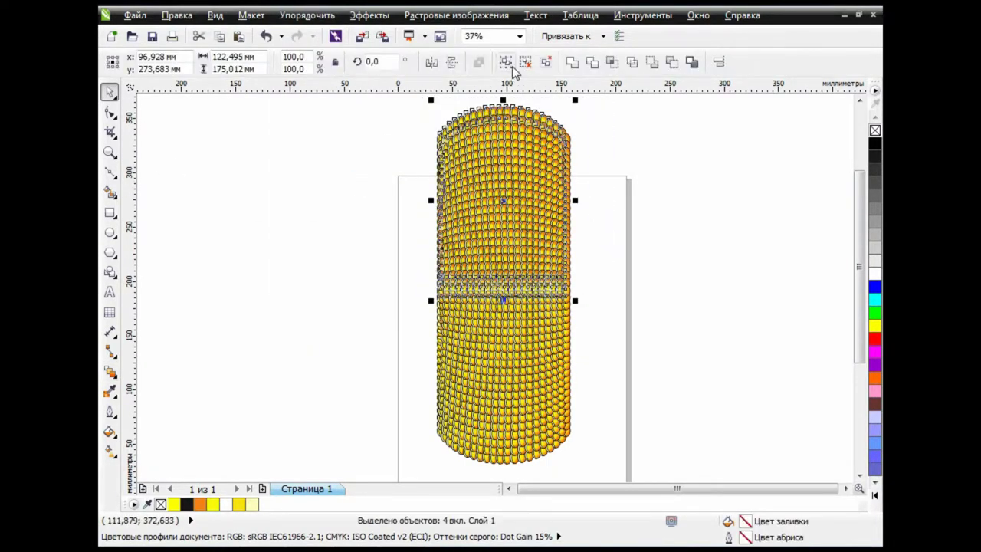
left_click(641, 264)
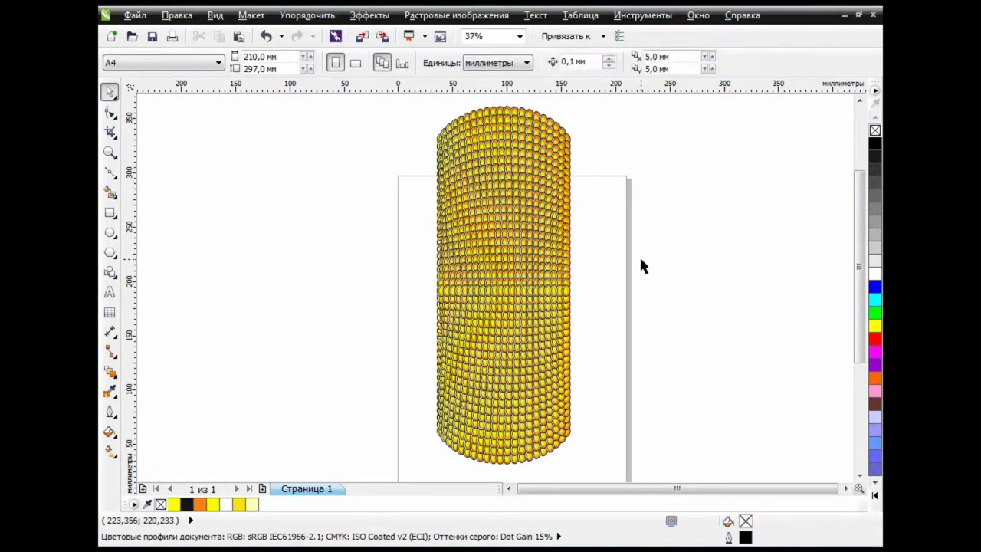
Group the lower and upper cob halves into one object.
left_click(539, 333)
left_click(519, 186, "shift")
left_click(507, 64)
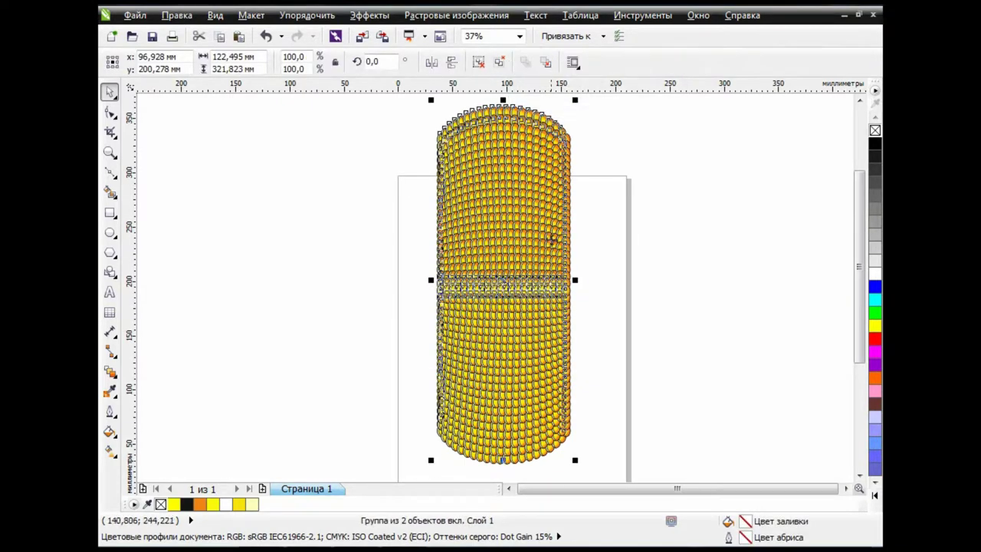
left_click_drag(576, 100, 547, 171)
left_click(266, 36)
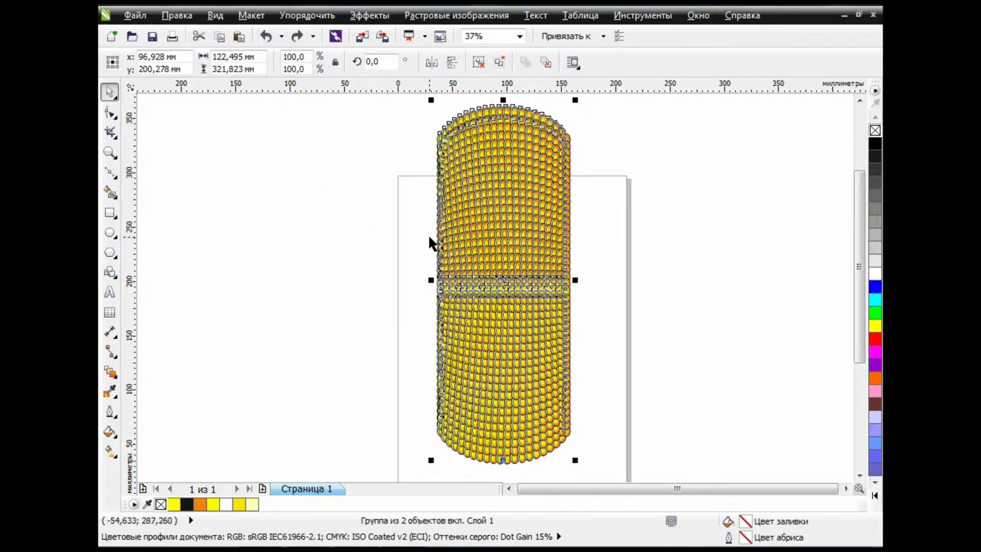
left_click(523, 465)
Shrink the grouped cob to about 30 percent and move it down onto the page.
left_click(519, 158)
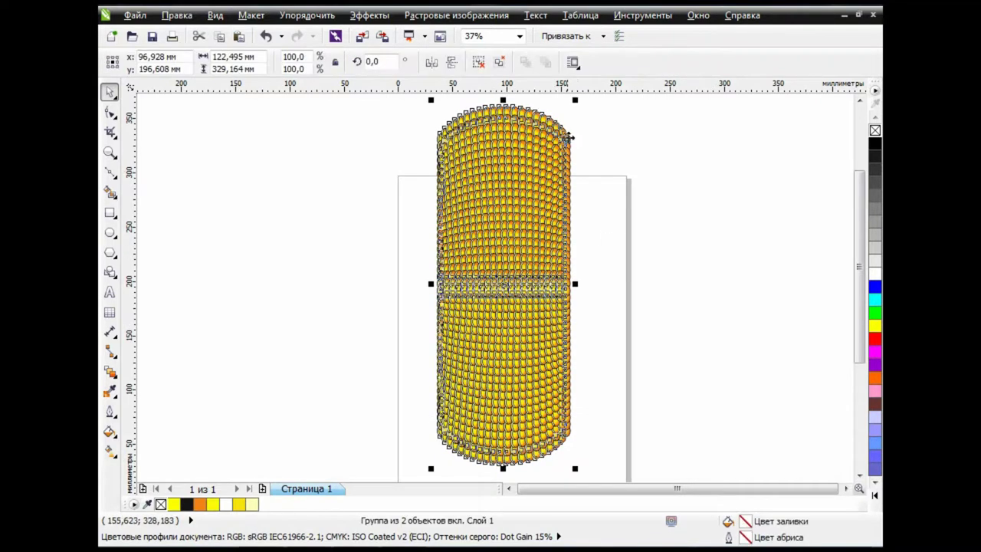
mouse_move(574, 100)
left_mouse_down()
mouse_move(530, 155)
mouse_move(536, 196)
left_mouse_up()
left_click_drag(503, 279, 519, 303)
left_click(596, 299)
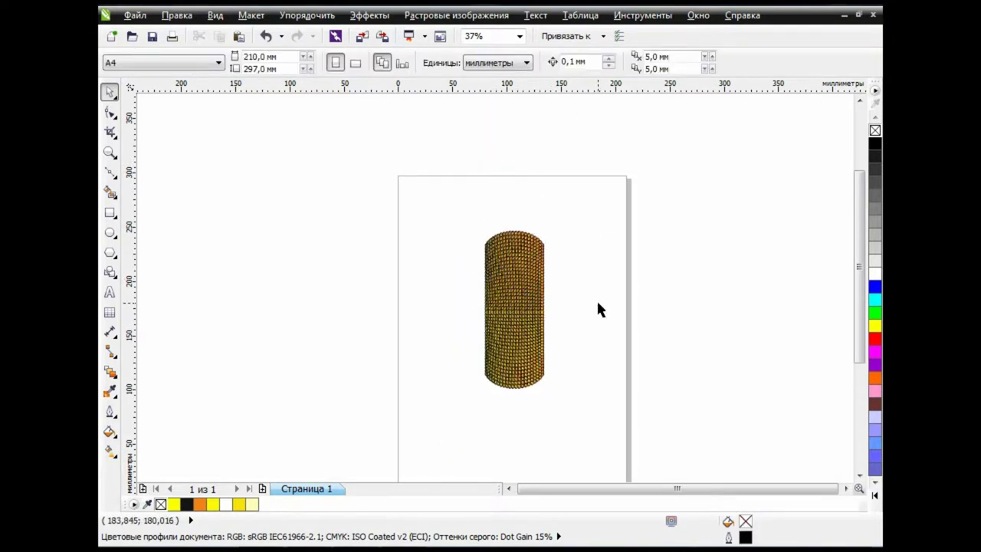
scroll(550, 322, "up", 2)
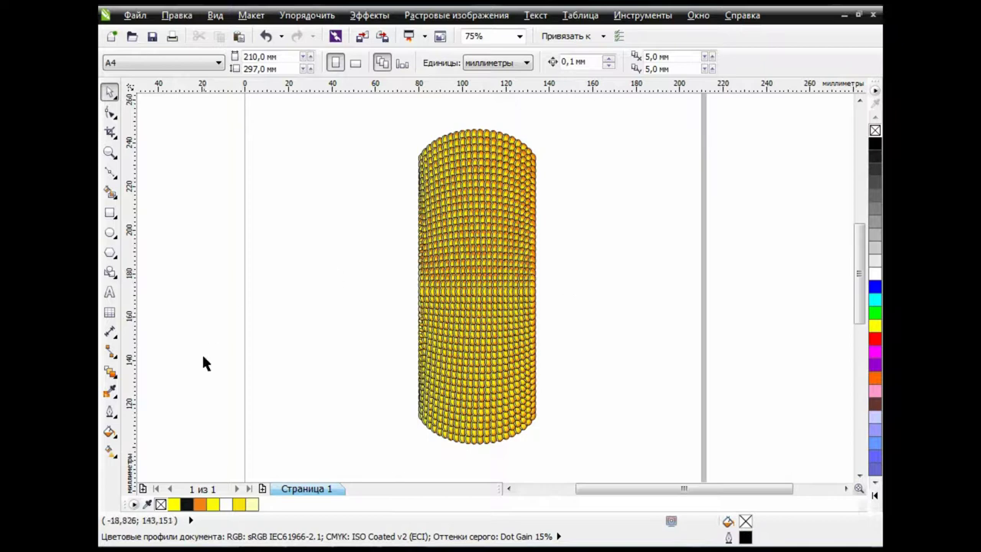
left_click(110, 371)
Apply an envelope to the cob, bulging both sides outward and pinching the top-left corner.
left_click(168, 435)
left_click(453, 293)
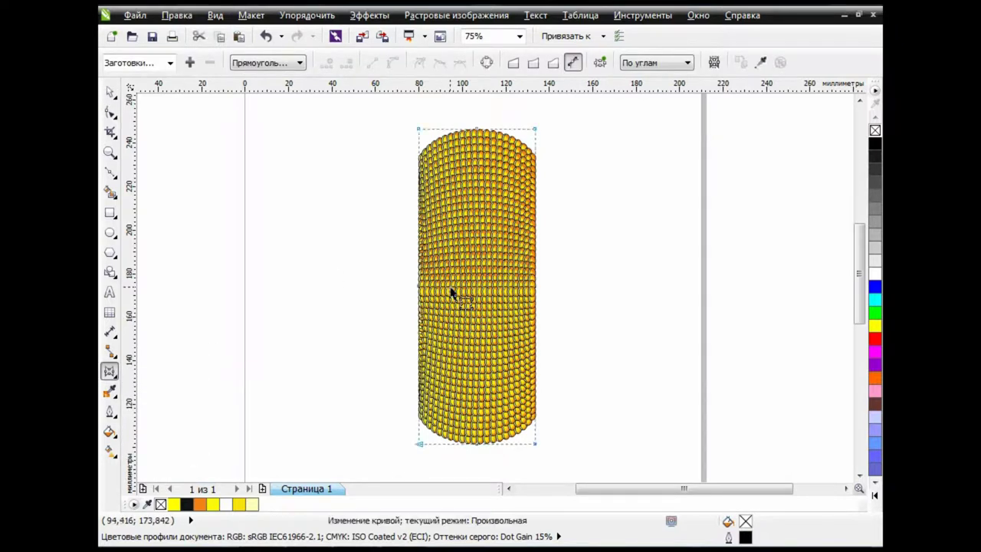
left_click_drag(419, 286, 406, 286)
left_click_drag(536, 286, 548, 286)
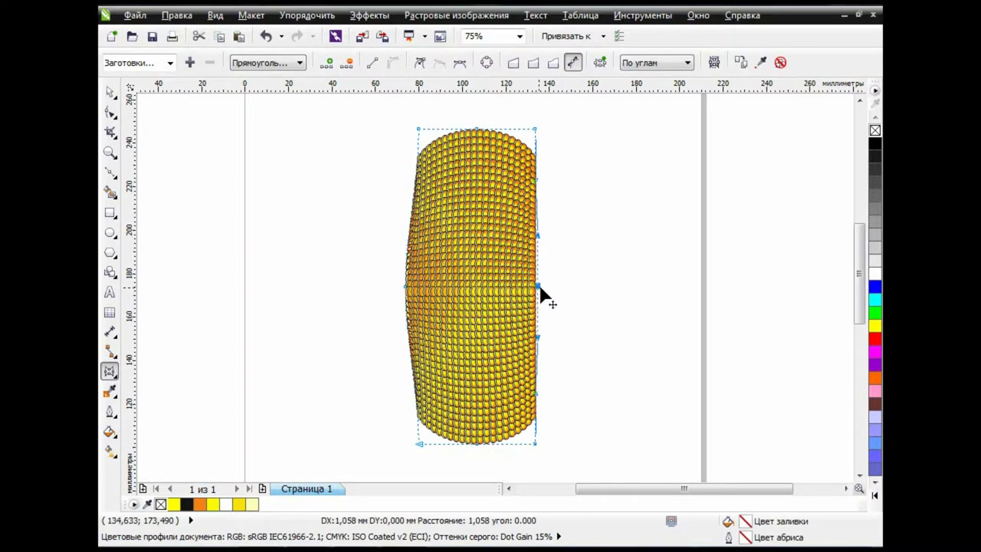
mouse_move(419, 128)
left_mouse_down()
mouse_move(425, 136)
mouse_move(405, 164)
mouse_move(441, 156)
mouse_move(437, 135)
left_mouse_up()
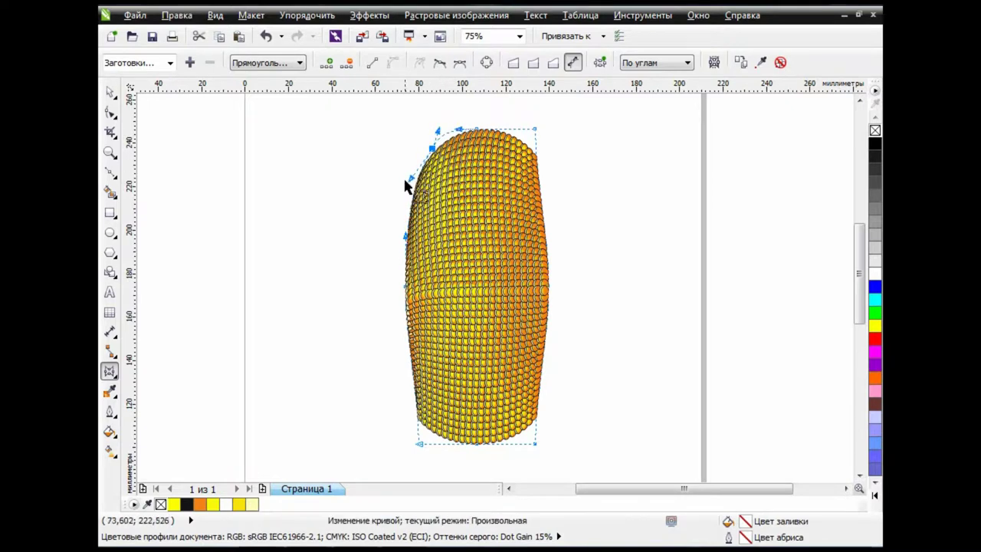
Reshape the cob's top-left curve and round off its top-right outline.
left_click_drag(410, 176, 418, 185)
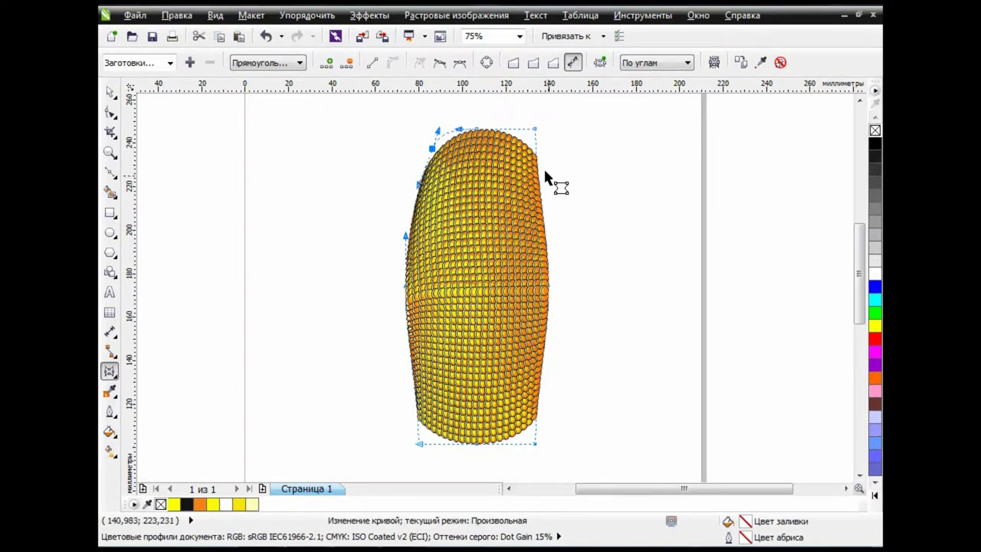
left_click_drag(535, 132, 534, 146)
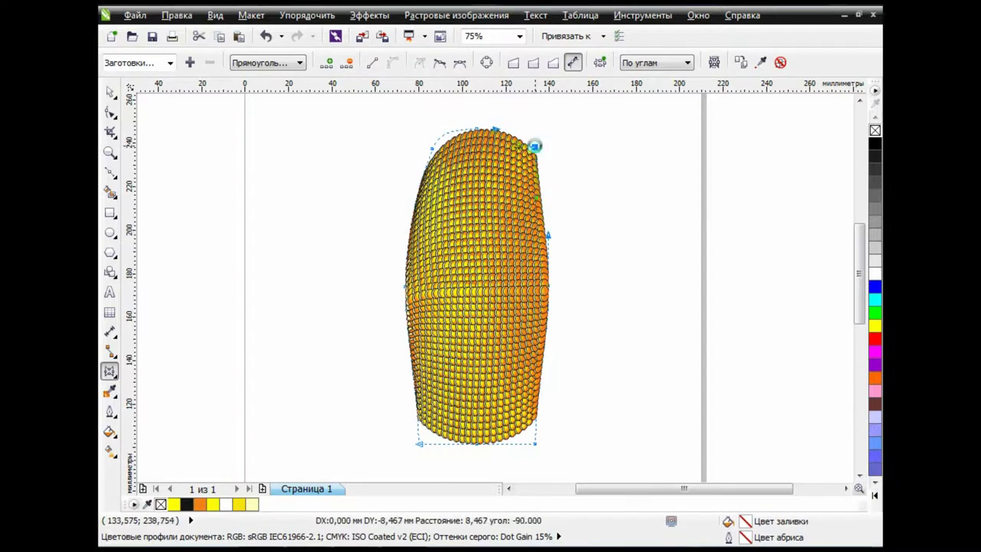
left_click_drag(537, 195, 565, 189)
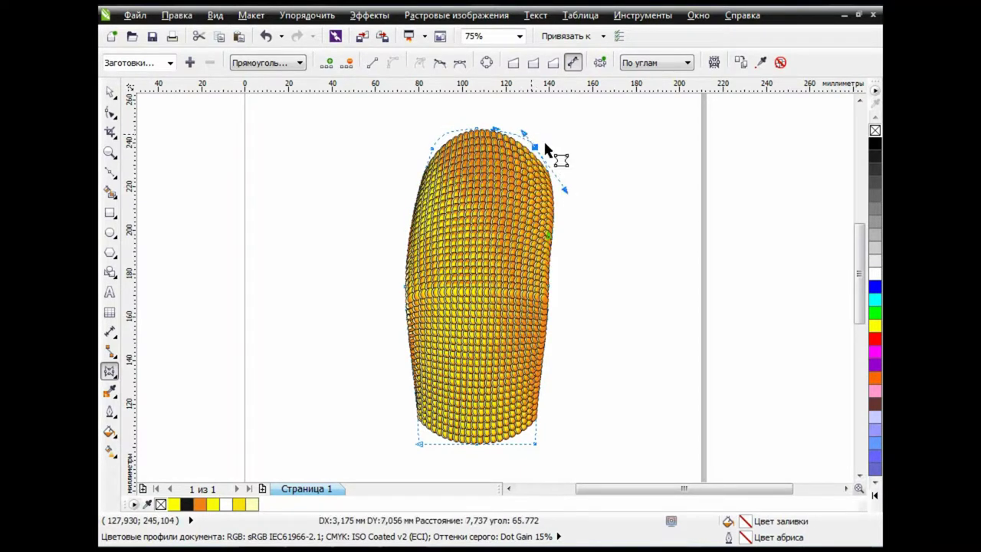
mouse_move(516, 151)
left_mouse_down()
mouse_move(536, 142)
mouse_move(554, 190)
mouse_move(545, 195)
left_mouse_up()
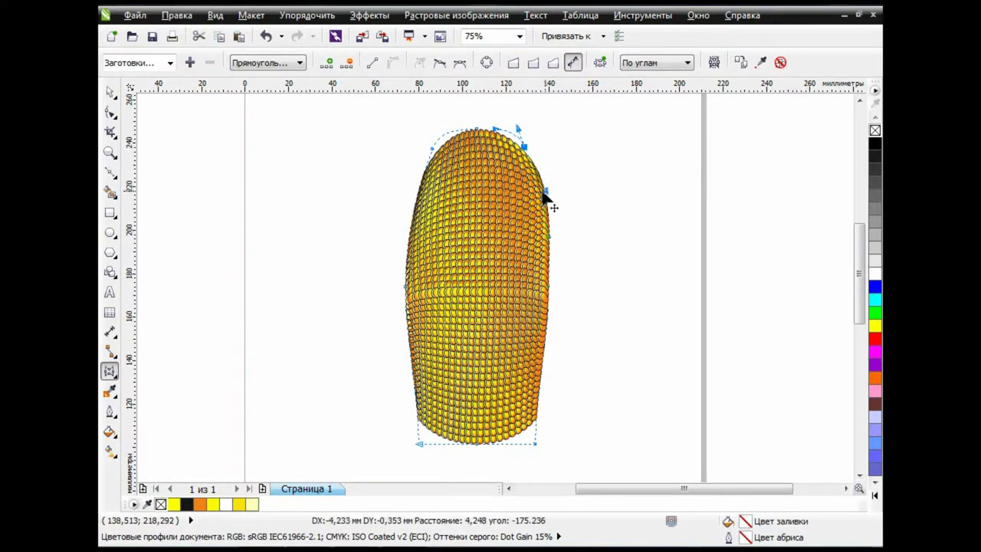
left_click_drag(526, 132, 518, 135)
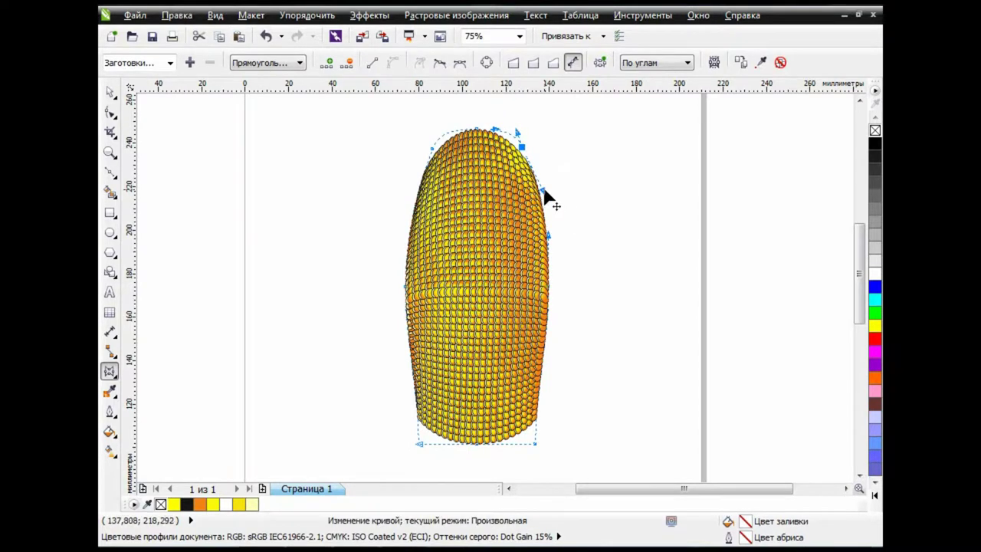
left_click_drag(543, 189, 535, 186)
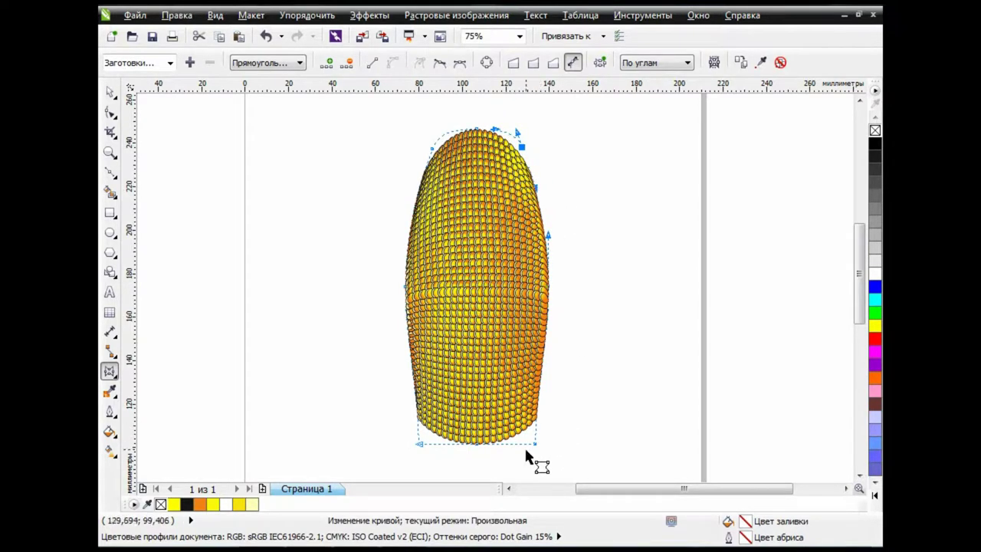
Taper the cob's lower-left and lower-right edges and make both sides more convex.
left_click_drag(424, 445, 442, 414)
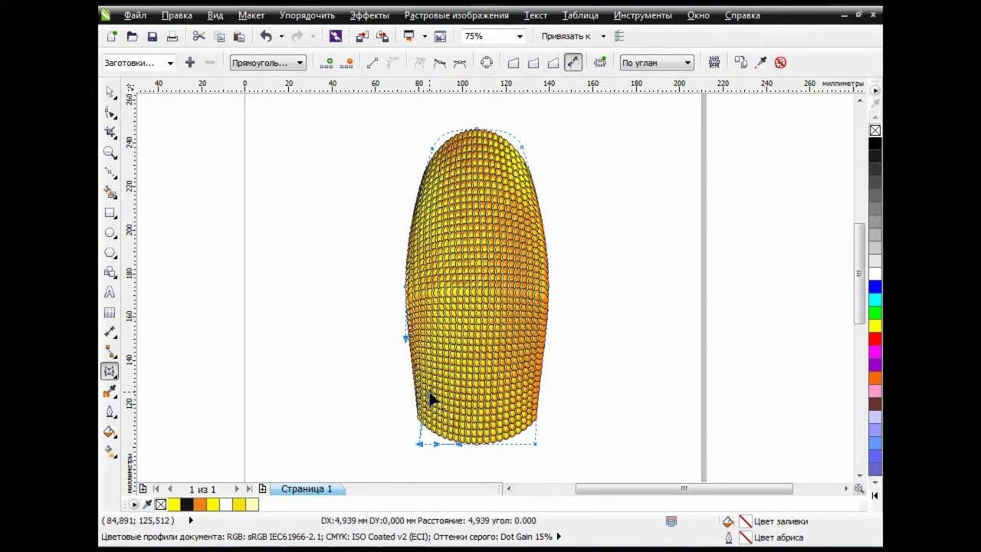
left_click_drag(535, 443, 526, 392)
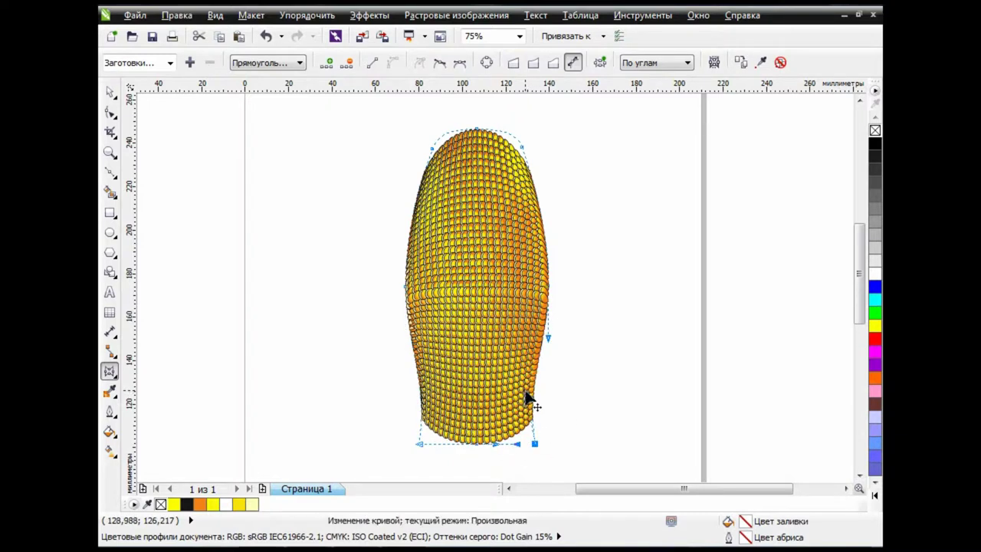
left_click(549, 289)
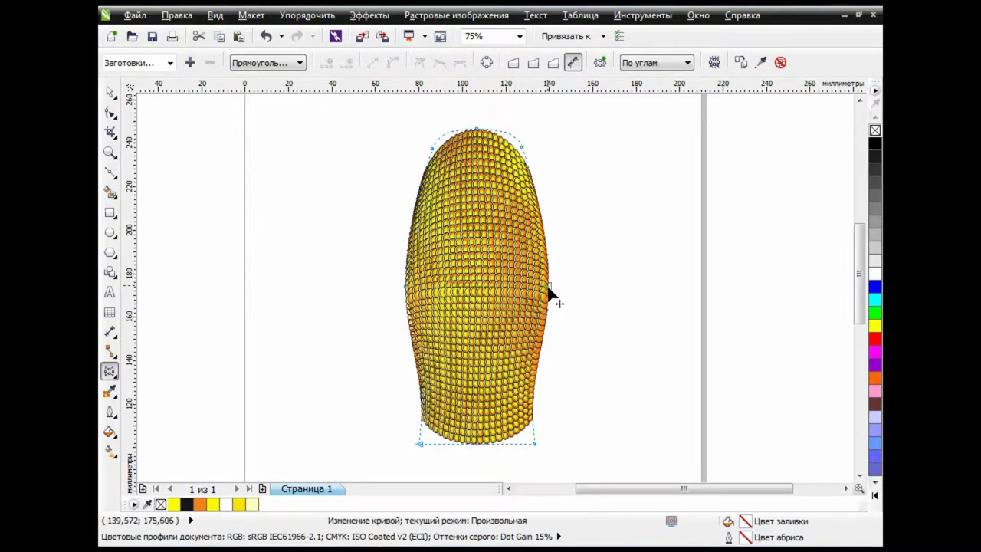
left_click_drag(548, 347, 549, 355)
left_click(403, 287)
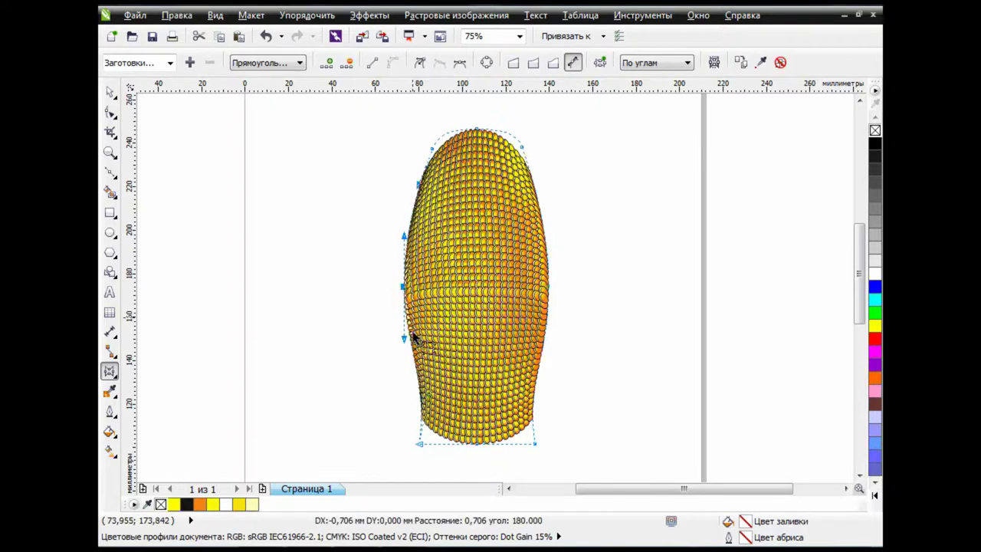
left_click_drag(407, 339, 407, 353)
mouse_move(535, 444)
left_mouse_down()
mouse_move(537, 427)
mouse_move(526, 427)
left_mouse_up()
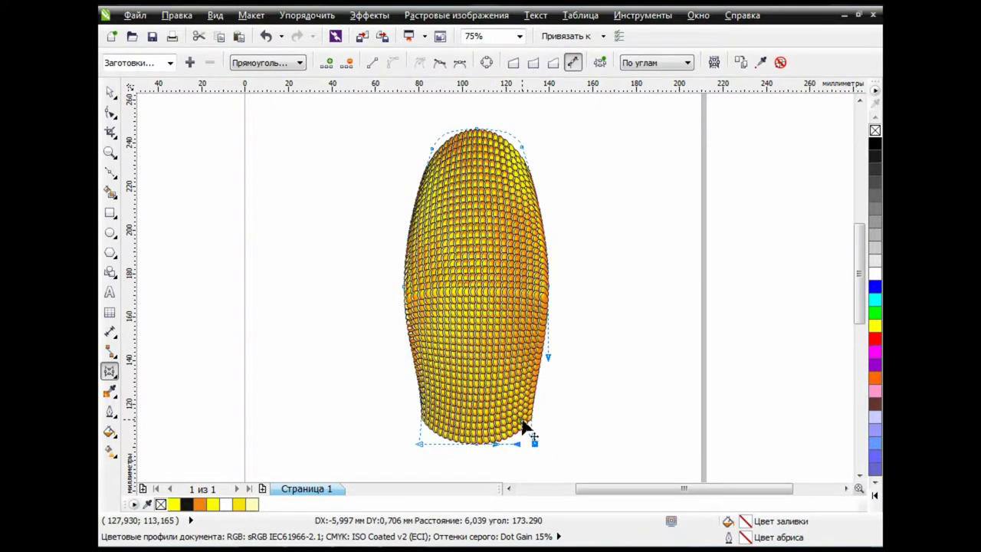
left_click(422, 443)
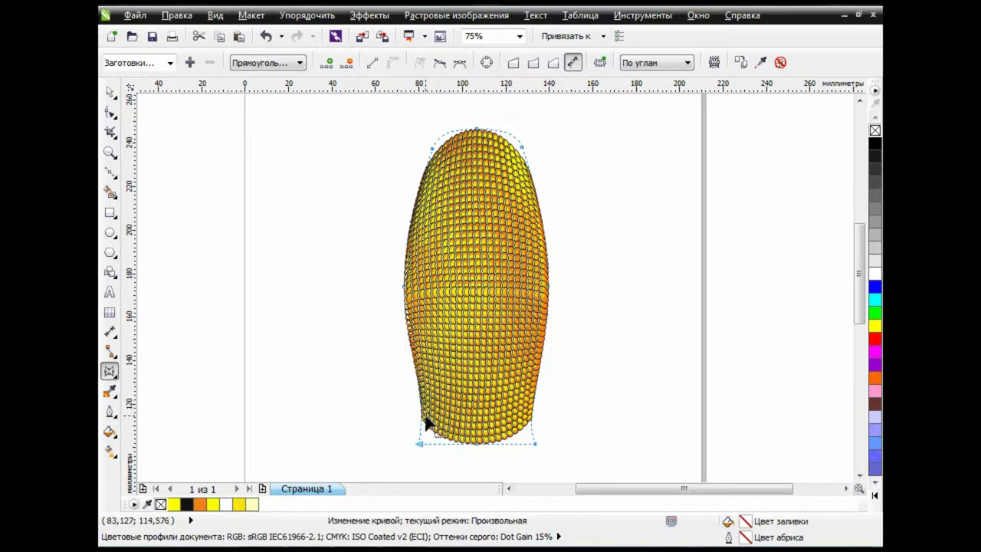
Refine the cob's lower-left edge and finish editing the envelope.
scroll(422, 414, "up", 1)
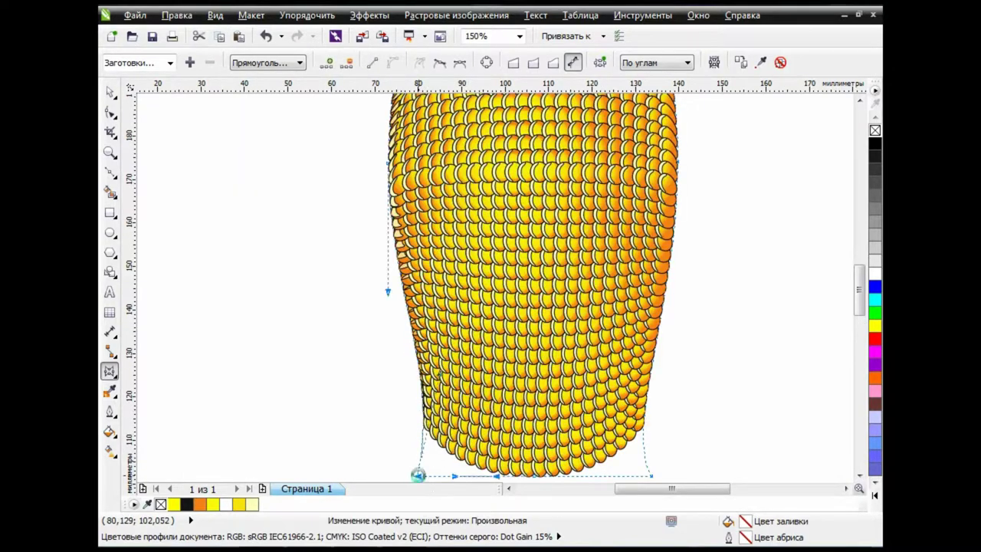
left_click_drag(420, 416, 431, 434)
scroll(503, 329, "down", 1)
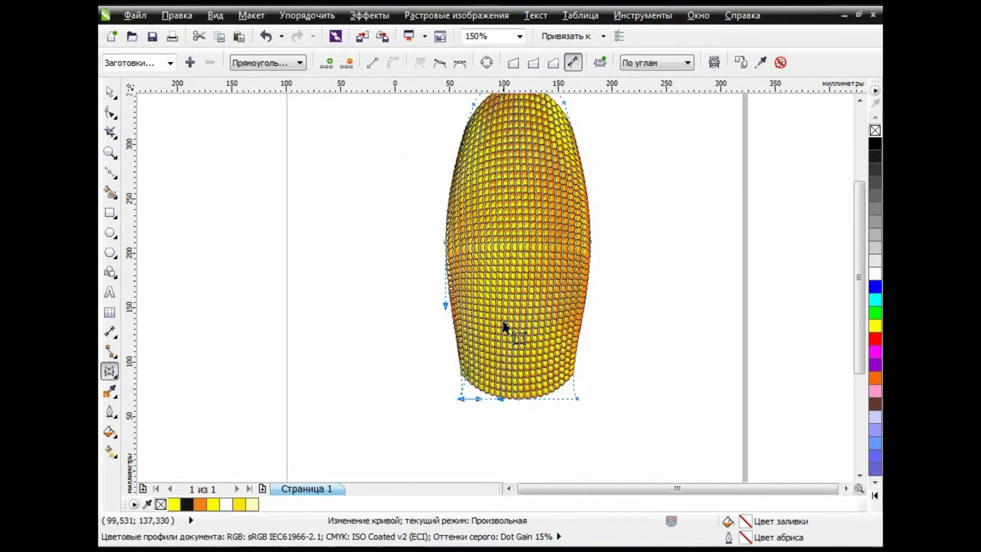
scroll(493, 292, "down", 1)
scroll(493, 292, "up", 1)
key("space")
left_click(367, 282)
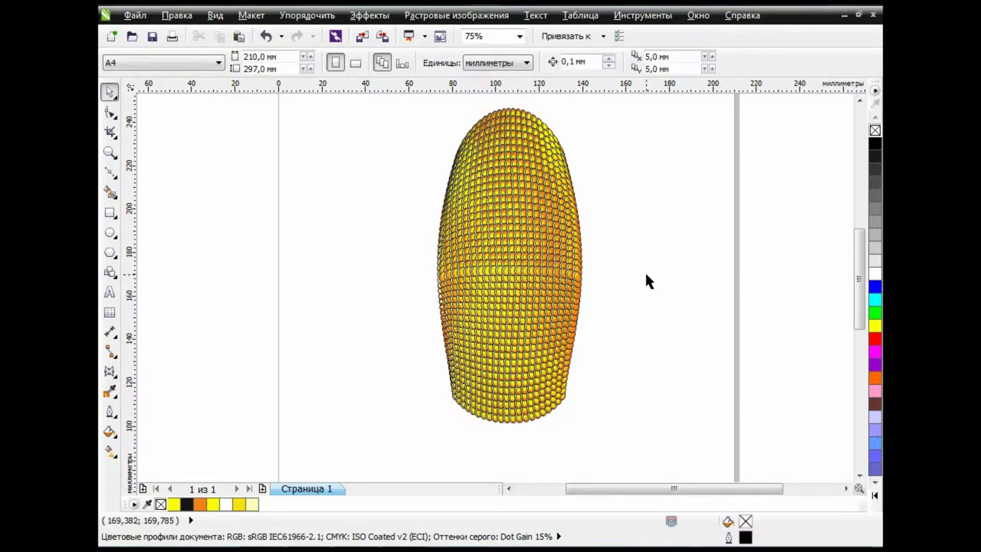
Rotate the whole cob about 38° clockwise.
key("ctrl+a")
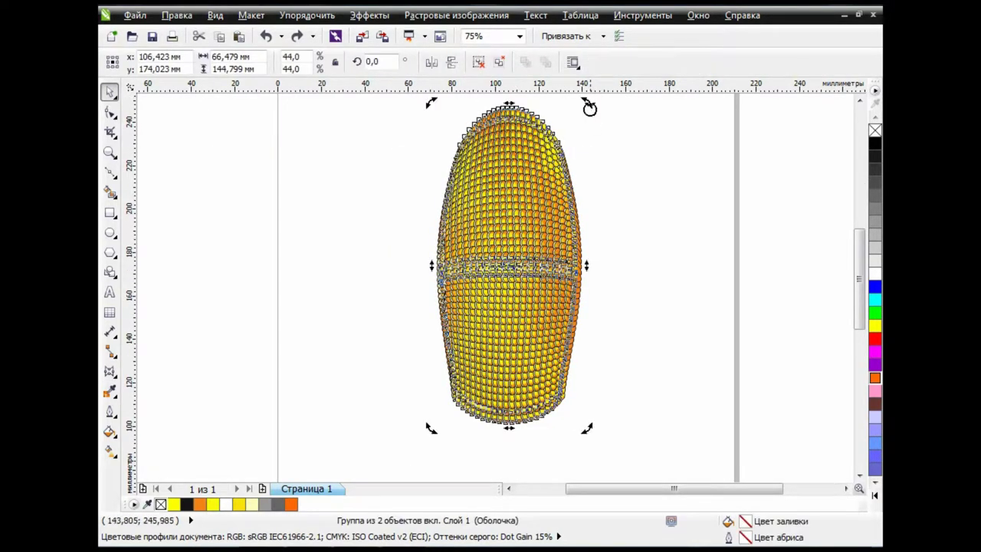
left_click_drag(589, 108, 650, 202)
left_click(705, 255)
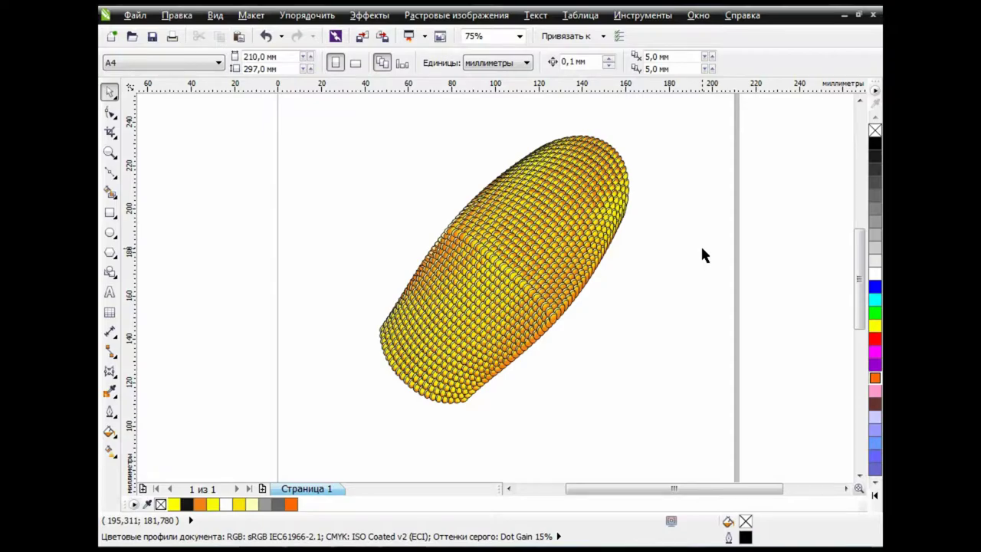
left_click(110, 172)
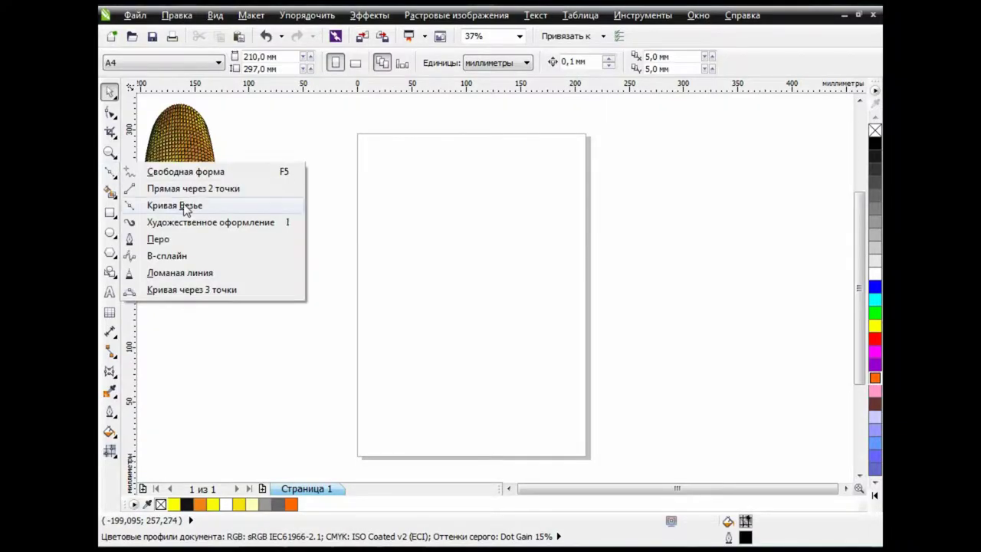
Draw a closed two-node Bezier curve across the upper page beside the cob.
left_click(192, 205)
left_click(333, 257)
mouse_move(579, 238)
left_mouse_down()
mouse_move(596, 253)
mouse_move(774, 257)
left_mouse_up()
left_click(334, 256)
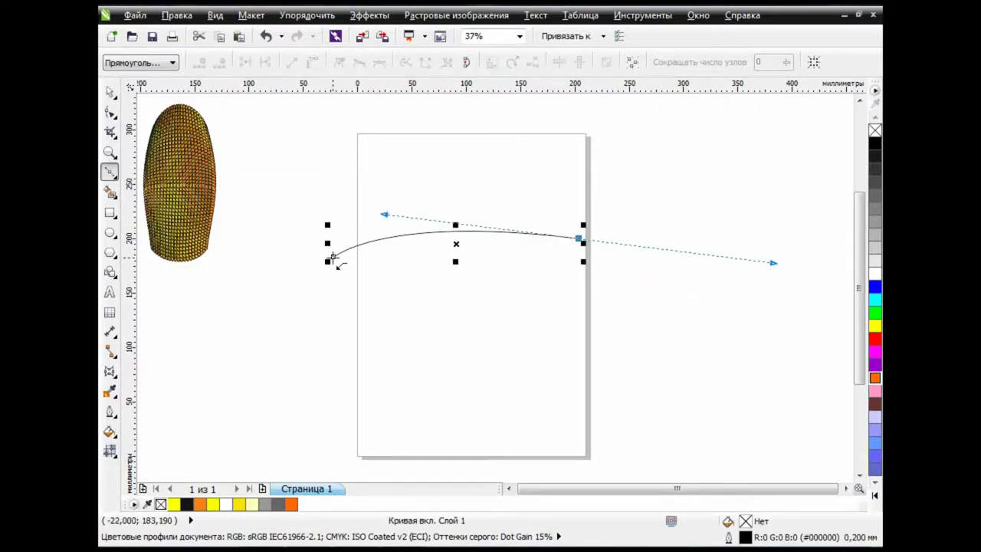
Drag the curve's nodes and handles up so the leaf's upper edge and right end bulge.
left_click(110, 113)
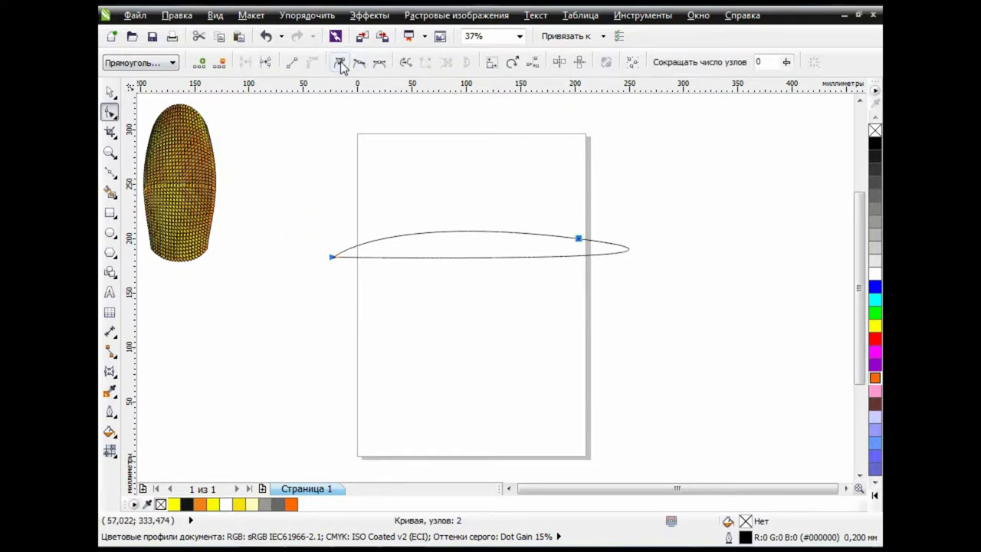
mouse_move(580, 238)
left_mouse_down()
mouse_move(600, 227)
mouse_move(605, 207)
left_mouse_up()
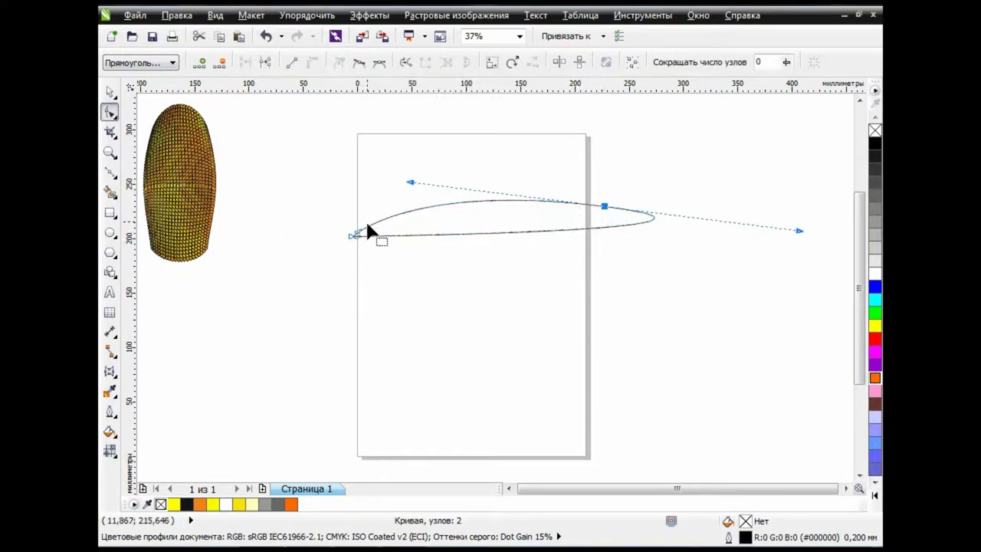
left_click_drag(359, 233, 369, 158)
left_click_drag(415, 183, 405, 176)
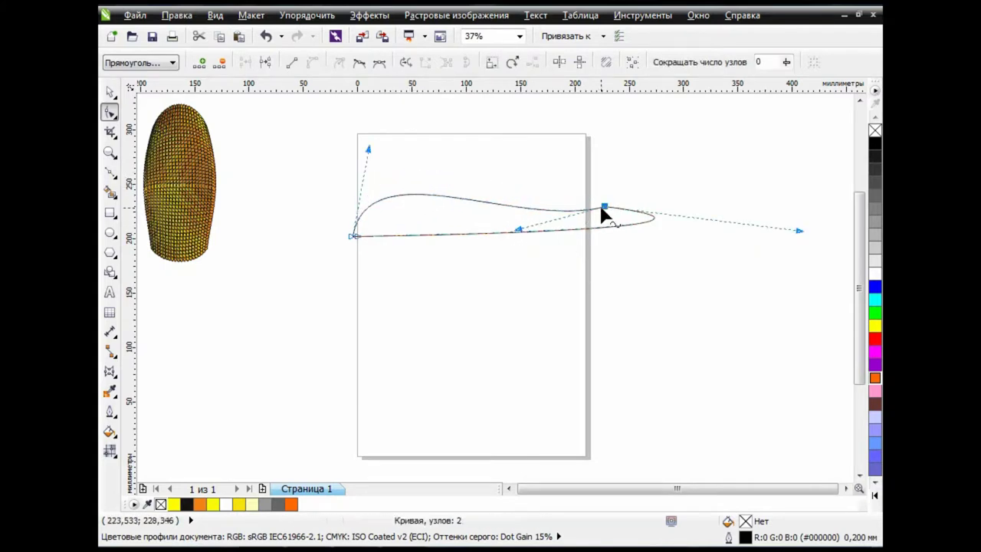
left_click_drag(604, 208, 605, 178)
left_click_drag(515, 210, 552, 221)
left_click_drag(799, 204, 630, 267)
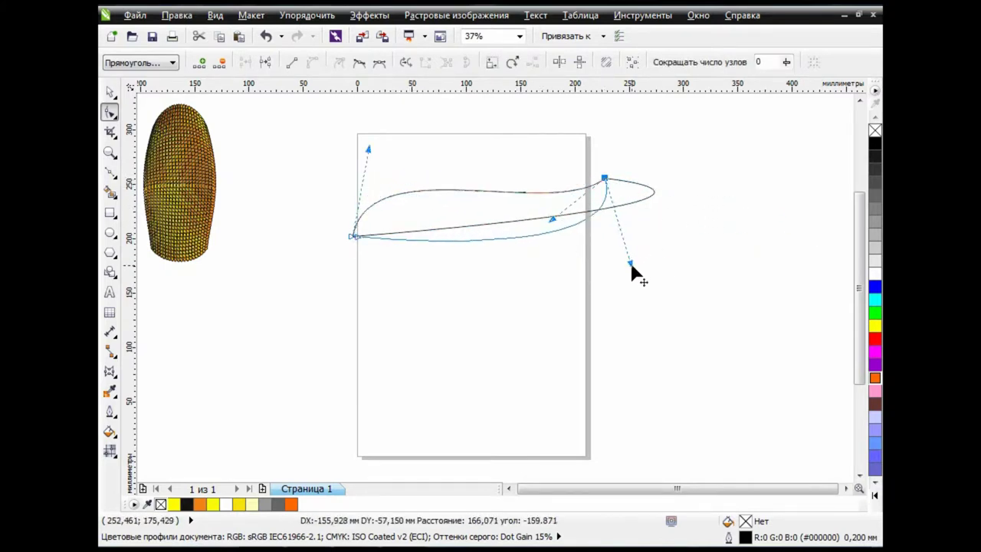
Bend the lower edge into an S-curve and refine the handles into a wavy, pointed leaf.
mouse_move(353, 236)
left_mouse_down()
mouse_move(381, 258)
mouse_move(358, 245)
mouse_move(400, 204)
left_mouse_up()
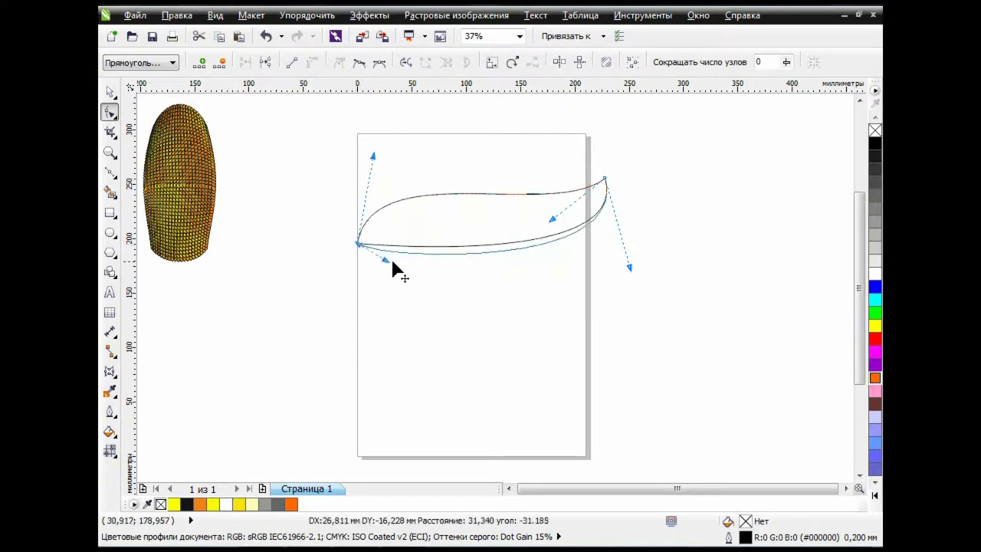
mouse_move(630, 268)
left_mouse_down()
mouse_move(601, 280)
mouse_move(587, 361)
left_mouse_up()
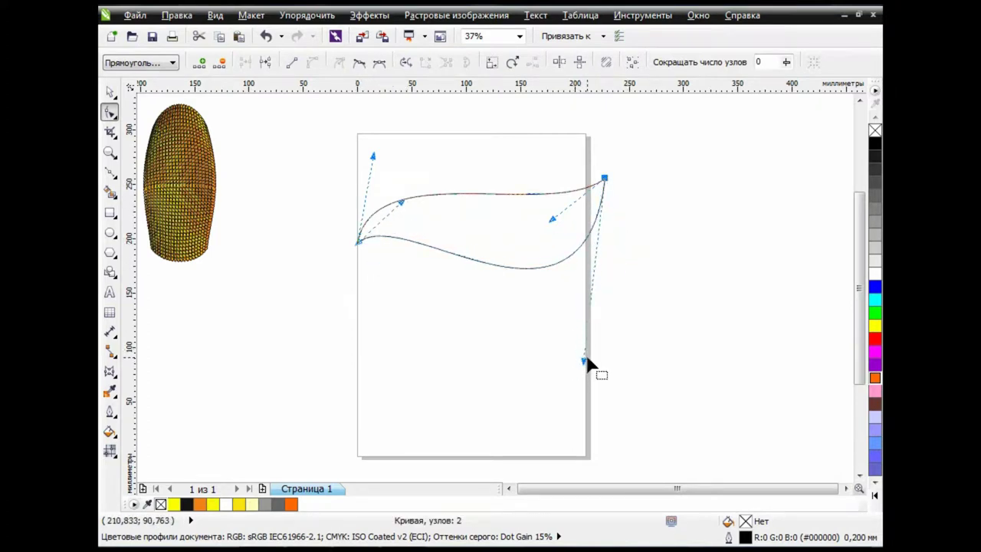
left_click_drag(552, 219, 535, 242)
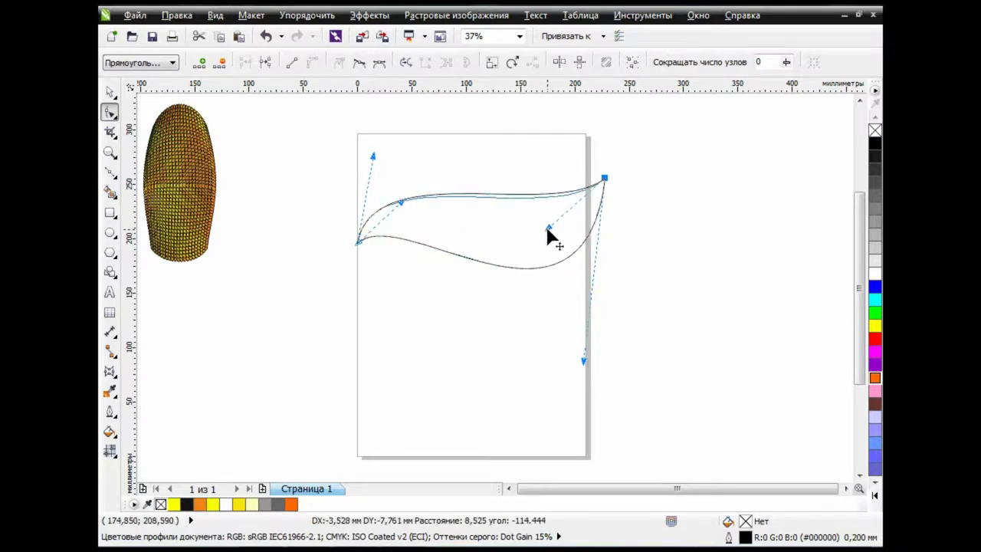
mouse_move(373, 156)
left_mouse_down()
mouse_move(367, 184)
mouse_move(386, 130)
left_mouse_up()
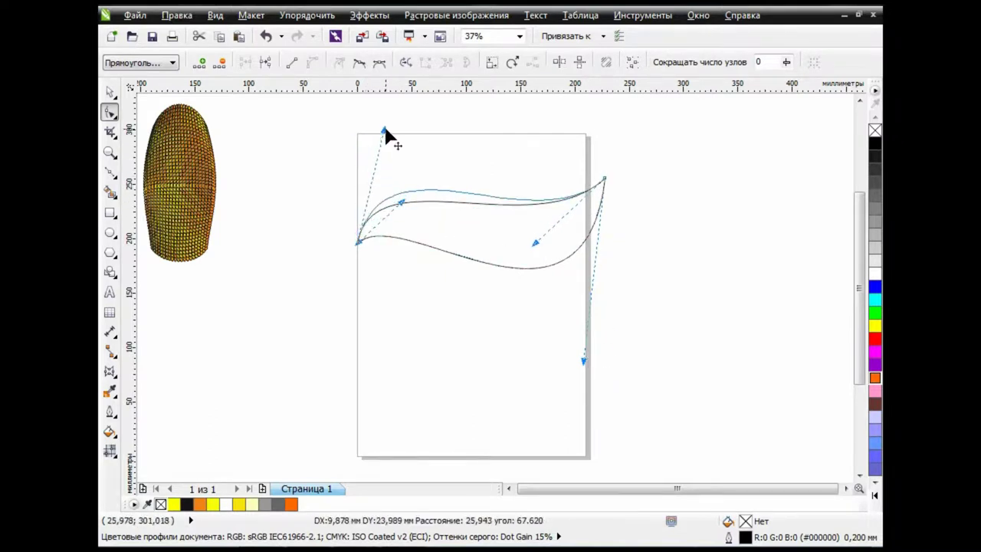
left_click_drag(401, 204, 416, 162)
left_click_drag(535, 242, 574, 229)
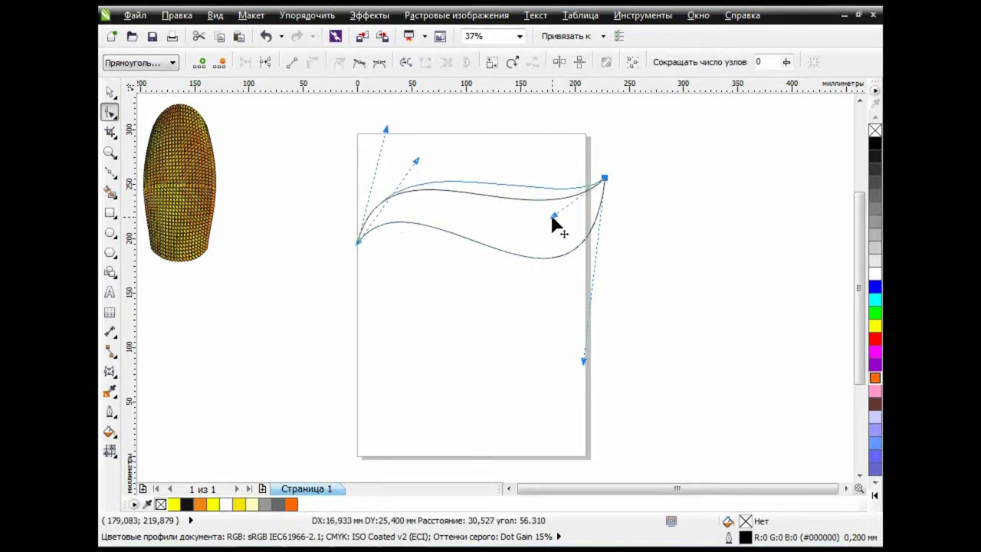
left_click(110, 94)
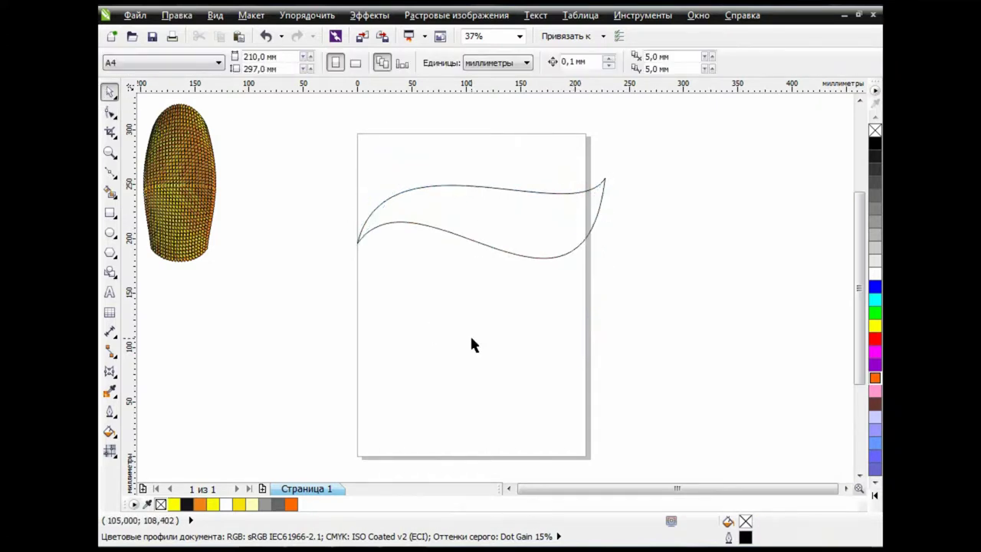
Enlarge the leaf to about 157.6%, move it into place and give it a mesh fill.
left_click_drag(352, 264, 296, 309)
mouse_move(477, 224)
left_mouse_down()
mouse_move(450, 264)
mouse_move(456, 270)
left_mouse_up()
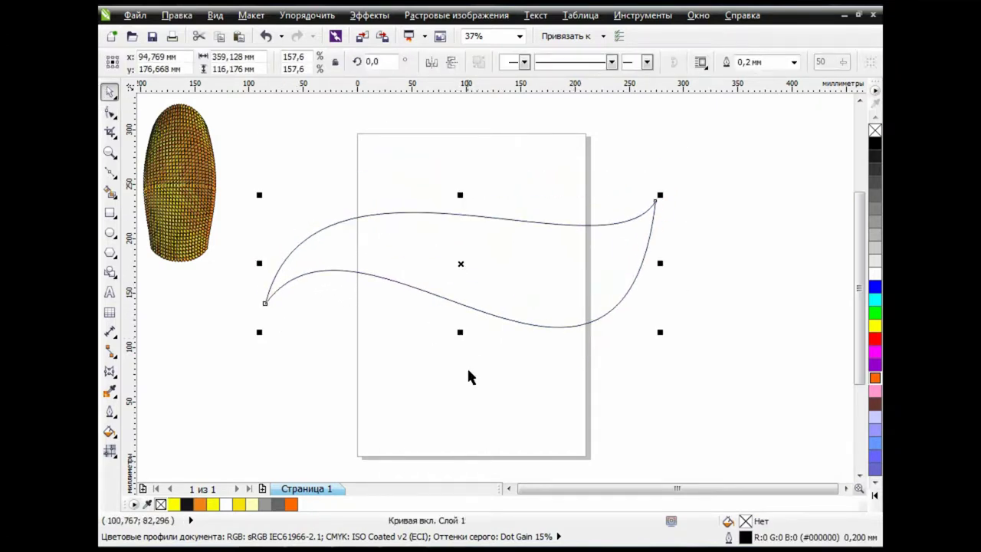
key("m")
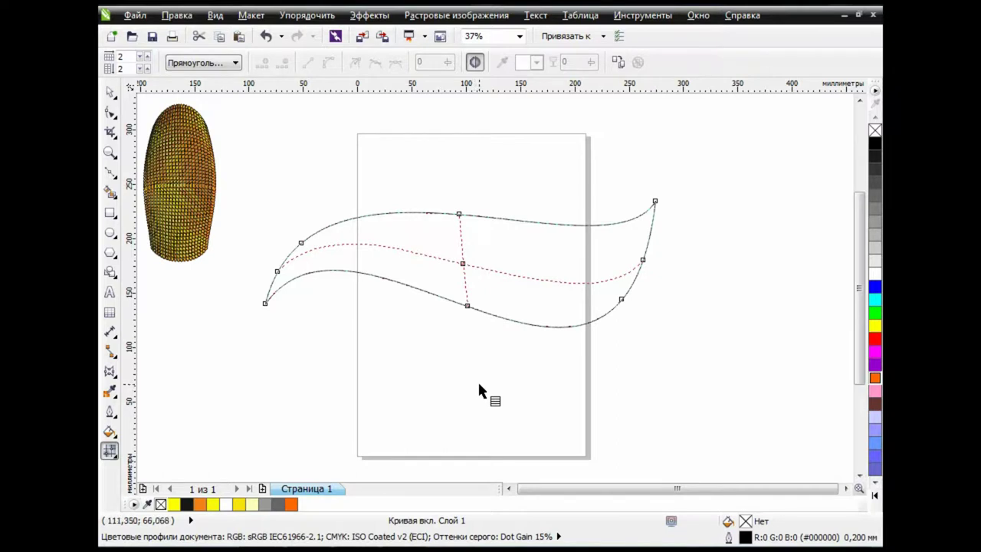
left_click(655, 202)
left_click(621, 299)
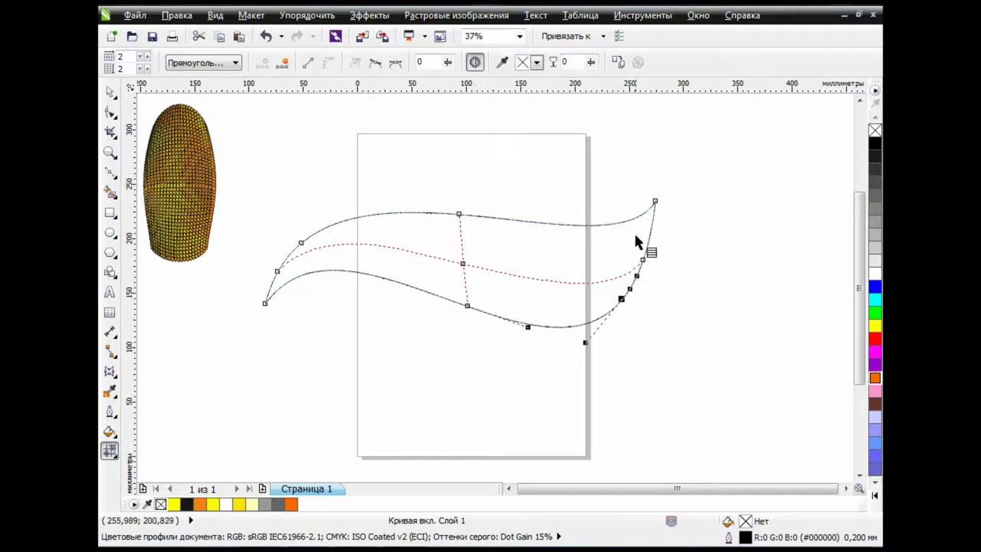
left_click(718, 267)
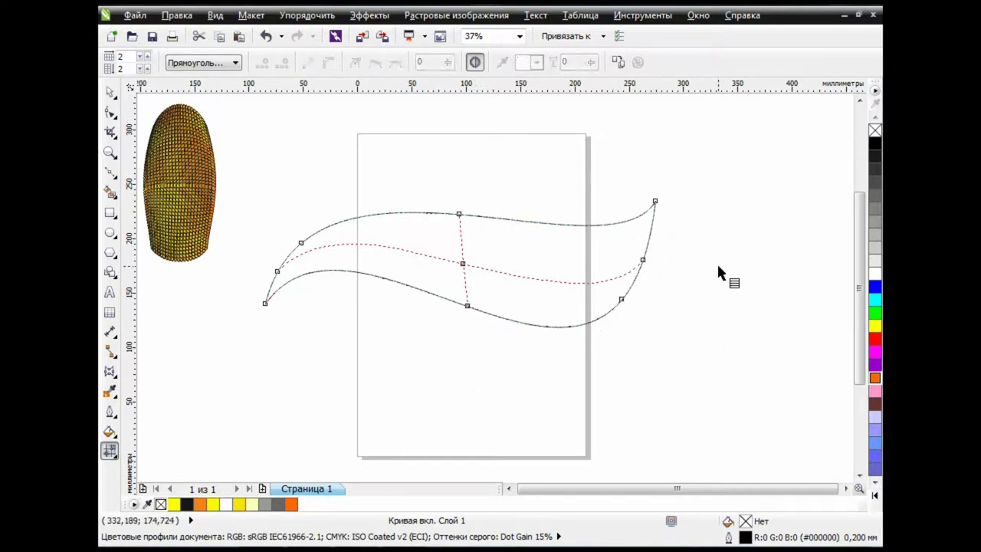
left_click(642, 261)
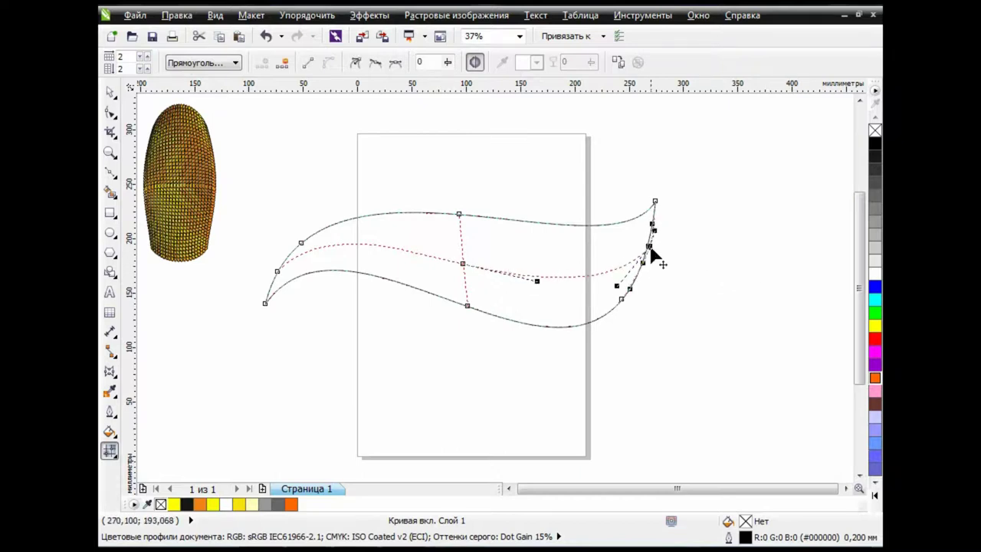
Slide the right-edge mesh nodes toward the tip and stretch the central node's handle.
left_click_drag(650, 256, 649, 245)
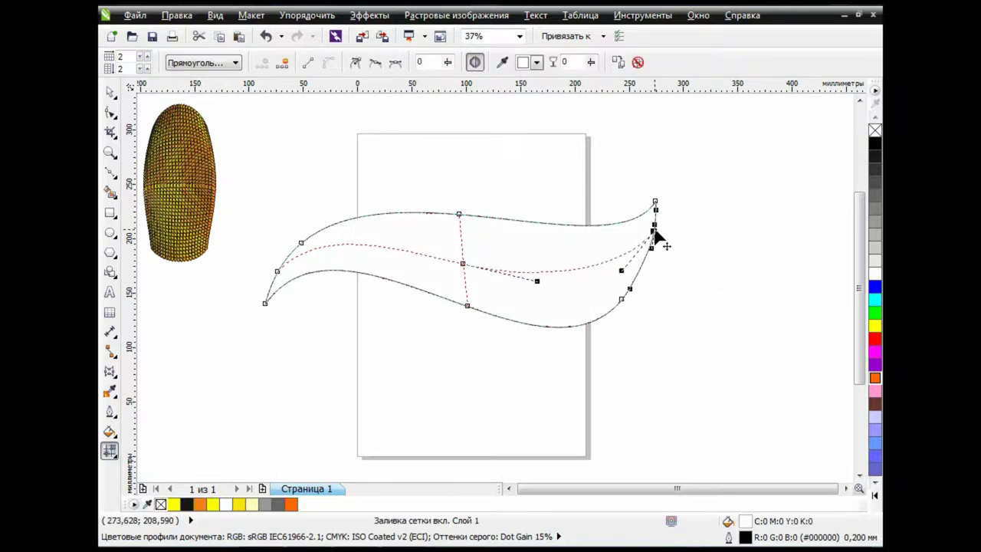
scroll(662, 244, "up", 4)
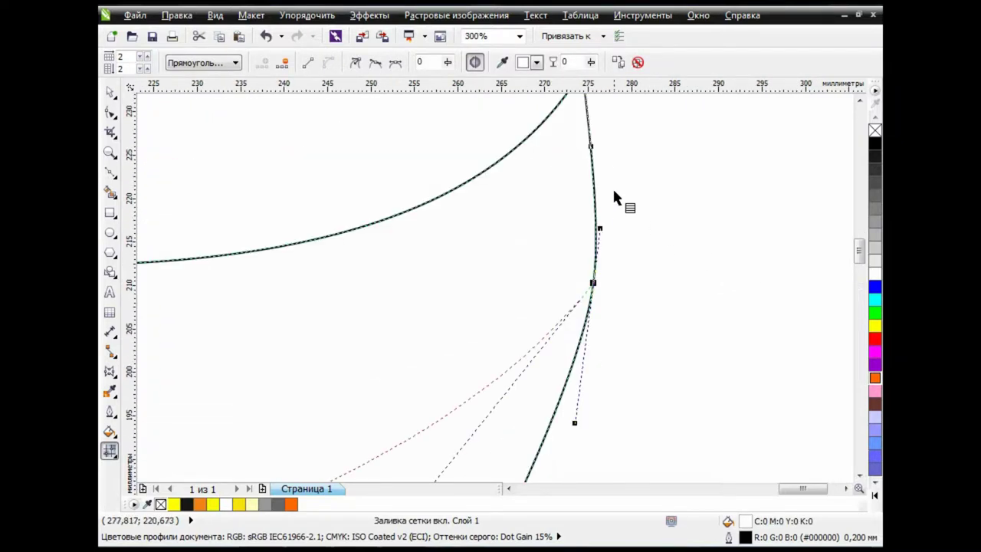
mouse_move(611, 244)
left_mouse_down()
mouse_move(613, 171)
mouse_move(617, 197)
left_mouse_up()
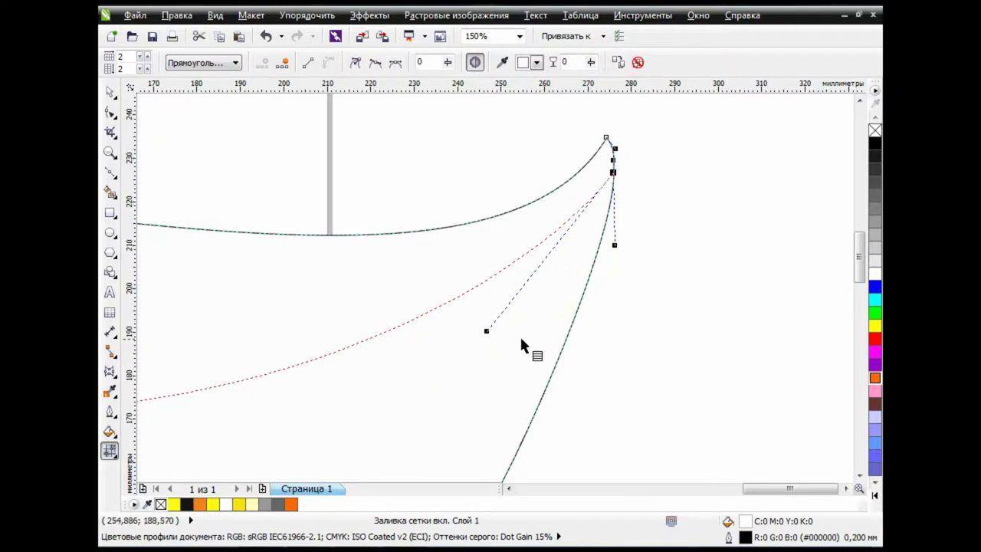
scroll(520, 335, "down", 4)
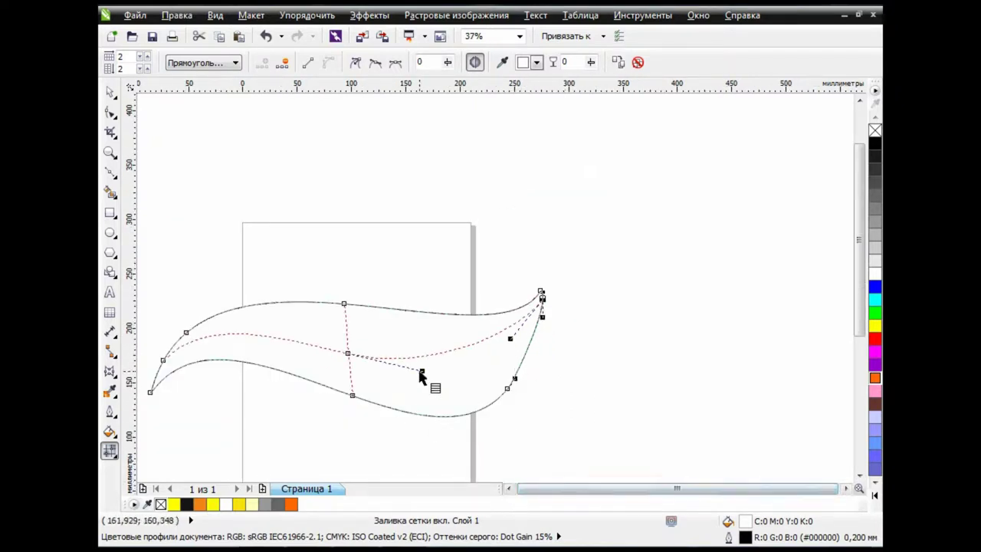
left_click(348, 353)
left_click_drag(422, 371, 481, 390)
left_click_drag(510, 338, 496, 358)
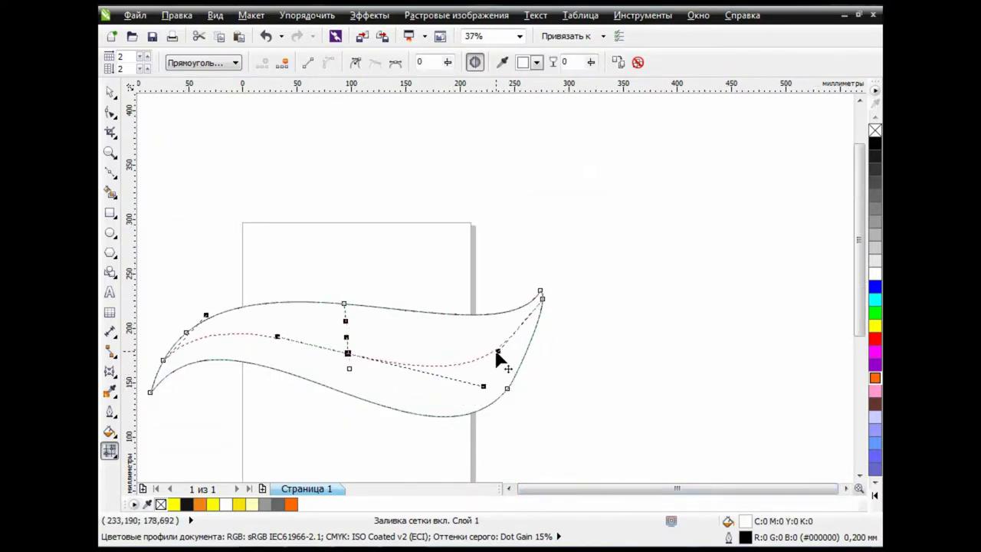
left_click(509, 489)
Reshape the leaf's upper edge by sliding a mesh node and swinging its handle.
scroll(351, 392, "up", 4)
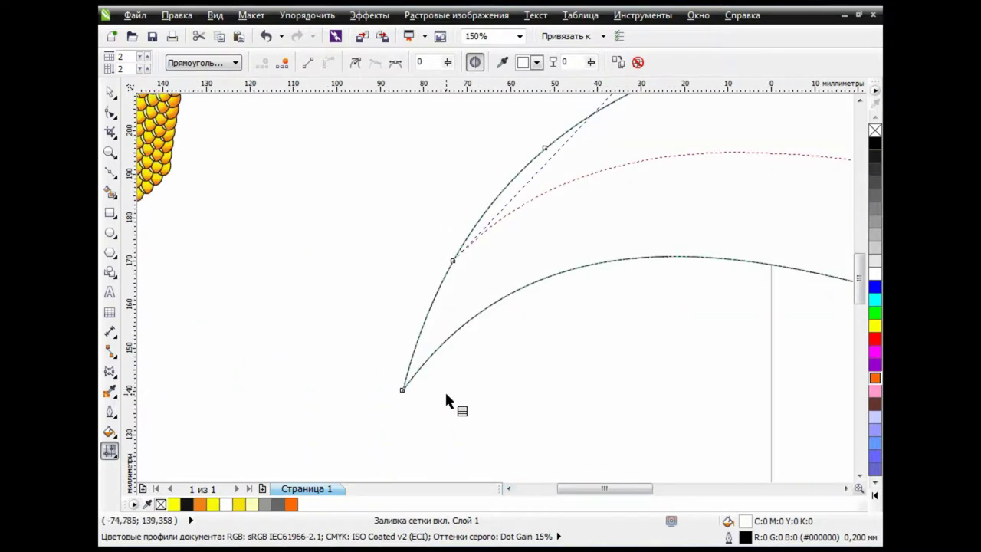
left_click_drag(453, 261, 409, 351)
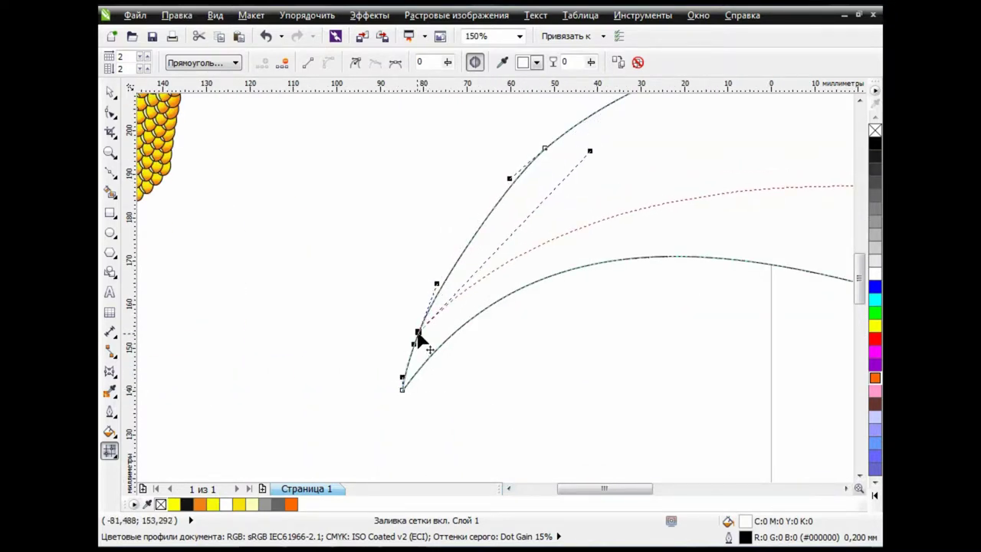
left_click_drag(428, 304, 468, 205)
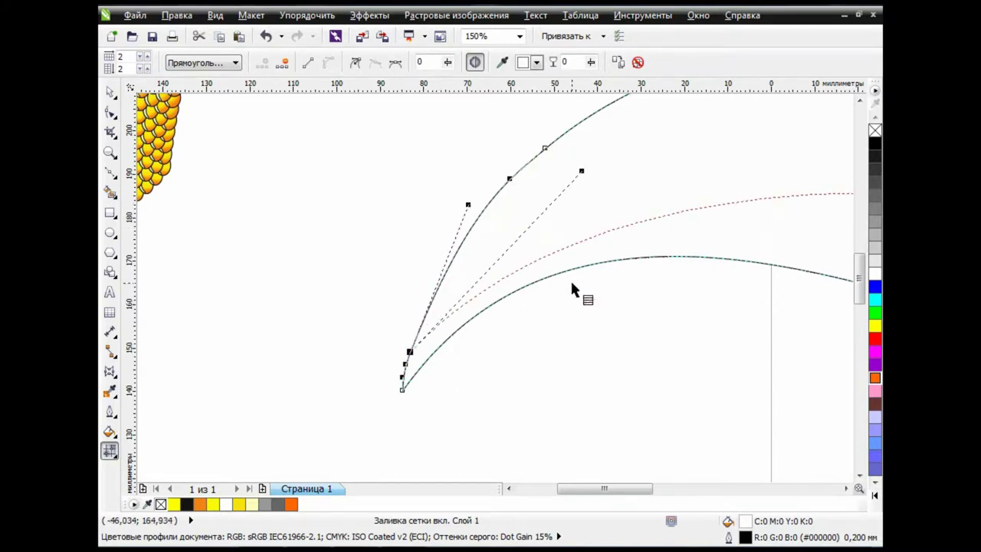
scroll(598, 295, "down", 1)
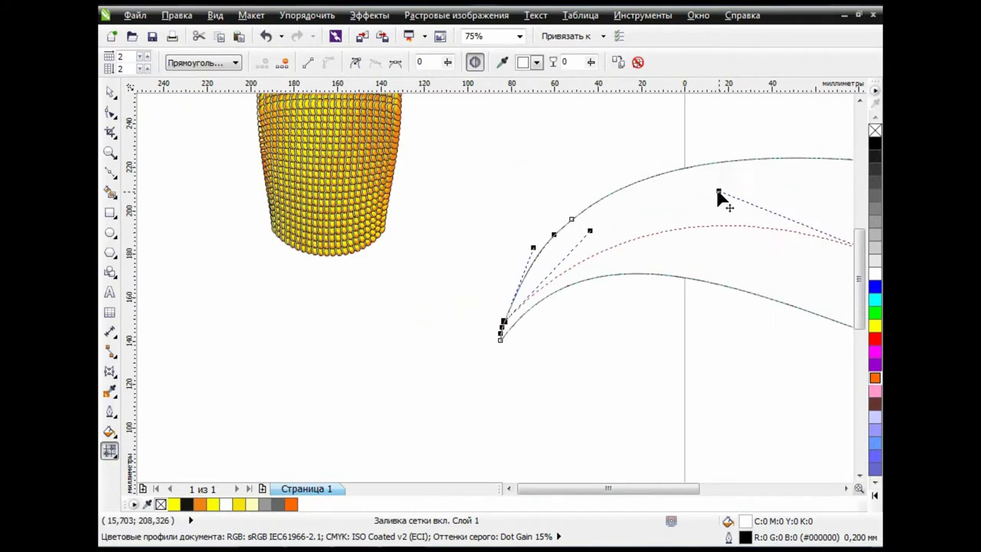
left_click_drag(611, 489, 686, 493)
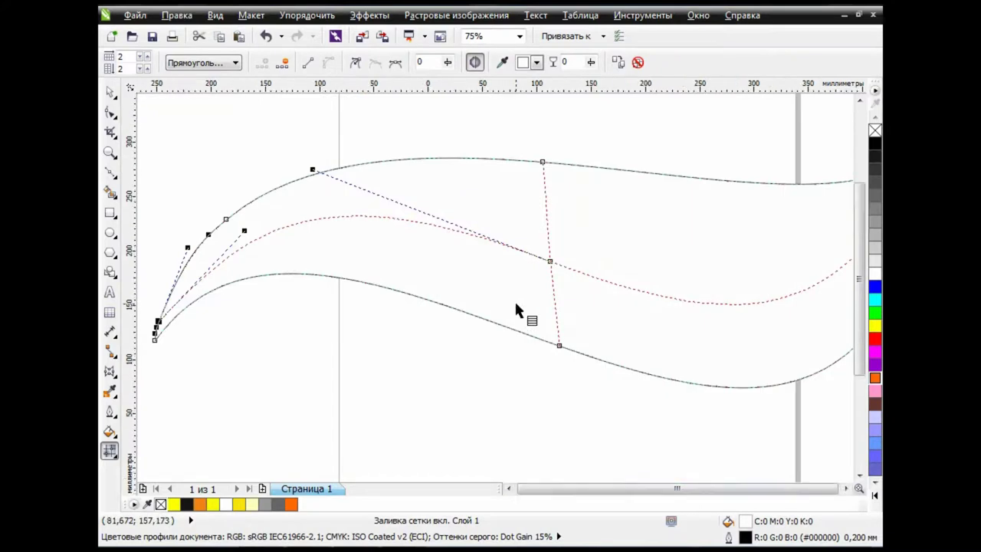
scroll(515, 295, "down", 1)
left_click(532, 275)
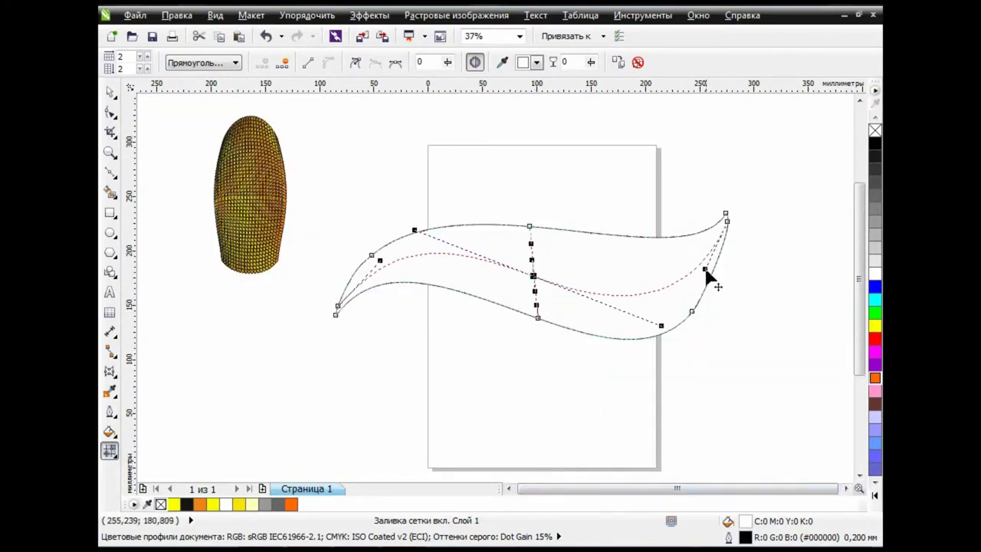
left_click(109, 91)
left_click(519, 355)
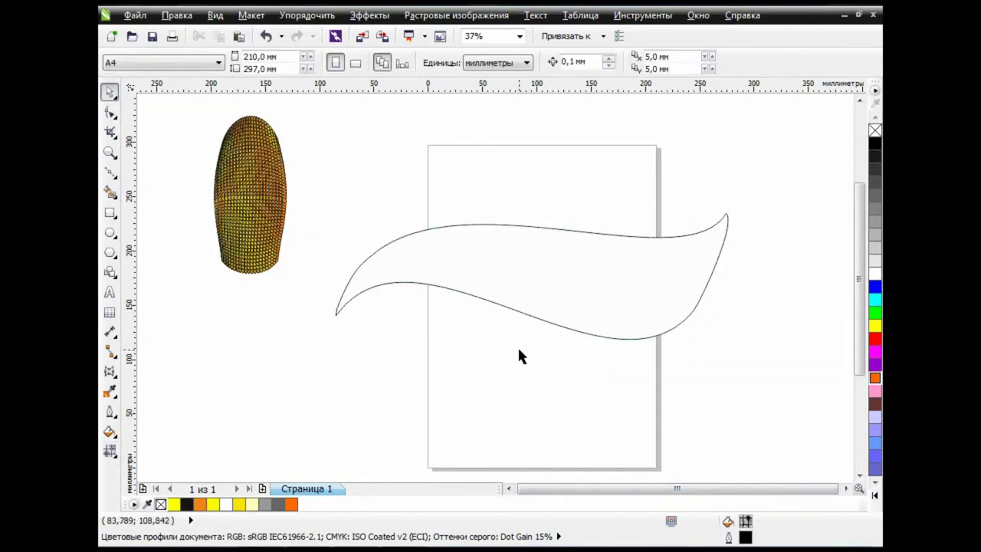
Add three mesh rows across the leaf near its top, middle and lower edge.
left_click(847, 488)
left_click(455, 280)
left_click(110, 451)
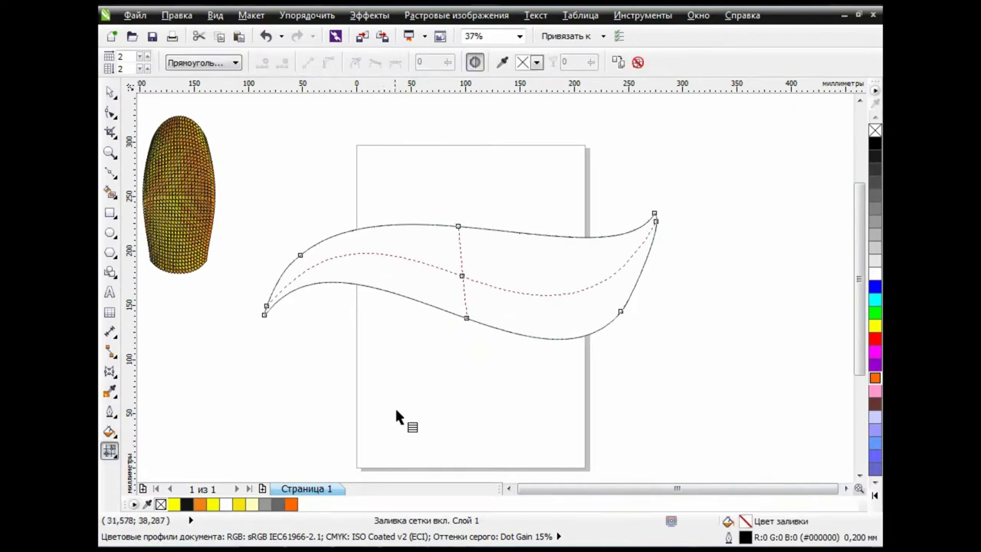
double_click(460, 252)
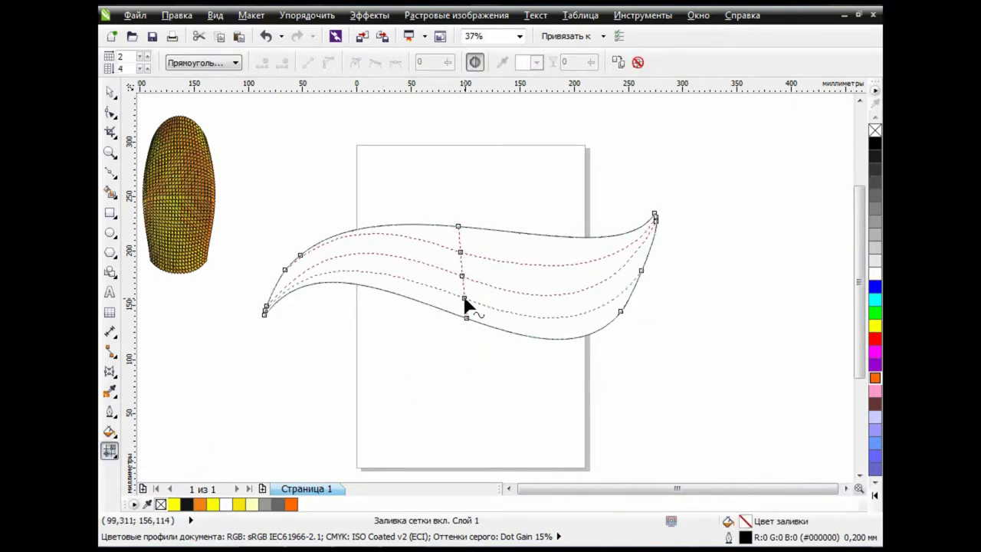
scroll(481, 253, "up", 1)
scroll(471, 278, "up", 1)
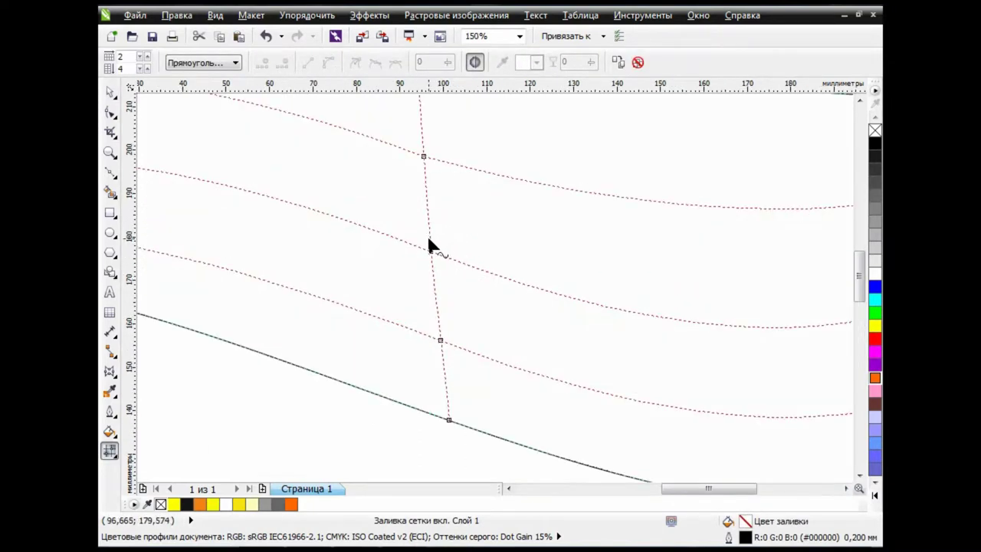
left_click(429, 233)
double_click(431, 264)
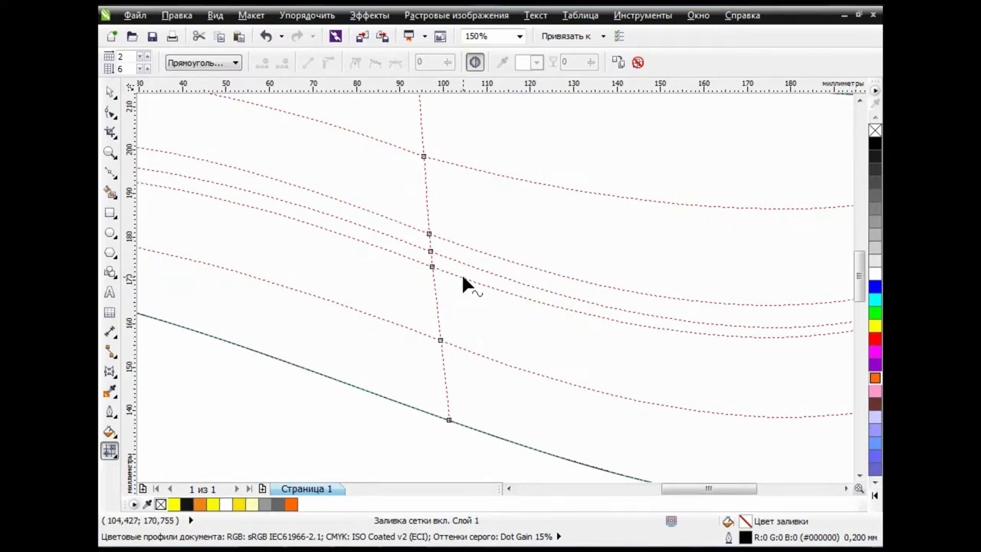
scroll(461, 272, "down", 2)
scroll(460, 259, "up", 3)
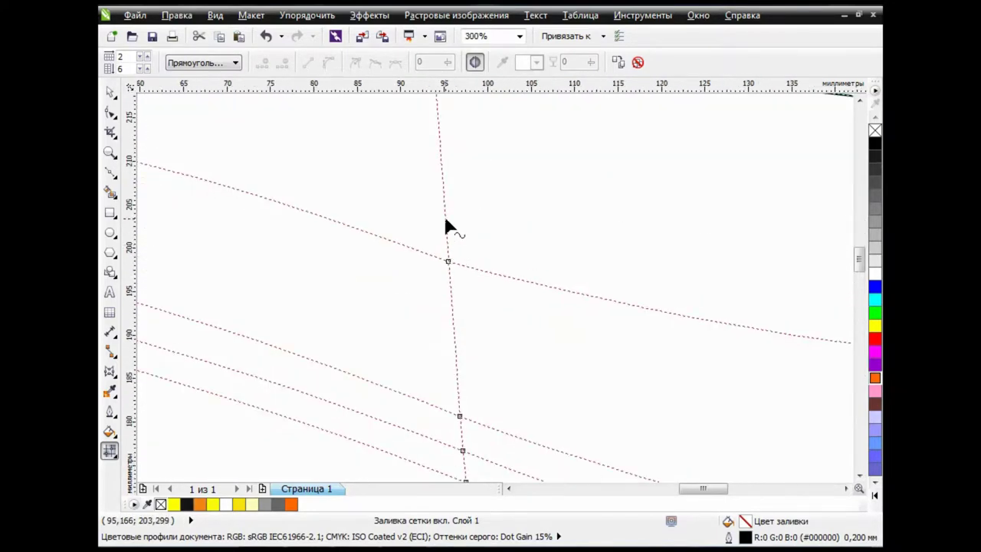
scroll(452, 305, "down", 2)
scroll(464, 275, "down", 2)
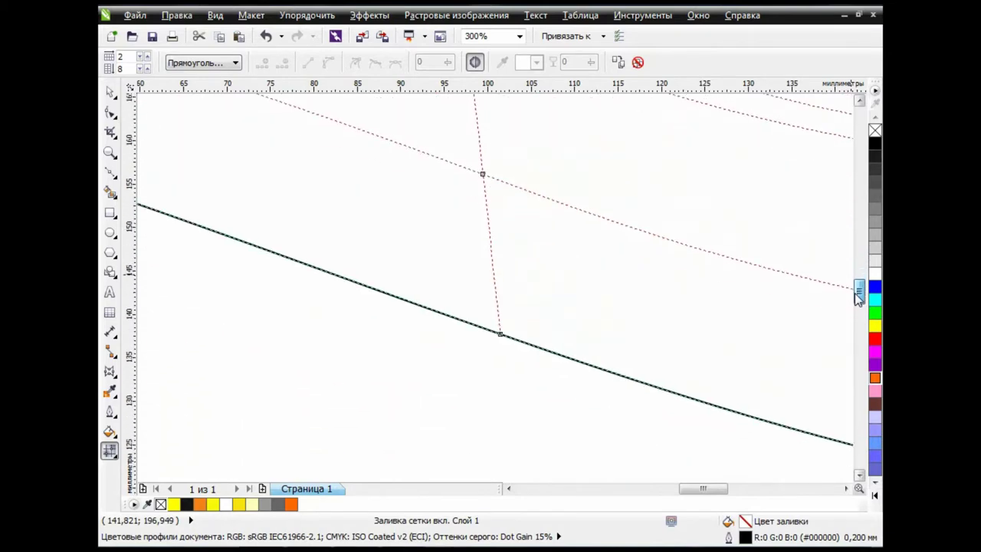
scroll(475, 249, "down", 1)
double_click(487, 304)
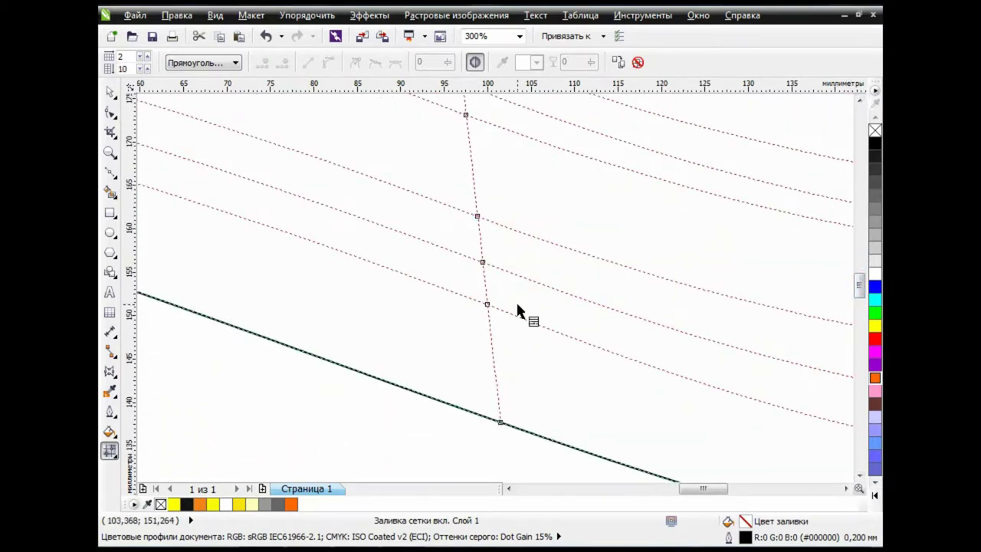
scroll(516, 305, "down", 2)
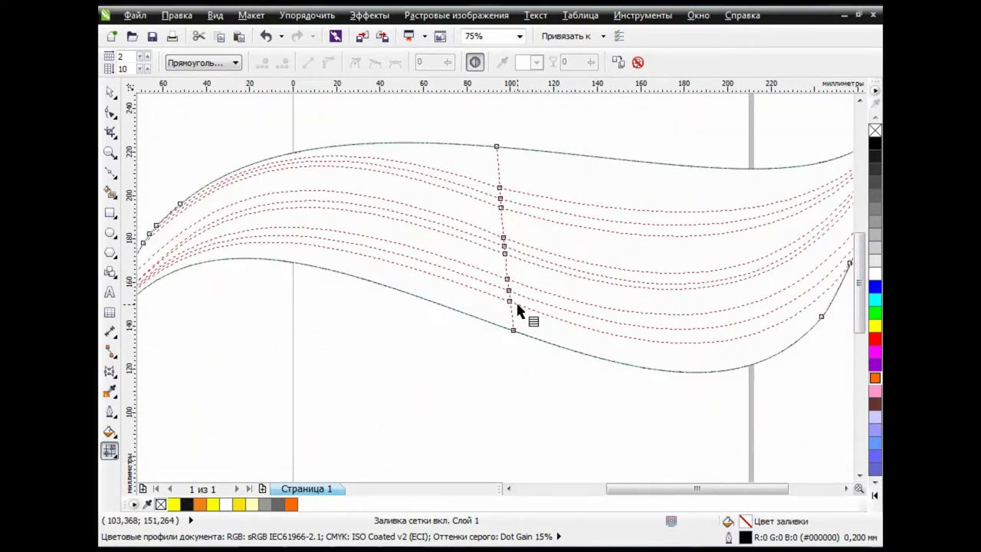
Add mesh columns across the leaf's right and middle, bending the bottom segment to the edge.
double_click(800, 218)
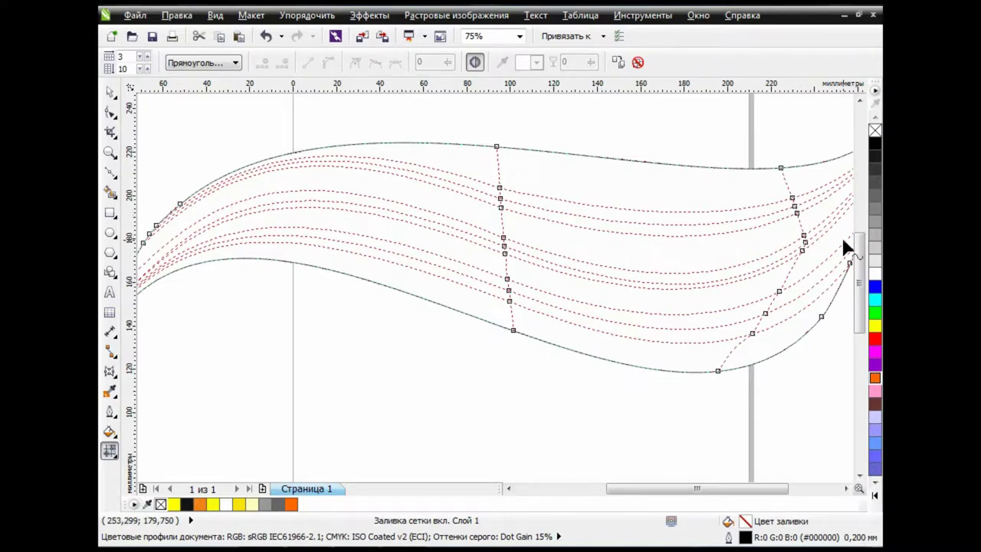
double_click(646, 275)
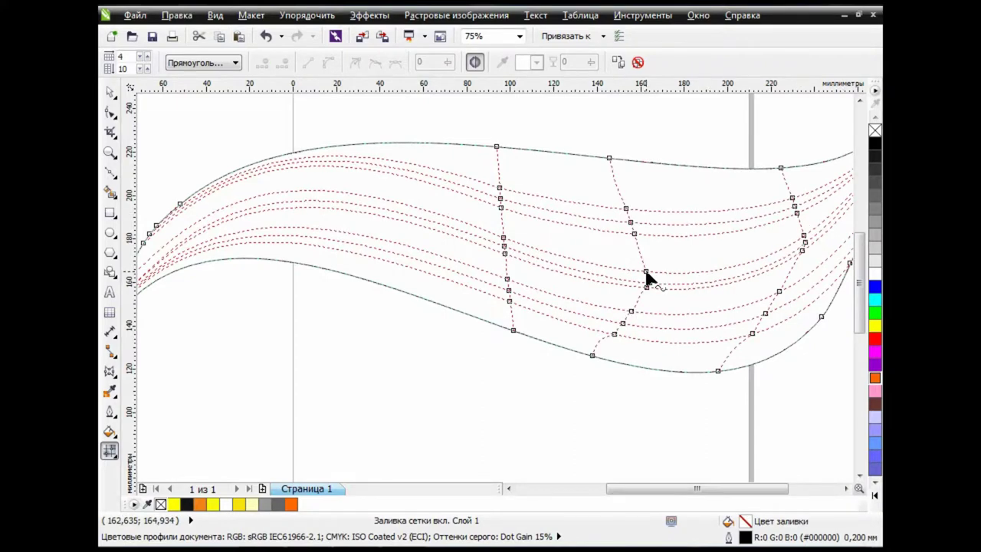
left_click(595, 357)
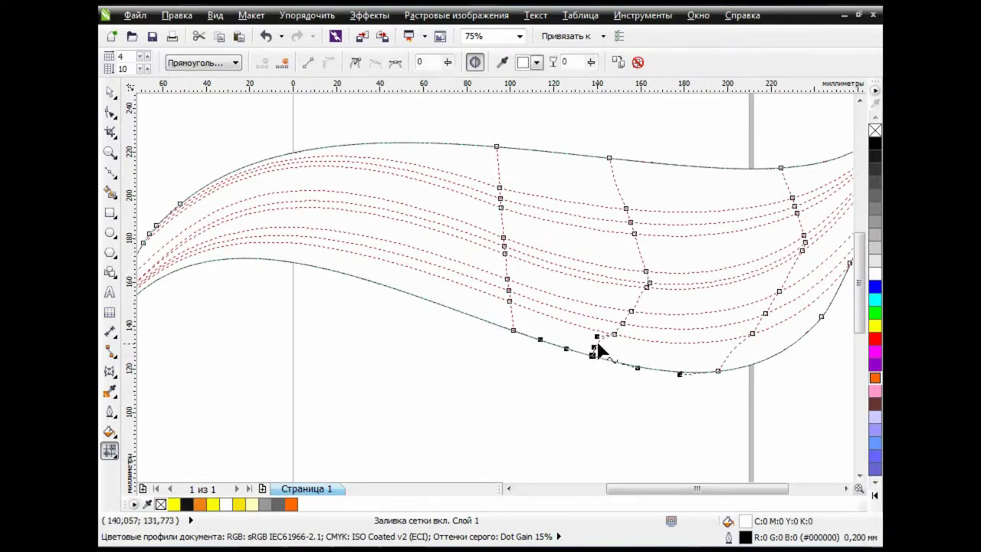
left_click_drag(733, 368, 745, 356)
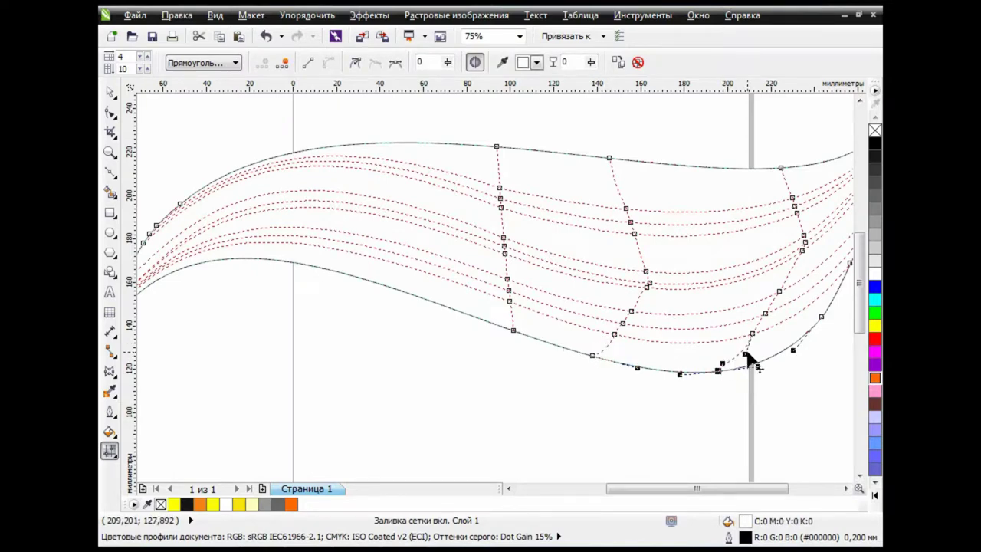
double_click(722, 234)
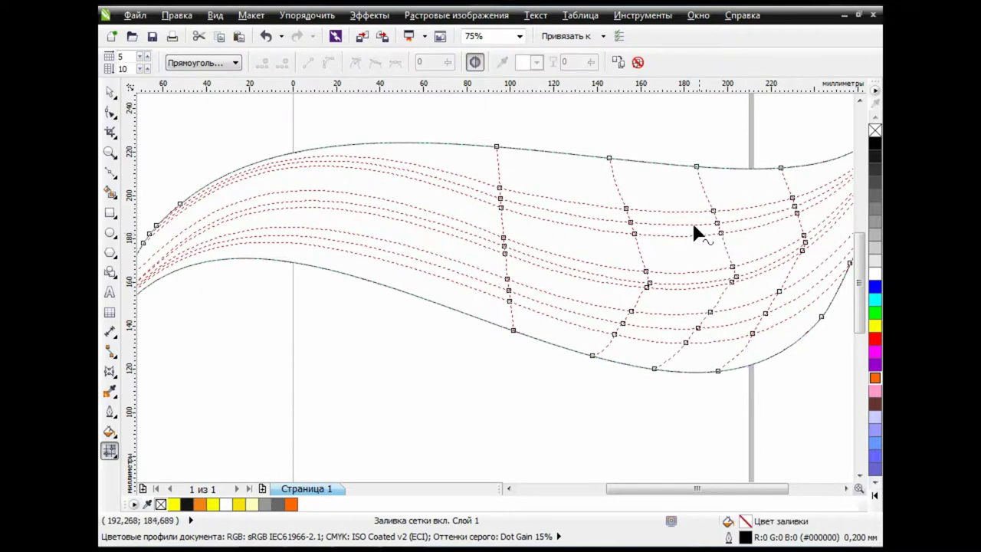
double_click(565, 226)
double_click(388, 175)
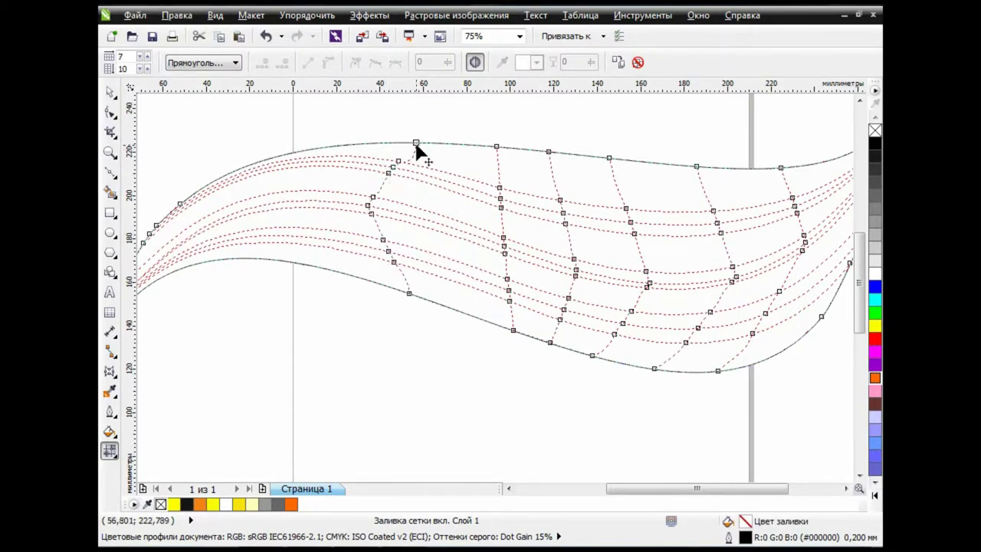
Smooth the mesh lines near the top edge and add two more columns near the left end.
scroll(407, 157, "up", 3)
left_click(339, 182)
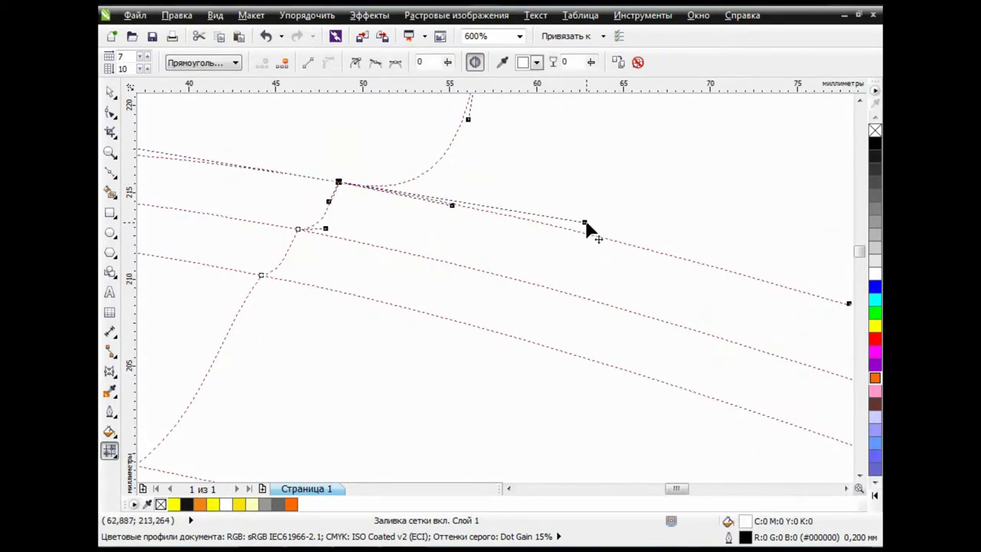
left_click_drag(586, 228, 418, 150)
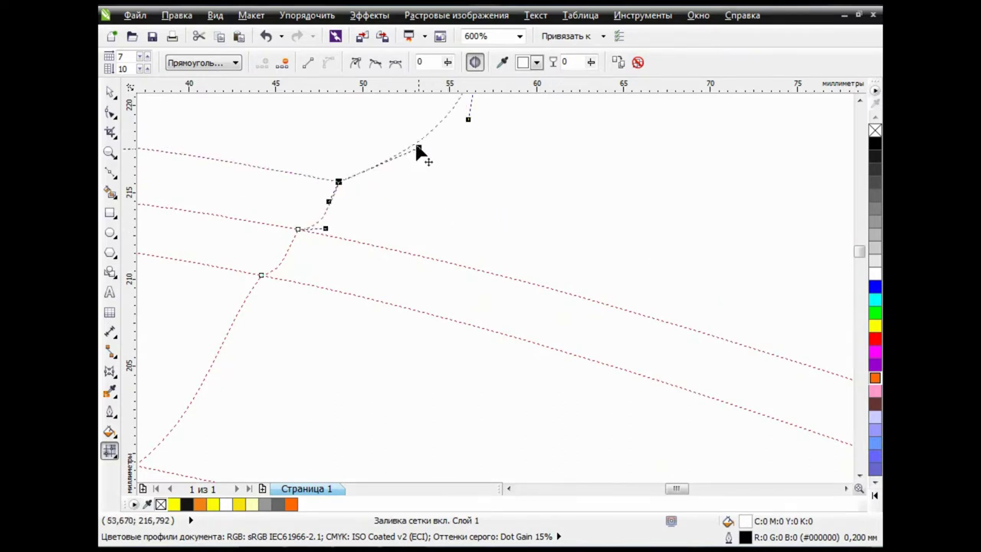
scroll(448, 158, "down", 1)
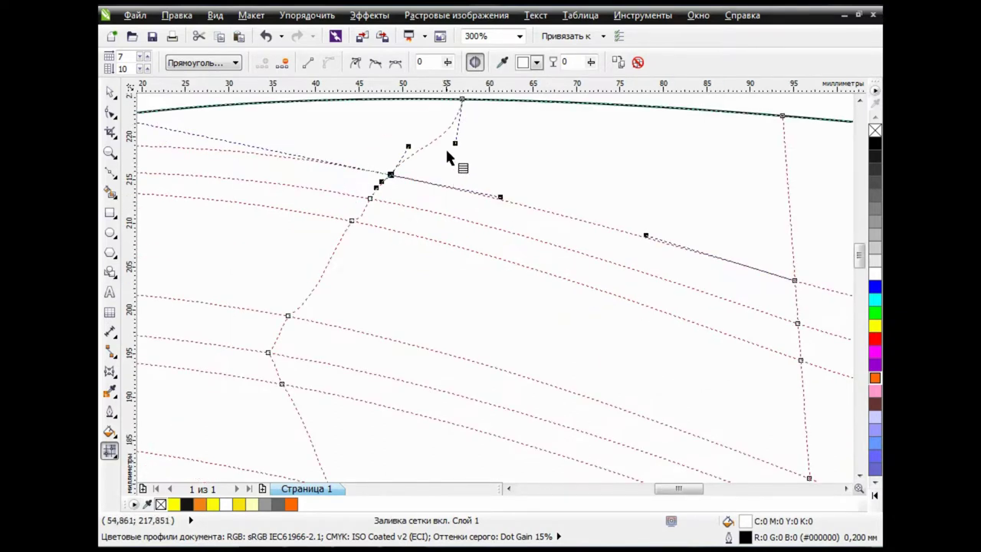
left_click_drag(456, 143, 421, 129)
left_click(288, 316)
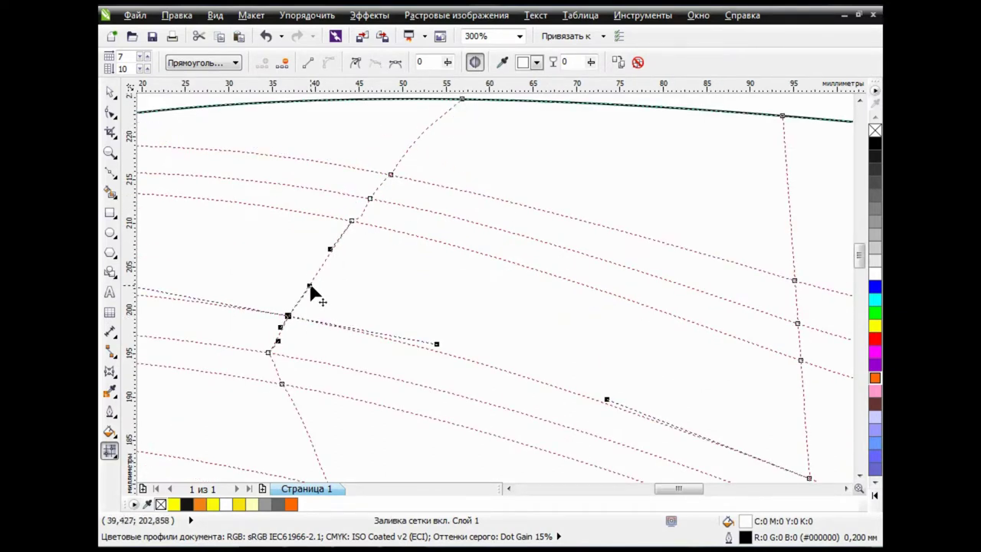
scroll(275, 368, "down", 1)
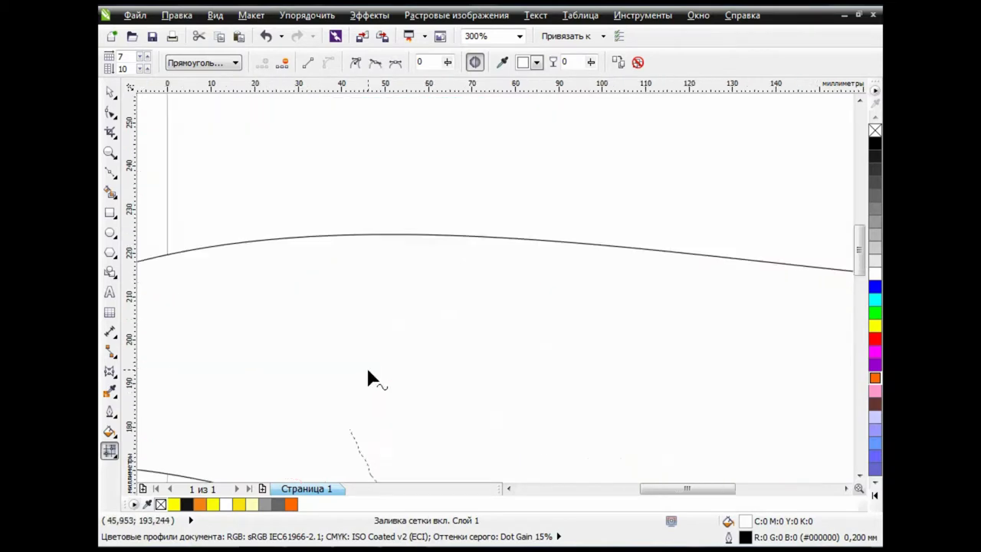
scroll(311, 460, "down", 2)
scroll(318, 282, "up", 1)
double_click(299, 273)
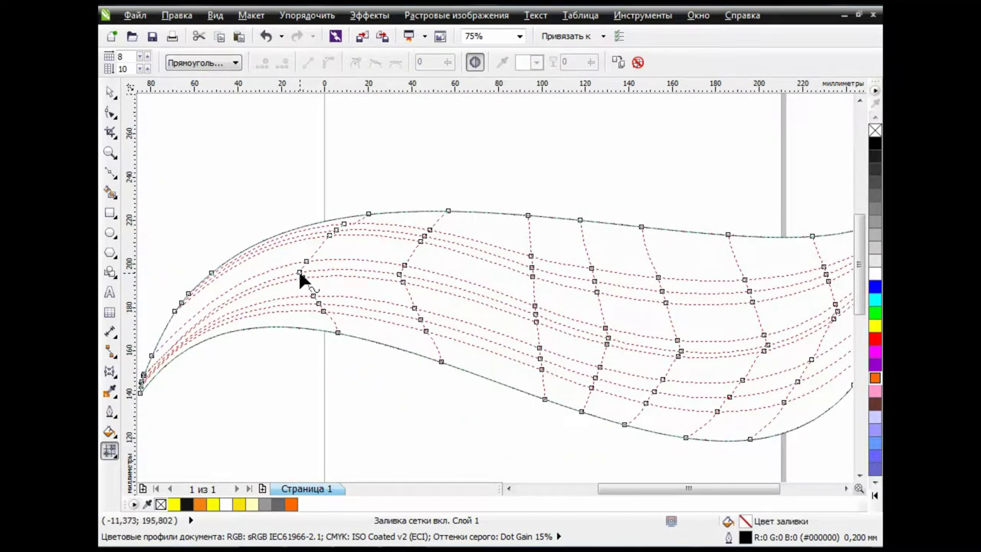
double_click(228, 308)
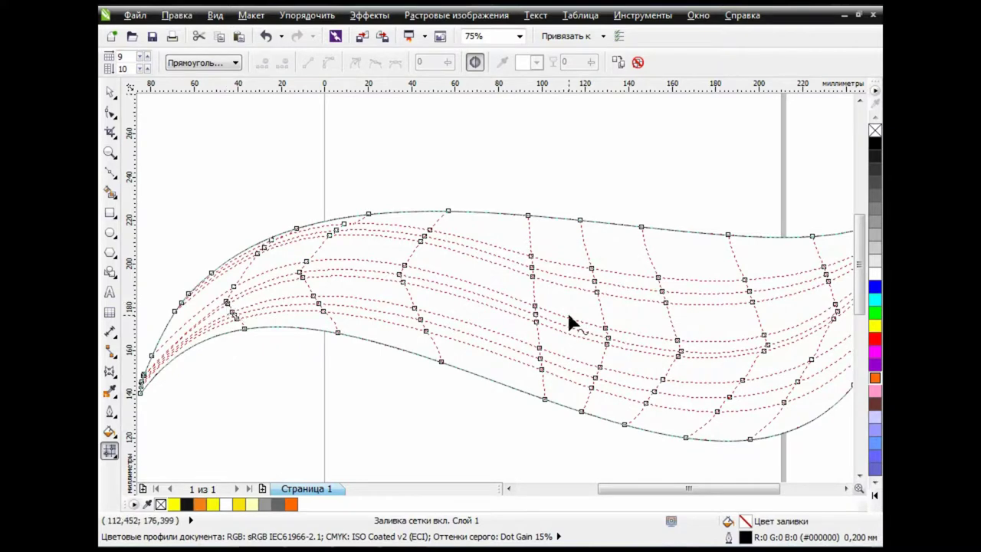
scroll(568, 318, "down", 1)
scroll(703, 387, "up", 1)
scroll(497, 354, "down", 1)
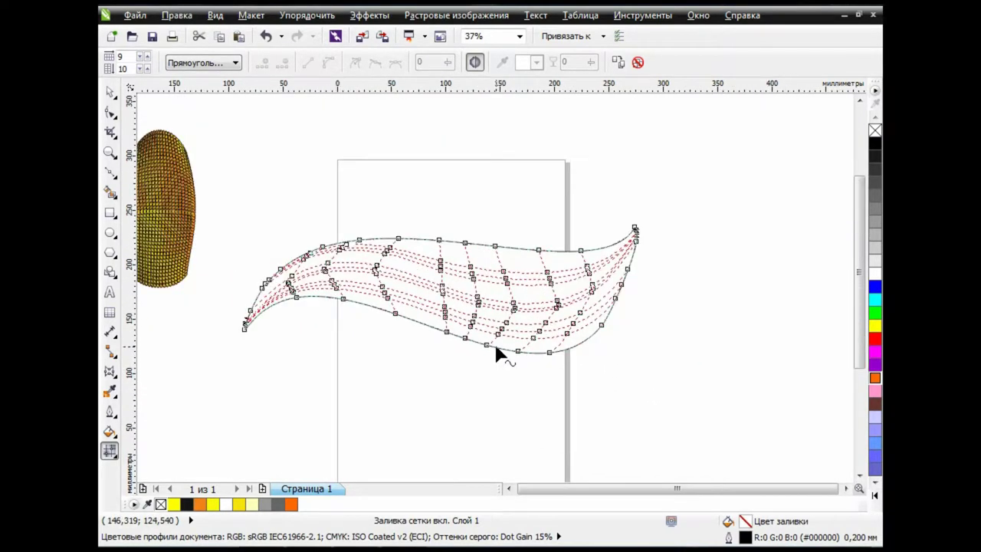
Select all the leaf's mesh nodes and fill them with RGB green 110, 180, 15.
left_click_drag(234, 184, 699, 387)
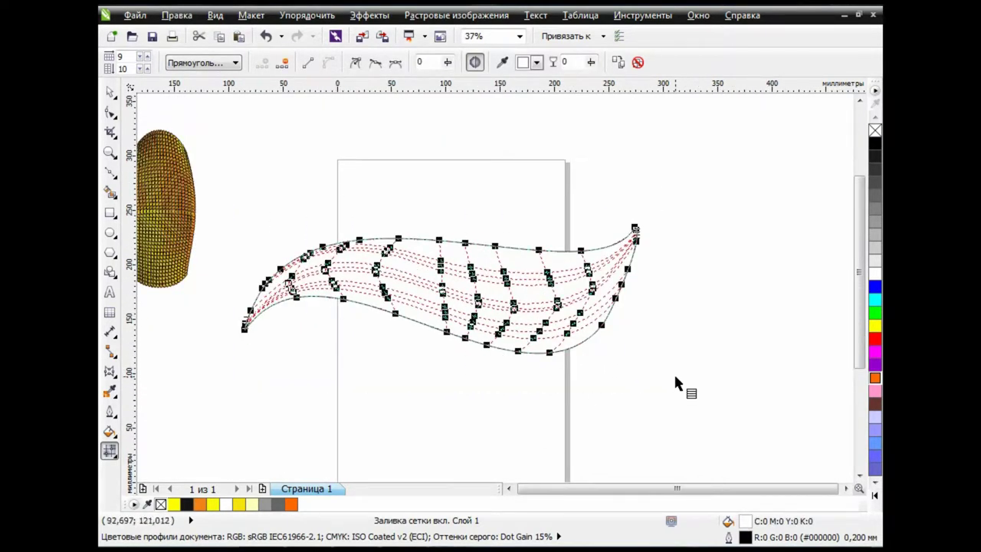
left_click(537, 62)
left_click(559, 180)
left_click(351, 156)
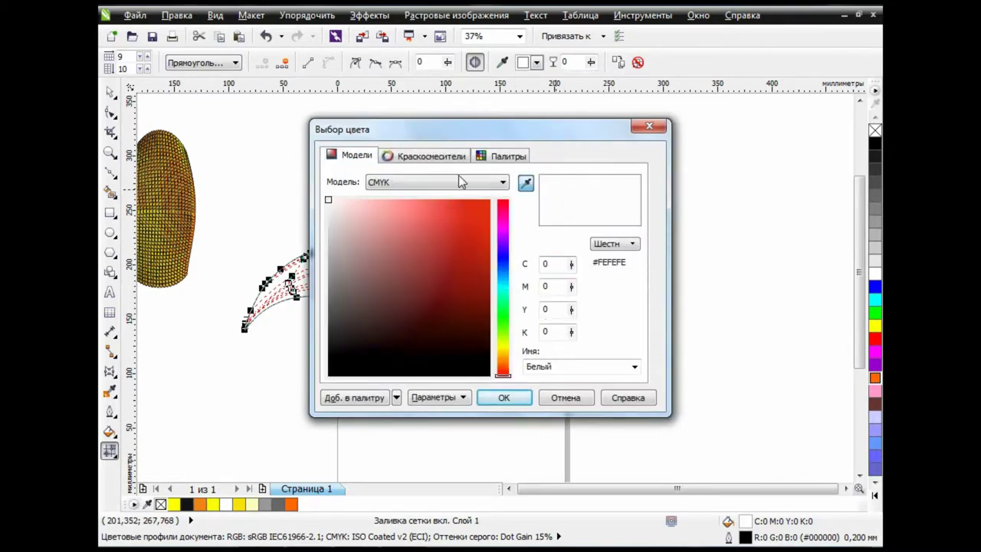
left_click(458, 182)
left_click(491, 272)
double_click(548, 264)
type("110")
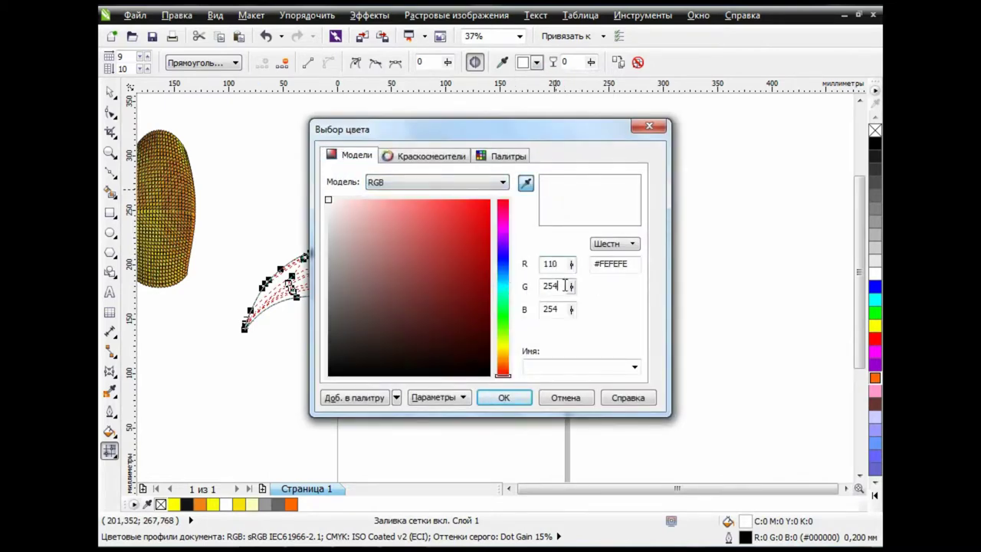
key("Tab")
key("Tab")
type("15")
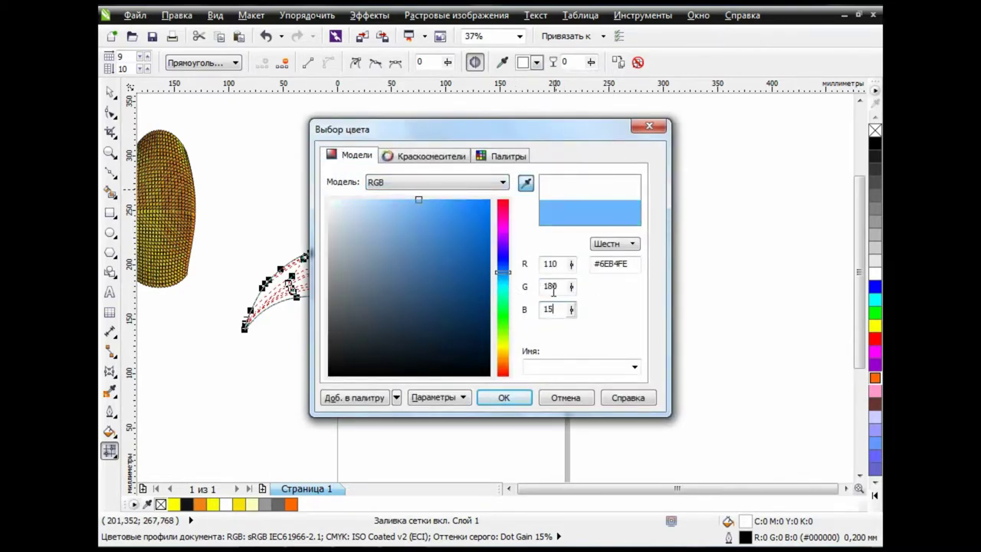
key("Tab")
left_click(503, 397)
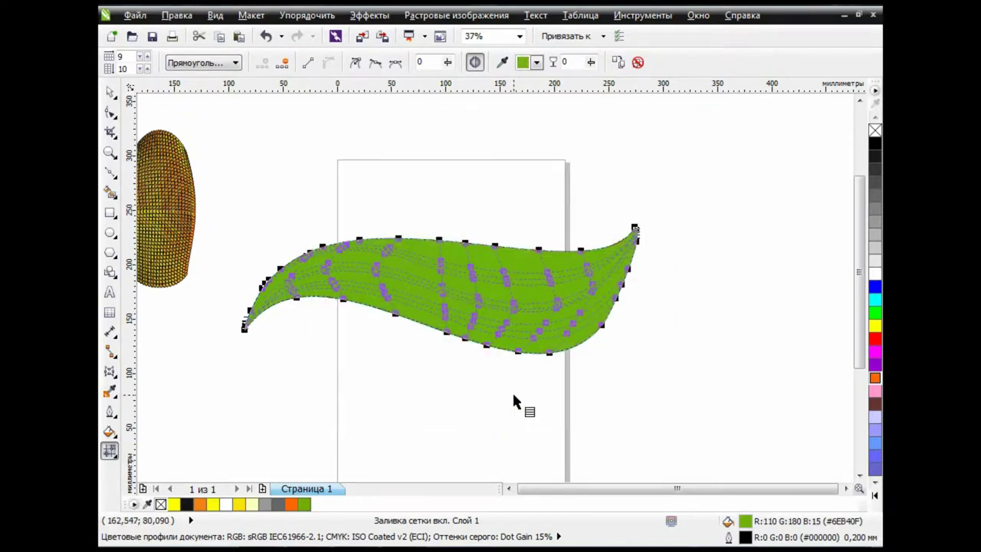
left_click(643, 353)
Select the line of mesh nodes running toward the leaf's right end.
scroll(567, 318, "up", 5)
scroll(544, 299, "down", 2)
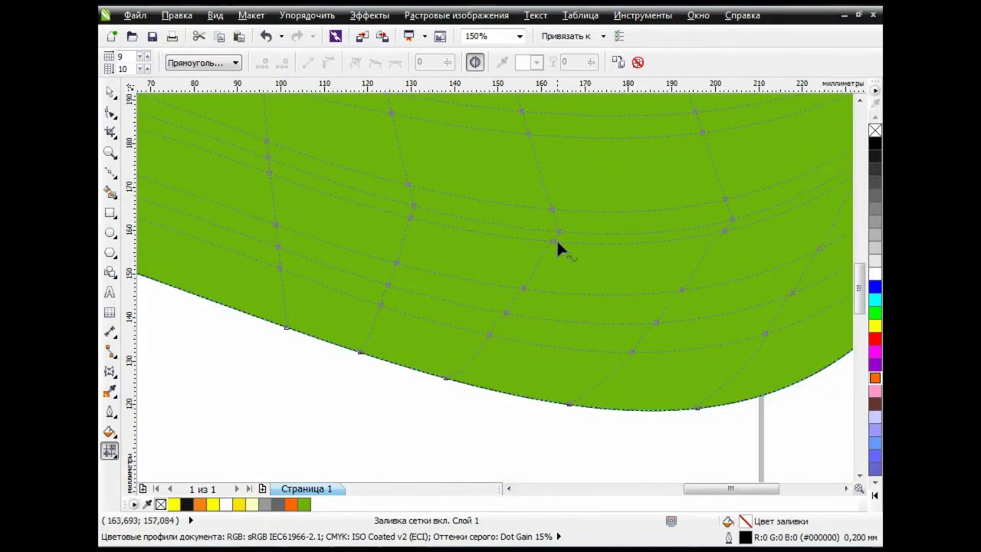
left_click(557, 230)
left_click_drag(732, 488, 772, 488)
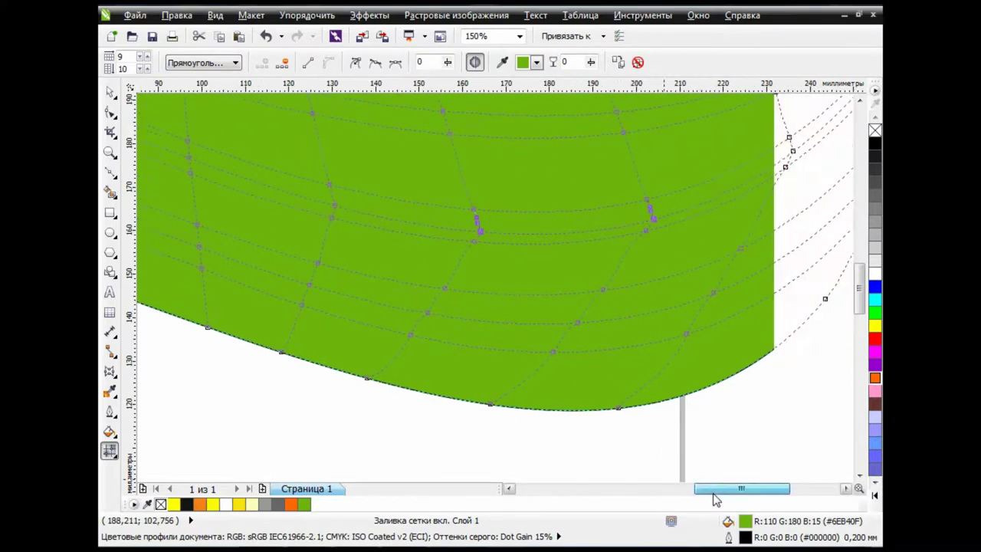
left_click_drag(858, 300, 852, 272)
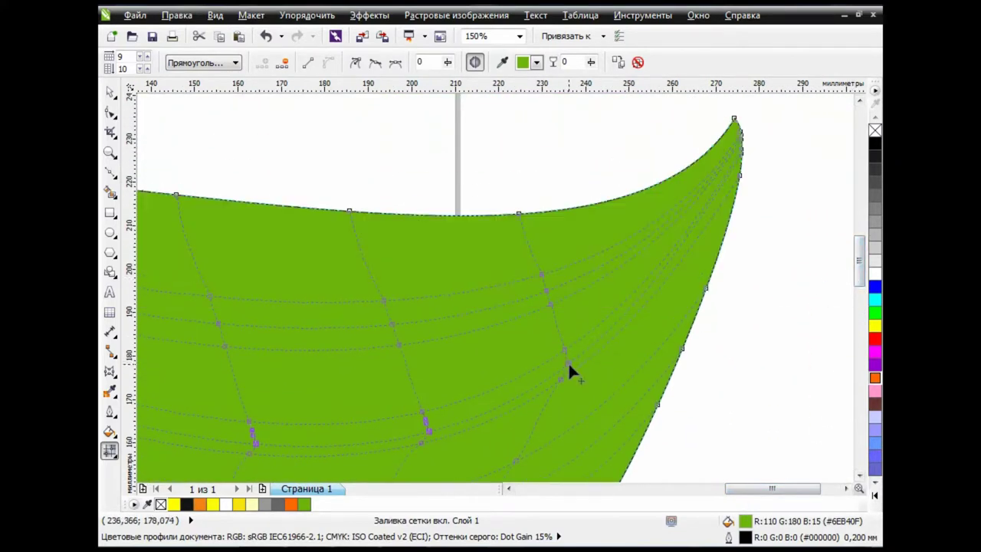
scroll(754, 158, "up", 2)
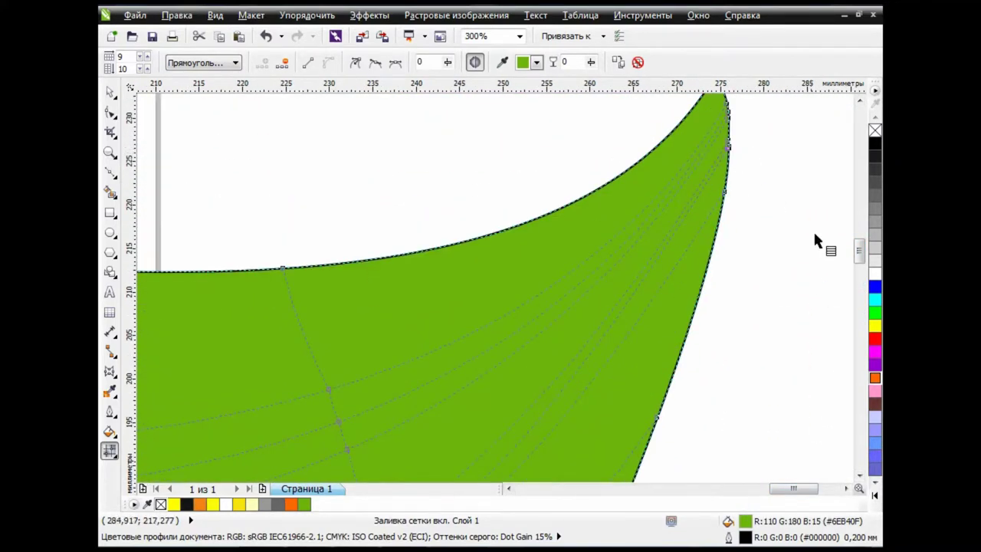
left_click_drag(860, 253, 860, 263)
scroll(385, 309, "down", 2)
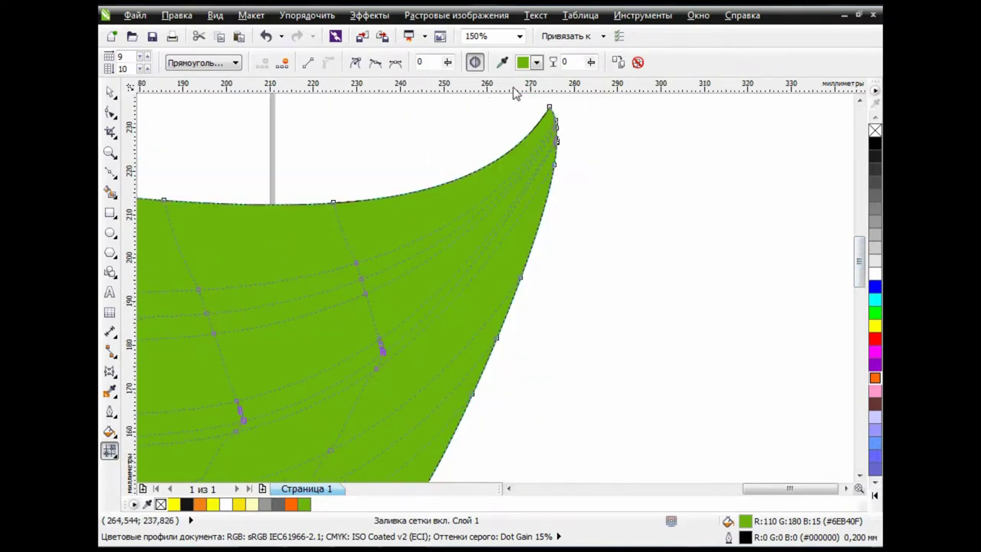
Try several greens on the selected nodes, ending with olive #669933.
left_click(538, 62)
left_click(535, 152)
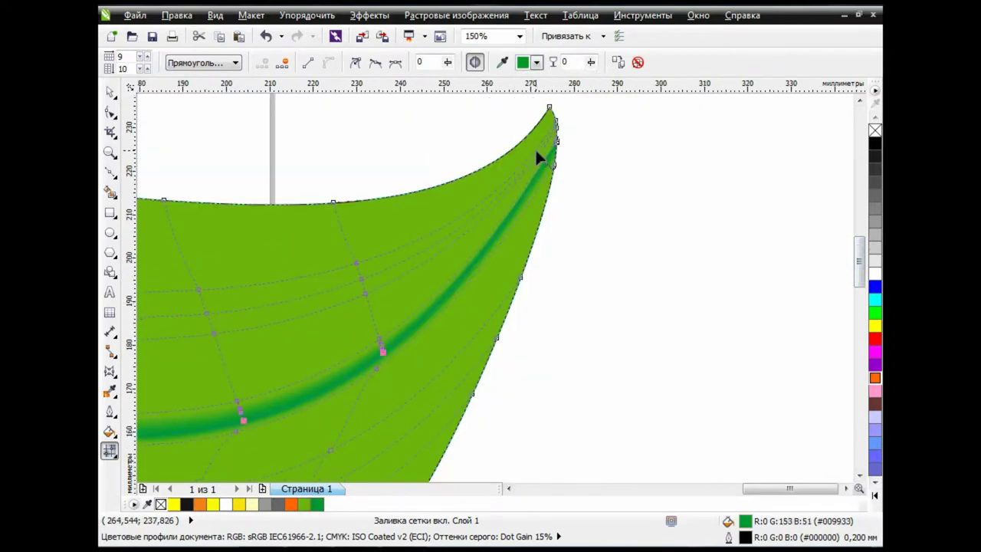
left_click(537, 62)
left_click(550, 153)
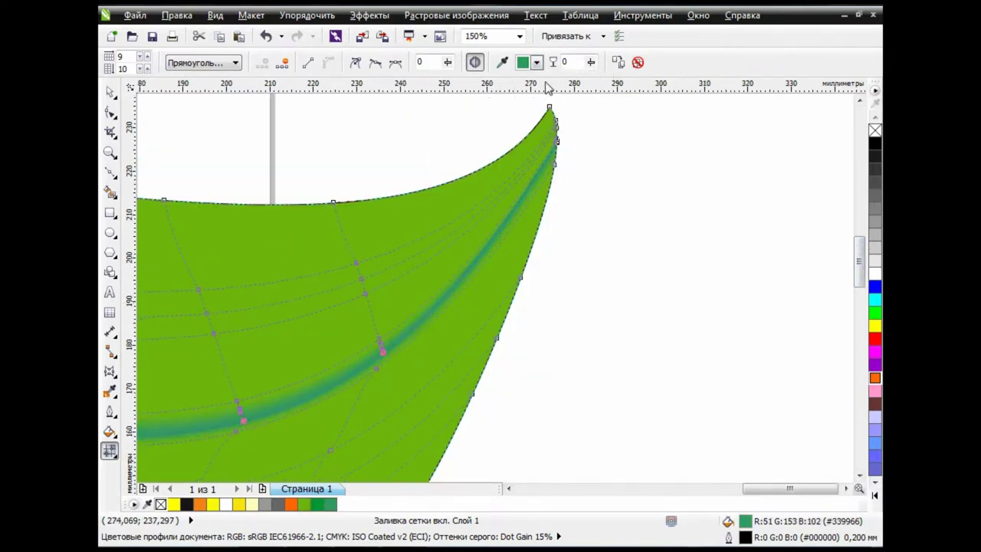
left_click(537, 62)
left_click(537, 152)
left_click(537, 62)
left_click(583, 163)
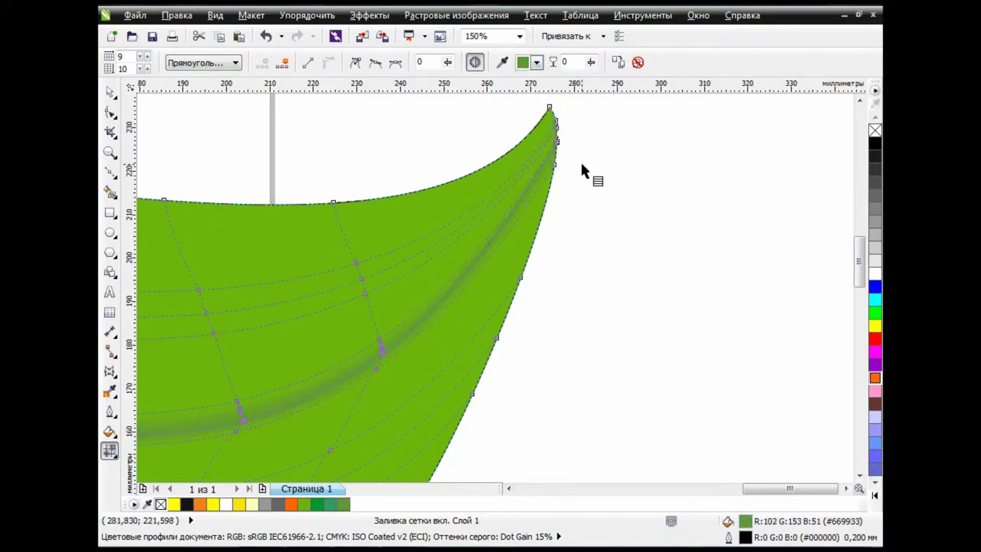
Set the vein nodes to dark green #006633.
left_click(537, 62)
left_click(599, 124)
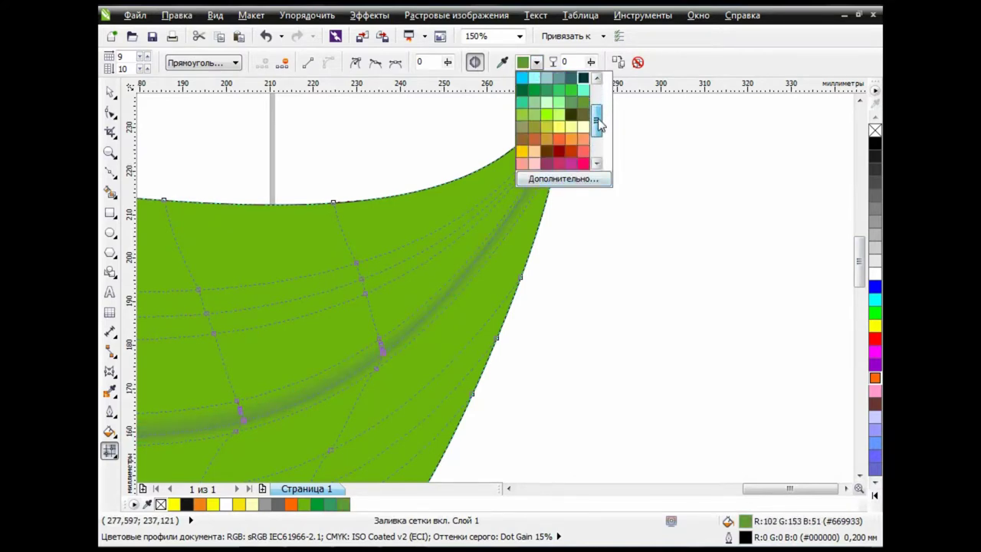
left_click(524, 91)
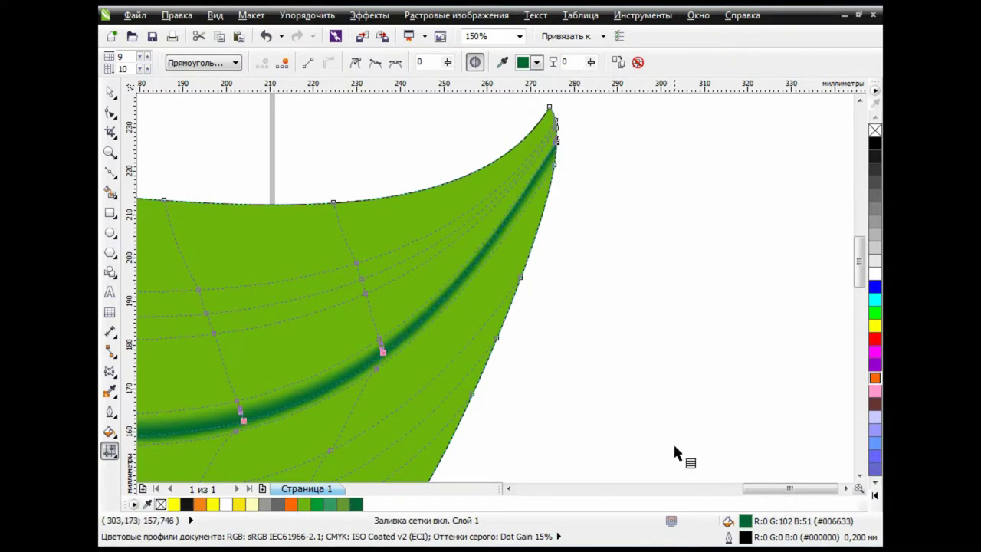
left_click_drag(759, 489, 652, 489)
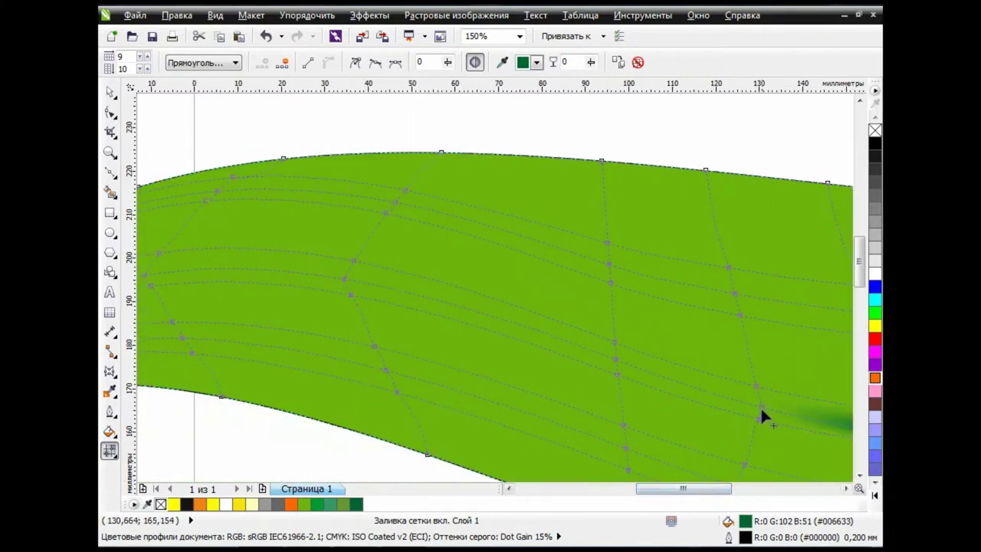
Select the mesh nodes toward the leaf's left tip and fill them dark green.
left_click(761, 411)
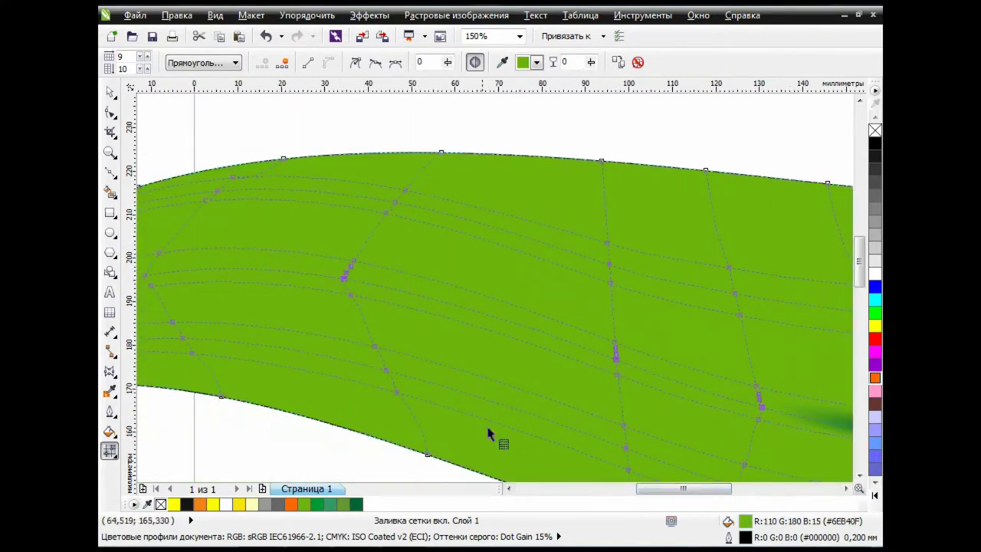
left_click_drag(678, 488, 613, 488)
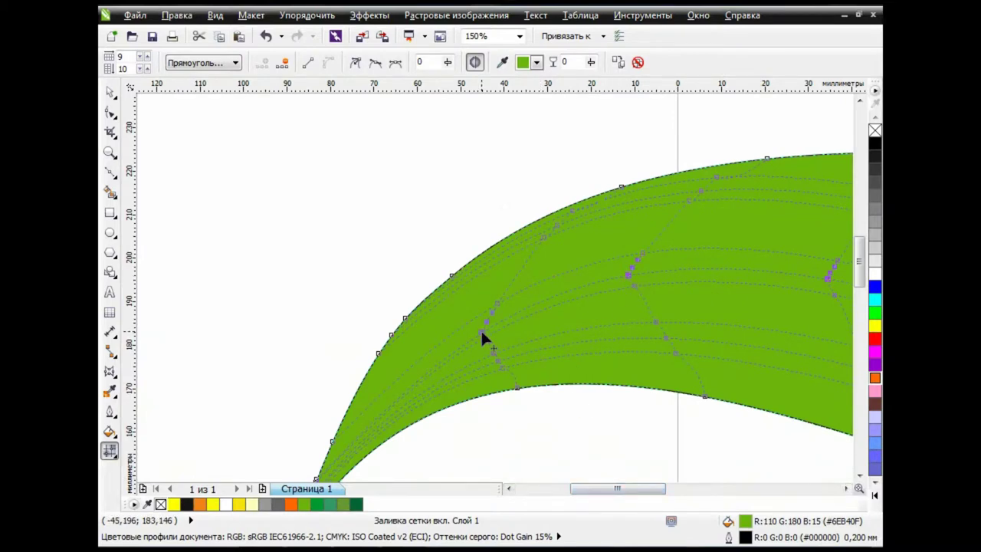
scroll(837, 323, "down", 2)
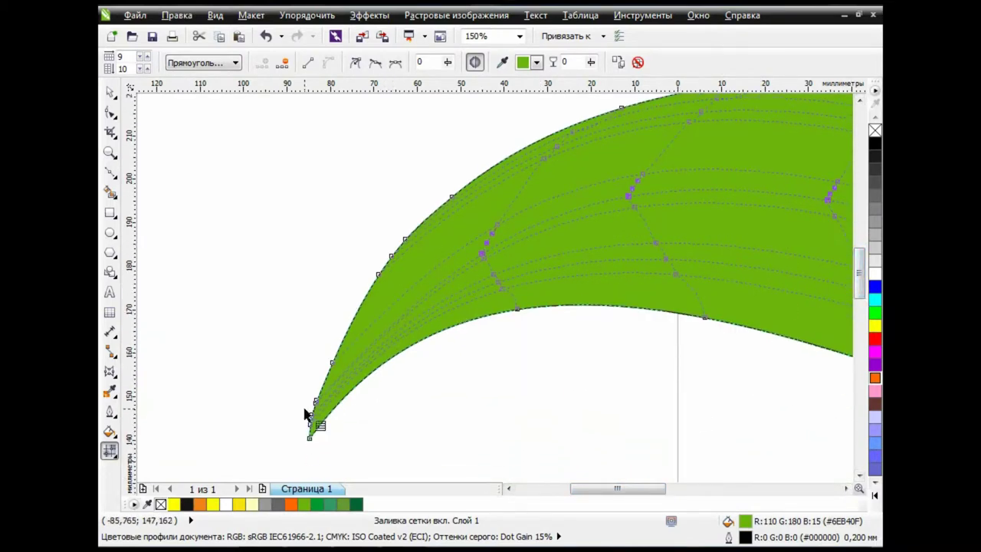
scroll(305, 415, "up", 2)
left_click(537, 62)
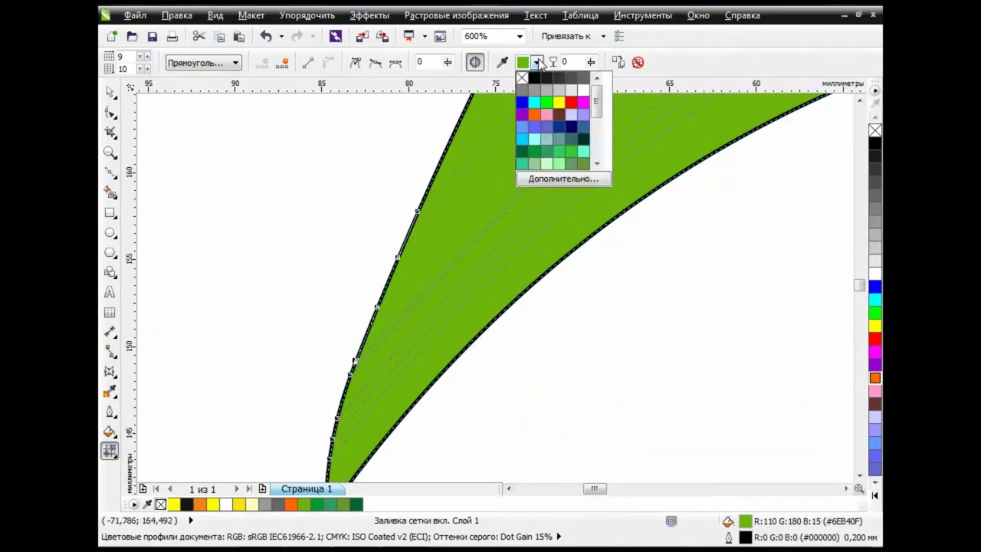
left_click(522, 152)
Zoom and pan around the leaf to check the vein reaches the pointed tip.
scroll(543, 226, "down", 1)
scroll(860, 295, "up", 2)
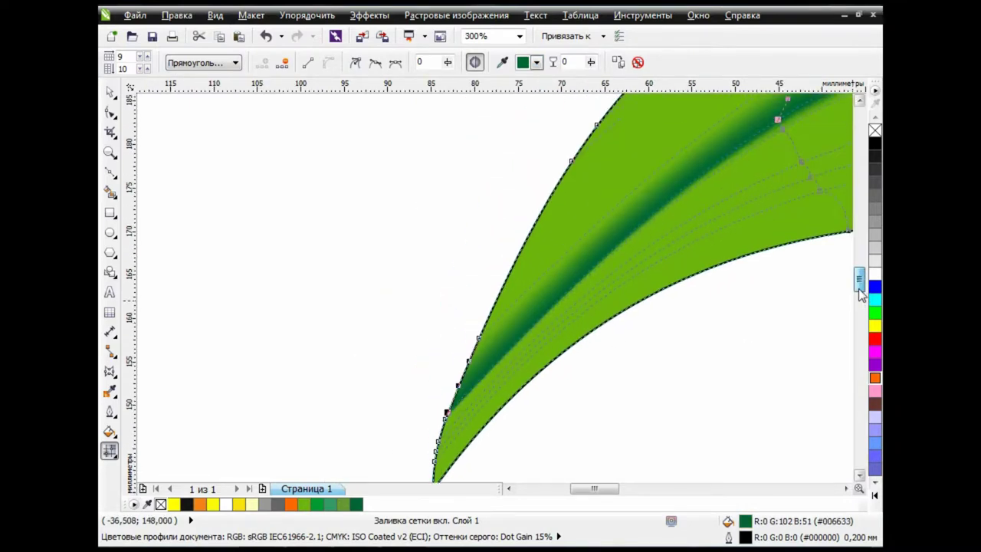
scroll(861, 295, "up", 1)
scroll(490, 463, "up", 1)
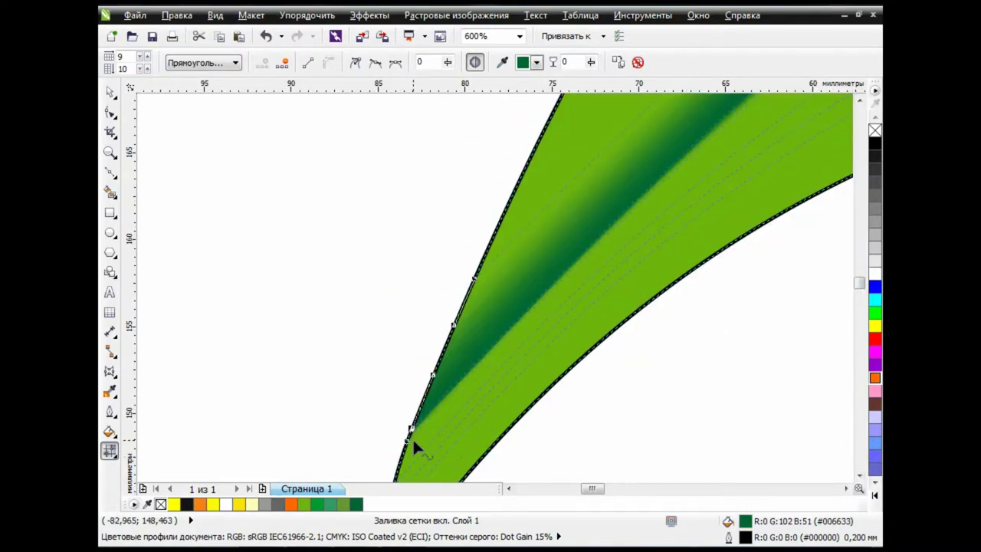
scroll(412, 437, "up", 1)
left_click_drag(859, 285, 859, 281)
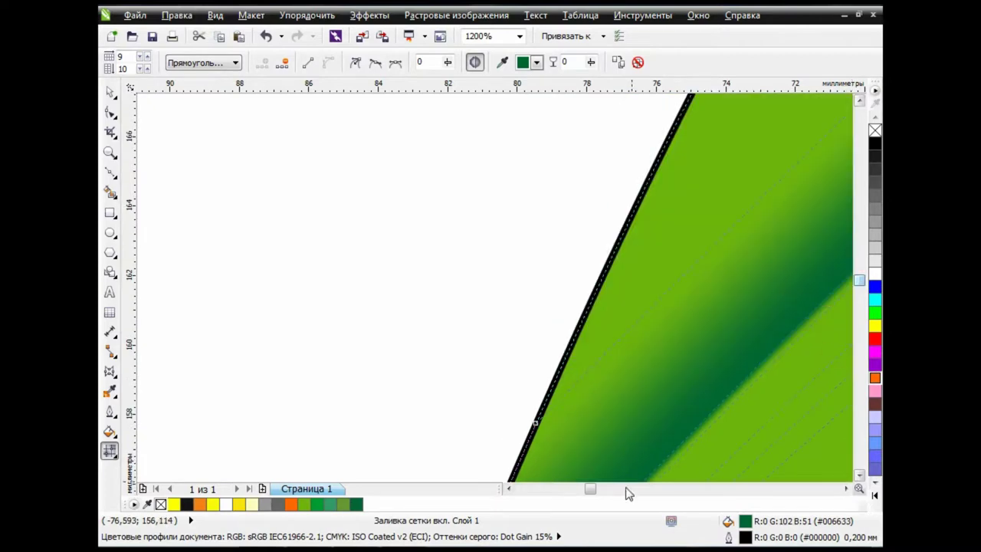
left_click_drag(590, 489, 602, 494)
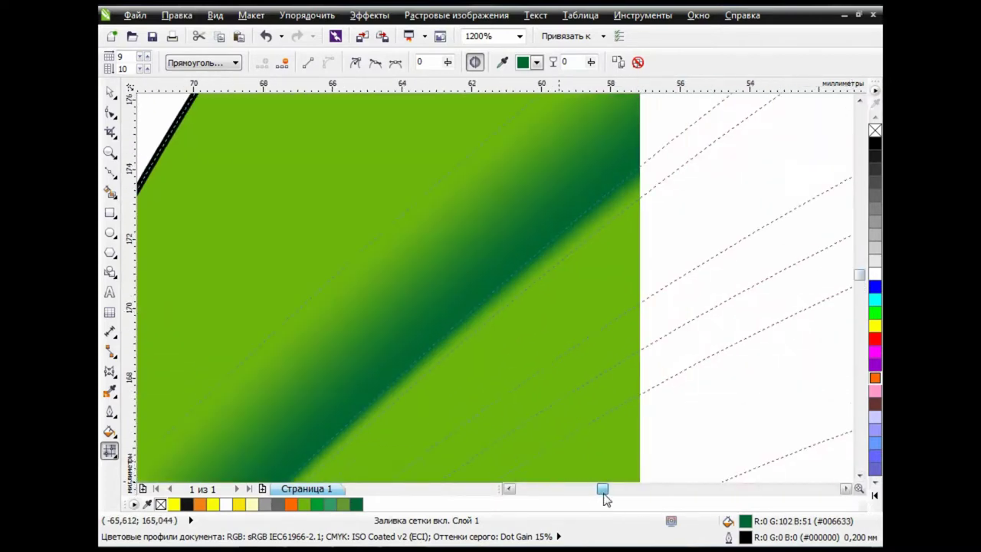
left_click_drag(859, 281, 871, 276)
scroll(712, 456, "down", 1)
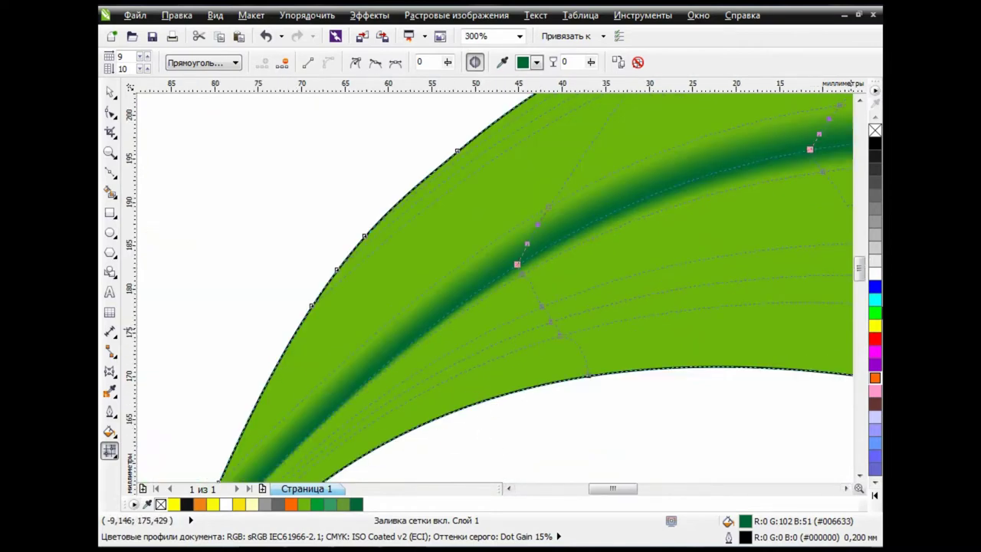
scroll(226, 393, "down", 2)
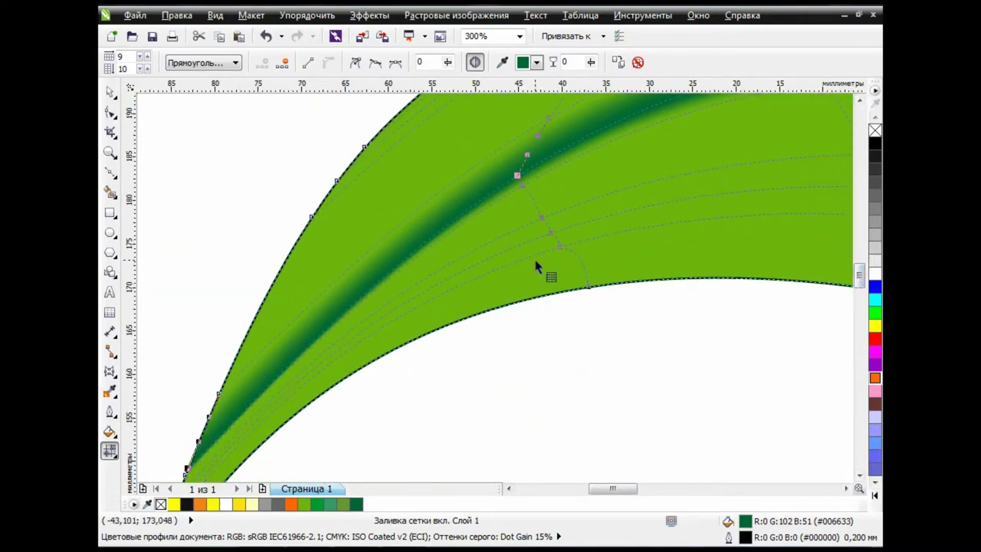
scroll(536, 267, "down", 1)
scroll(604, 319, "down", 1)
scroll(525, 262, "down", 1)
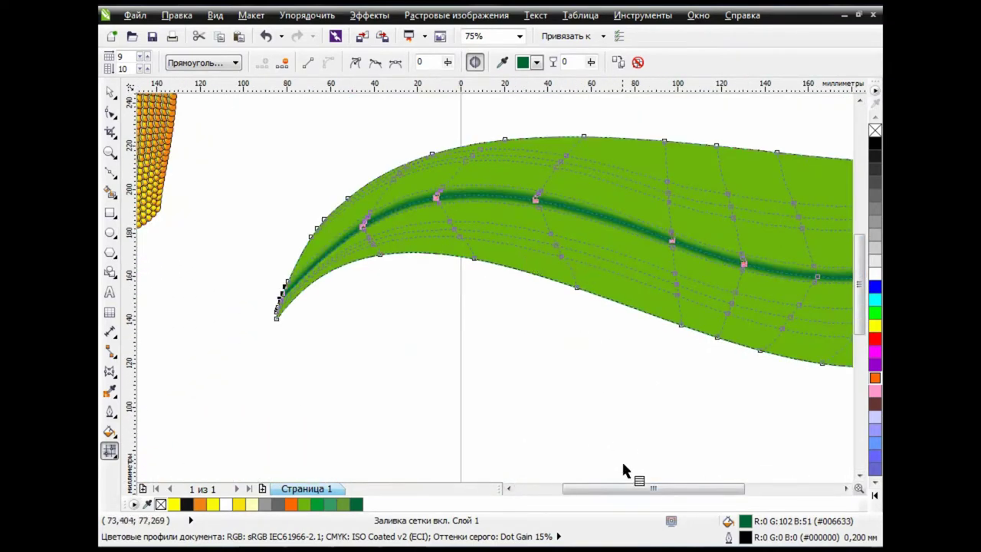
Select the row of mesh nodes running above the leaf's dark vein.
scroll(622, 460, "right", 2)
left_click(589, 395)
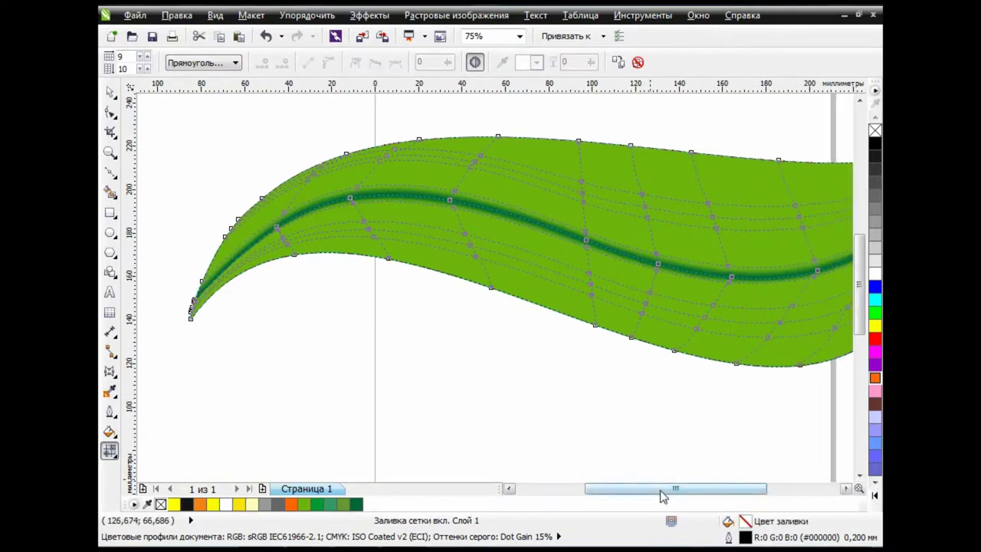
left_click_drag(661, 494, 734, 494)
left_click(519, 216)
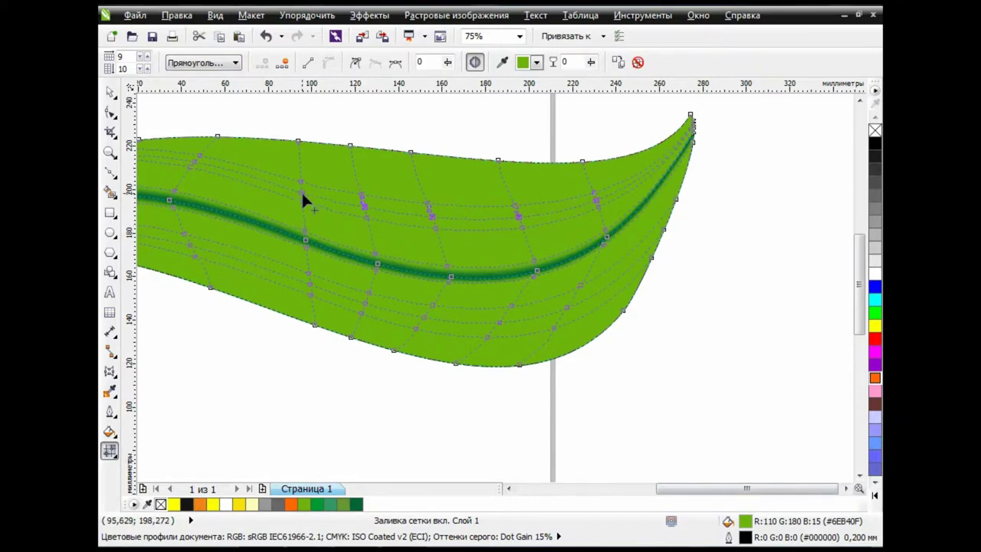
Fill the selected nodes with yellow-green RGB 160, 210, 25.
left_click(537, 62)
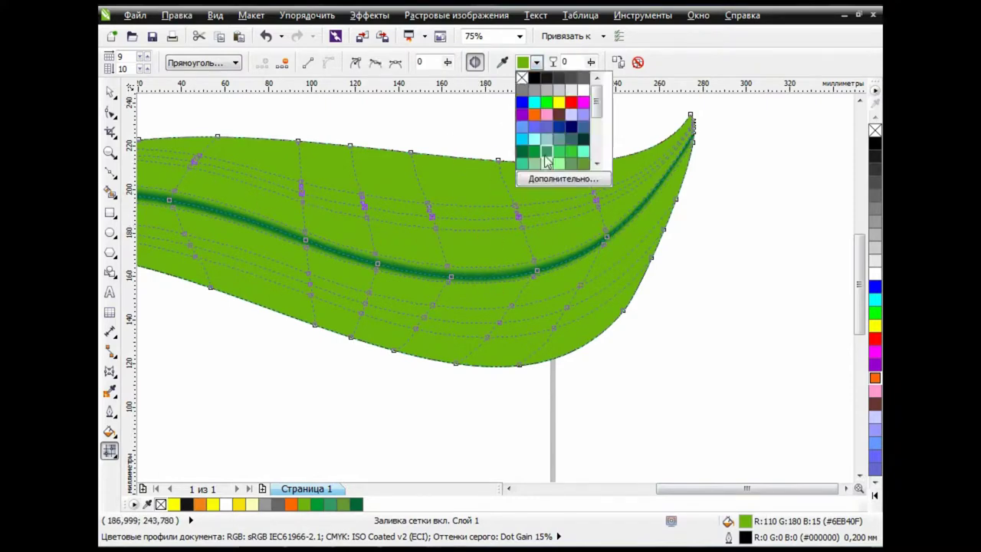
left_click(563, 181)
left_click(351, 155)
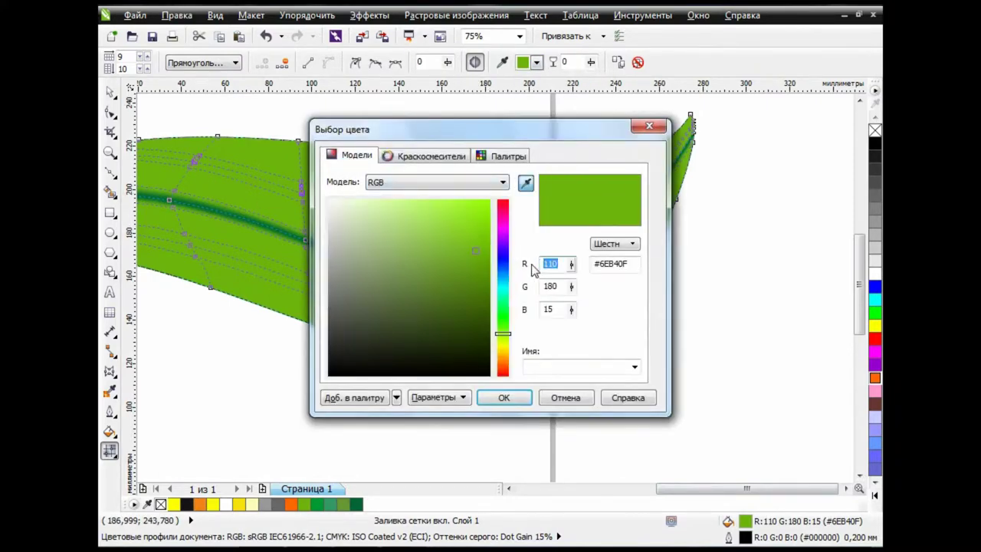
type("160")
double_click(558, 286)
type("2")
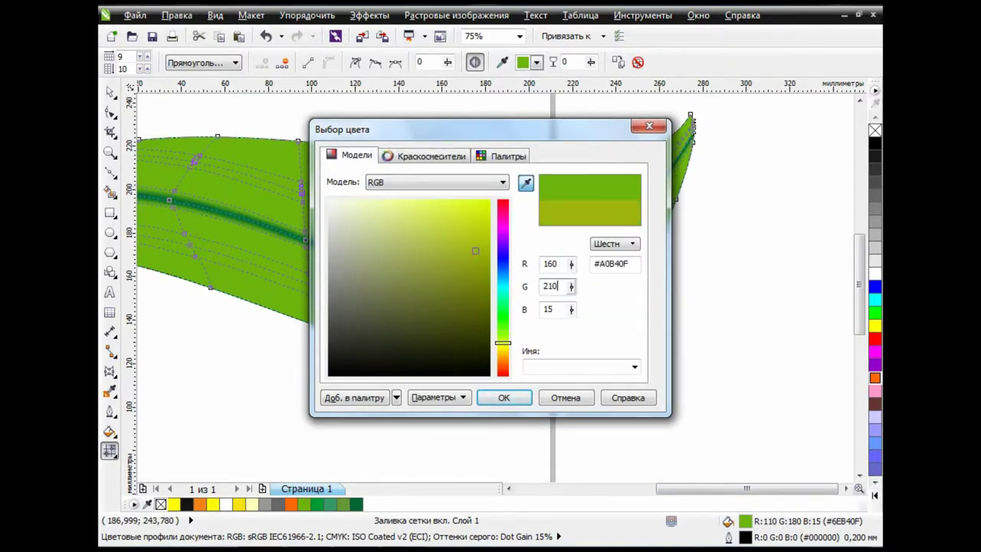
double_click(549, 309)
type("25")
left_click(506, 397)
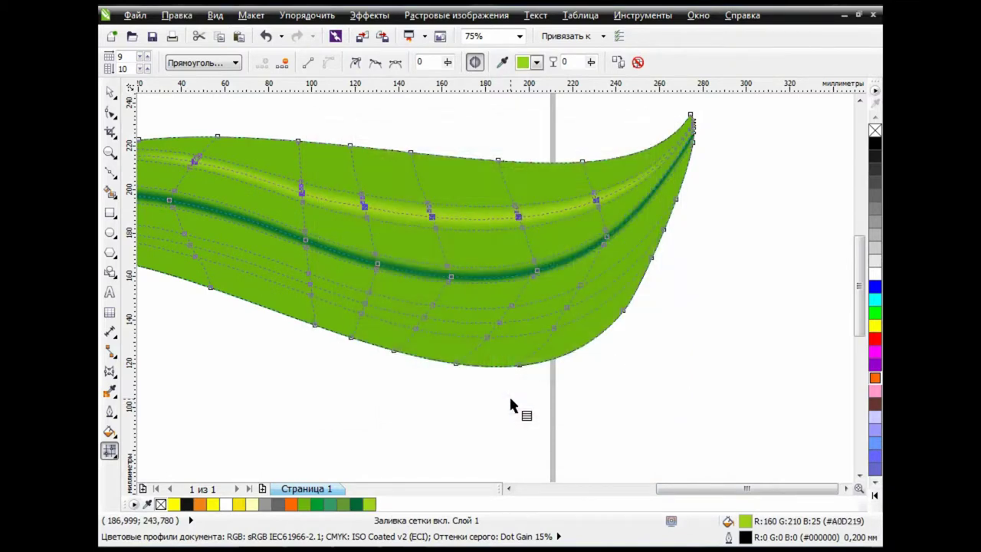
Select mesh points near the leaf's upper tip.
scroll(722, 122, "up", 2)
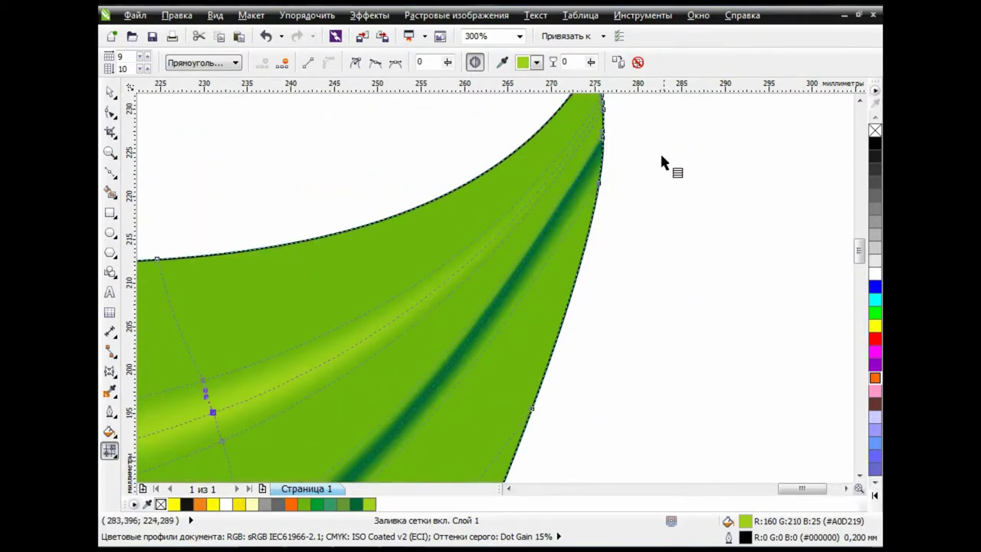
left_click(407, 326)
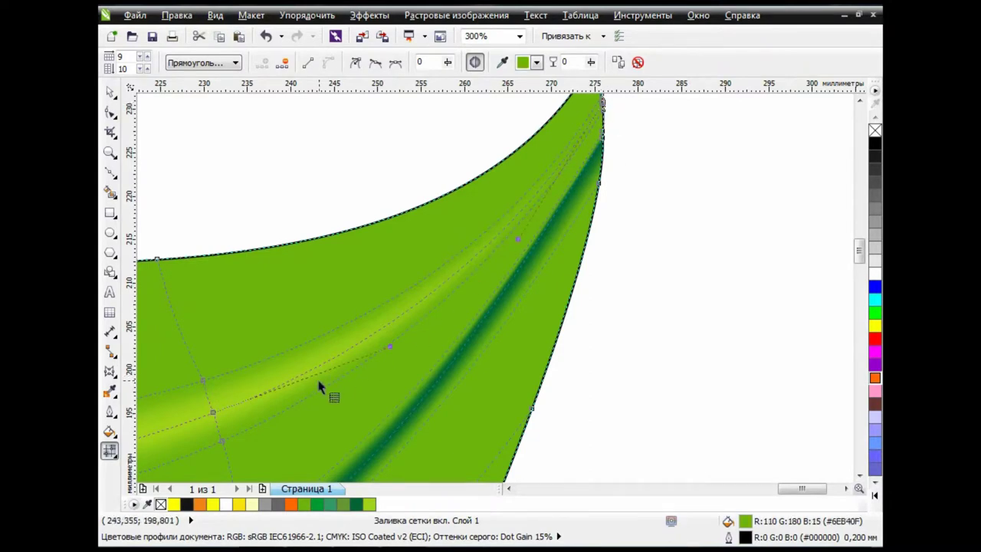
scroll(574, 167, "down", 2)
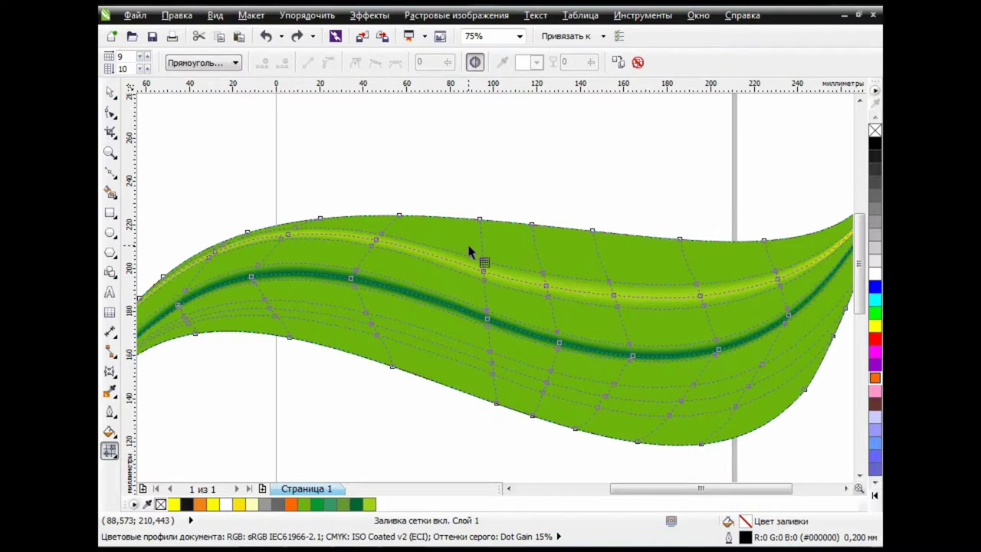
Clear the mesh node selection, return to the Pick tool and zoom onto the leaf's right tip.
left_click_drag(590, 300, 589, 302)
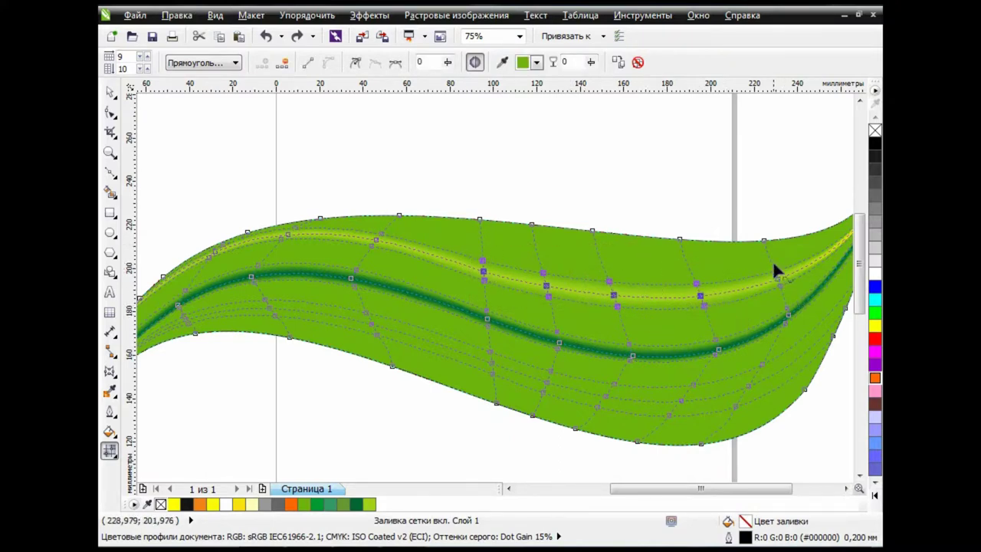
key("ctrl+shift+z")
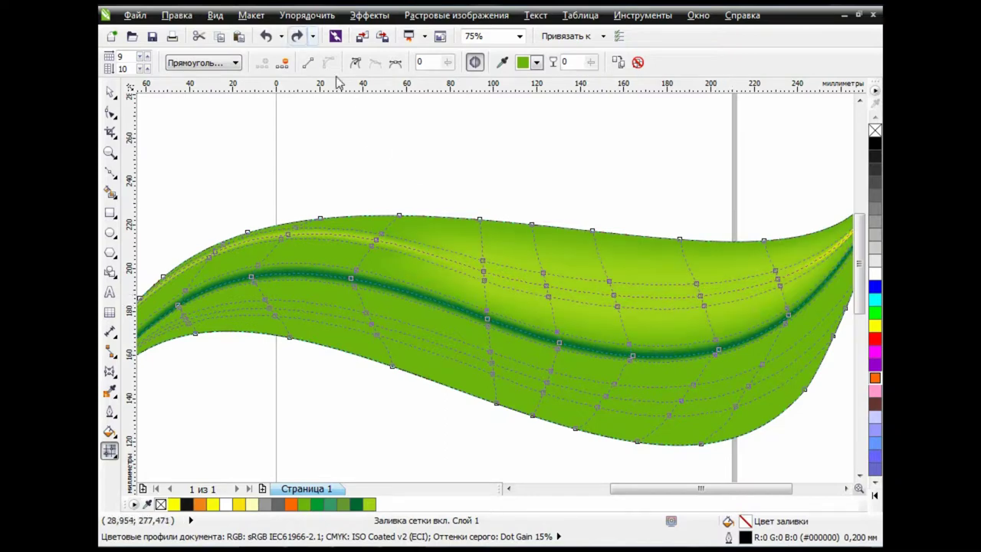
scroll(579, 199, "left", 2)
key("Escape")
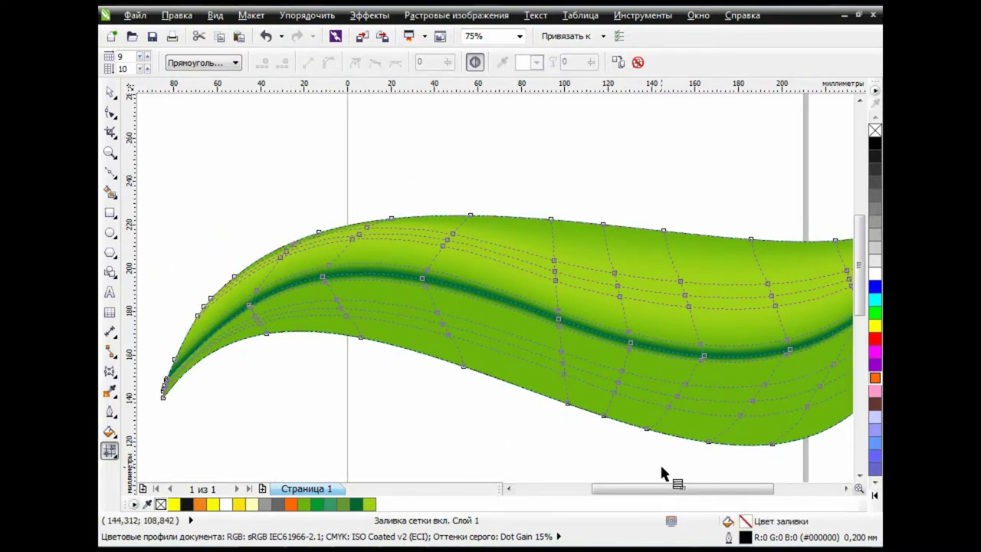
left_click_drag(664, 489, 723, 488)
key("space")
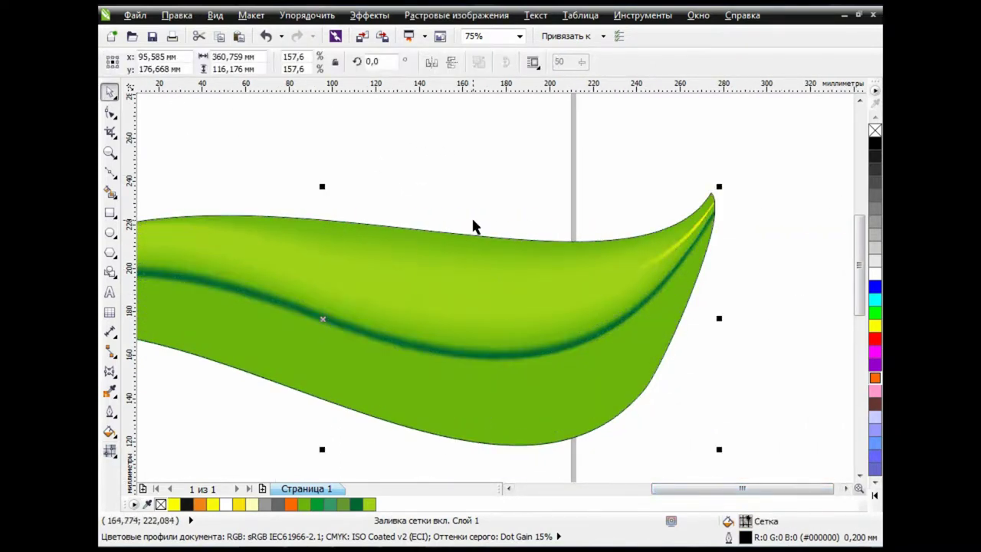
scroll(474, 215, "down", 1)
left_click_drag(646, 489, 504, 490)
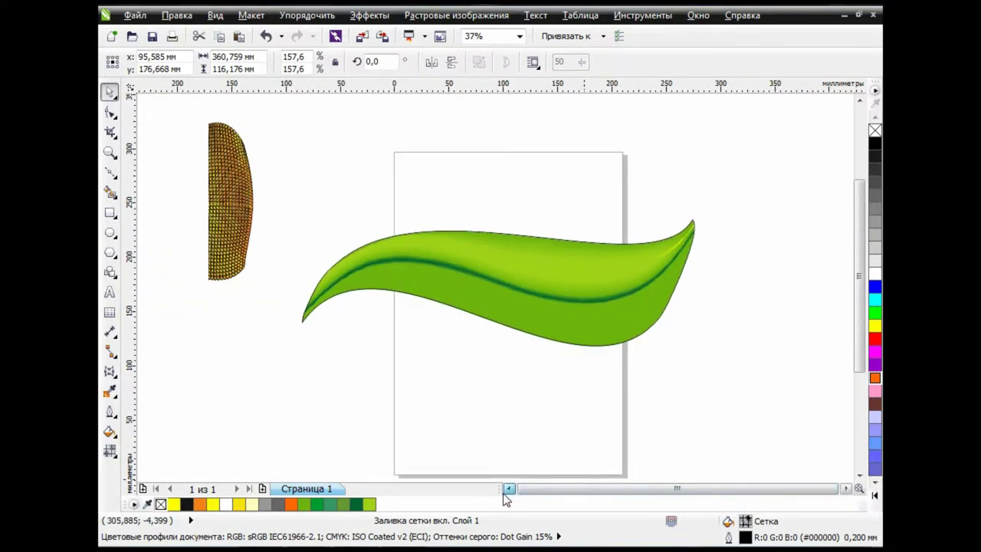
scroll(719, 266, "up", 2)
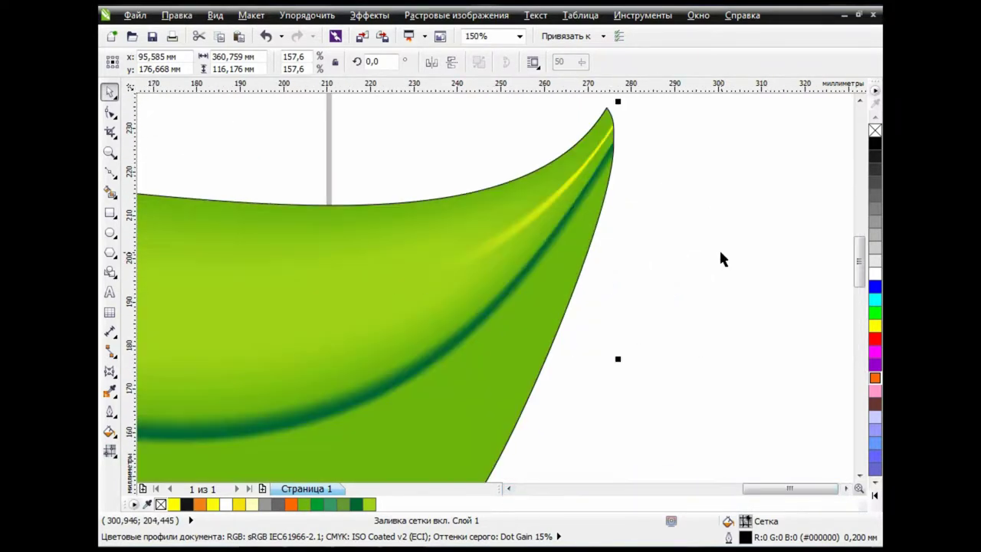
Colour the mesh nodes along the leaf tip RGB 160, 210, 25.
key("m")
left_click(614, 130)
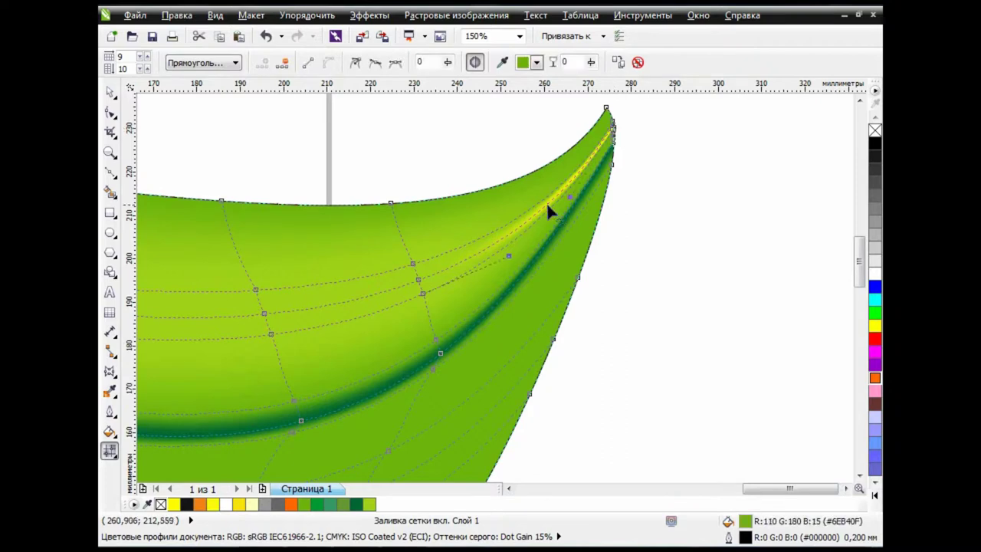
left_click_drag(635, 108, 609, 145)
left_click(536, 62)
left_click(560, 175)
type("160")
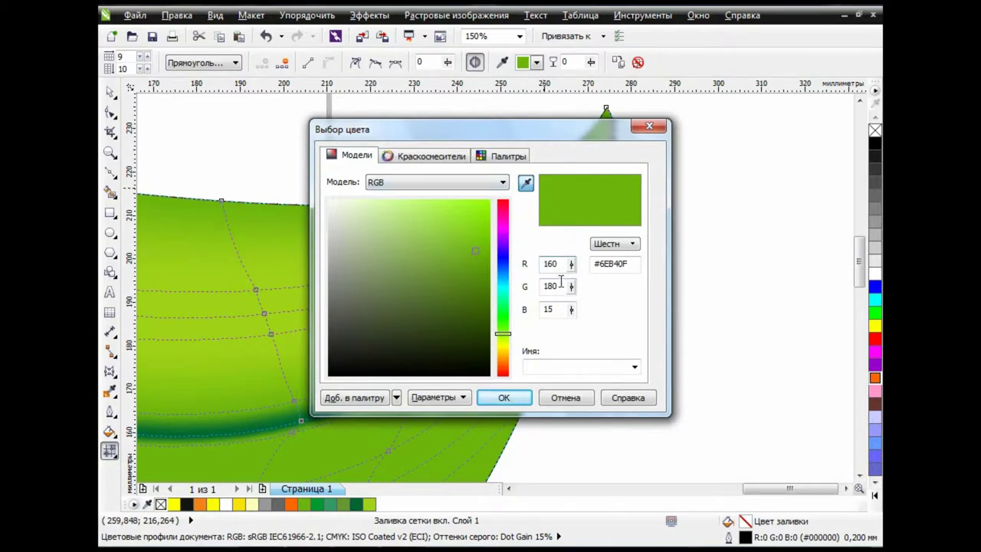
key("Tab")
type("210")
key("Tab")
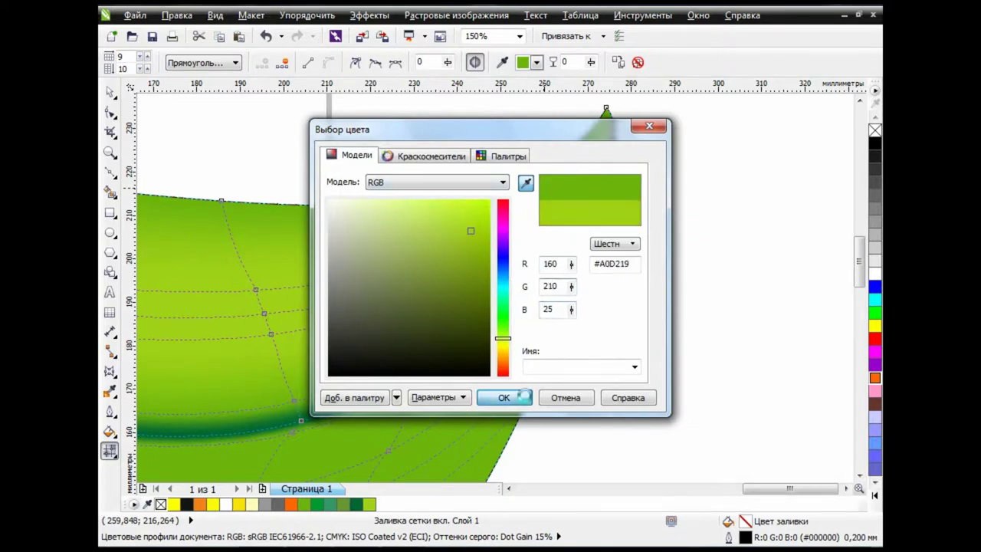
left_click(503, 397)
Reselect the leaf's mesh and marquee-select a group of nodes in its lower part.
scroll(617, 312, "down", 4)
left_click(109, 91)
left_click(371, 463)
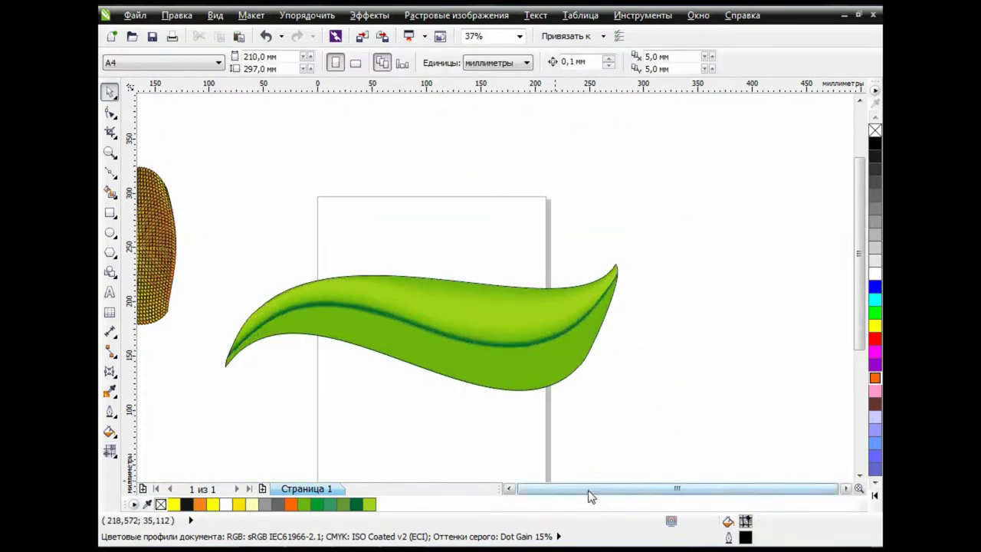
left_click(509, 489)
scroll(525, 437, "up", 2)
left_click(540, 288)
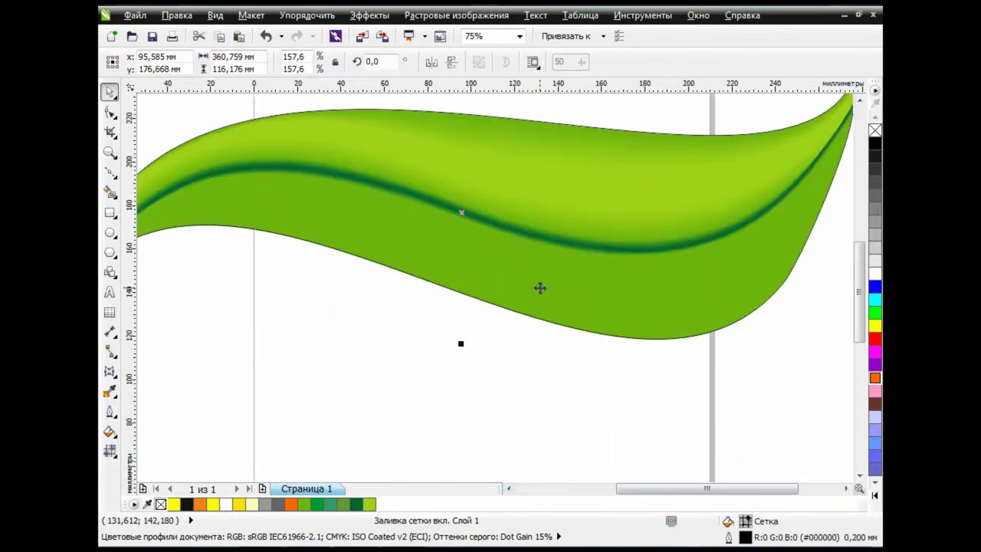
left_click(110, 451)
left_click_drag(511, 265, 567, 280)
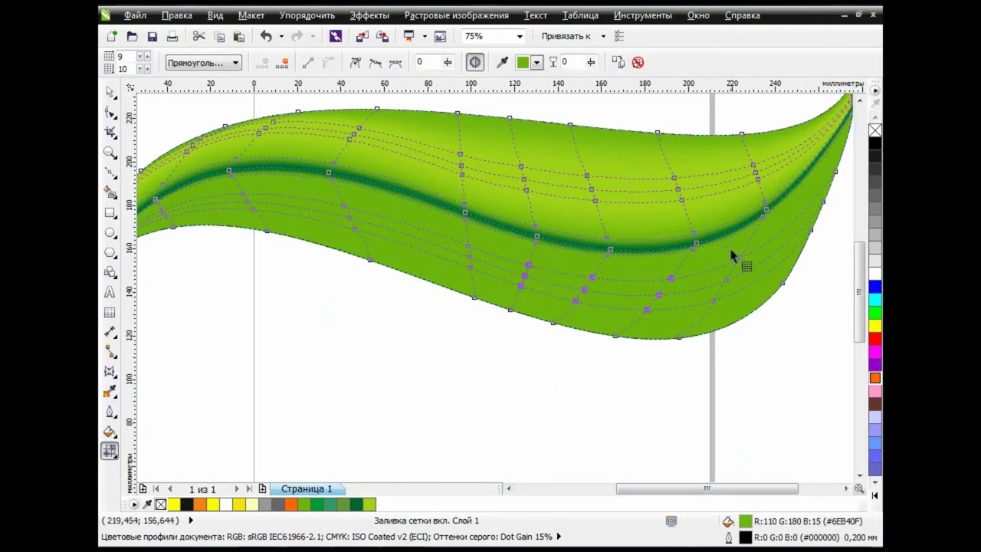
scroll(573, 345, "down", 2)
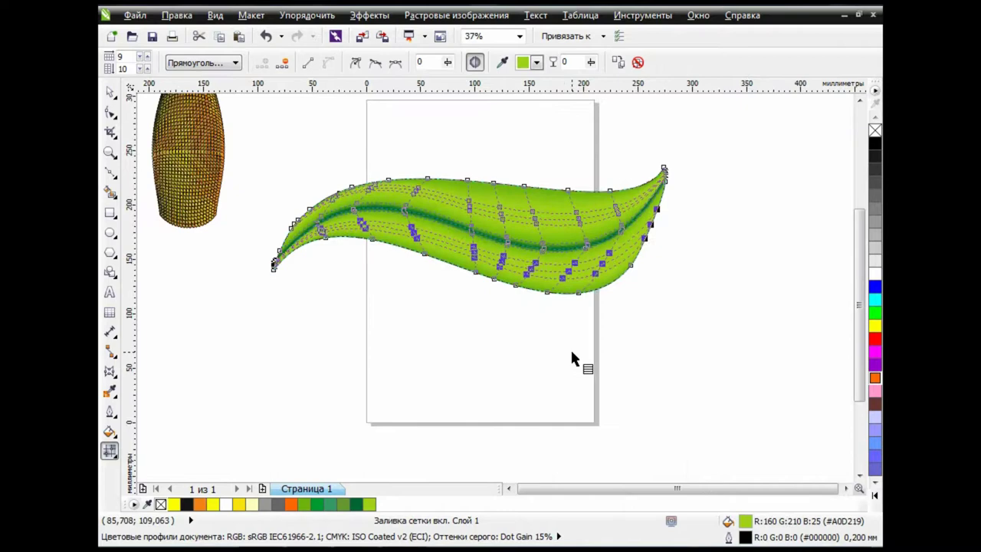
Shrink the leaf, move it onto the page and rotate it upright with a slight tilt.
left_click(110, 91)
left_click(474, 326)
left_click(520, 217)
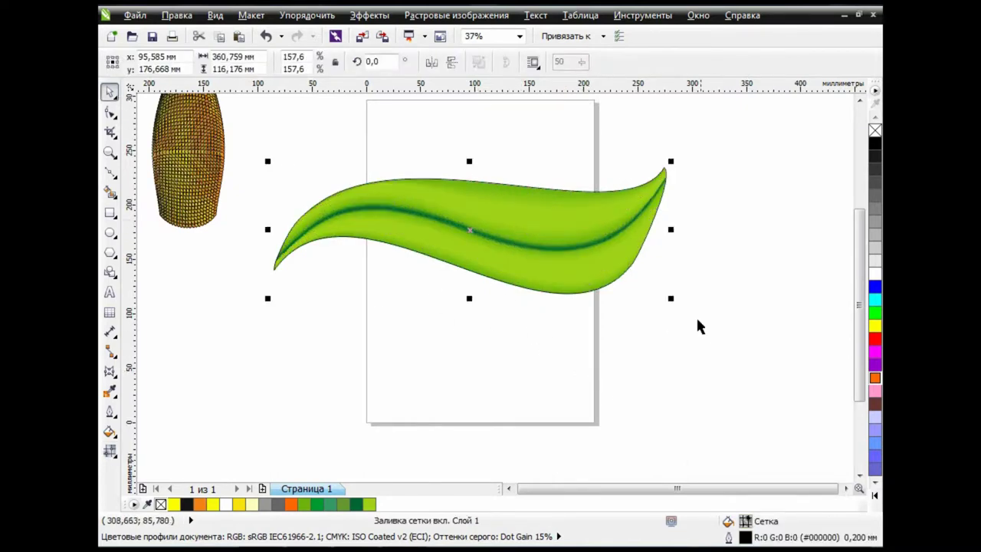
left_click_drag(671, 298, 529, 250)
left_click_drag(441, 207, 499, 265)
left_click(499, 265)
left_click_drag(587, 219, 522, 345)
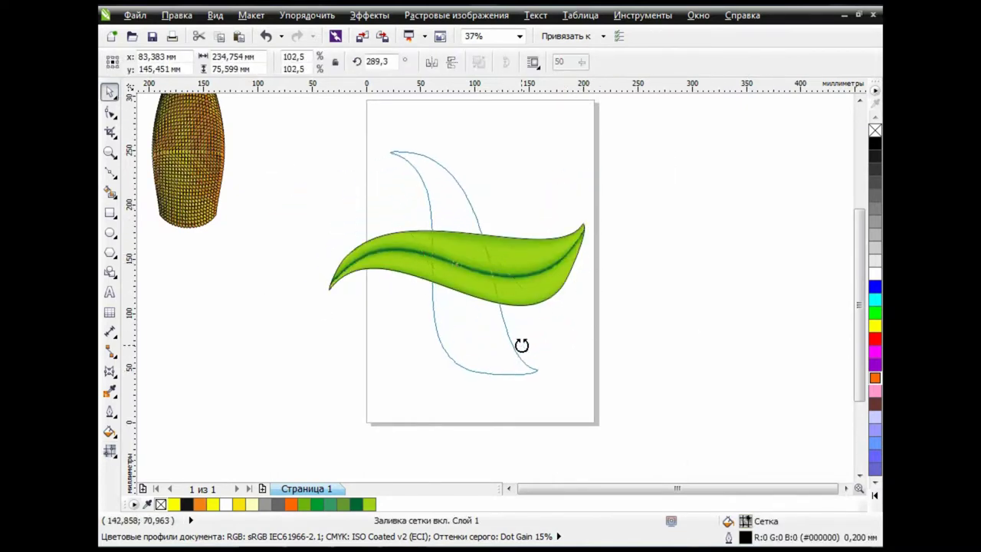
left_click(618, 299)
double_click(499, 343)
left_click_drag(559, 158, 577, 172)
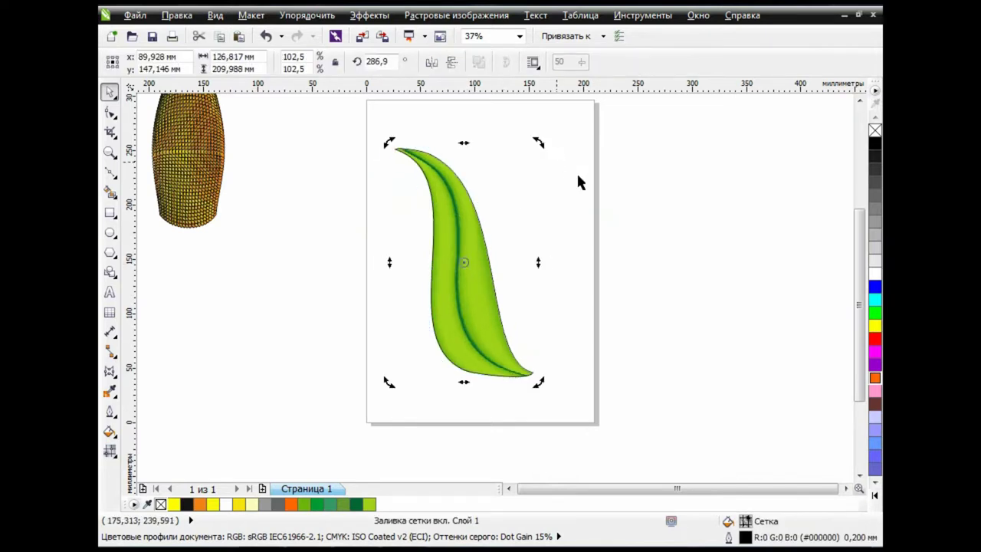
left_click(576, 172)
Place the corn cob behind the leaf and resize the leaf to suit the cob.
left_click_drag(188, 153, 513, 252)
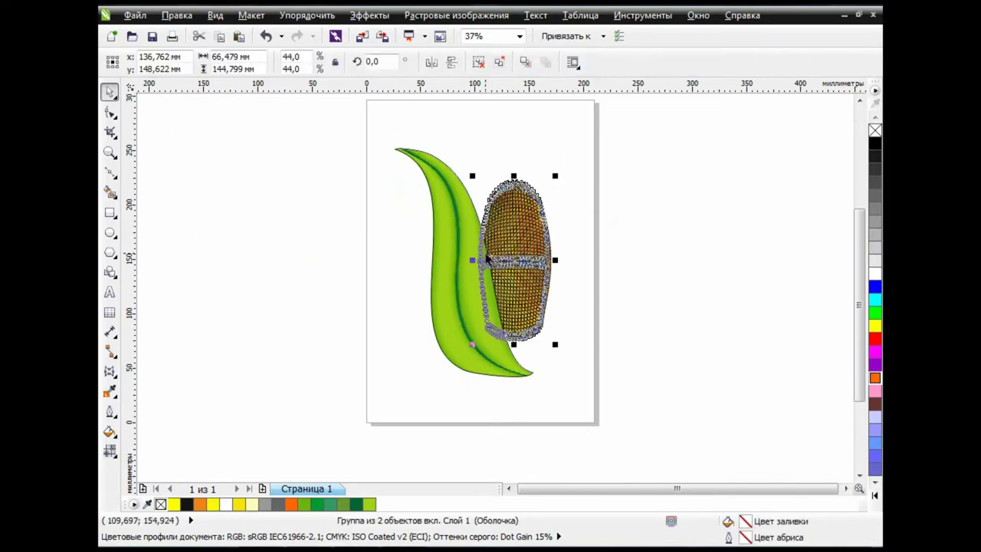
key("shift+Page_Down")
mouse_move(494, 342)
left_mouse_down()
mouse_move(499, 376)
mouse_move(471, 331)
left_mouse_up()
left_click(514, 273)
mouse_move(389, 124)
left_mouse_down()
mouse_move(445, 218)
mouse_move(482, 201)
mouse_move(479, 182)
left_mouse_up()
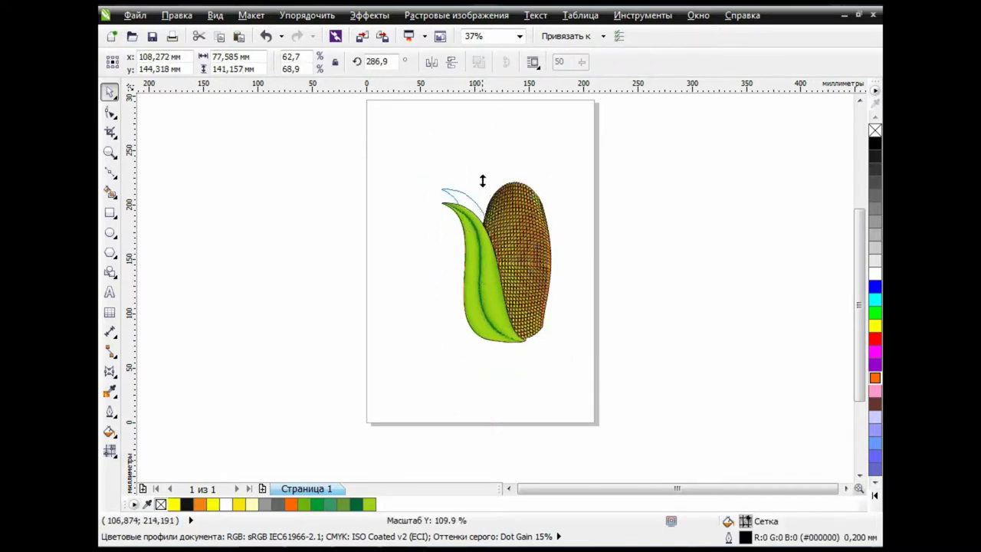
Add a horizontally mirrored, smaller copy of the leaf on the cob's right side.
left_click(497, 285)
left_click(239, 37)
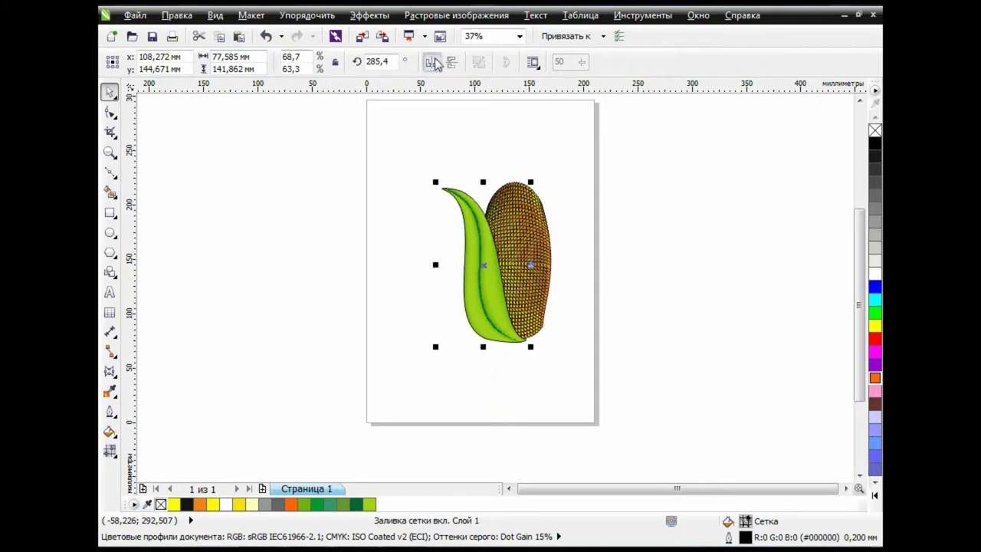
left_click(432, 61)
left_click_drag(488, 264, 539, 264)
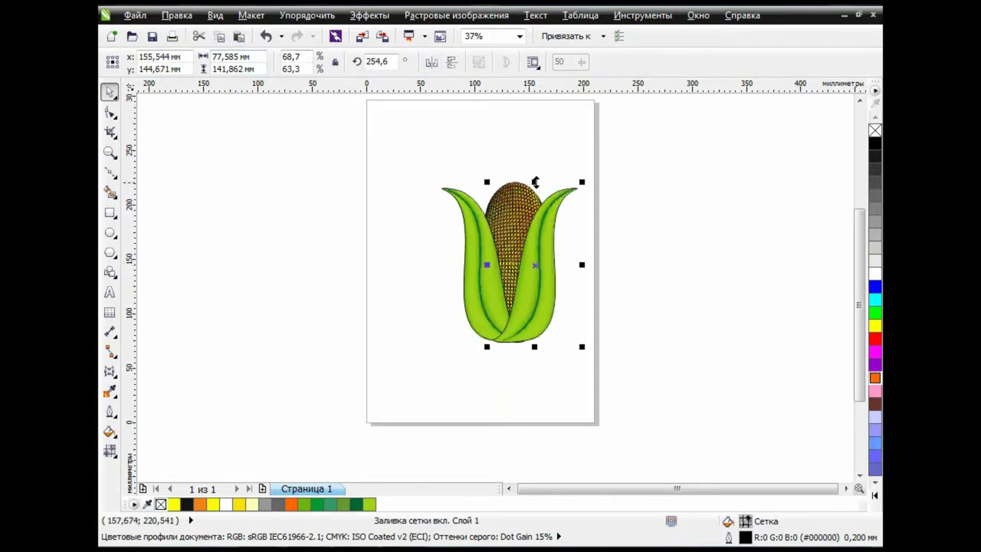
mouse_move(535, 182)
left_mouse_down()
mouse_move(564, 230)
mouse_move(629, 252)
left_mouse_up()
left_click(536, 280)
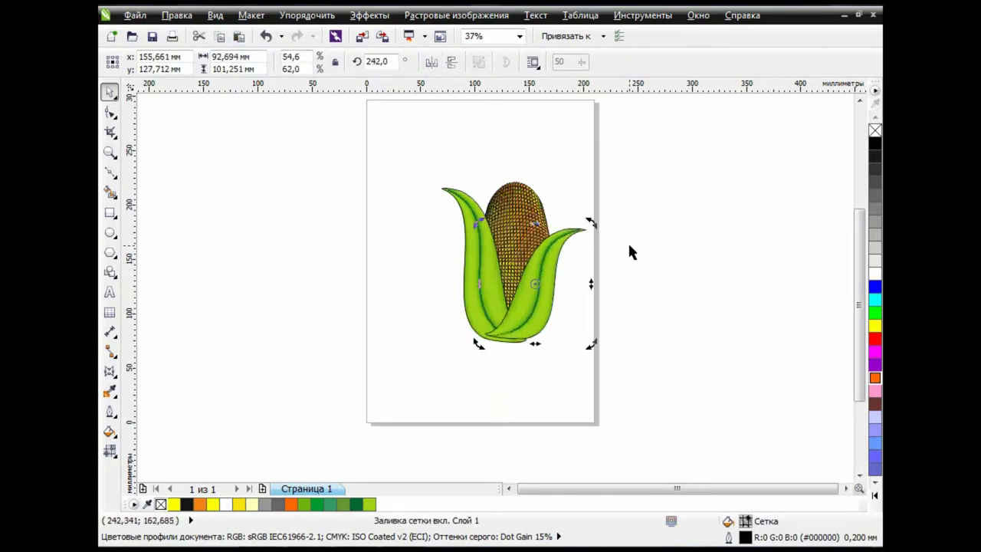
left_click(629, 253)
left_click(558, 286)
left_click(625, 276)
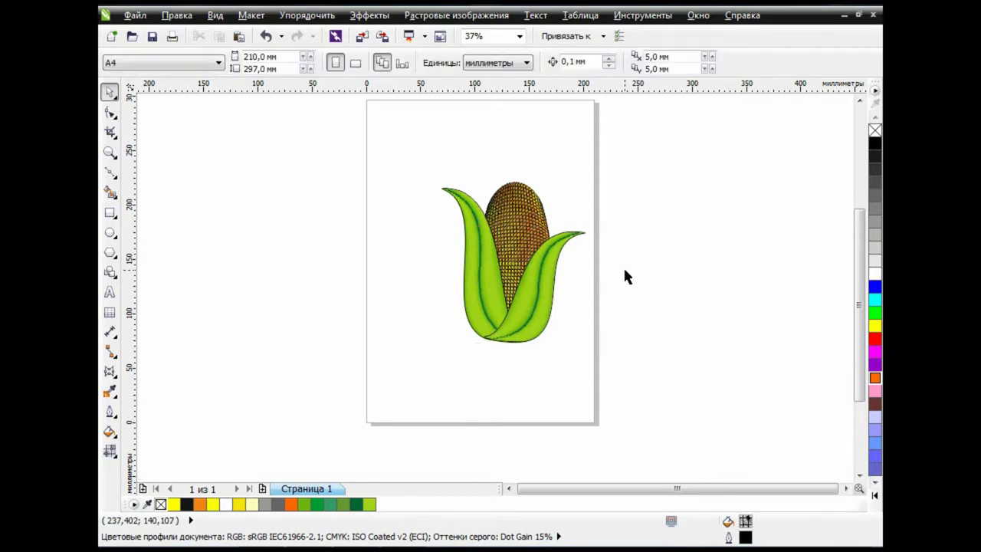
Mirror both leaves, raise the pair above the originals and rotate the upper right leaf outward.
left_click(485, 263)
left_click(552, 269, "shift")
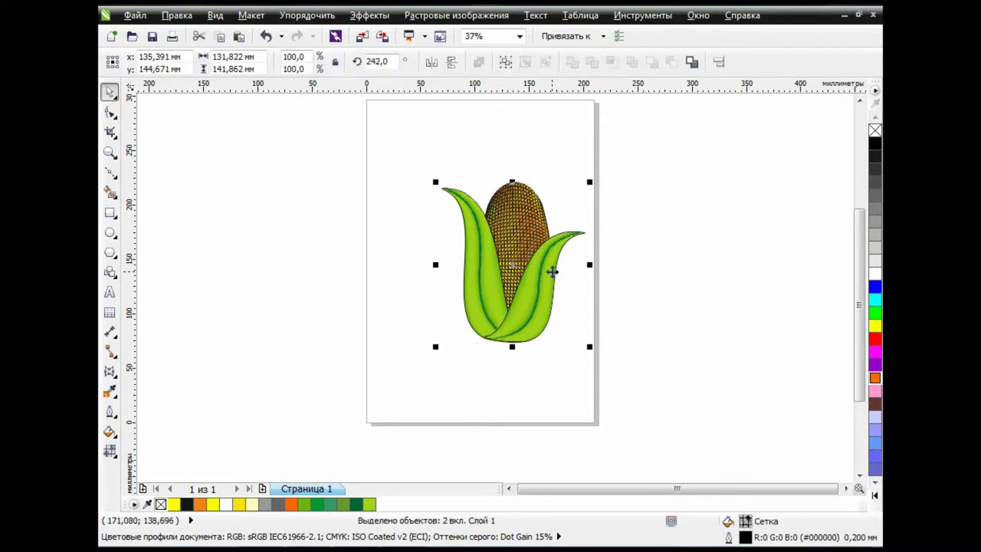
left_click(431, 63)
left_click_drag(509, 225, 508, 200)
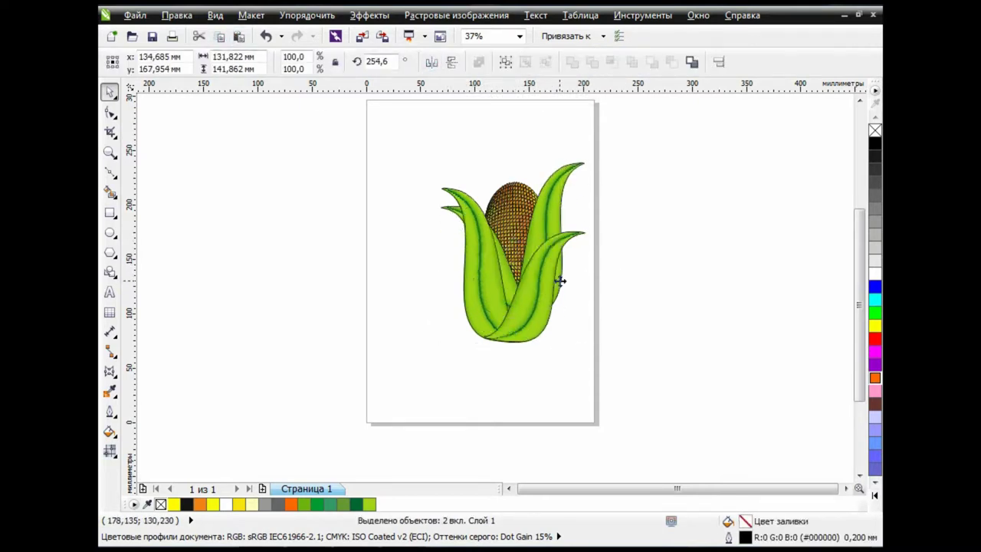
left_click(565, 197)
left_click(542, 234)
left_click_drag(587, 156, 598, 172)
Select the upper-left and front-left leaves to adjust their rotation.
left_click(452, 180)
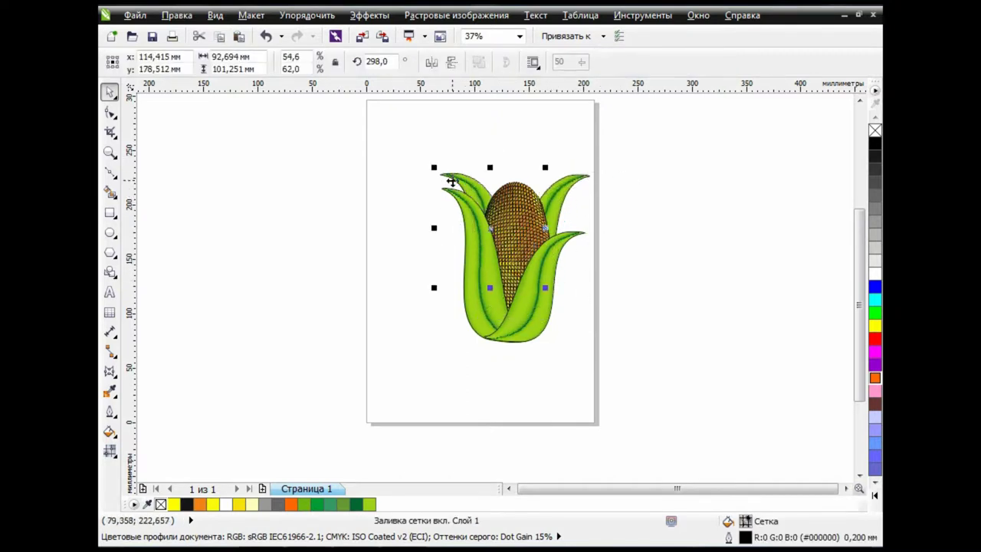
left_click(617, 270)
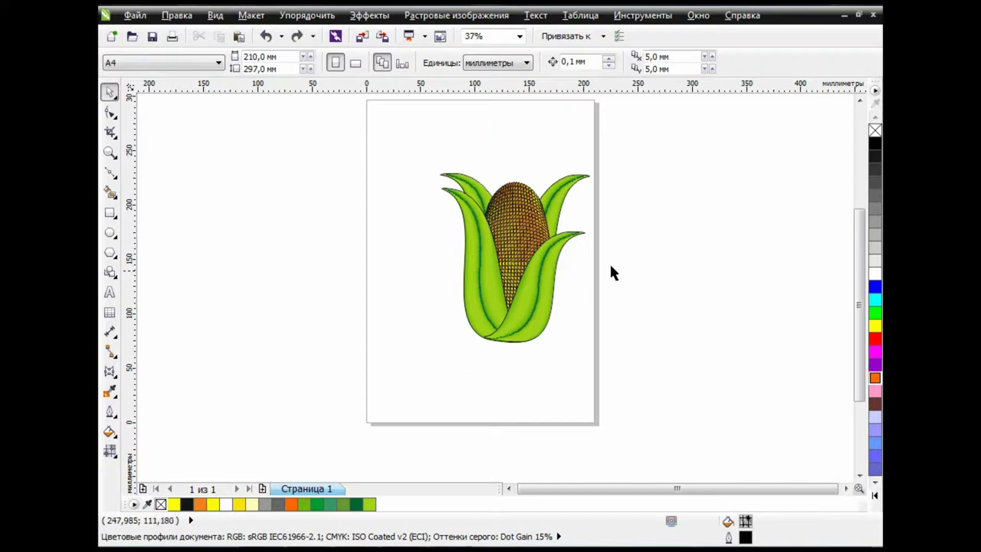
left_click(481, 203)
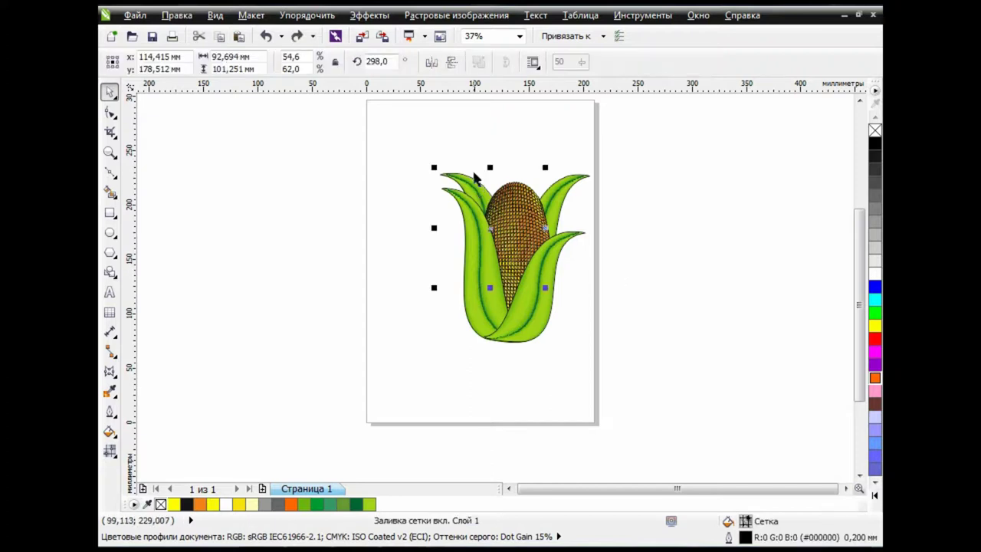
double_click(477, 261)
left_click(625, 287)
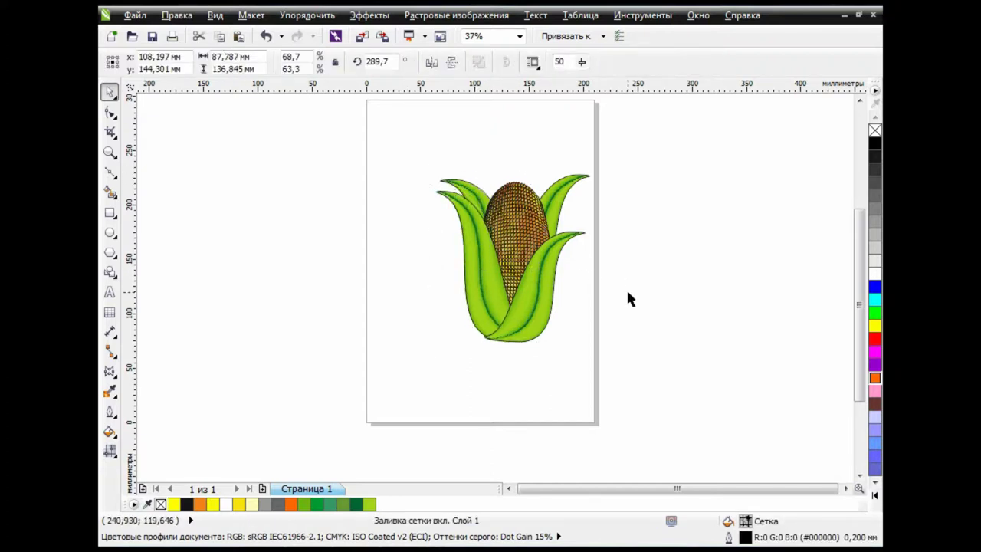
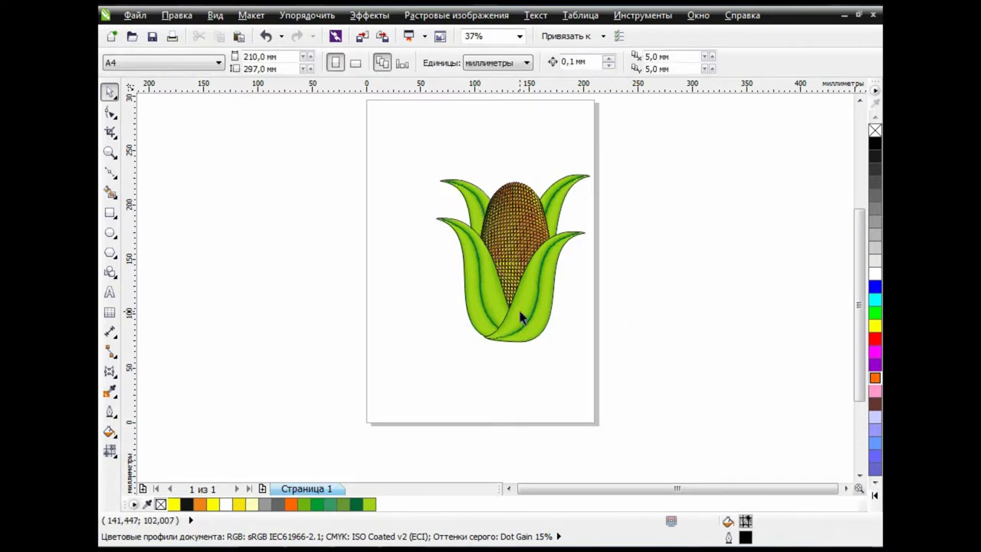
Duplicate the upper-right husk leaf, try a rotated copy over the cob, then delete it.
left_click(522, 318)
left_click(629, 299)
left_click(580, 201)
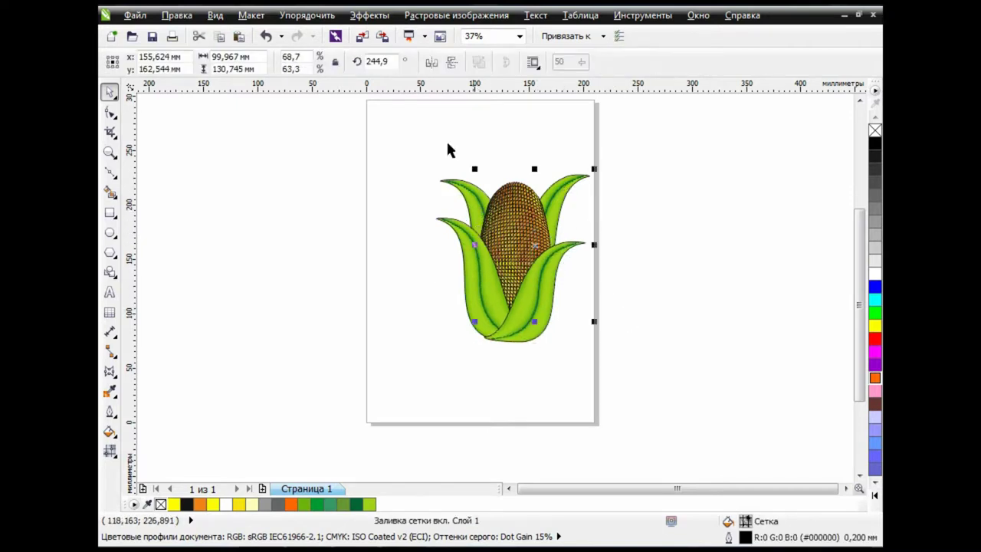
key("ctrl+c")
key("ctrl+v")
left_click_drag(536, 246, 539, 261)
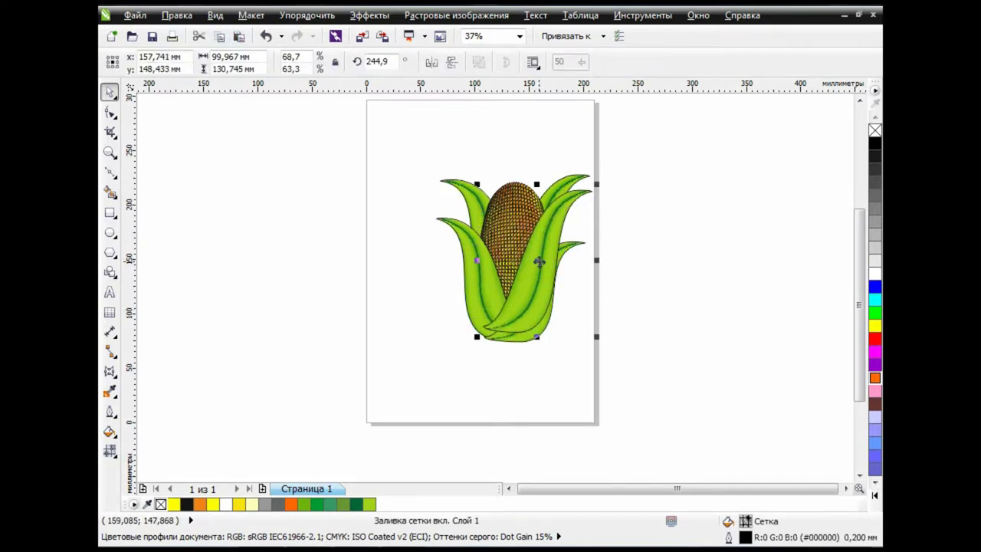
left_click(540, 261)
left_click_drag(596, 184, 606, 197)
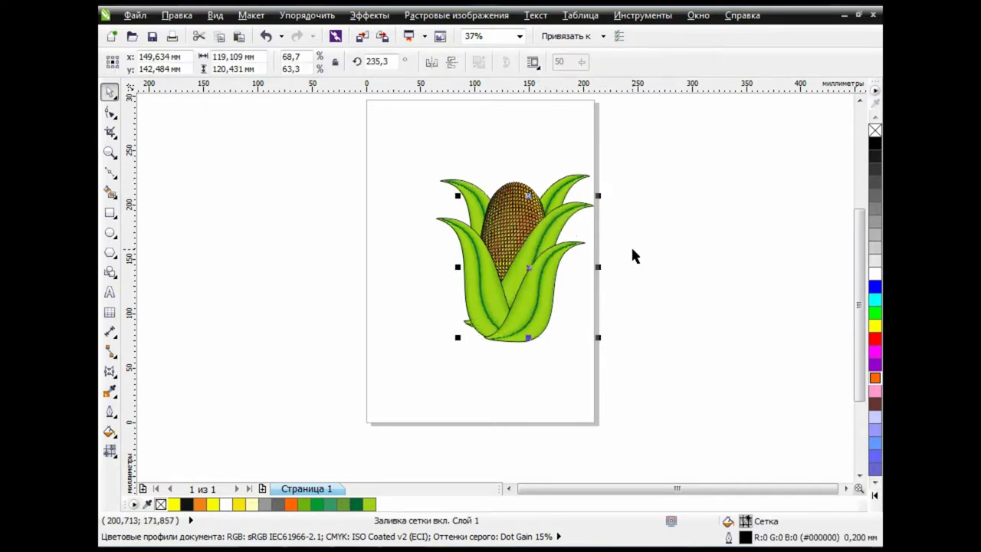
key("Delete")
Stretch the upper-right leaf taller, test another rotated duplicate over the cob, then remove it.
left_click(570, 180)
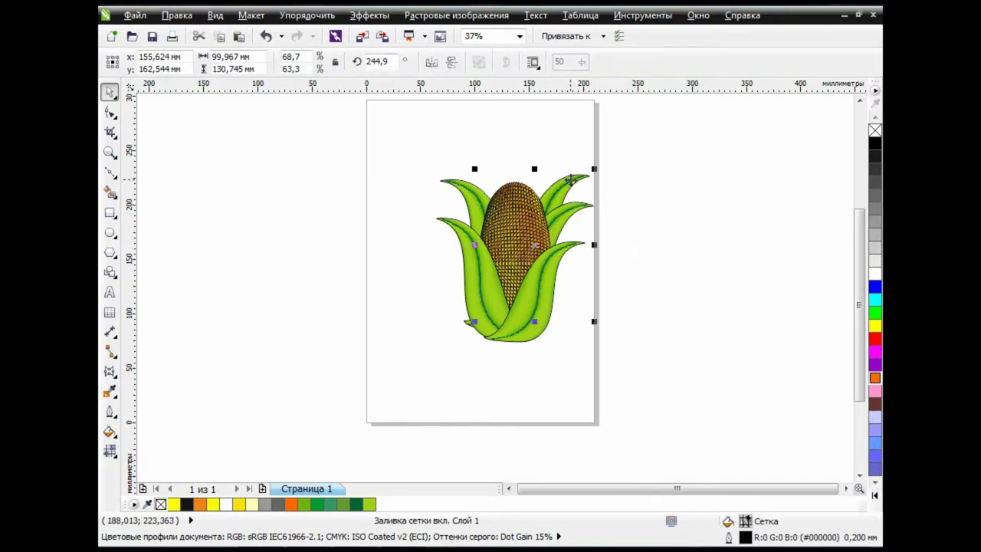
left_click_drag(535, 169, 534, 148)
left_click(657, 244)
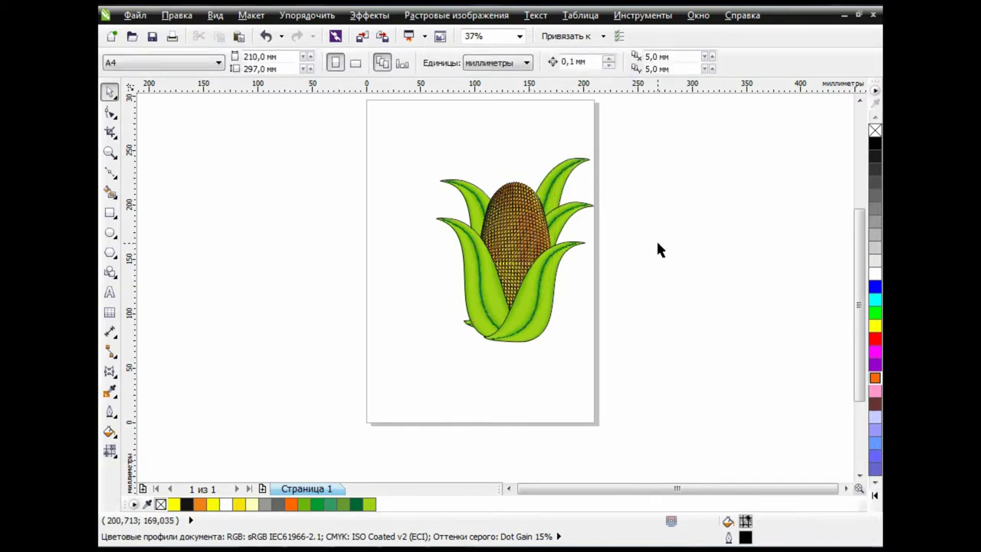
left_click(565, 220)
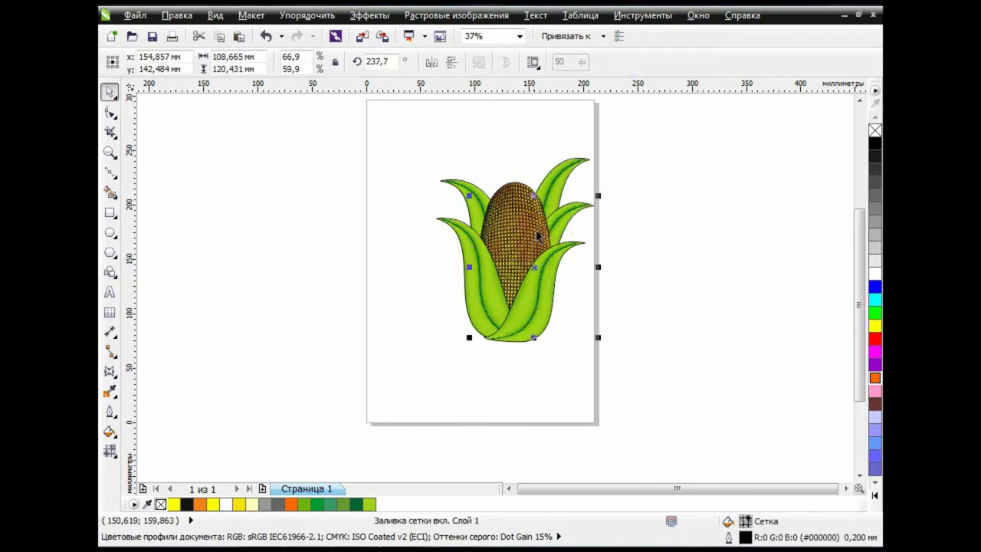
left_click(569, 178)
left_click(220, 36)
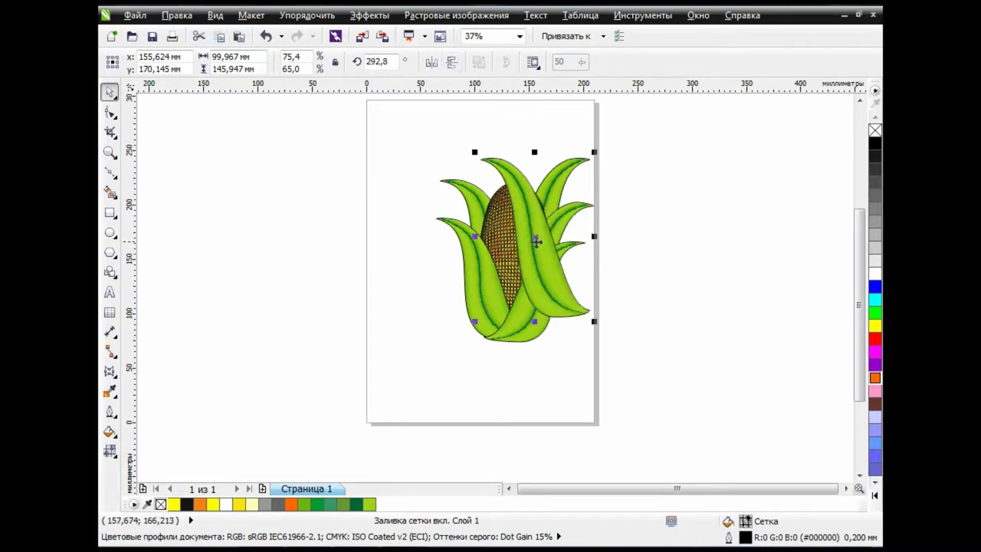
left_click_drag(536, 243, 514, 232)
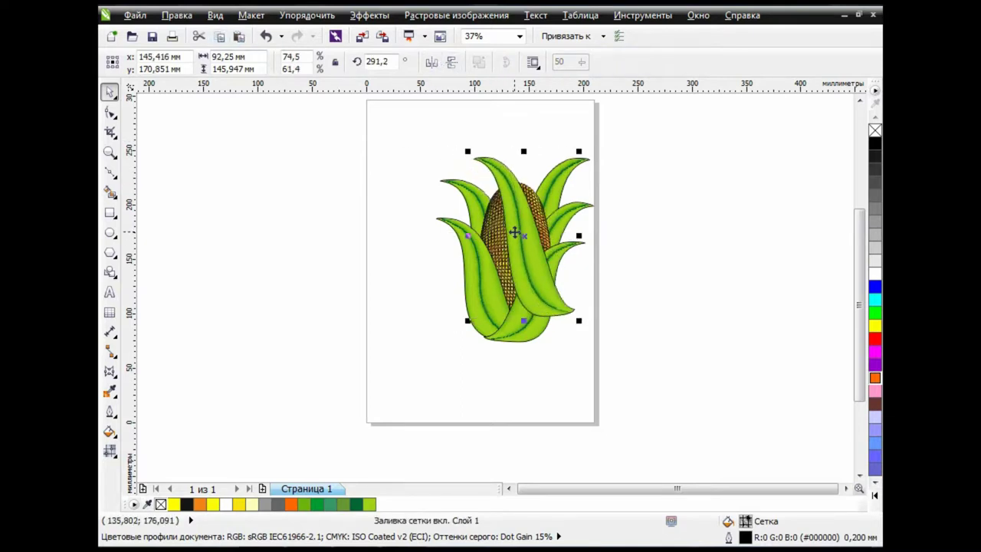
left_click(514, 233)
left_click_drag(581, 154, 597, 244)
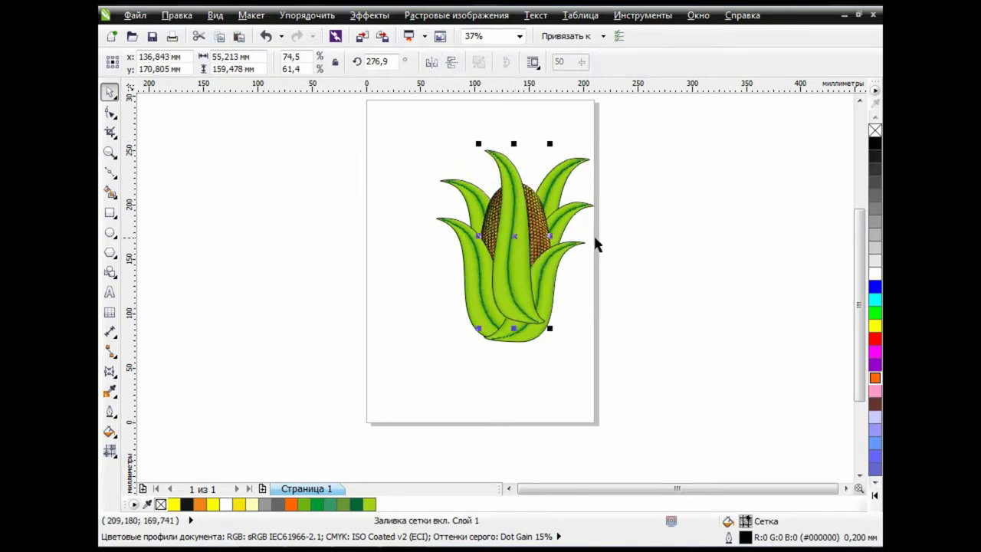
key("Delete")
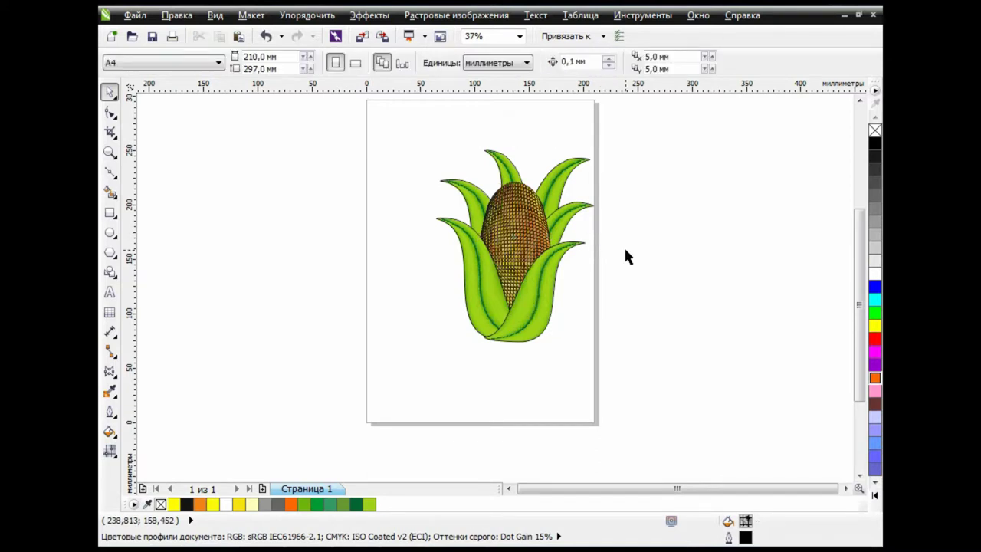
Delete the upper-right leaf and rotate the top leaf upright behind the cob.
left_click(576, 178)
key("Delete")
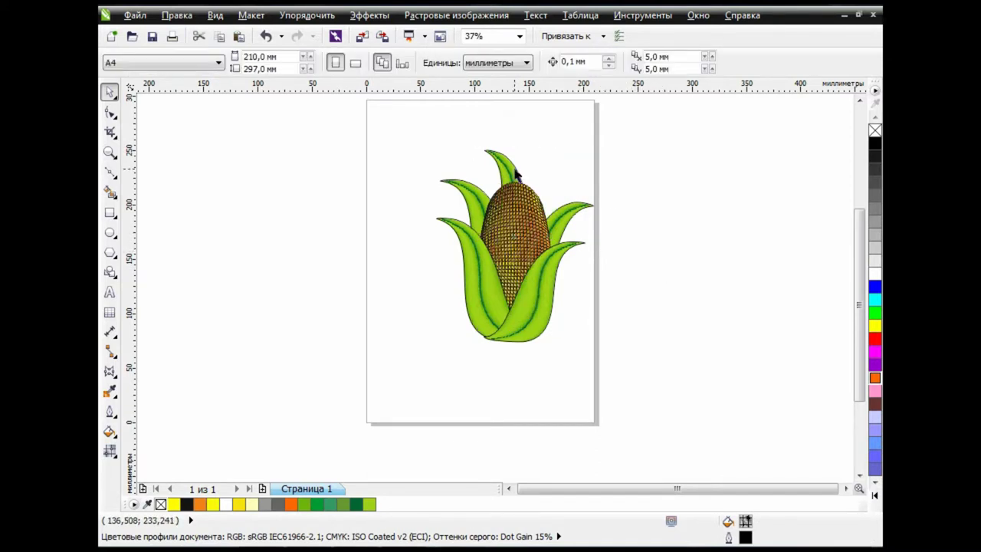
double_click(516, 175)
left_click_drag(549, 146, 572, 160)
left_click(627, 264)
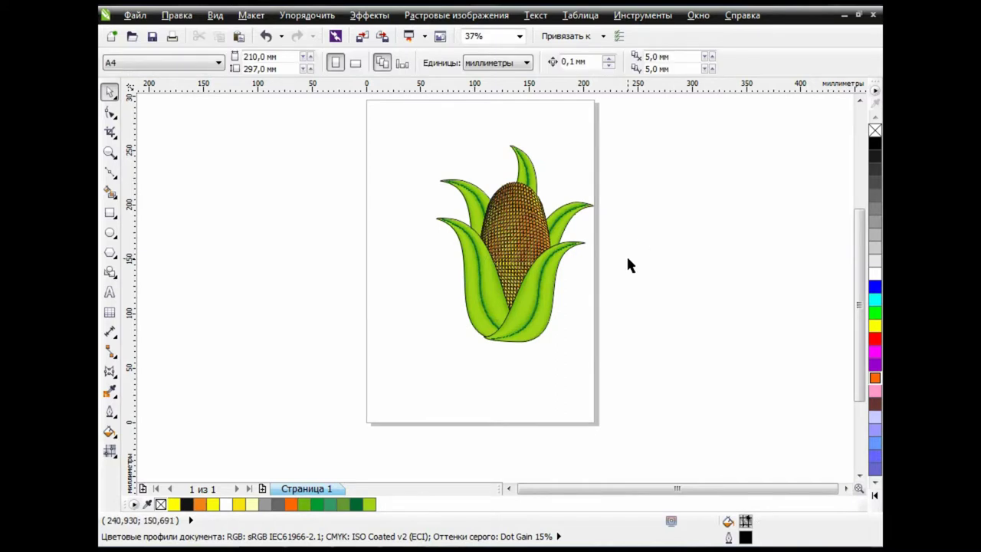
Draw a tall white-filled ellipse over the corn cob.
scroll(506, 233, "up", 2)
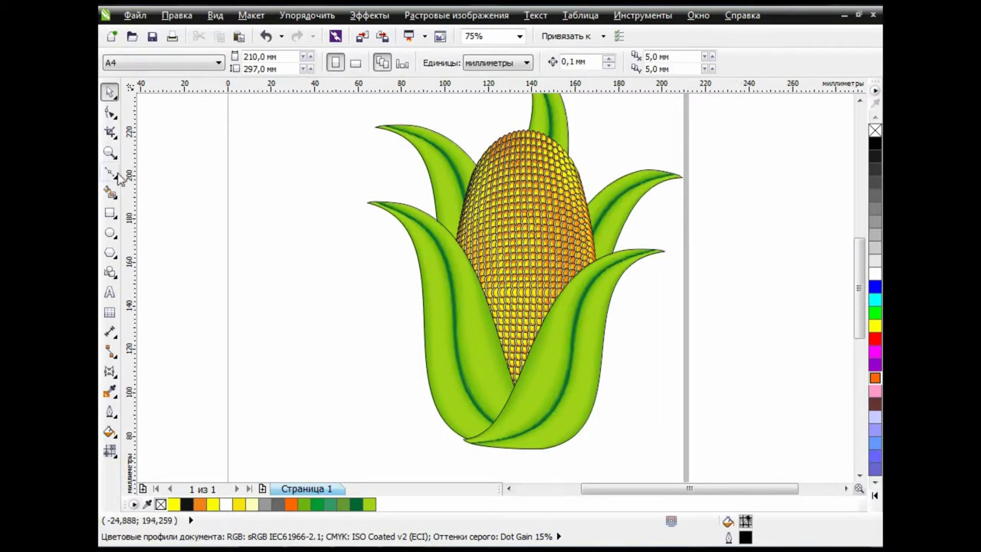
left_click(110, 232)
left_click_drag(460, 122, 542, 398)
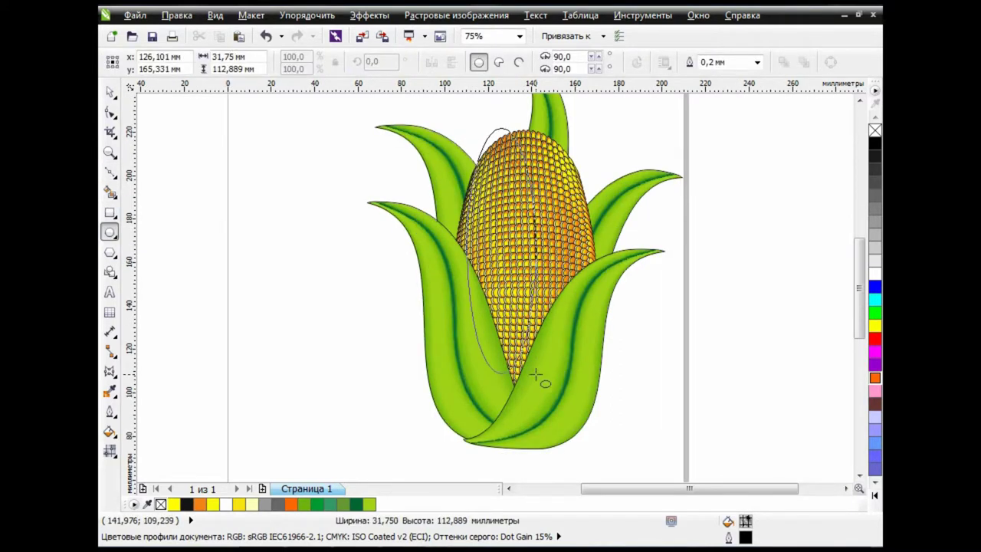
left_click_drag(502, 121, 501, 135)
left_click(874, 273)
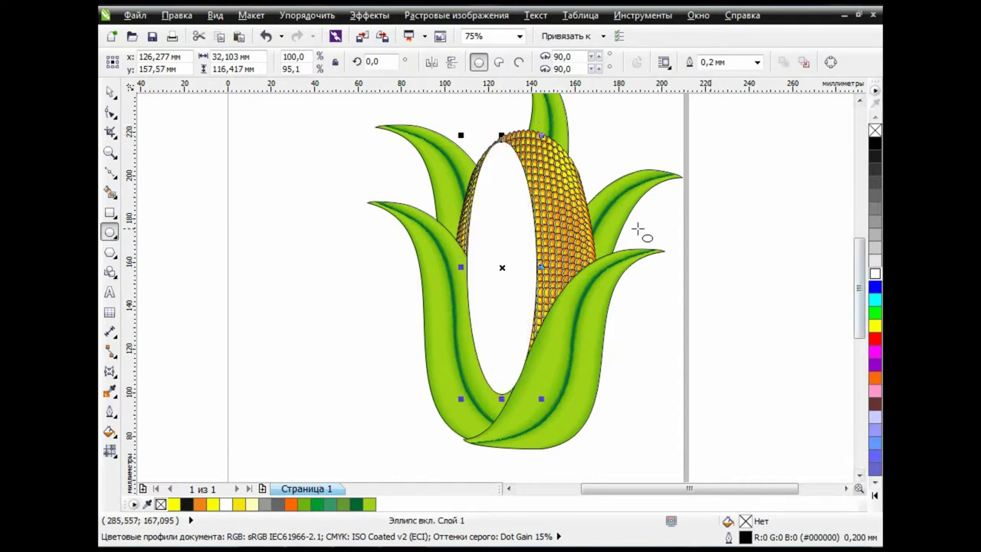
Reshape the white ellipse's top, bottom and right-side nodes into a narrow left-side highlight.
left_click(112, 115)
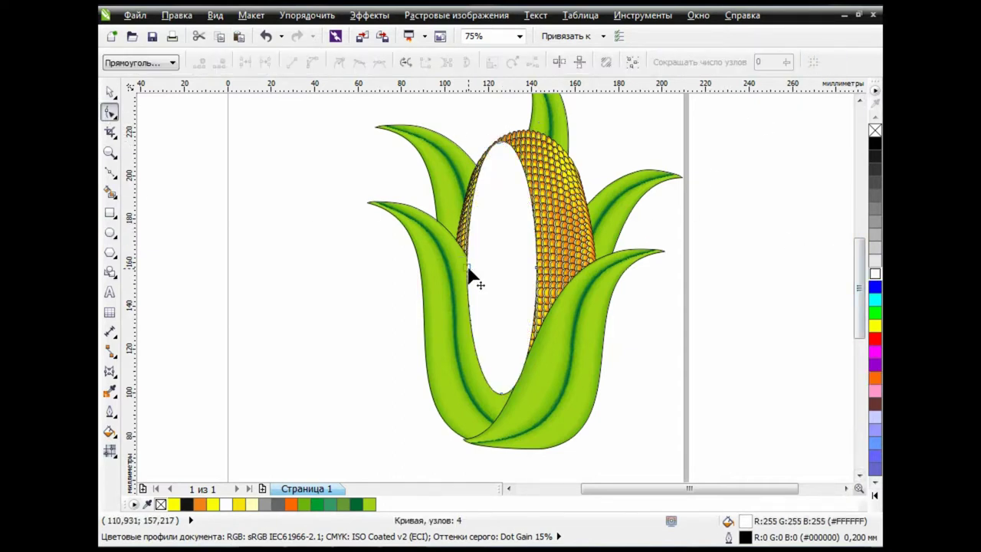
left_click_drag(502, 137, 491, 136)
left_click_drag(539, 270, 493, 264)
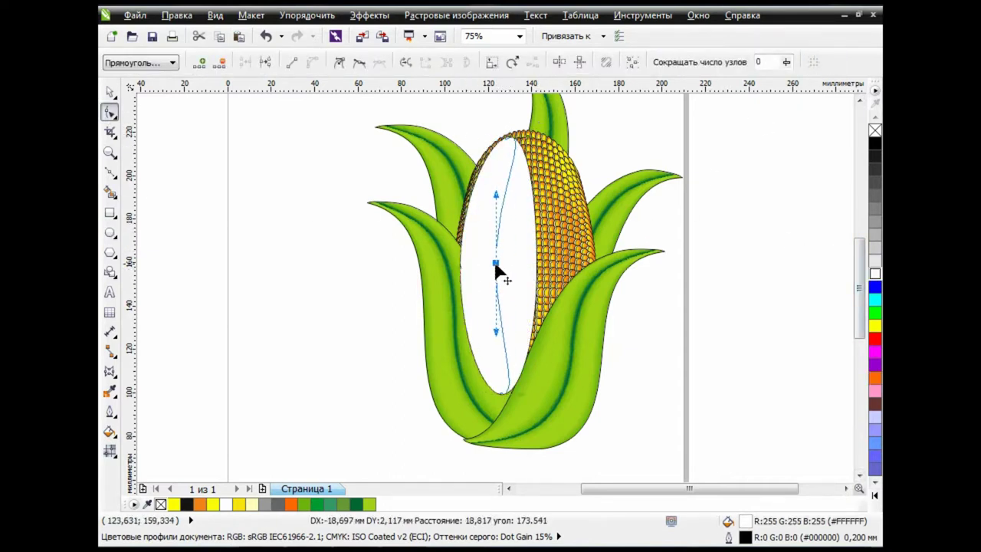
left_click(462, 250)
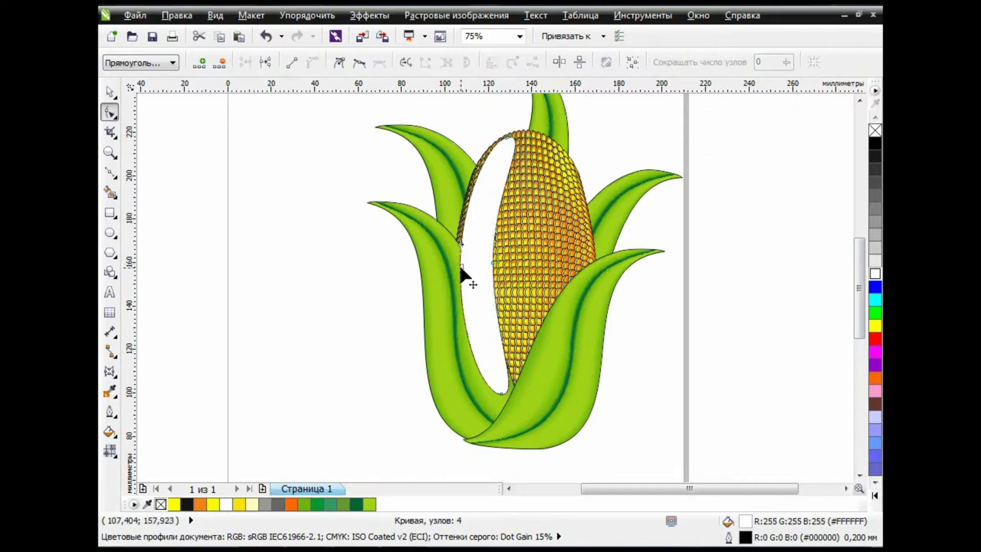
left_click_drag(506, 136, 506, 135)
left_click_drag(503, 399, 503, 403)
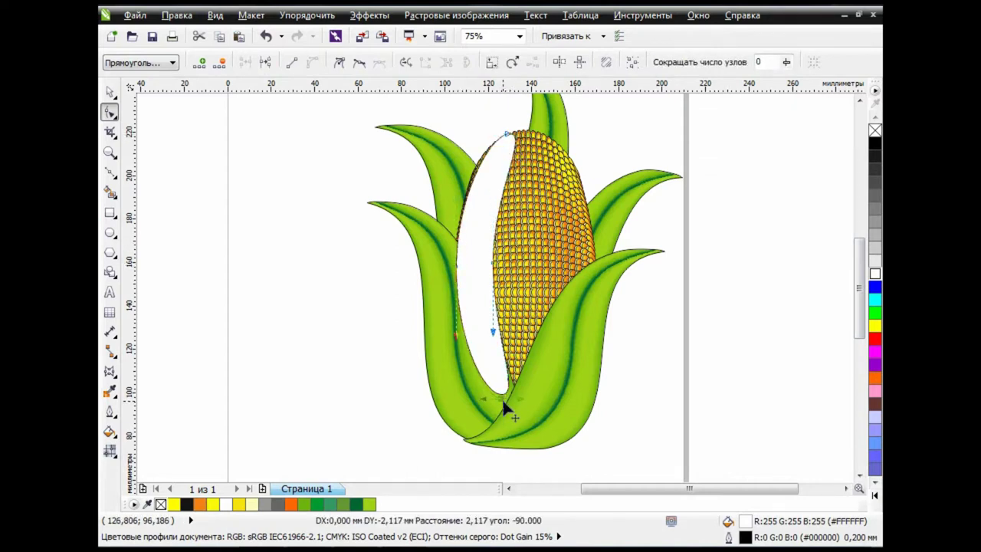
left_click_drag(493, 269, 504, 269)
left_click_drag(510, 158, 508, 136)
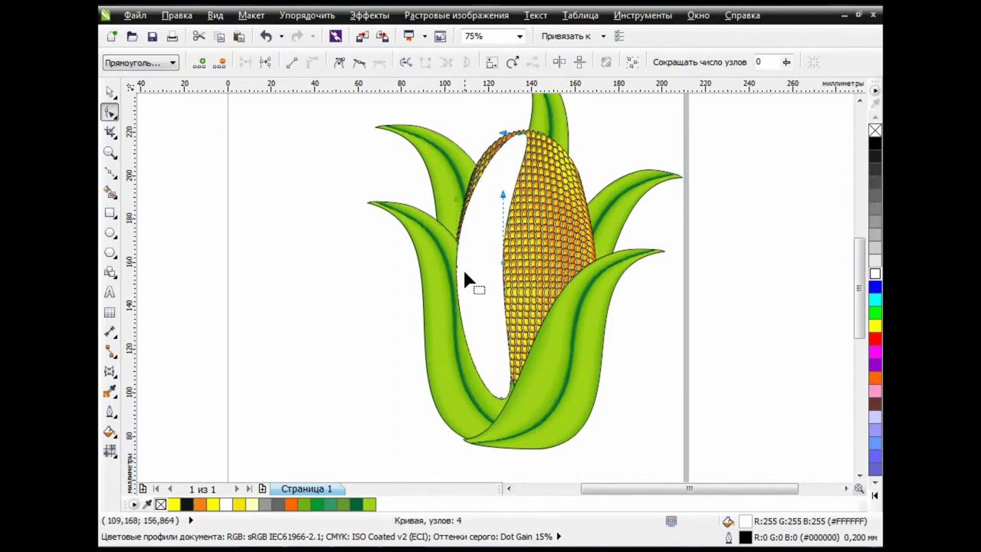
left_click_drag(502, 397, 505, 397)
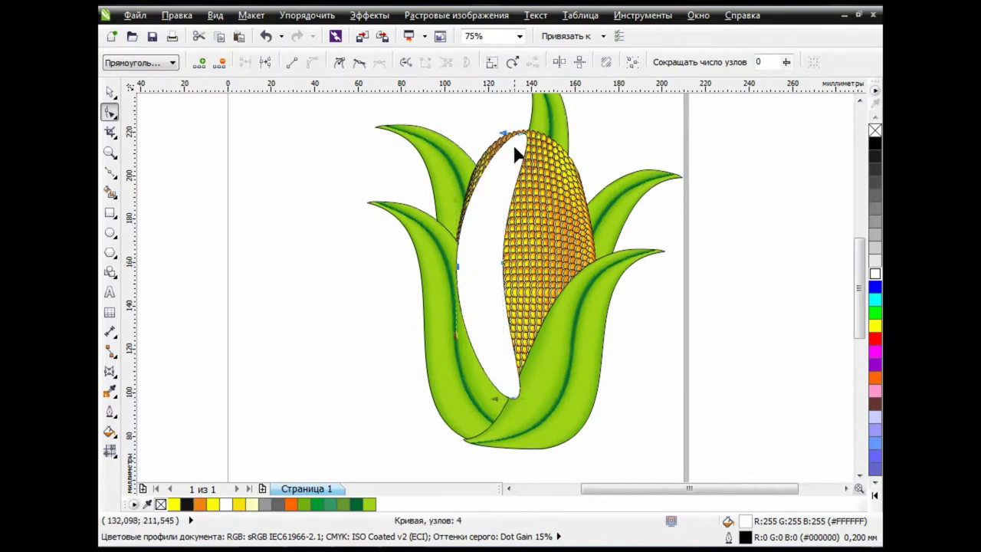
left_click_drag(520, 134, 521, 136)
Fade the white highlight with a linear transparency across the cob.
left_click(111, 372)
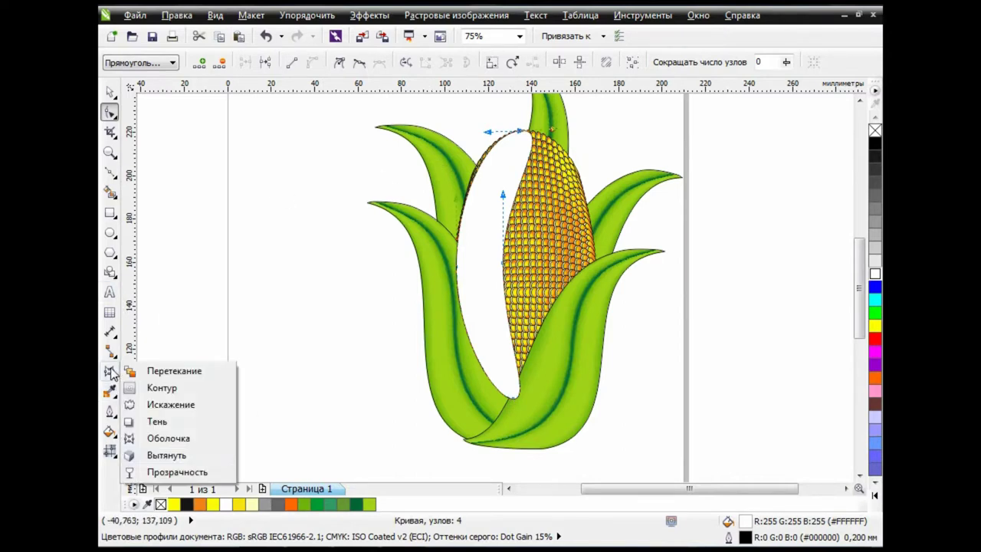
left_click(177, 472)
left_click_drag(317, 229, 558, 263)
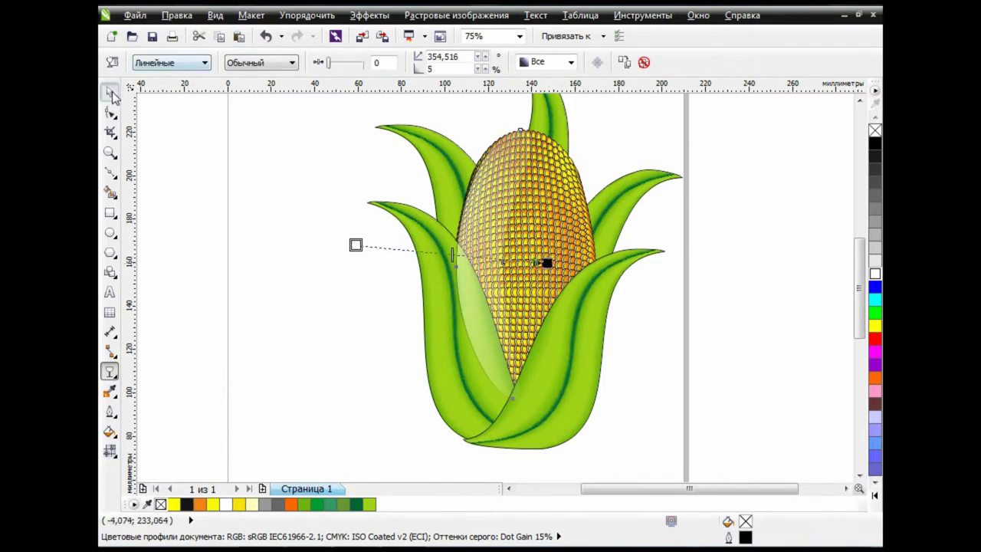
left_click(111, 92)
left_click(432, 261)
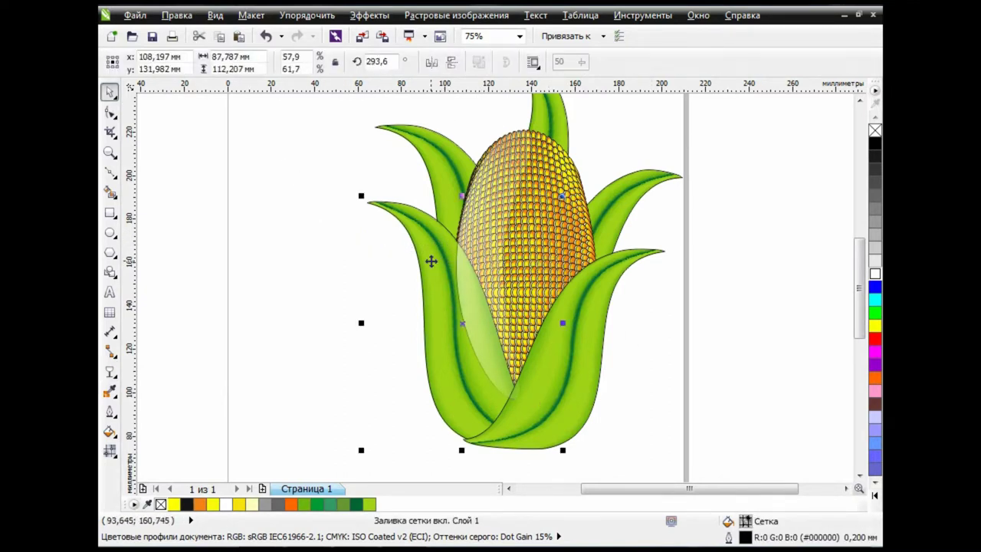
left_click(265, 36)
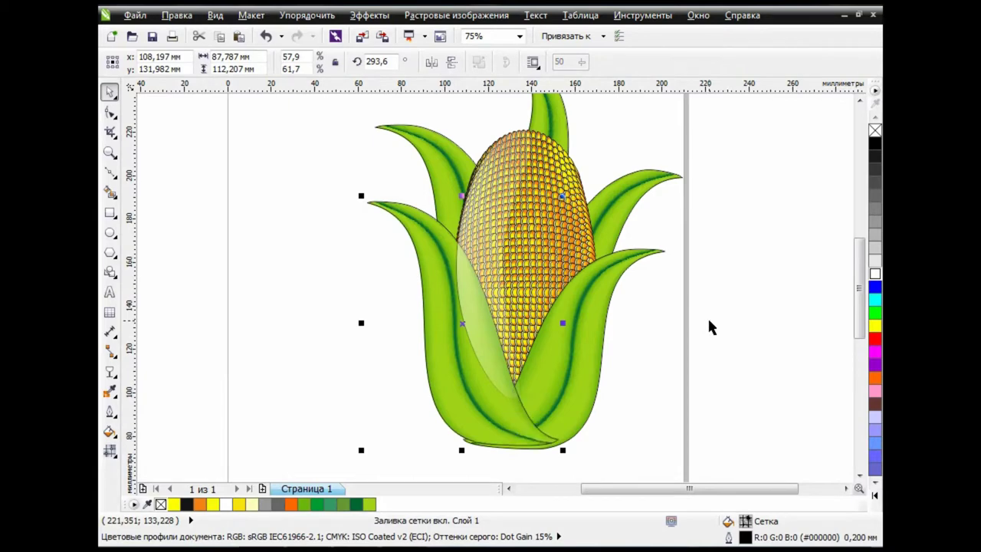
left_click(605, 367)
left_click(697, 364)
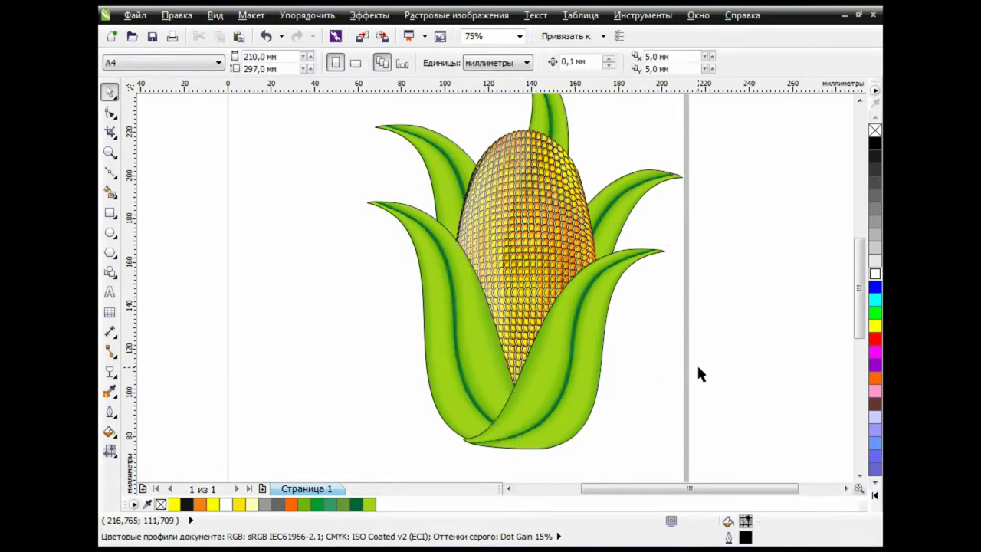
scroll(608, 335, "down", 1)
scroll(659, 372, "up", 1)
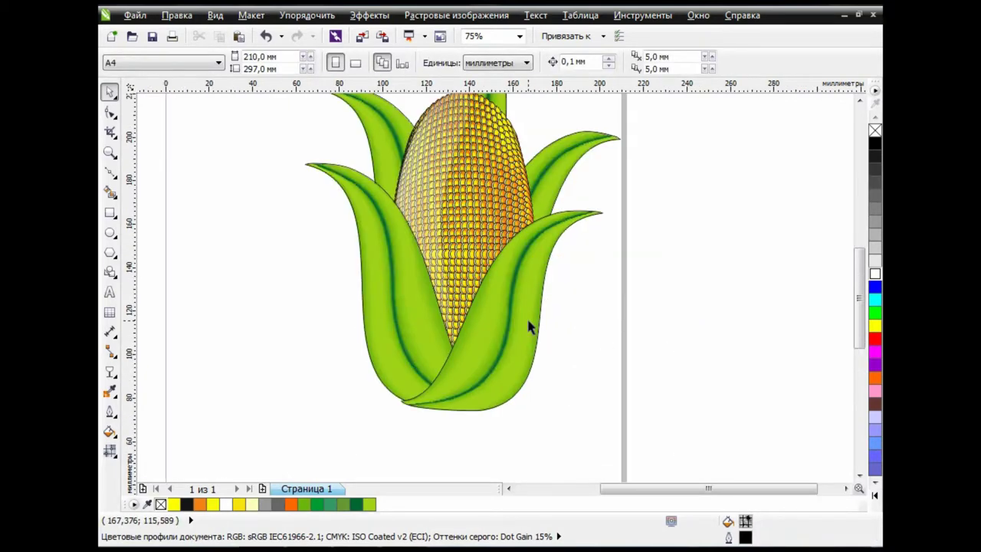
scroll(463, 223, "down", 1)
Group the cob with all its husk leaves and tilt the group about 30° clockwise.
scroll(857, 309, "up", 1)
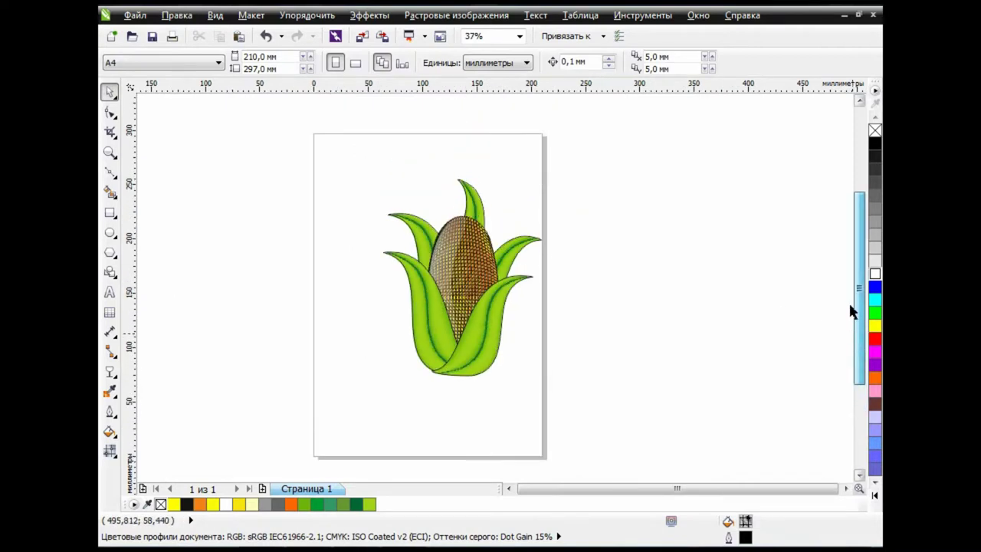
left_click(510, 489)
key("Tab")
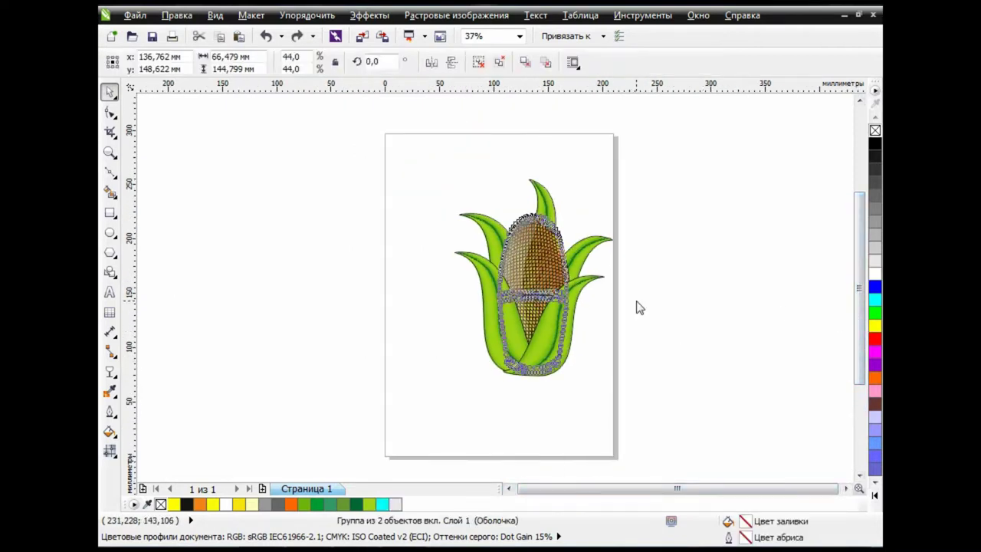
left_click_drag(419, 285, 469, 115)
key("ctrl+g")
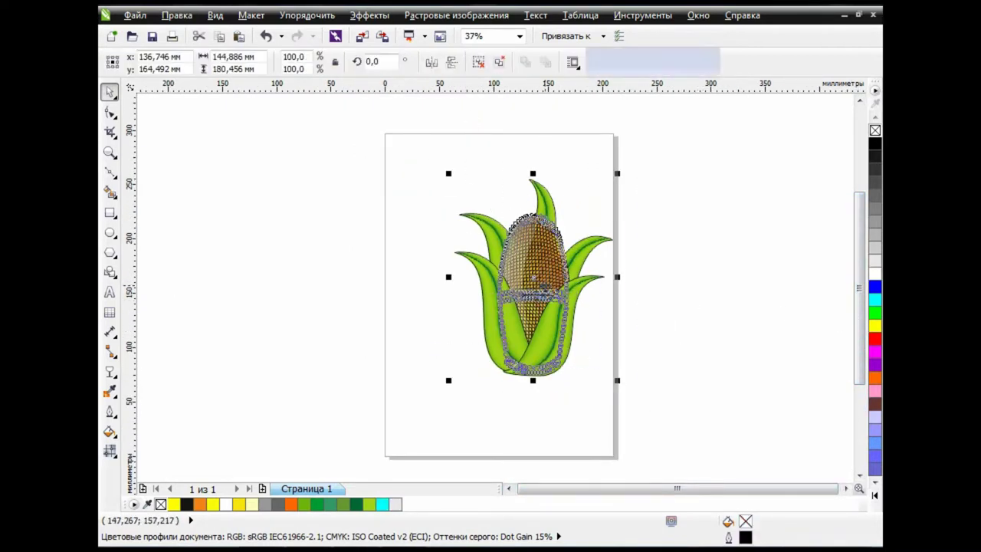
left_click_drag(546, 251, 542, 229)
left_click_drag(622, 160, 700, 259)
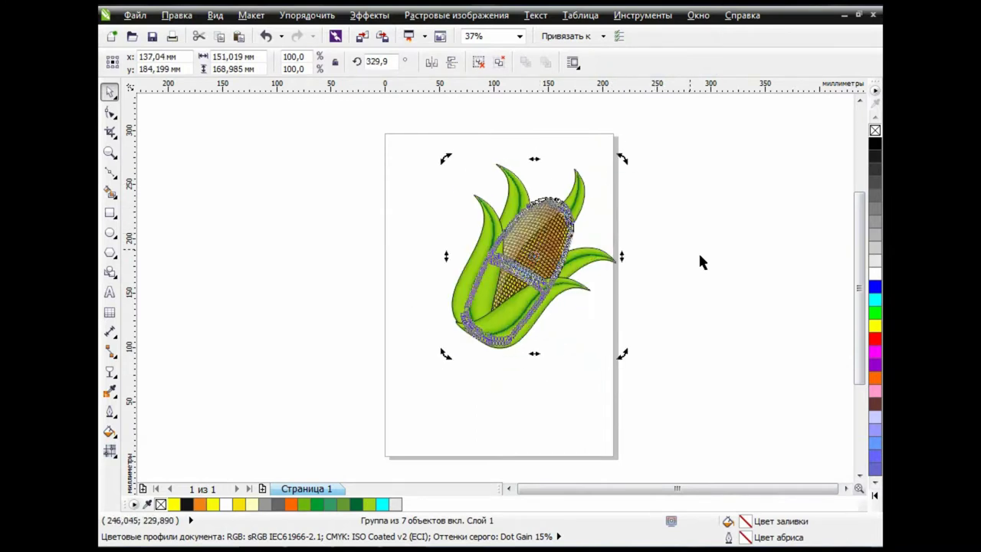
Place a copy at the left, tilted about 32° the other way and scaled to 68%.
left_click(241, 38)
left_click_drag(545, 257, 410, 257)
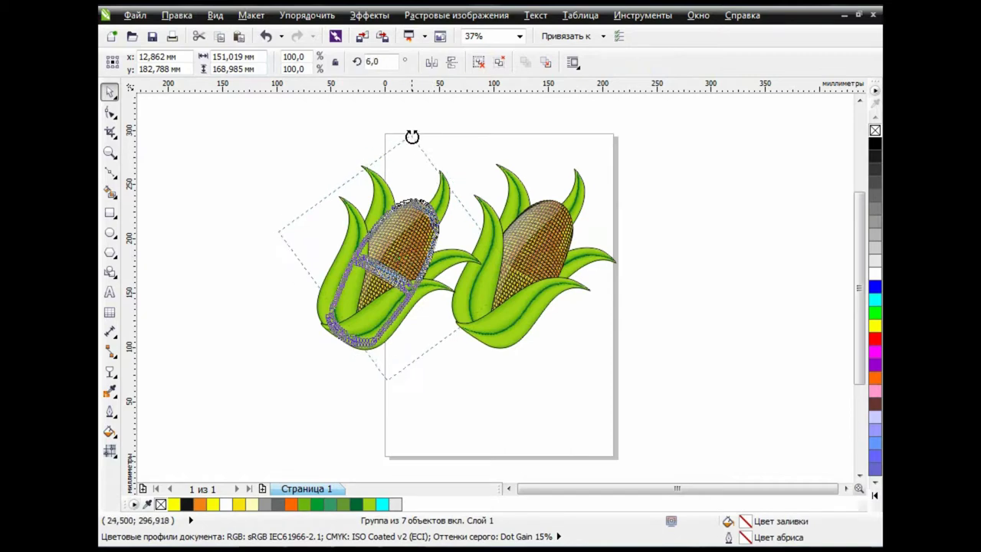
left_click_drag(412, 136, 426, 156)
left_click_drag(392, 124, 403, 130)
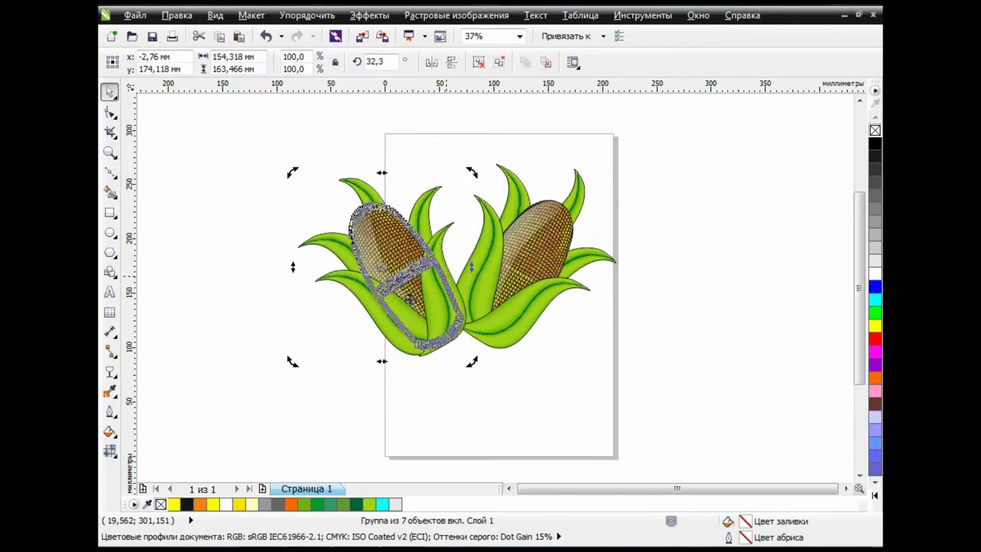
left_click(448, 294)
mouse_move(328, 164)
left_mouse_down()
mouse_move(384, 201)
mouse_move(385, 224)
left_mouse_up()
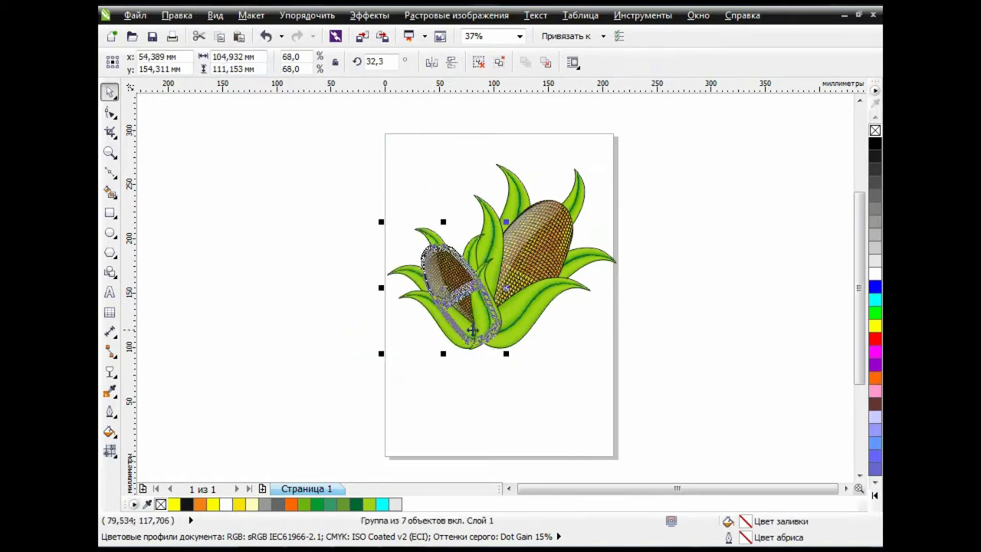
left_click(618, 372)
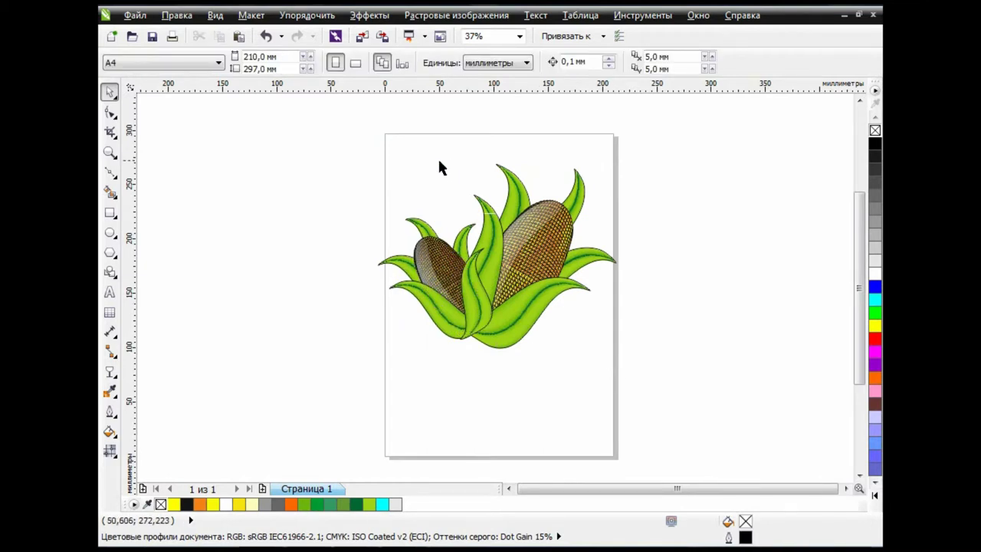
Drop a mirrored copy at lower right, scaled to about 40% and laid flat.
left_click_drag(451, 268, 532, 306)
left_click(564, 329)
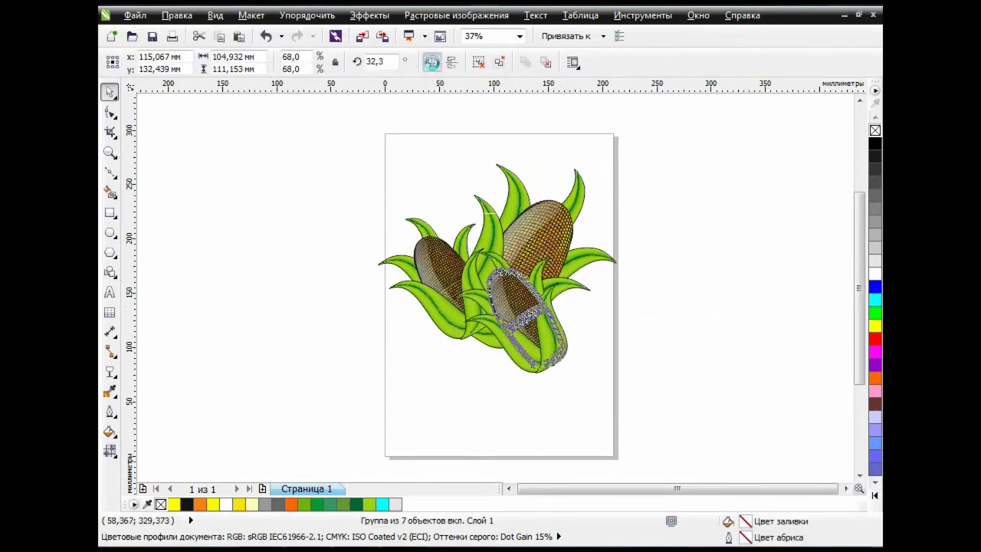
left_click(432, 61)
mouse_move(571, 252)
left_mouse_down()
mouse_move(506, 331)
mouse_move(540, 318)
mouse_move(620, 340)
left_mouse_up()
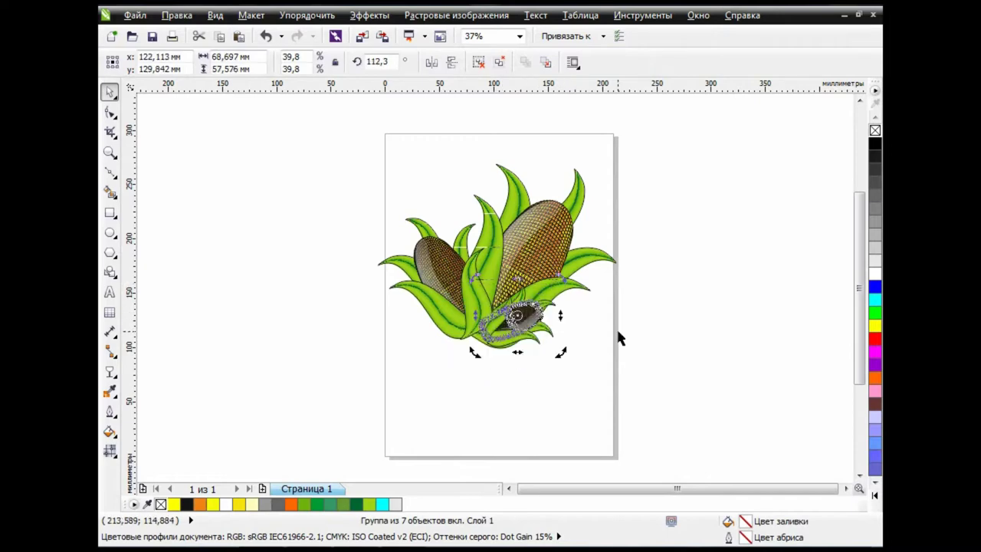
left_click(612, 328)
scroll(529, 348, "up", 2)
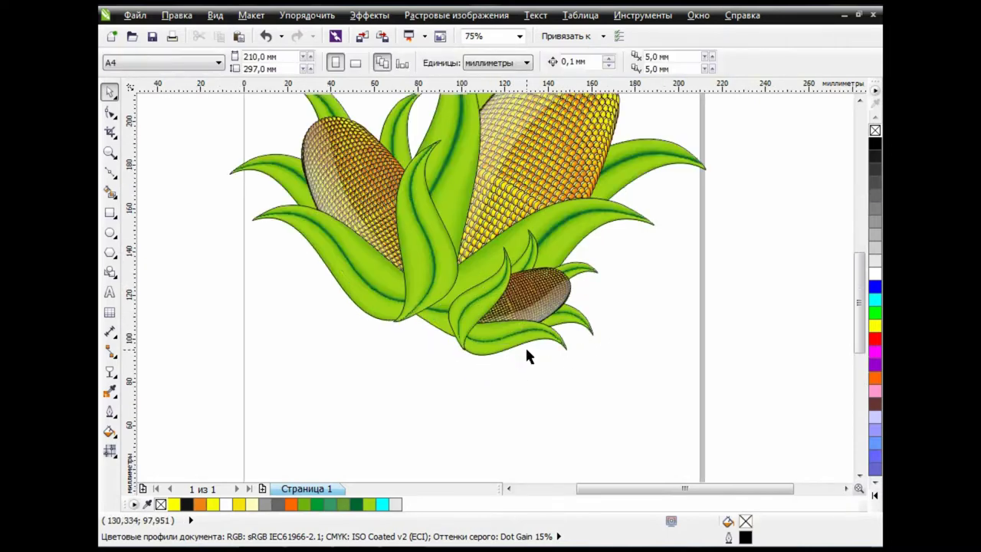
scroll(521, 326, "down", 2)
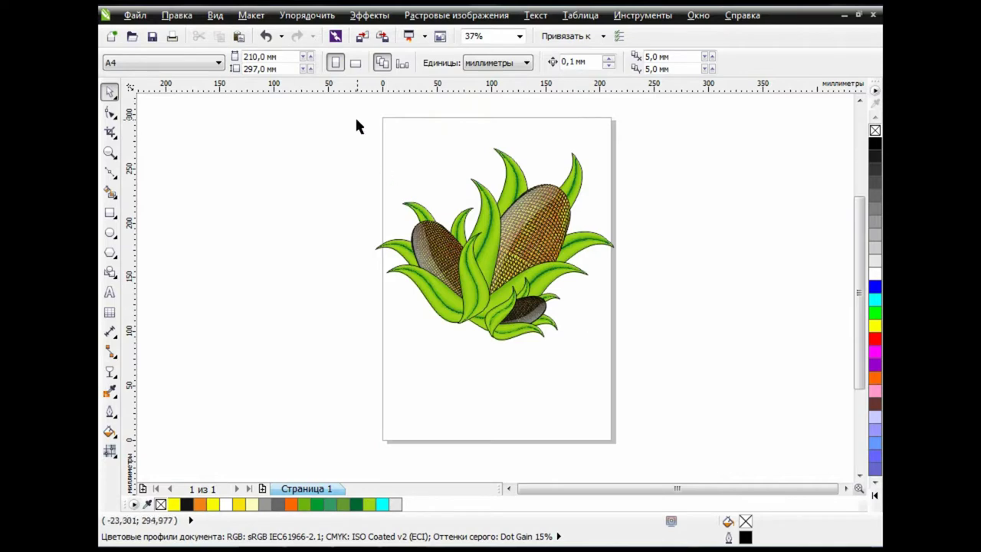
Mirror the small lower cob horizontally and rotate it to point up-right, about 297°.
left_click_drag(357, 125, 693, 400)
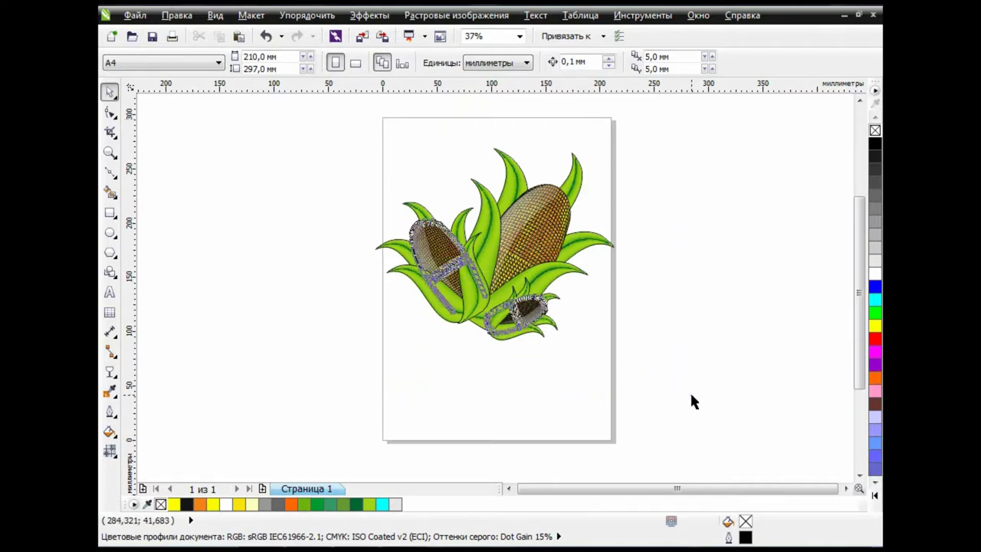
left_click(670, 263)
scroll(532, 340, "up", 2)
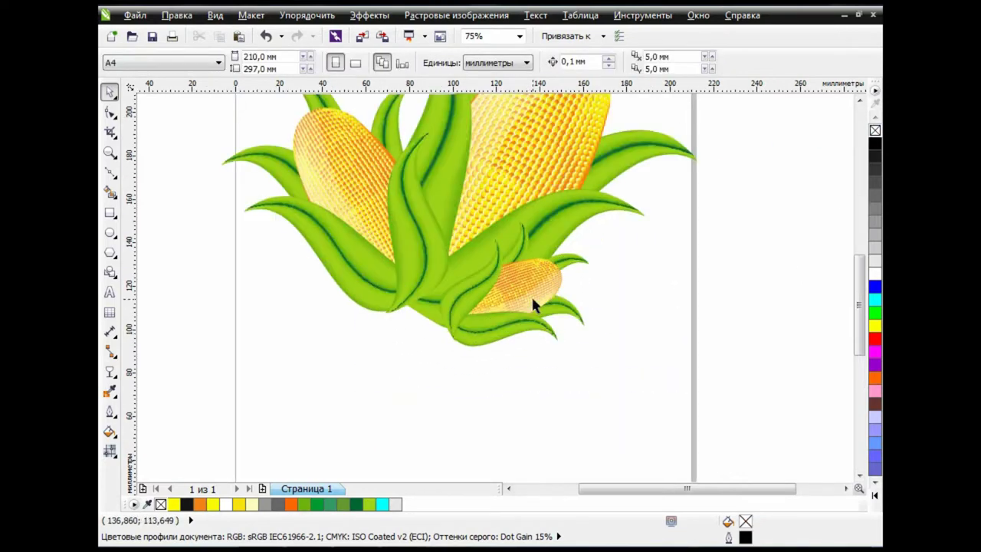
left_click(531, 295)
left_click(453, 66)
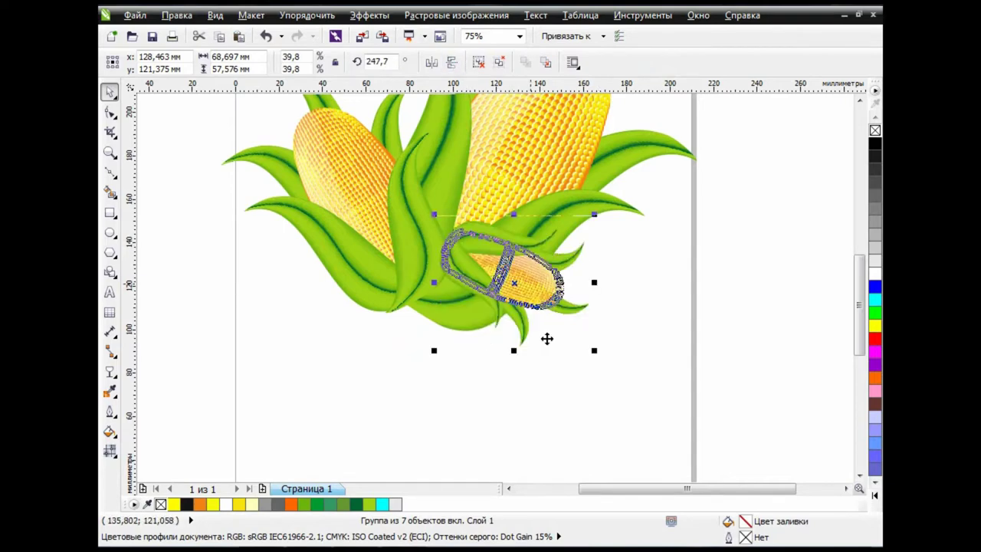
left_click_drag(424, 305, 430, 308)
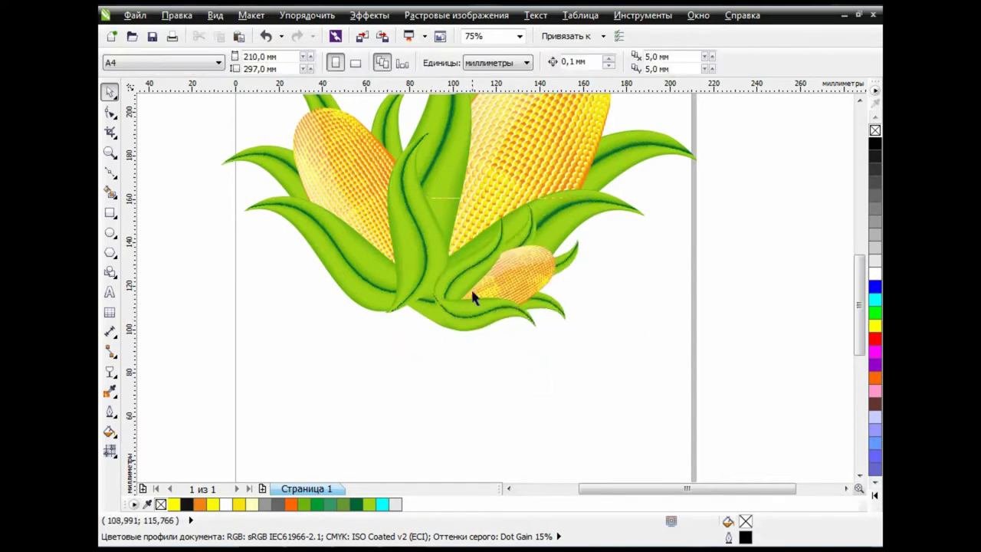
left_click(633, 264)
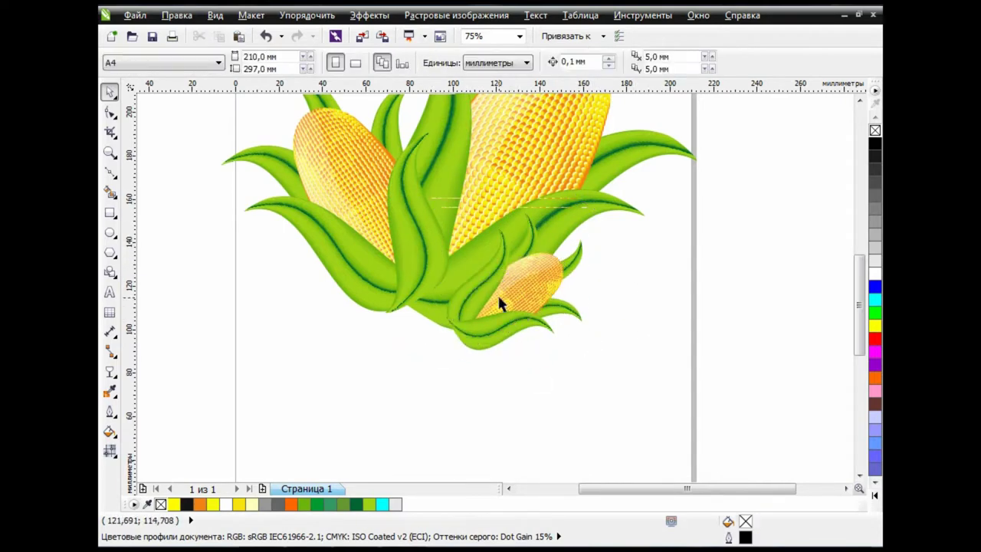
Save the drawing with Ctrl+S and pick the Freehand tool.
scroll(498, 293, "down", 2)
key("ctrl+s")
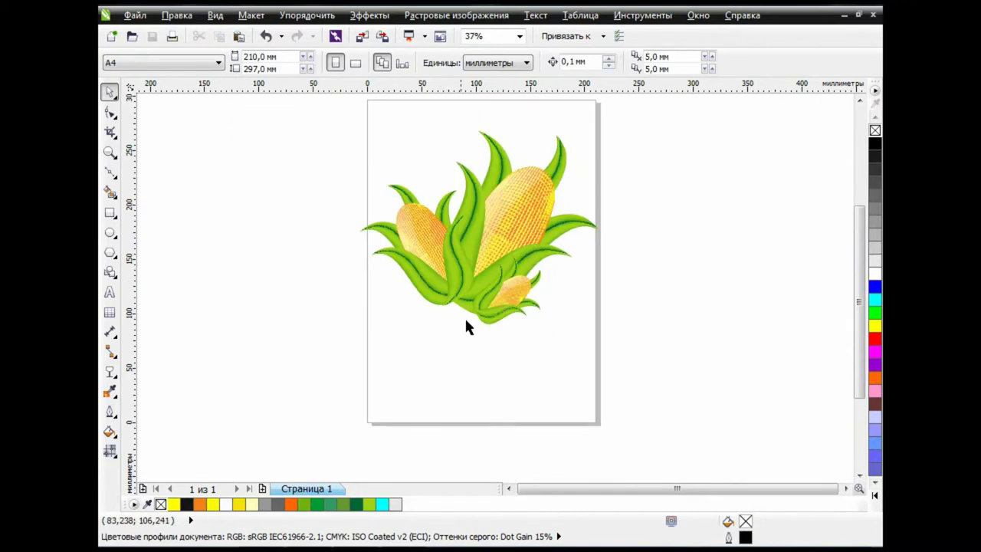
left_click(119, 178)
left_click(130, 172)
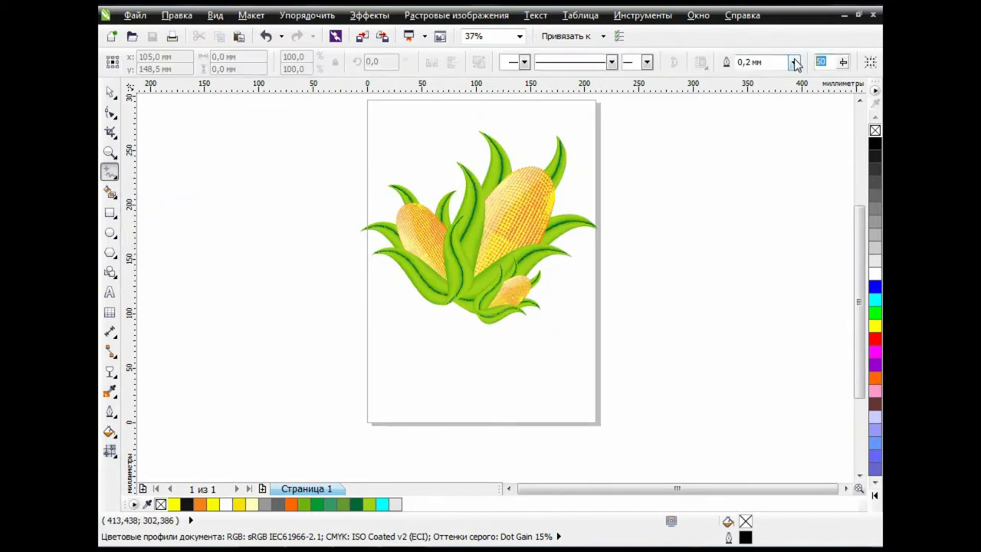
Draw a looping freehand stem curve down from beneath the husks.
left_click_drag(460, 305, 445, 344)
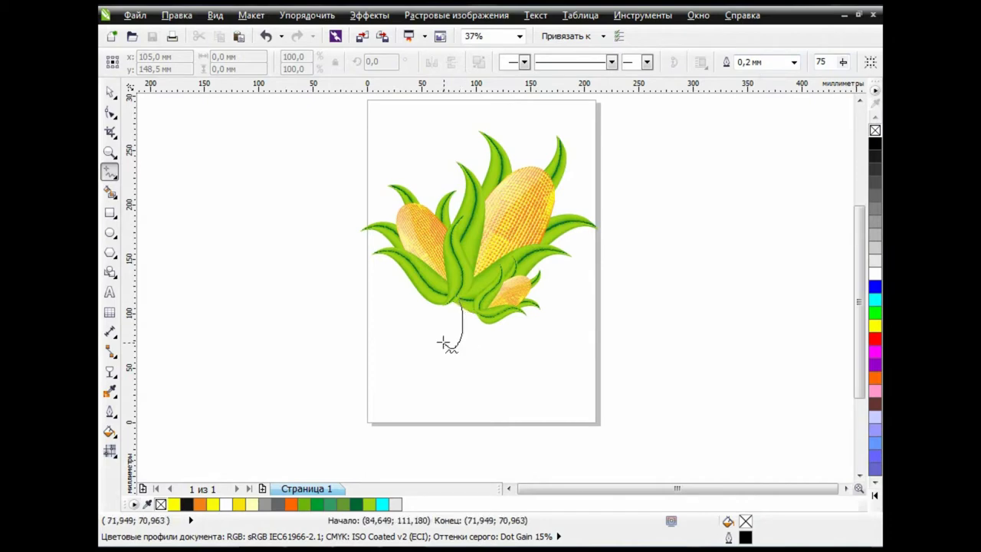
left_click_drag(471, 376, 478, 458)
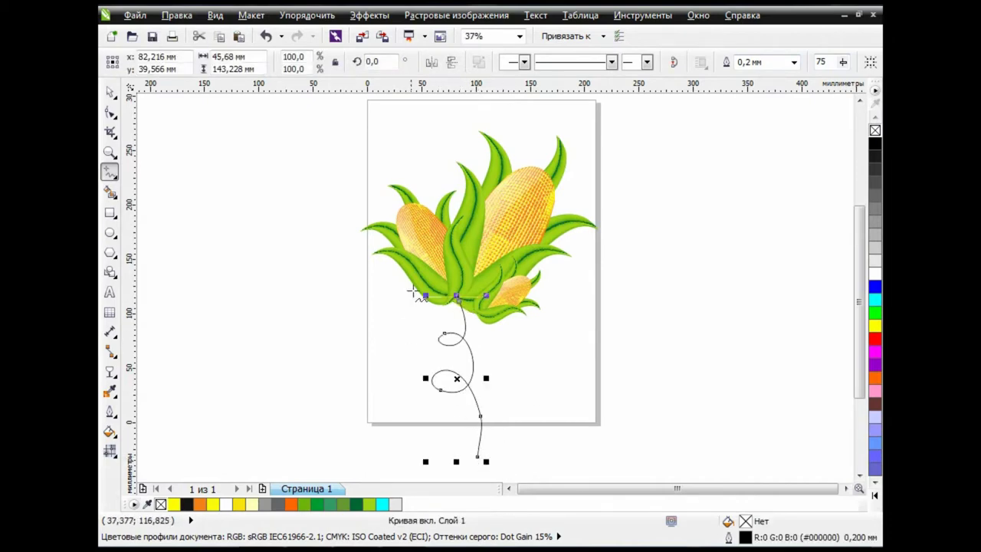
key("space")
left_click(276, 311)
Give the stem curve a 2.5 mm outline and bring up the Outline Pen settings.
scroll(457, 386, "up", 2)
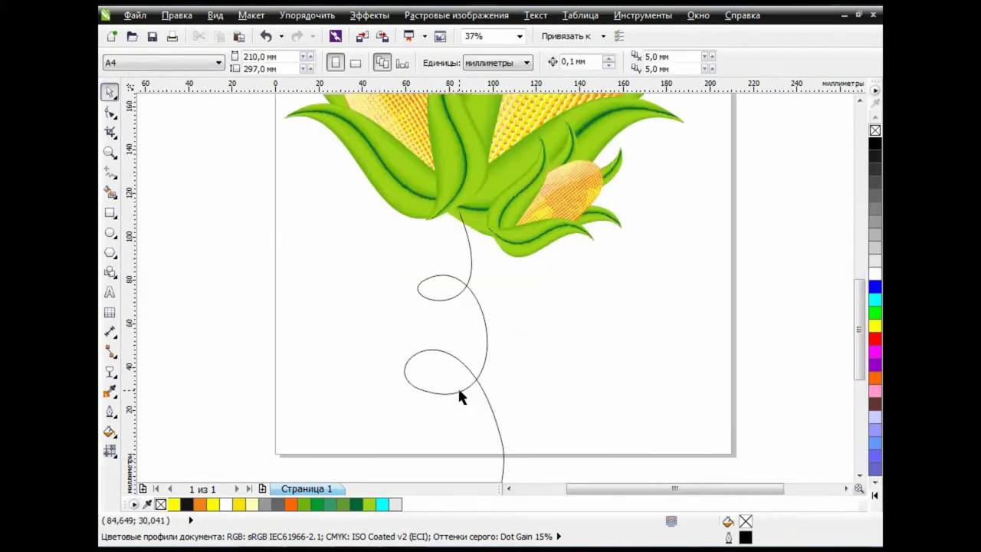
left_click(486, 322)
left_click(109, 411)
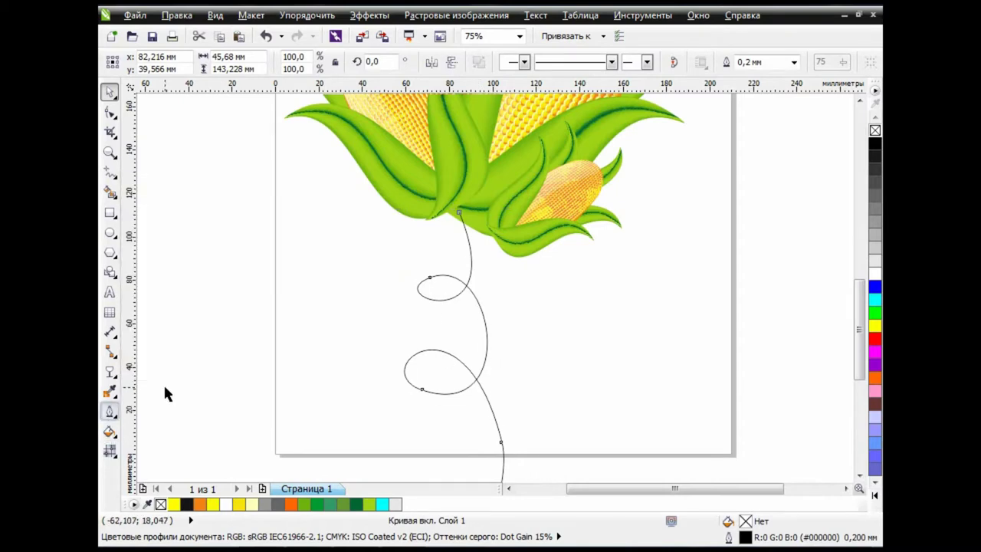
left_click(110, 411)
left_click(188, 190)
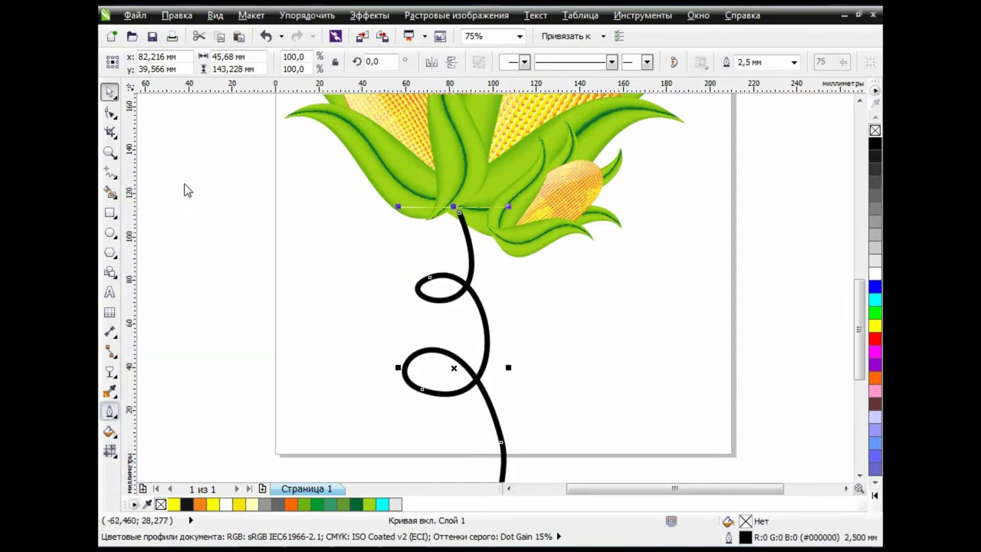
left_click(399, 188)
Set the stem outline width to 10 mm and convert the outline to an object.
left_click(370, 342)
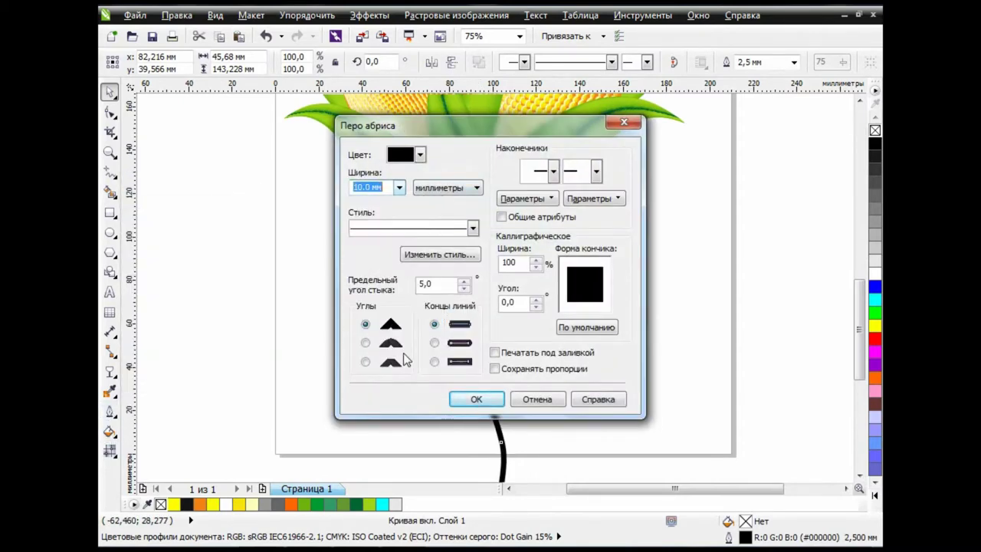
left_click(476, 399)
left_click(309, 15)
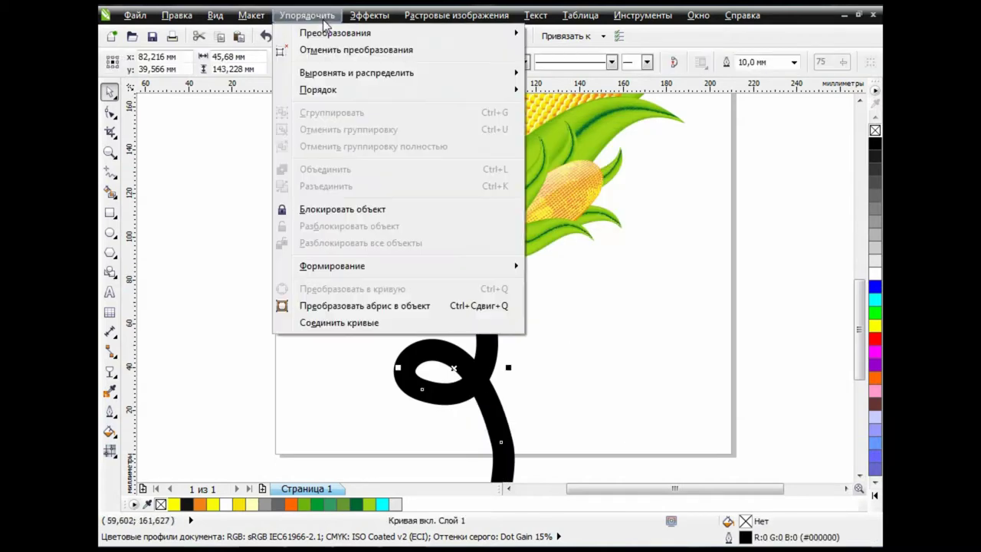
left_click(398, 303)
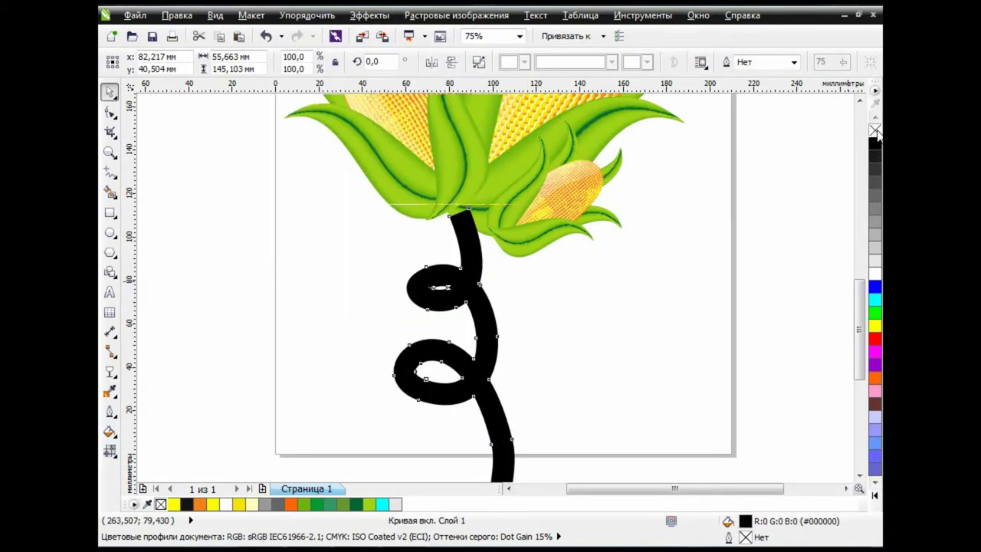
Remove the stem shape's fill, give it a thin black outline, and reselect it.
left_click(875, 132)
right_click(875, 144)
left_click(584, 303)
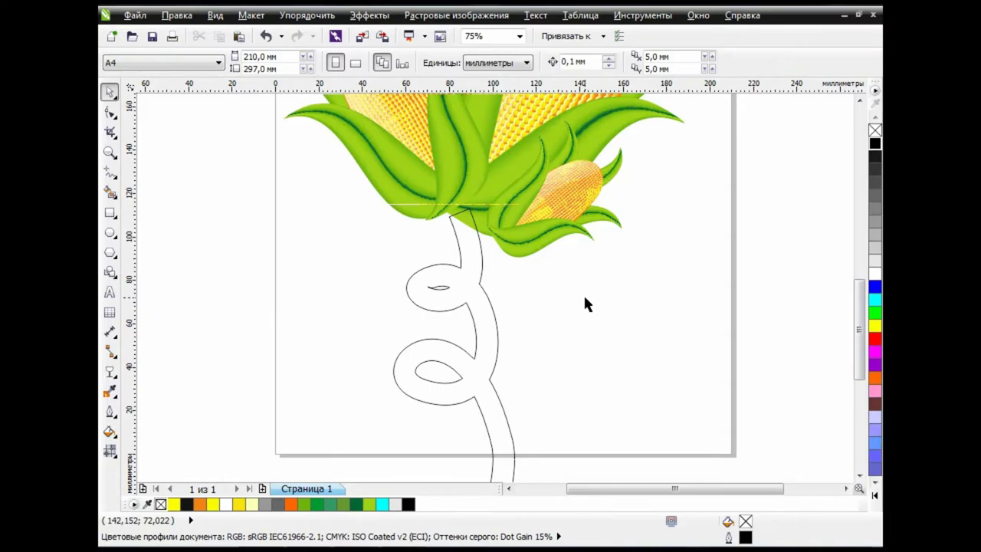
left_click(494, 334)
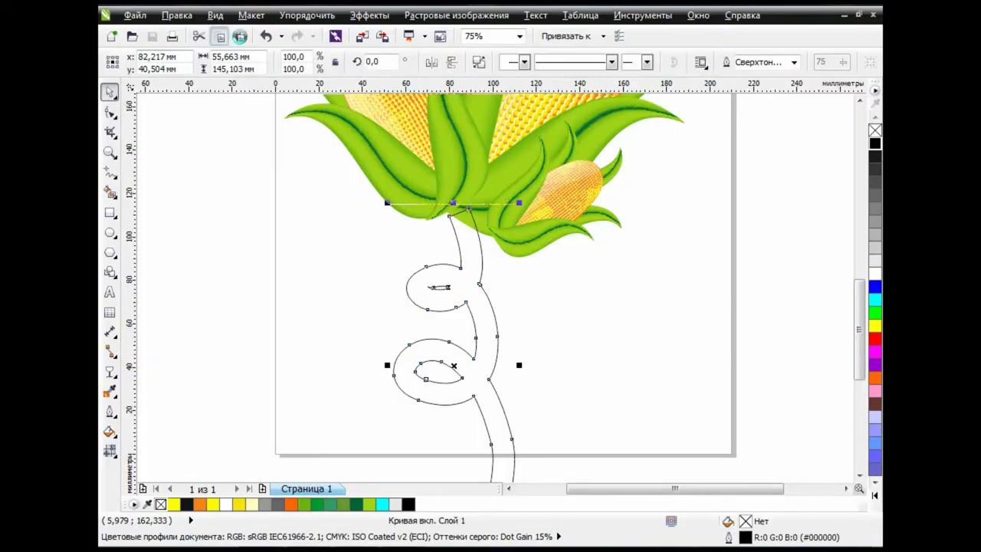
Drag the stem contour's top and inner-curve nodes to reshape where it meets the husks.
left_click(109, 111)
scroll(470, 230, "up", 2)
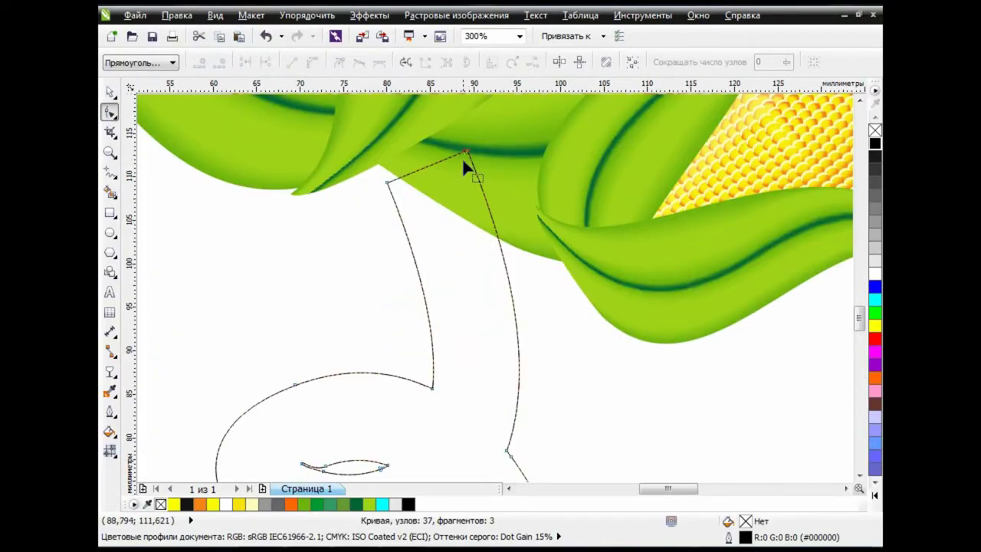
left_click_drag(462, 158, 460, 174)
left_click_drag(387, 182, 413, 193)
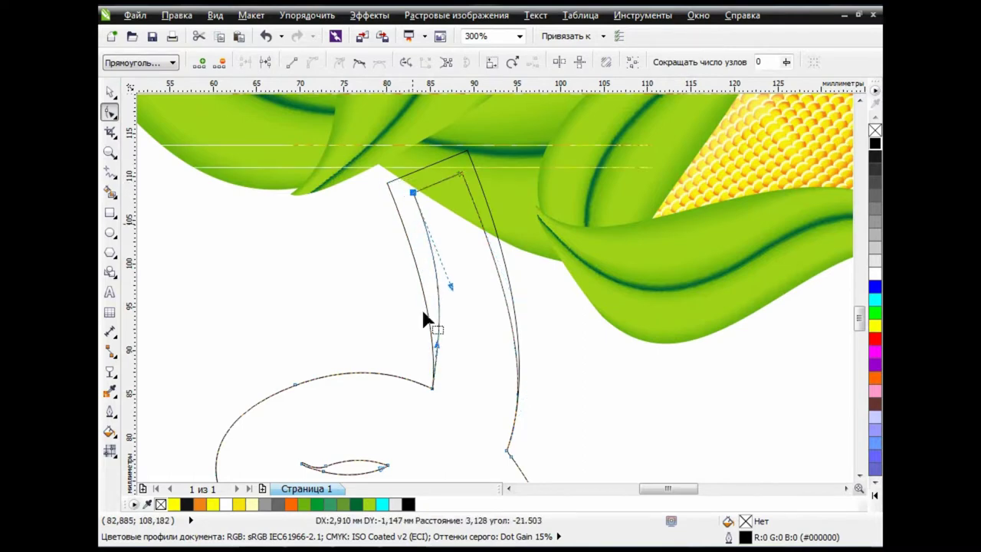
left_click_drag(433, 387, 463, 391)
left_click(463, 168)
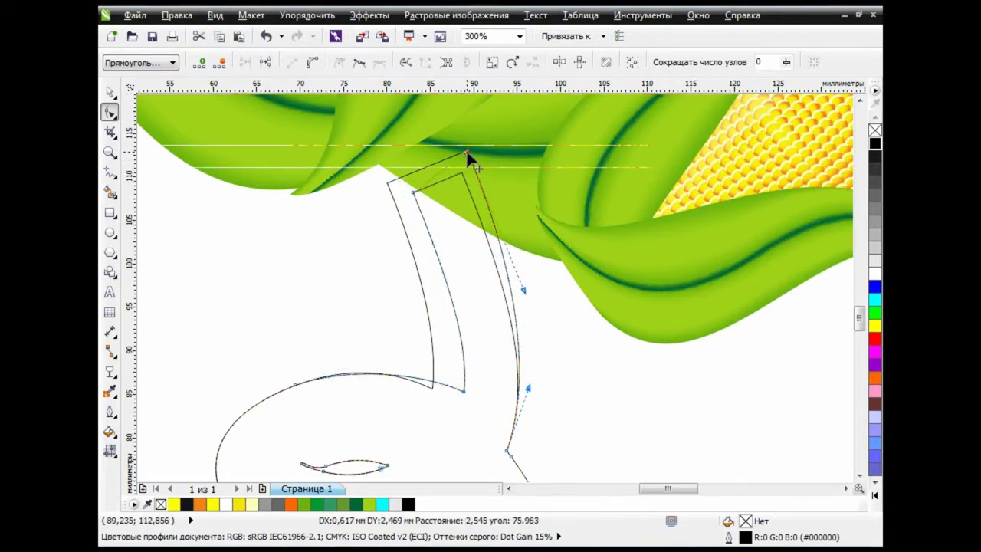
left_click_drag(466, 153, 466, 151)
left_click(423, 192)
left_click_drag(464, 392, 475, 424)
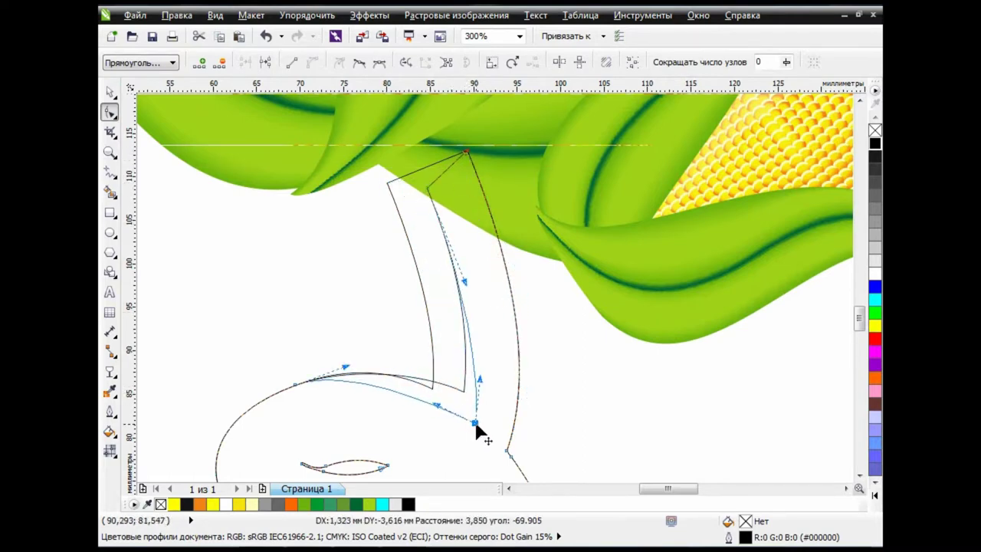
left_click_drag(297, 383, 305, 414)
left_click_drag(859, 319, 859, 335)
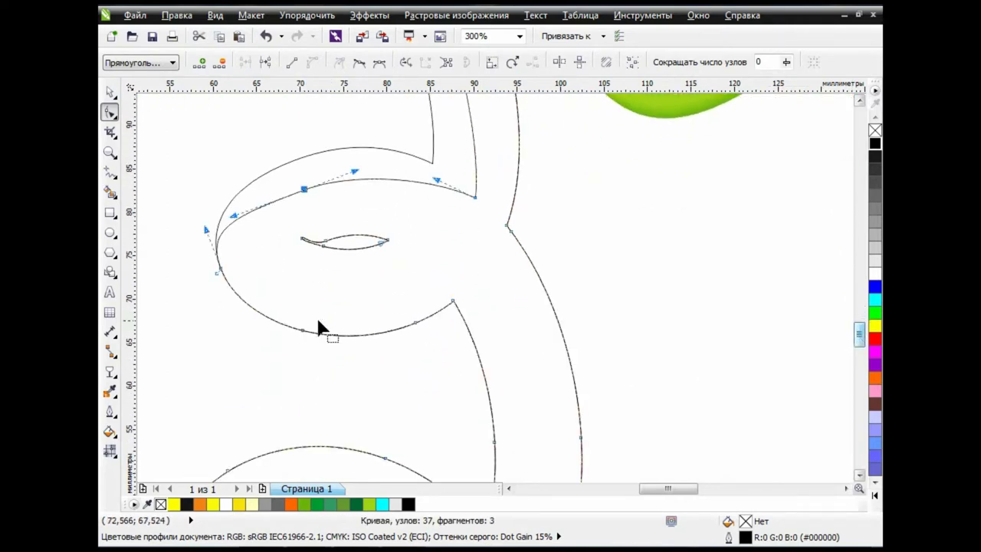
left_click_drag(220, 272, 247, 260)
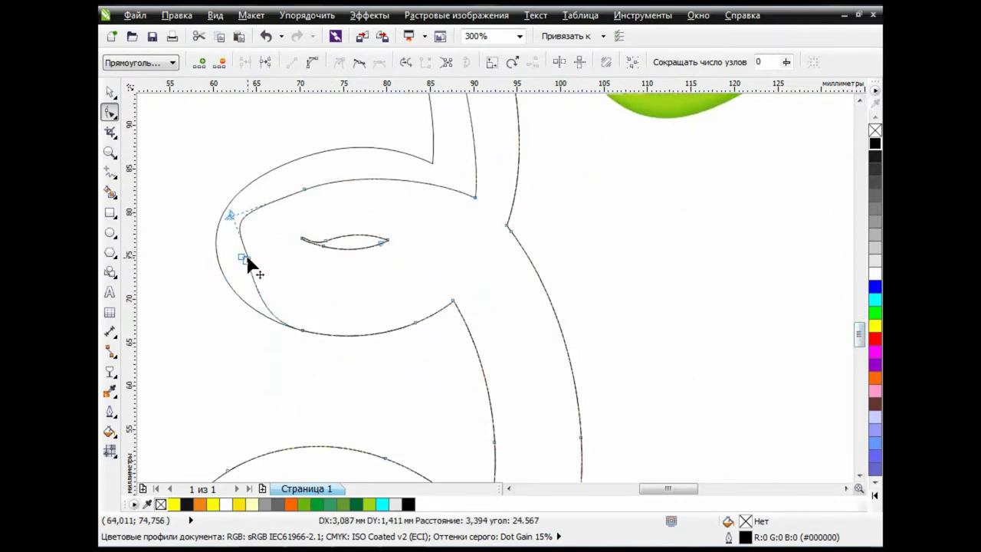
Undo the stray node edits, delete surplus nodes, and smooth the loop's lower-left arc.
key("space")
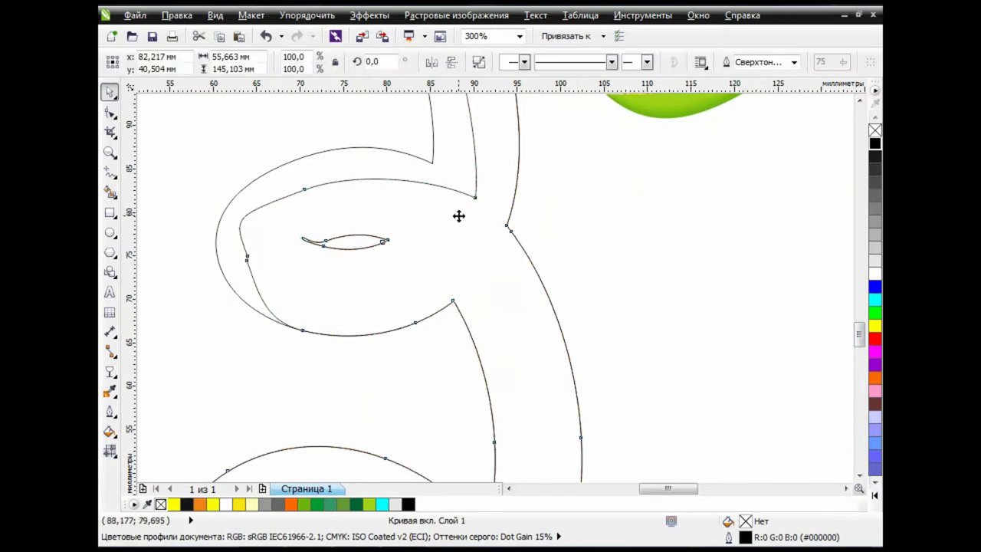
key("ctrl+z")
key("space")
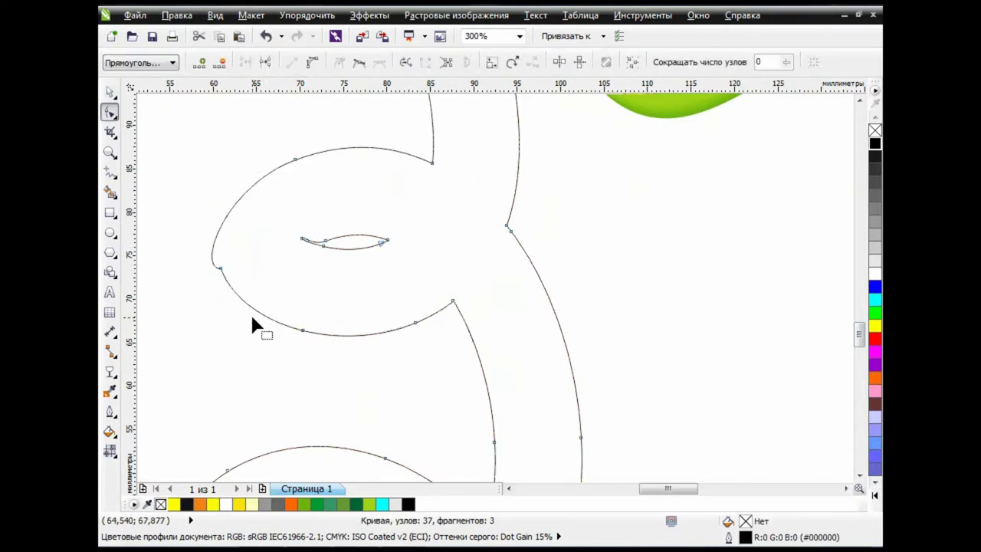
key("ctrl+z")
left_click(220, 270)
key("Delete")
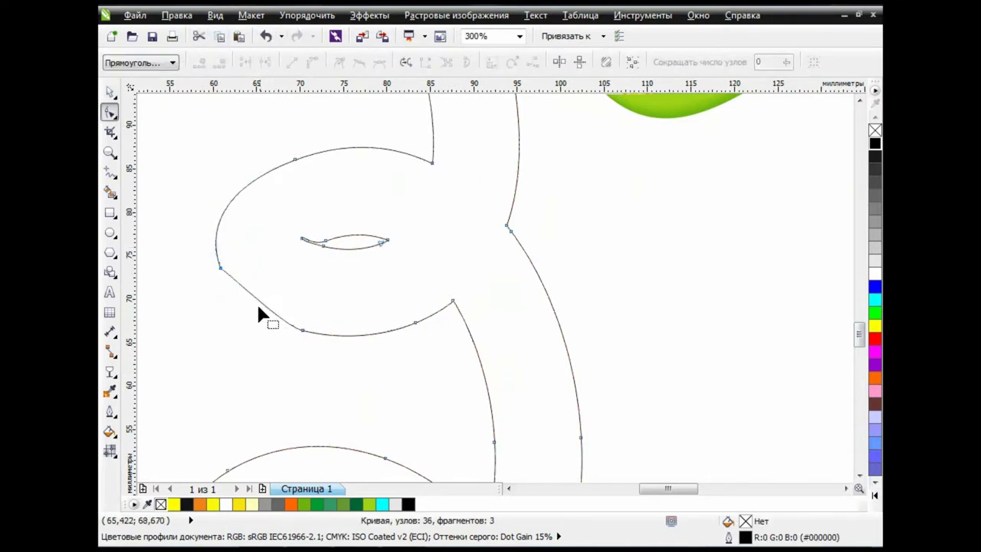
left_click_drag(227, 294, 232, 305)
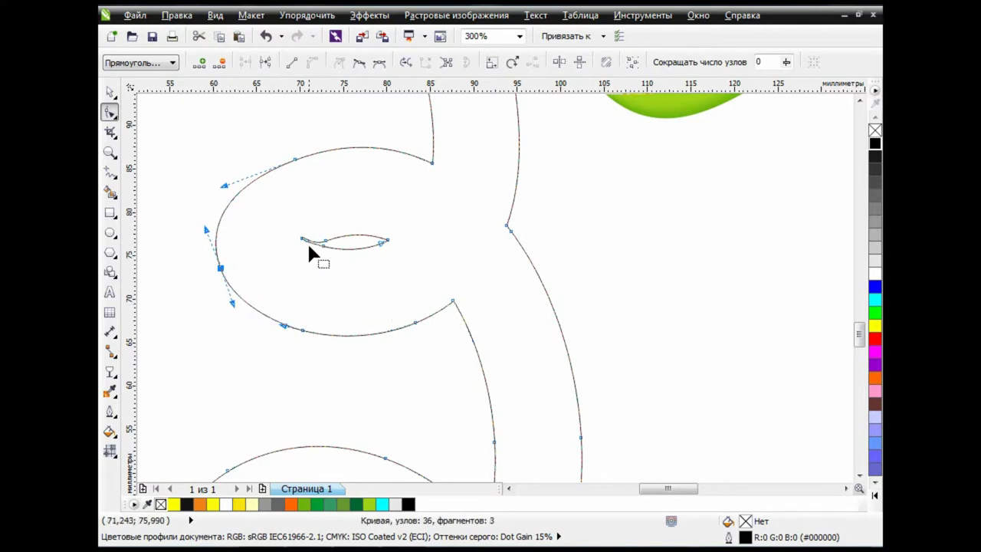
key("Delete")
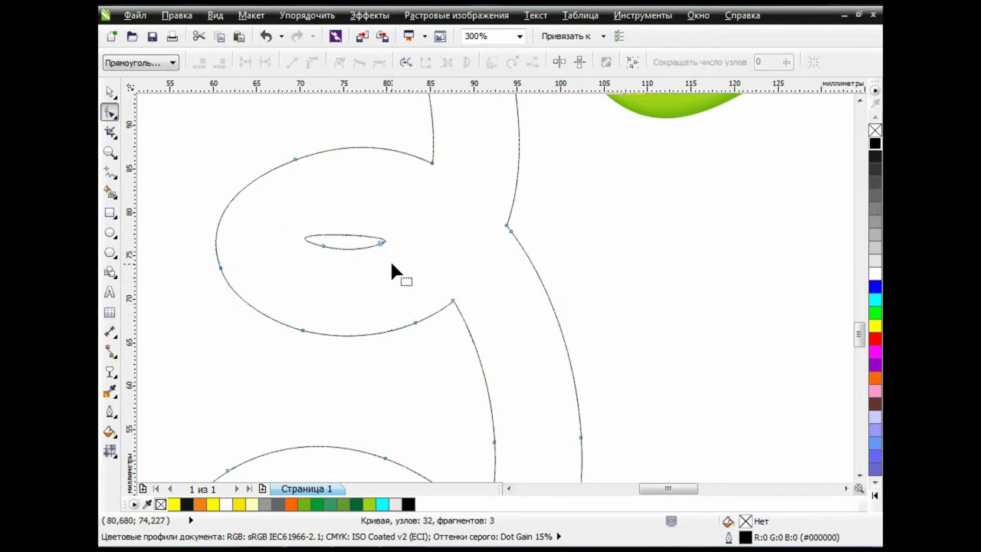
scroll(823, 305, "up", 3)
scroll(694, 343, "down", 6)
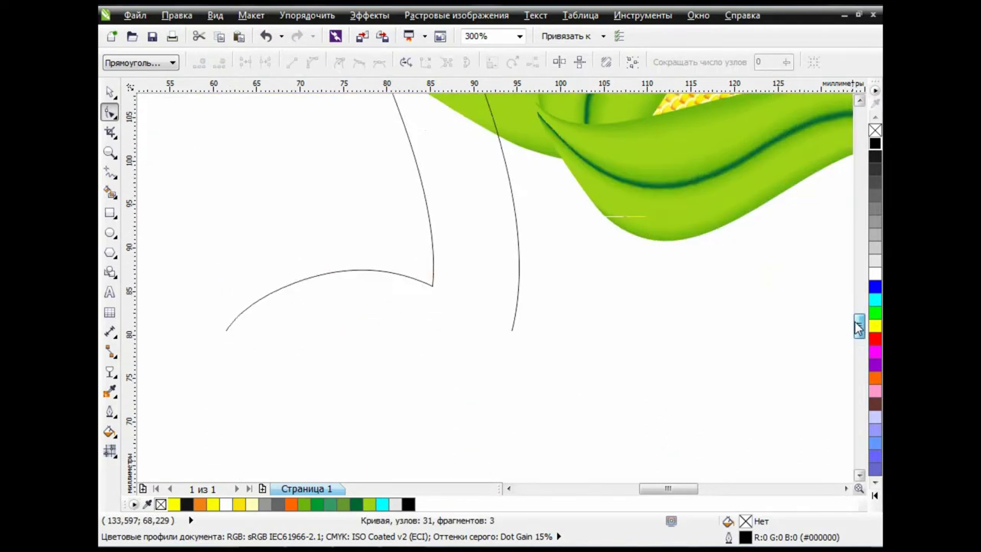
scroll(692, 336, "up", 5)
Move the stem's top-left and lower corner nodes and reshape the upper loop curve.
key("space")
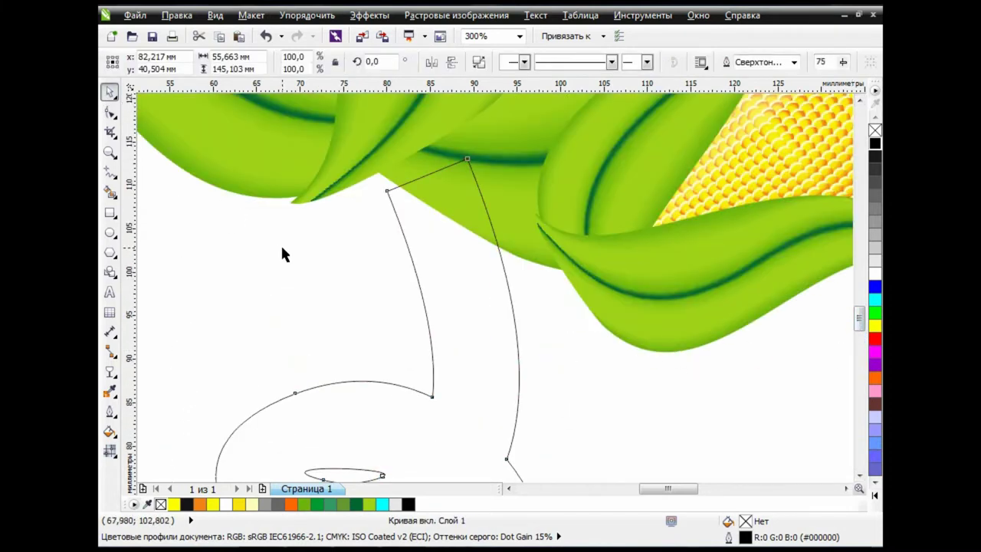
key("F10")
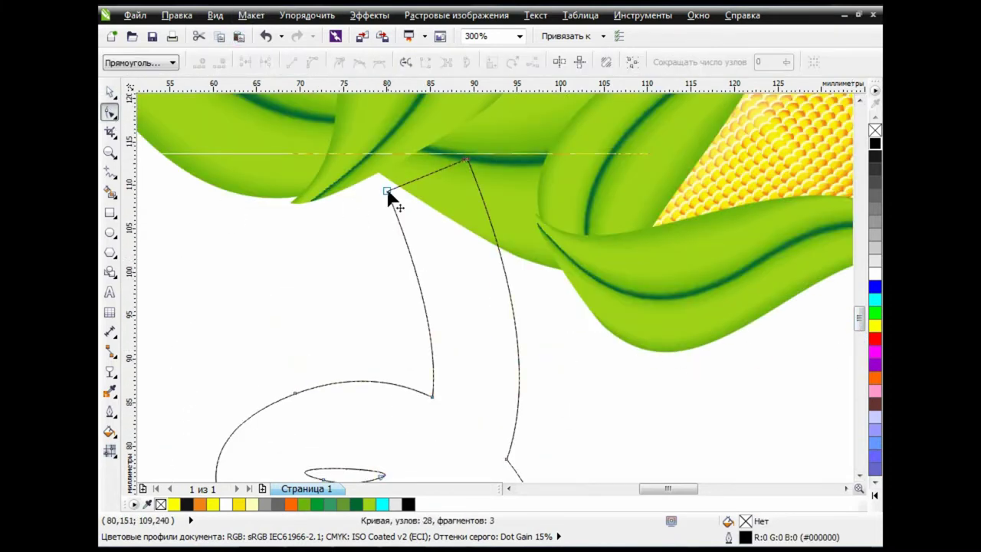
left_click_drag(389, 196, 433, 213)
left_click_drag(434, 397, 479, 424)
left_click_drag(297, 397, 307, 435)
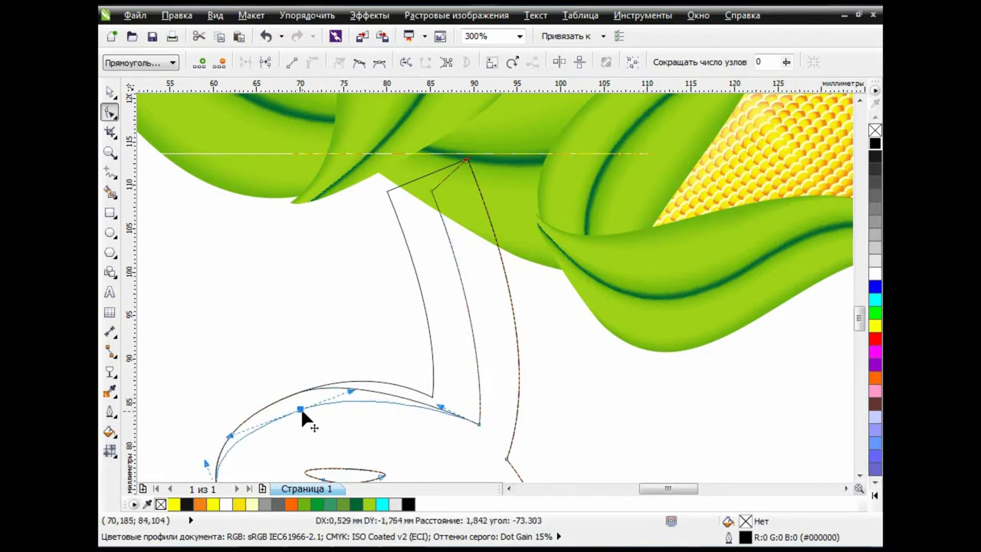
left_click_drag(479, 424, 476, 440)
scroll(736, 432, "down", 3)
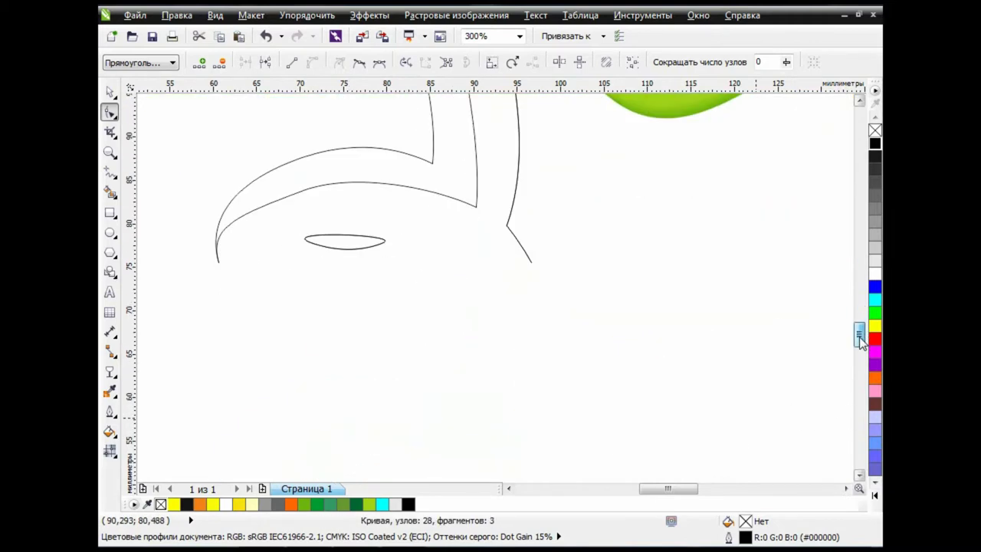
Pull and smooth the inner loop curve of the stem outline.
left_click_drag(245, 217, 259, 201)
left_click_drag(310, 269, 312, 256)
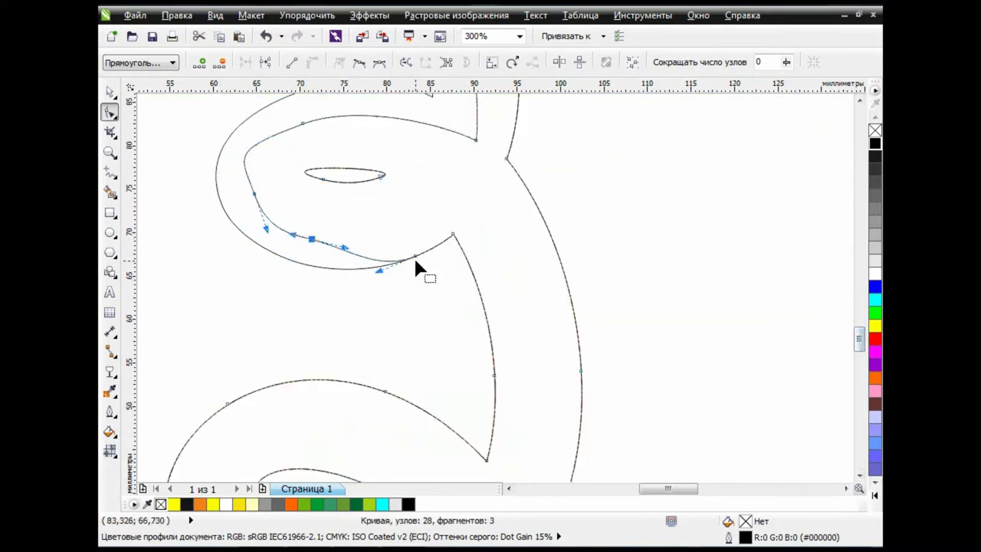
mouse_move(416, 267)
left_mouse_down()
mouse_move(414, 238)
mouse_move(460, 197)
mouse_move(458, 209)
left_mouse_up()
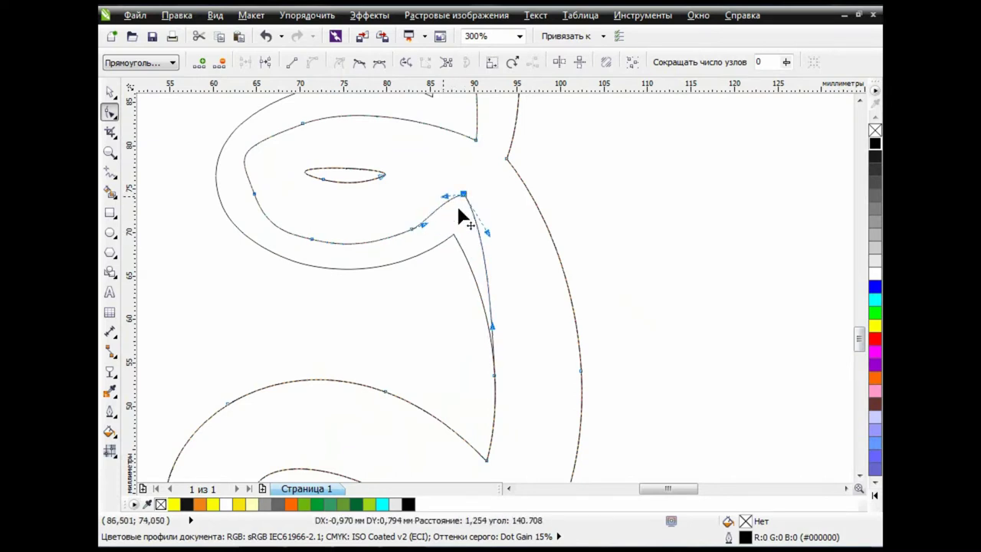
left_click_drag(495, 380, 539, 375)
mouse_move(489, 232)
left_mouse_down()
mouse_move(507, 217)
mouse_move(509, 242)
left_mouse_up()
scroll(505, 225, "down", 3)
Reposition the V-corner and the loop's top, left outer and left inner nodes for a smooth curve.
left_click_drag(541, 146, 548, 158)
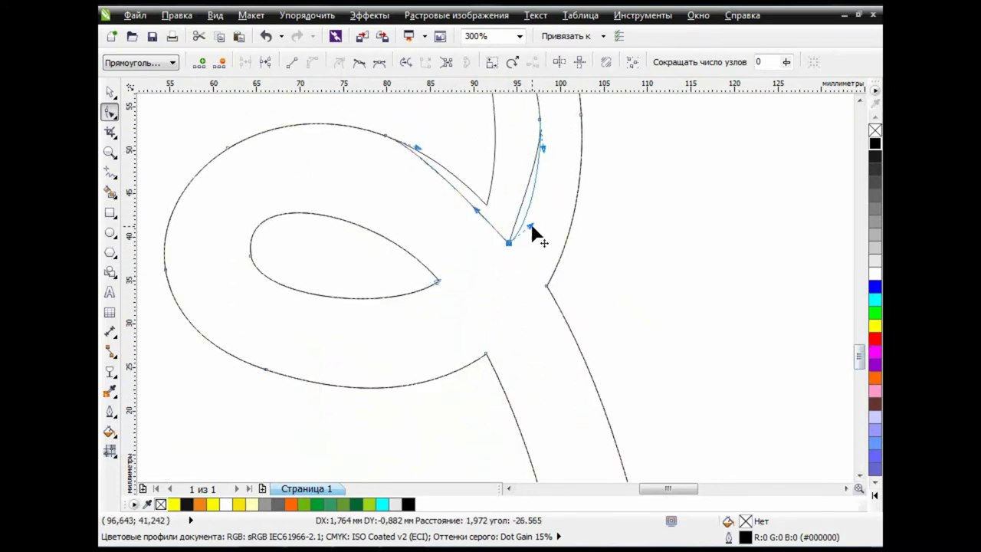
left_click_drag(386, 136, 357, 164)
left_click_drag(509, 243, 512, 269)
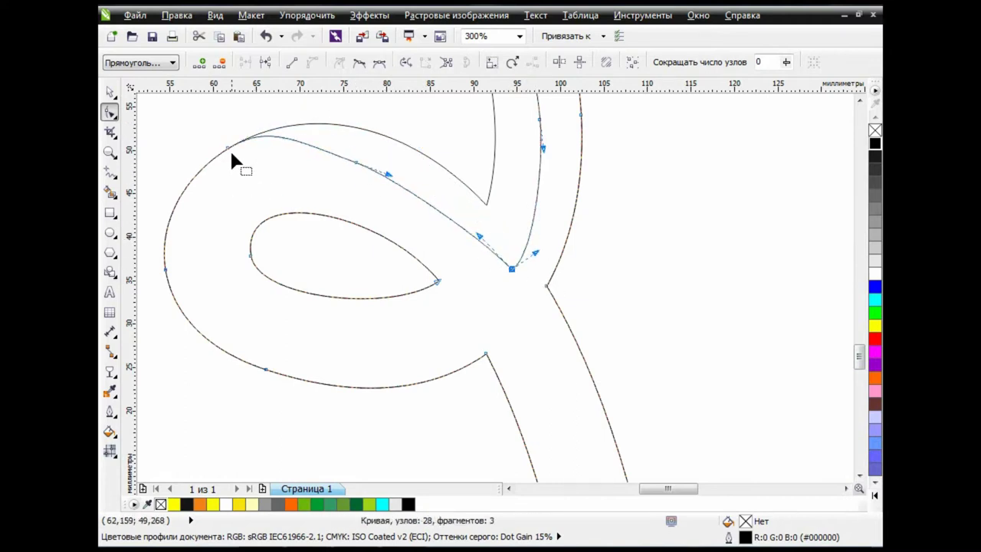
left_click_drag(229, 147, 245, 185)
left_click_drag(166, 269, 202, 269)
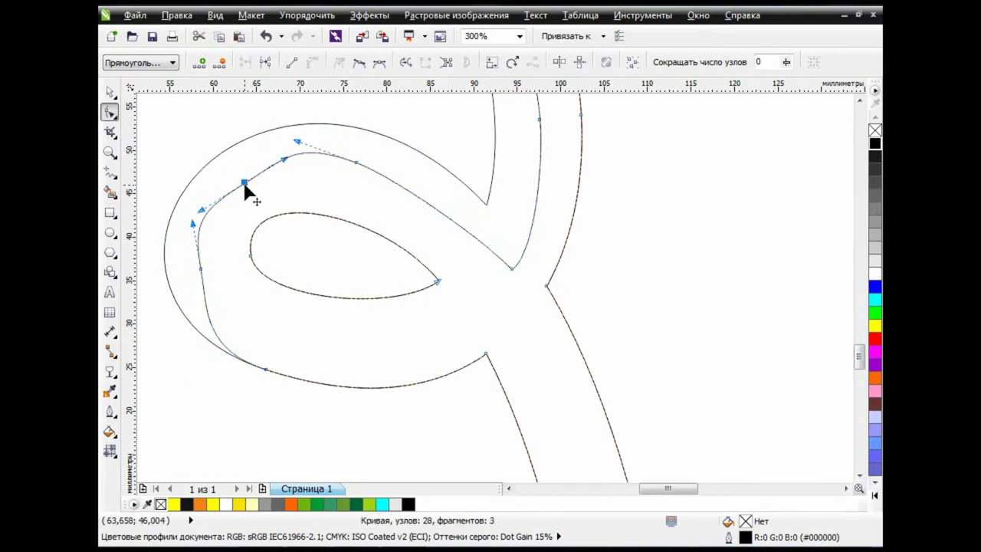
left_click_drag(245, 186, 240, 177)
Reshape the bottom curve of the stem's lower loop.
left_click(111, 372)
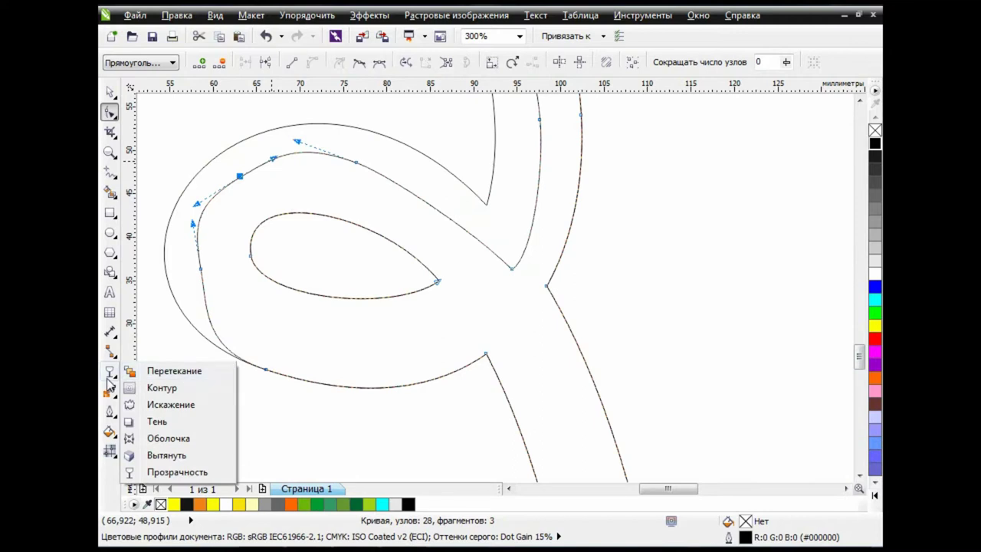
left_click(114, 94)
left_click(110, 112)
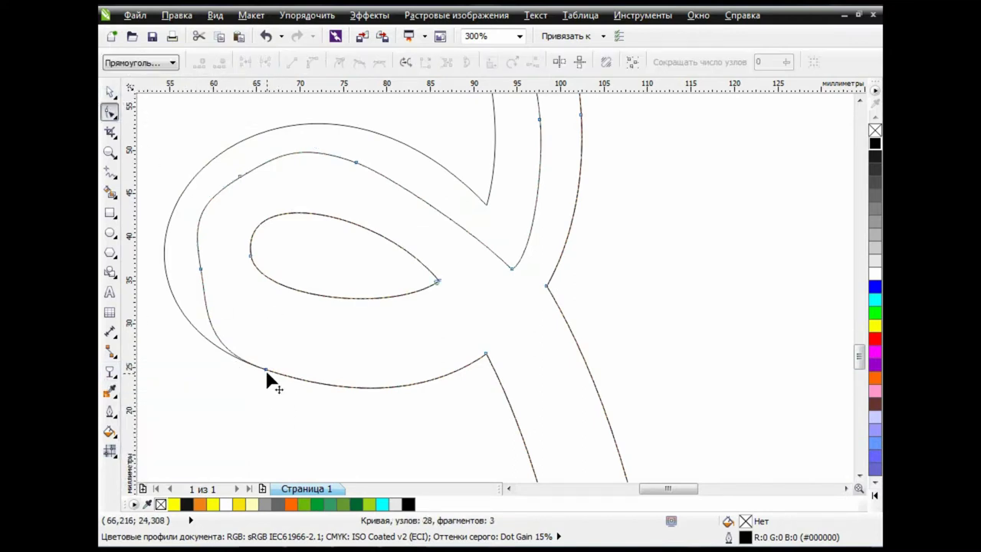
left_click_drag(265, 370, 295, 346)
left_click_drag(488, 355, 491, 318)
Adjust remaining stem nodes toward the base and zoom out to check the outline.
left_click_drag(859, 358, 859, 376)
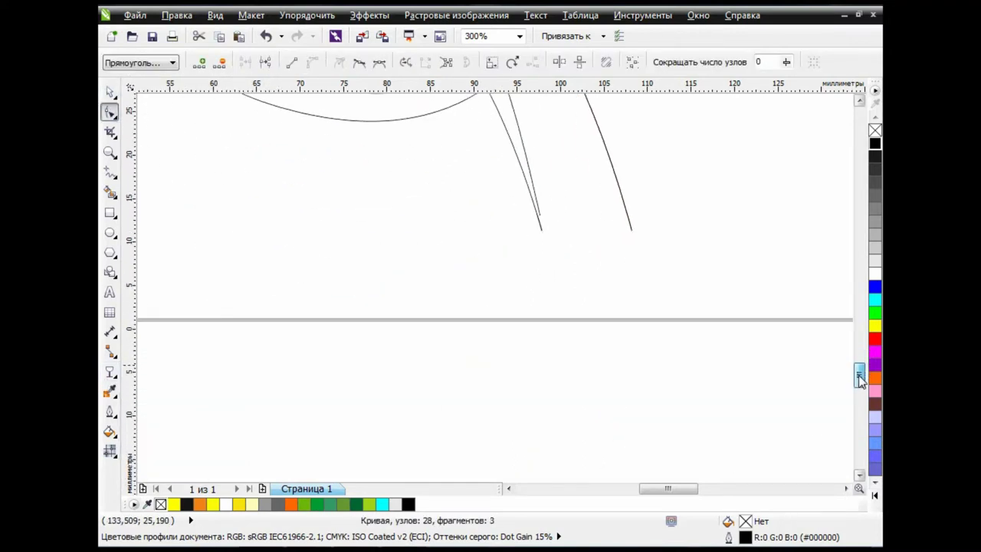
left_click_drag(557, 292, 600, 277)
left_click_drag(546, 473, 596, 475)
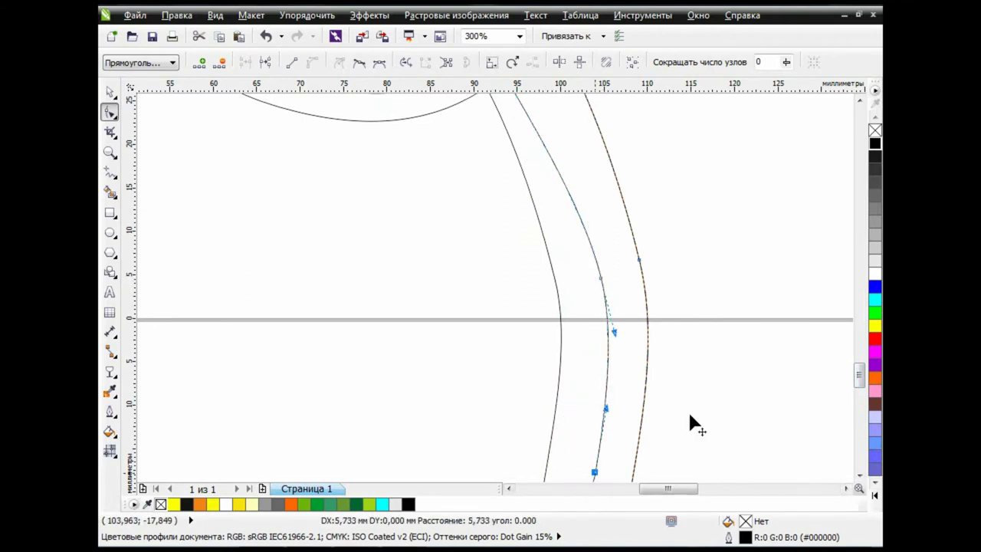
left_click_drag(860, 373, 859, 392)
mouse_move(532, 324)
left_mouse_down()
mouse_move(582, 328)
mouse_move(611, 296)
left_mouse_up()
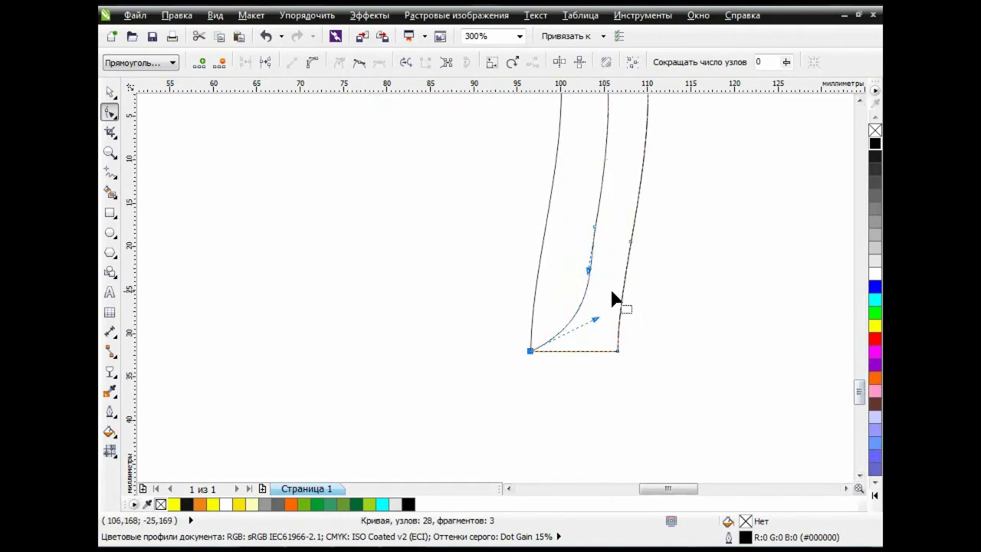
scroll(690, 307, "down", 3)
mouse_move(859, 391)
left_mouse_down()
mouse_move(859, 341)
mouse_move(841, 329)
left_mouse_up()
scroll(851, 347, "up", 1)
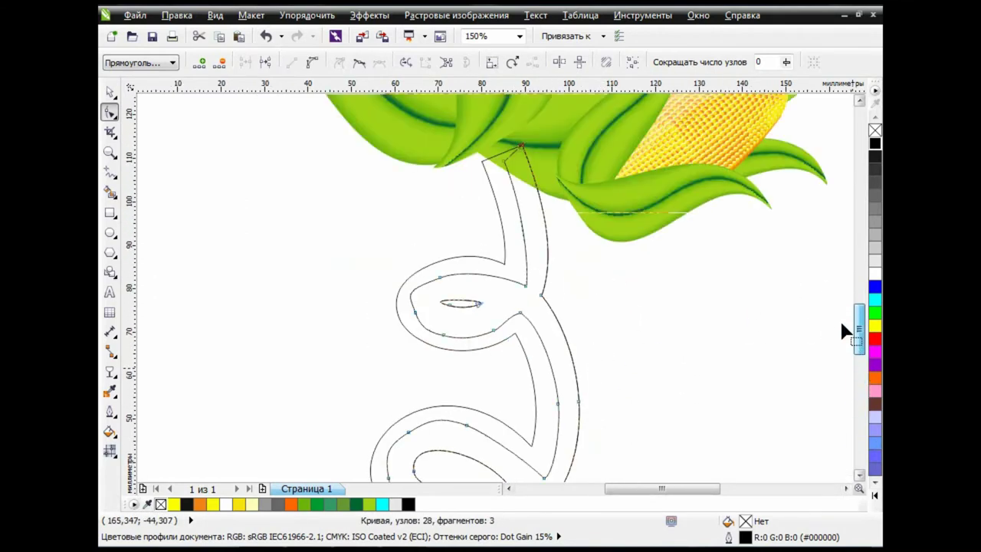
Fill the inner stem curve yellow and the outer curve dark green.
key("space")
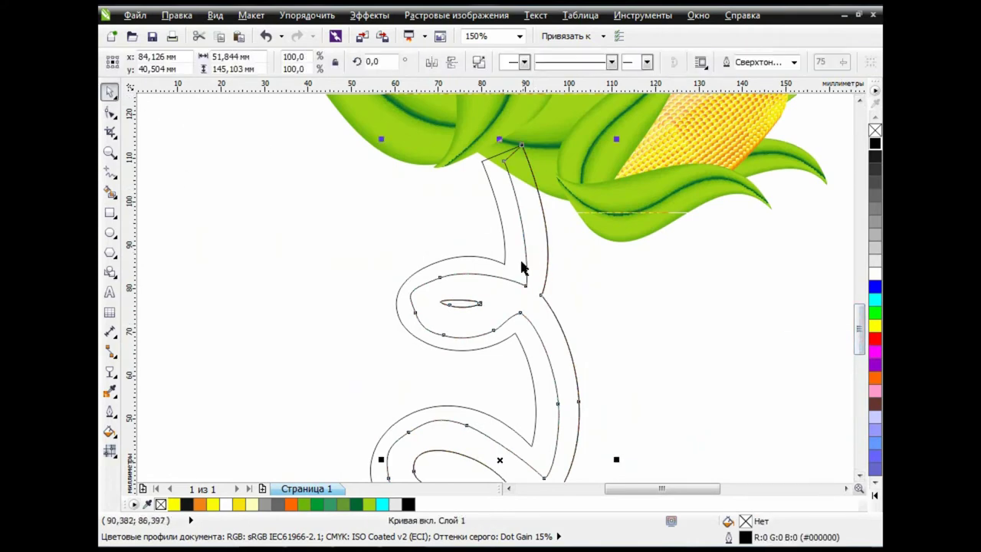
left_click(874, 325)
key("Tab")
left_click(875, 314)
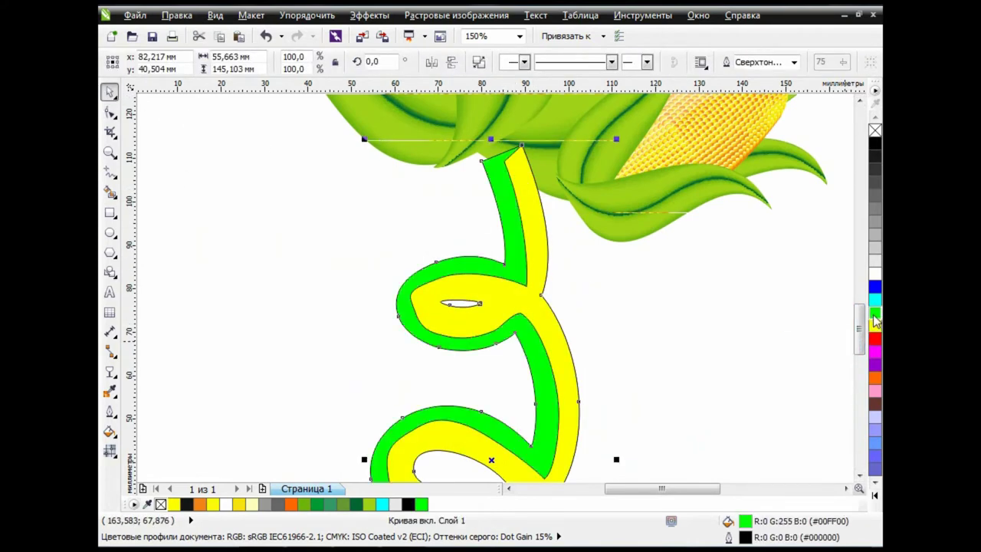
mouse_move(875, 320)
left_mouse_down()
mouse_move(827, 354)
mouse_move(851, 347)
left_mouse_up()
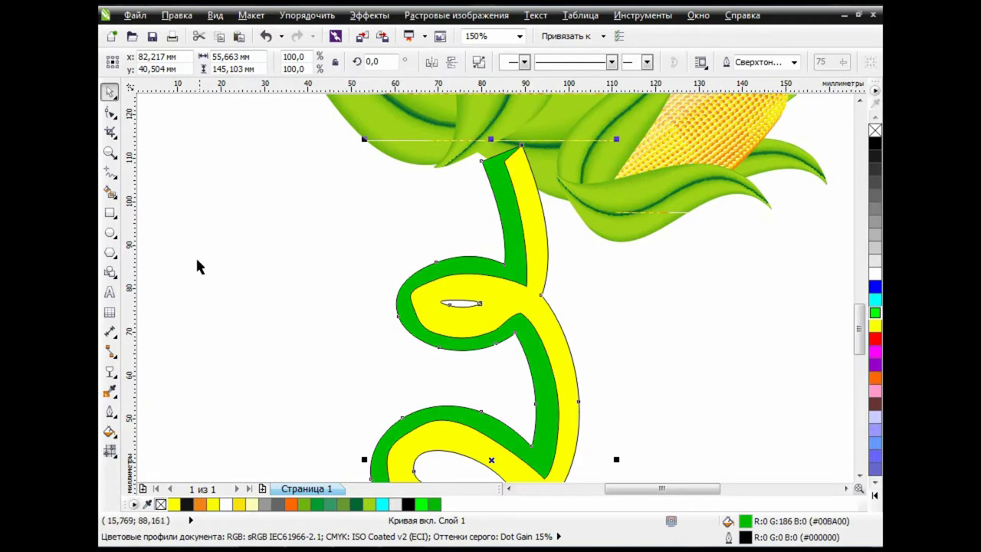
left_click(109, 371)
Blend the yellow inner curve into the green outer curve and remove the outlines.
left_click(154, 368)
left_click_drag(495, 459, 519, 280)
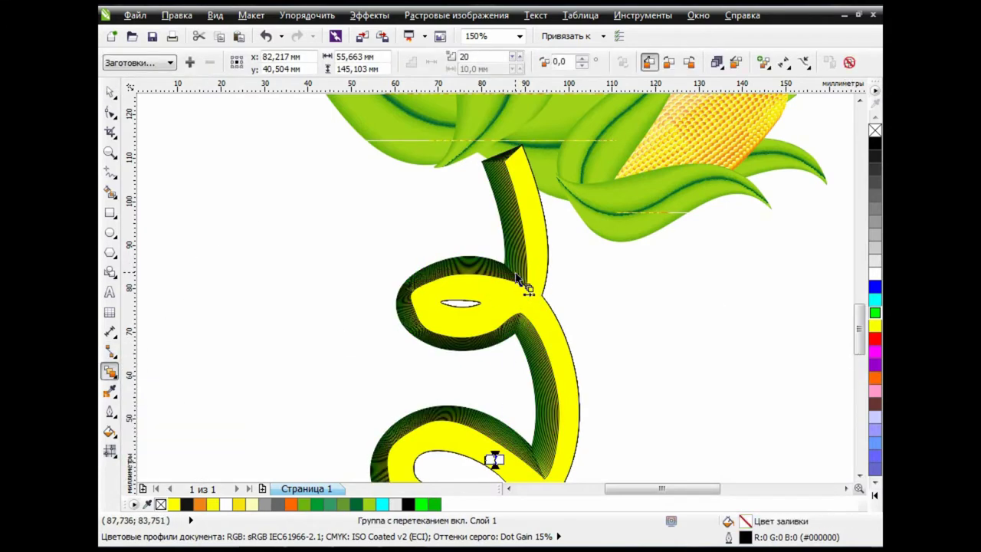
right_click(875, 130)
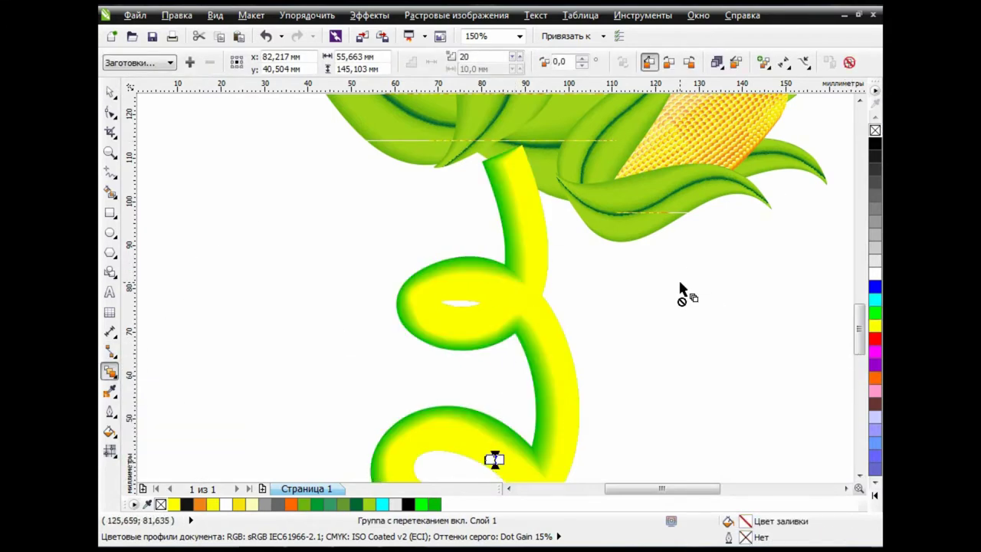
Round the small upper loop into an ellipse and reshape the curve at its junction.
left_click(110, 112)
left_click(506, 294)
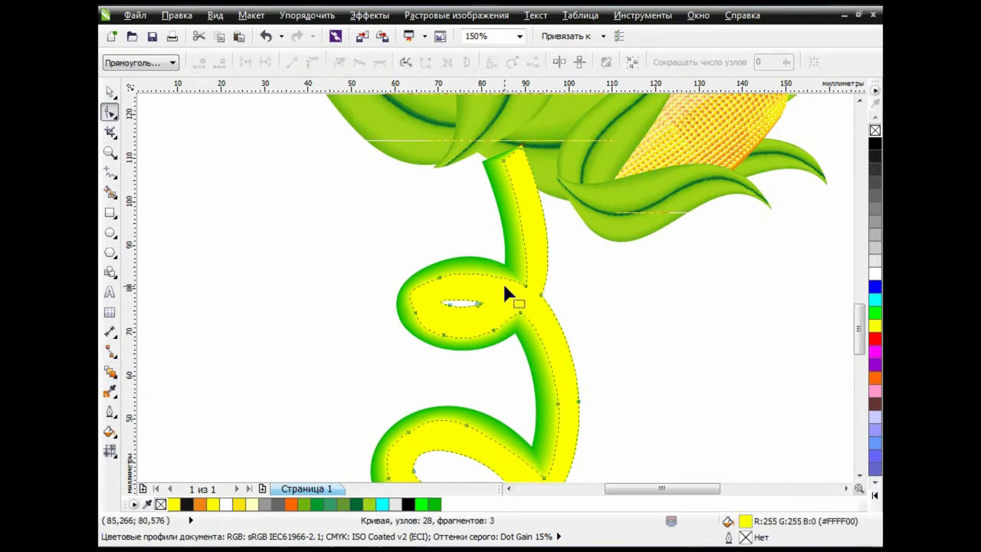
left_click(450, 304)
left_click_drag(451, 311, 478, 315)
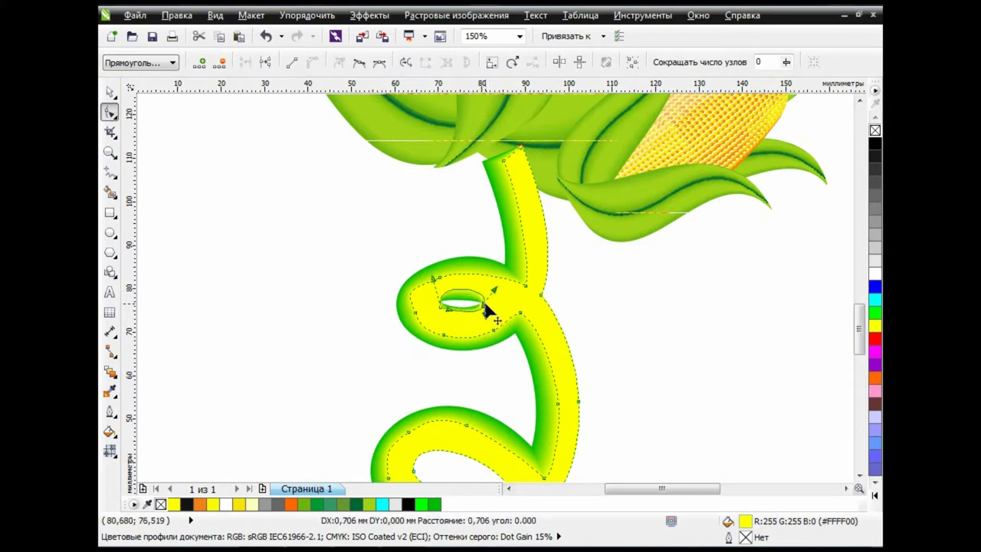
mouse_move(489, 303)
left_mouse_down()
mouse_move(437, 310)
mouse_move(452, 328)
left_mouse_up()
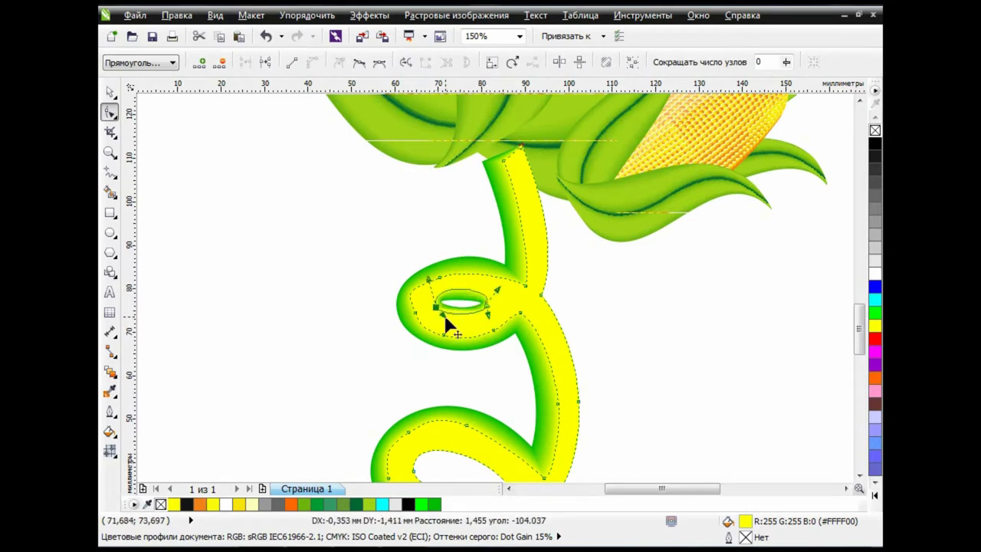
scroll(410, 299, "up", 1)
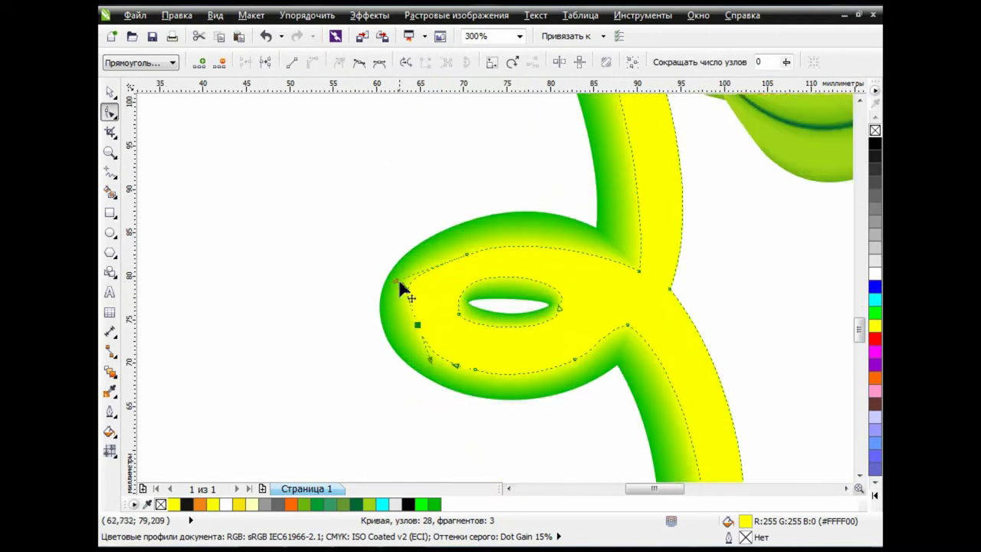
left_click_drag(401, 285, 431, 269)
mouse_move(663, 291)
left_mouse_down()
mouse_move(667, 299)
mouse_move(661, 290)
left_mouse_up()
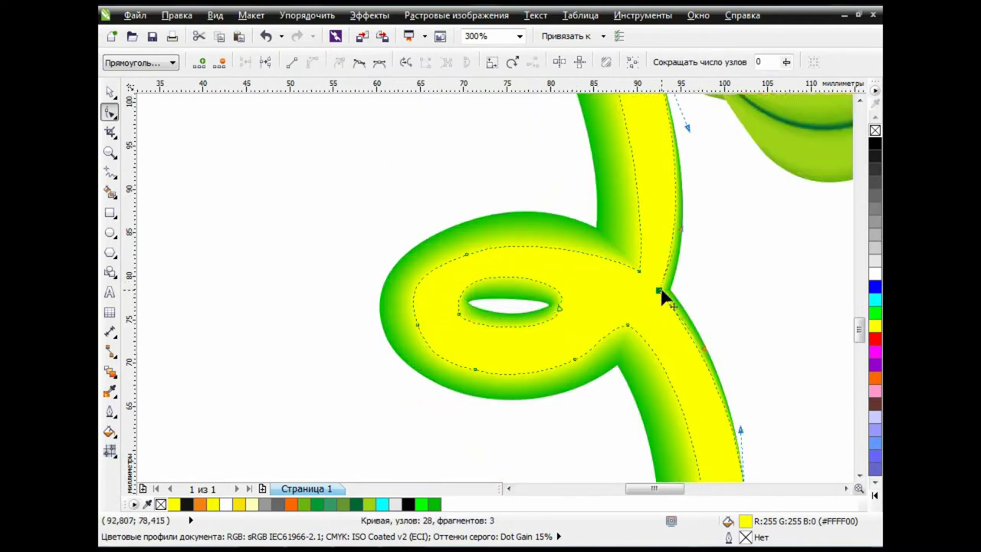
left_click_drag(860, 329, 869, 364)
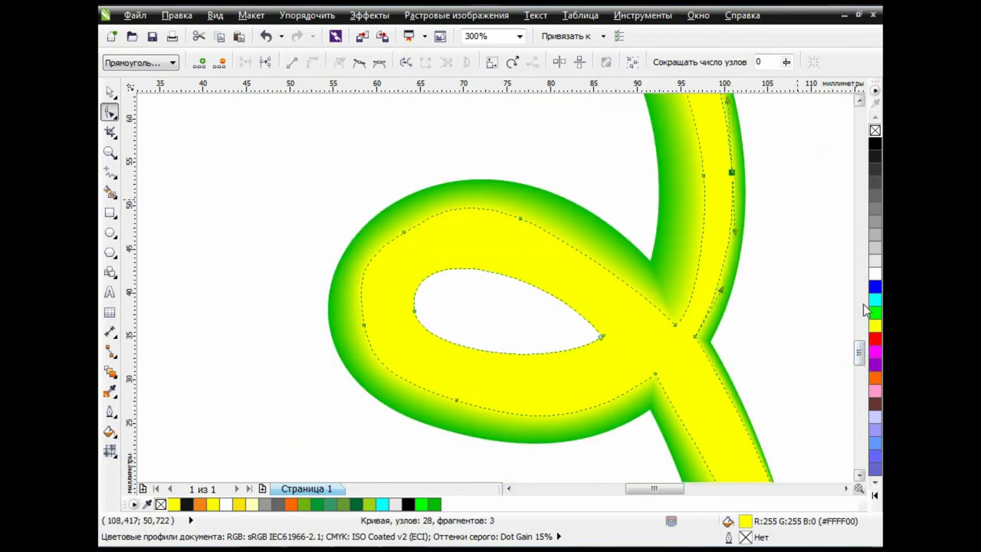
mouse_move(860, 355)
left_mouse_down()
mouse_move(860, 346)
mouse_move(859, 362)
left_mouse_up()
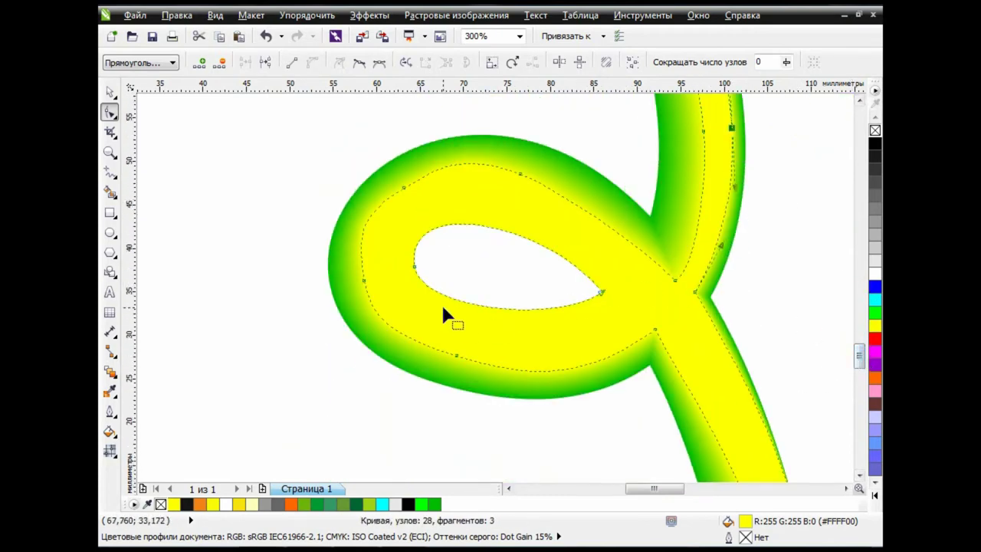
Sketch freehand strokes around the loop junction, then delete them.
left_click(110, 172)
left_click(153, 170)
left_click_drag(553, 310, 613, 305)
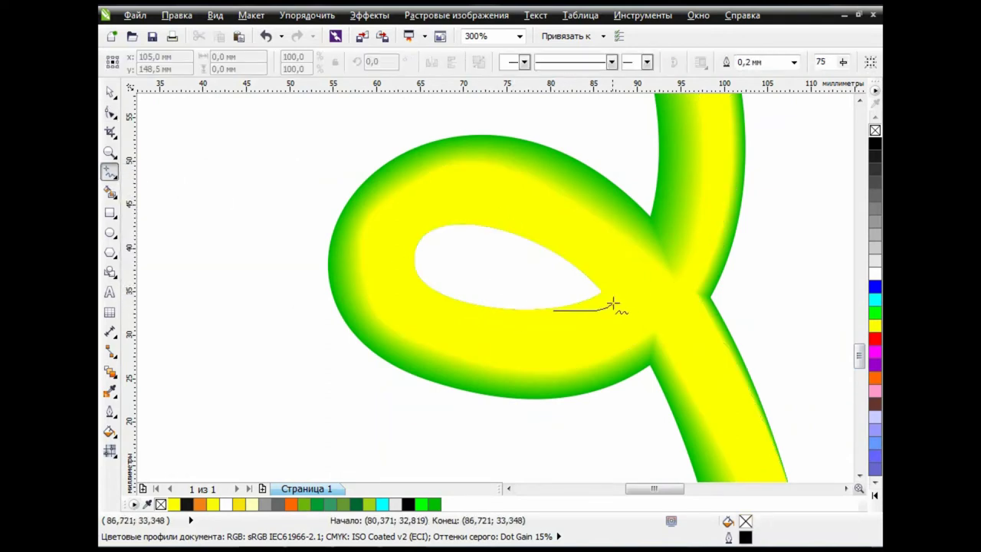
left_click_drag(722, 166, 625, 375)
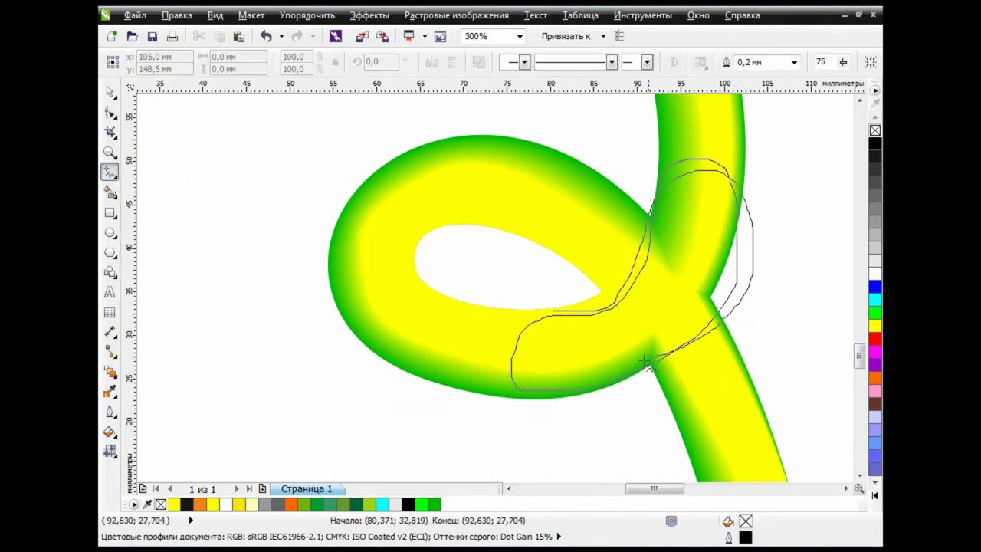
left_click_drag(647, 259, 583, 367)
left_click_drag(560, 200, 475, 203)
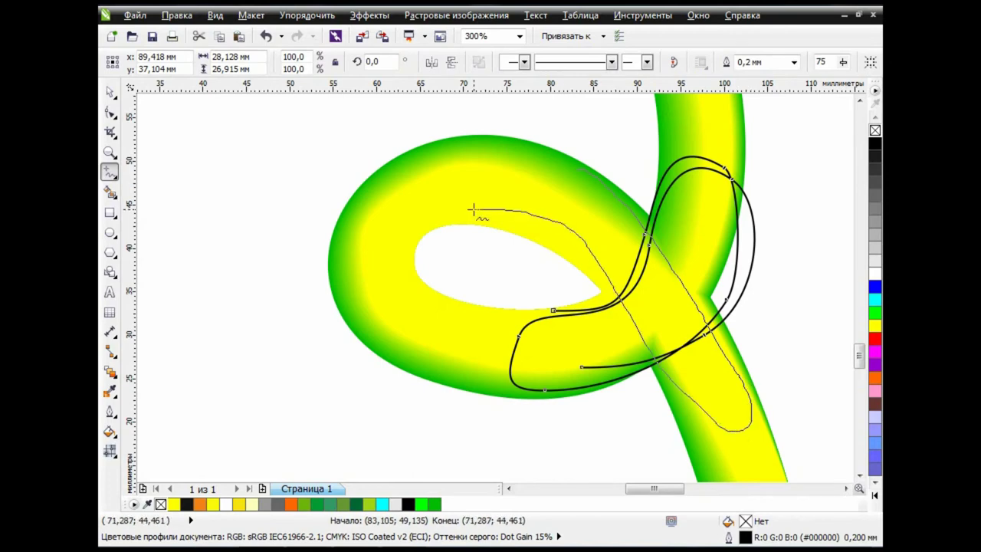
key("Delete")
left_click(110, 92)
key("Delete")
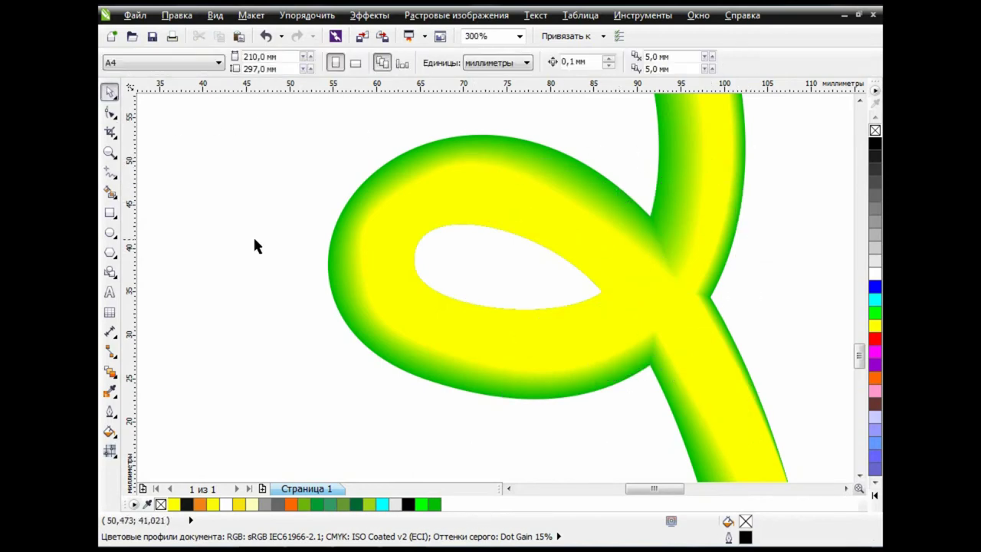
left_click(573, 258)
Drag the lower loop's inner node and handle to widen and round the opening.
left_click_drag(401, 271, 567, 198)
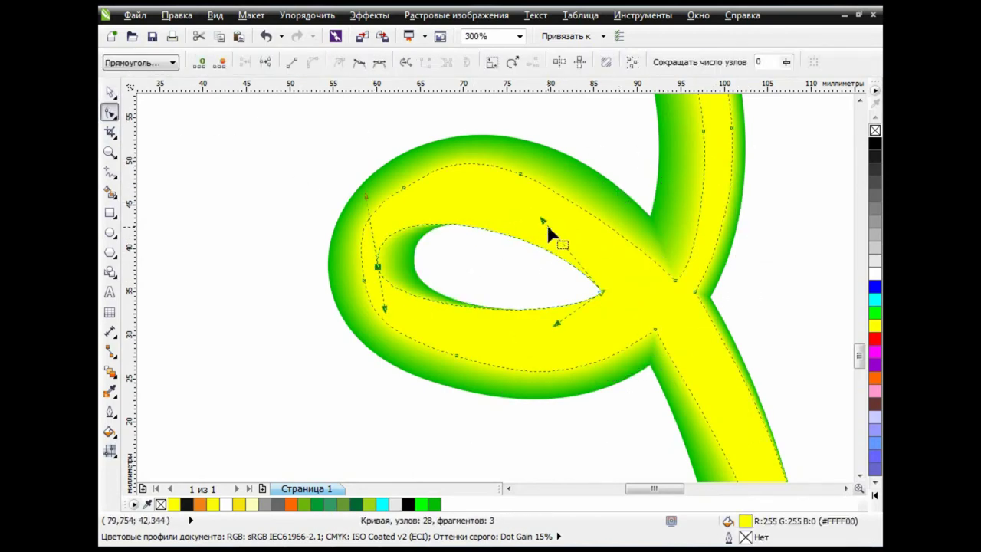
left_click_drag(601, 293, 619, 298)
left_click_drag(574, 329, 577, 370)
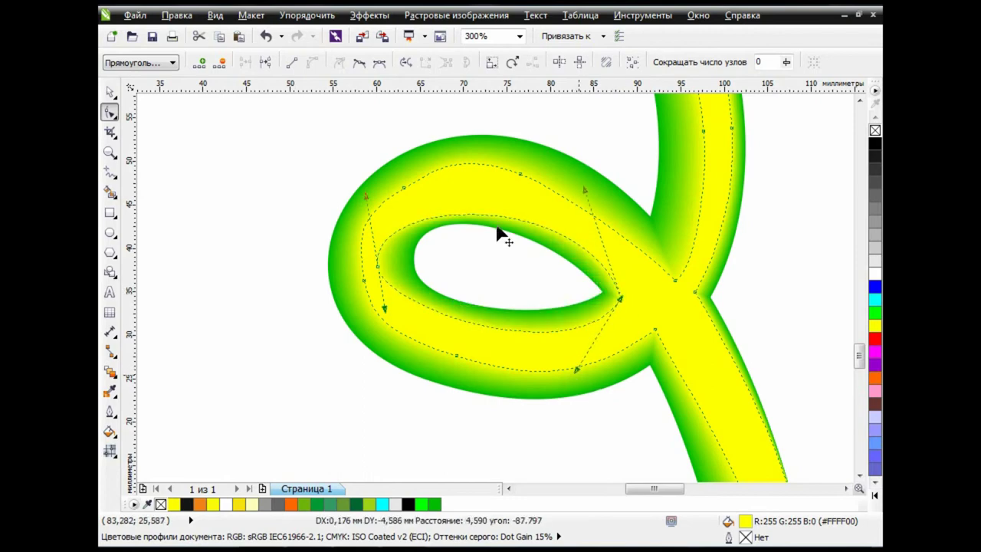
Zoom out to check the reshaped lower curl and return to object selection.
scroll(626, 215, "down", 1)
scroll(789, 289, "down", 4)
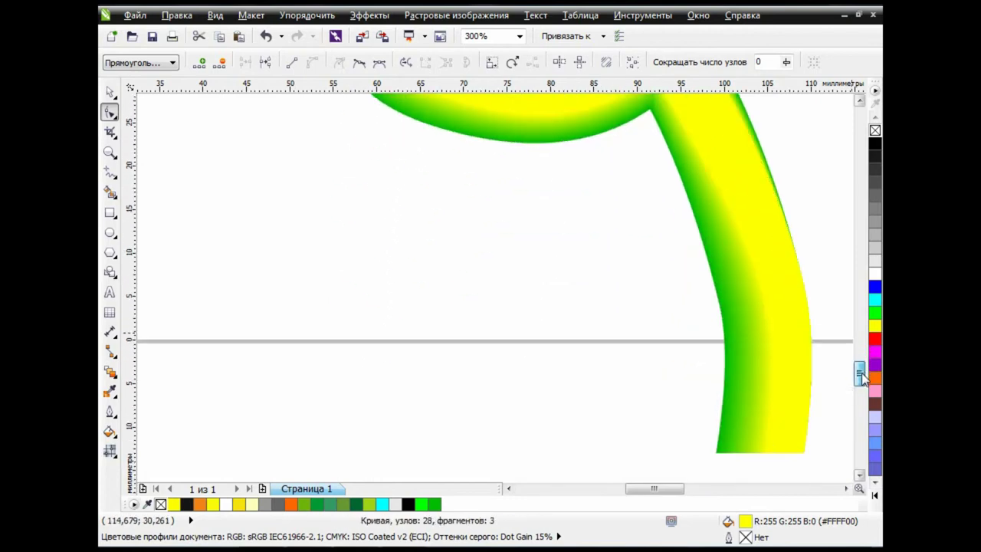
scroll(789, 291, "down", 4)
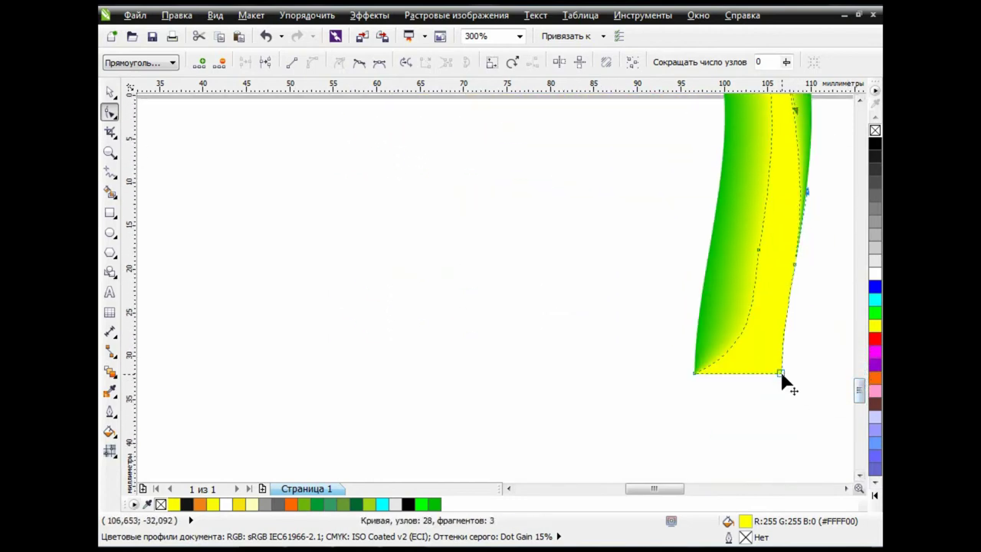
left_click_drag(859, 389, 863, 351)
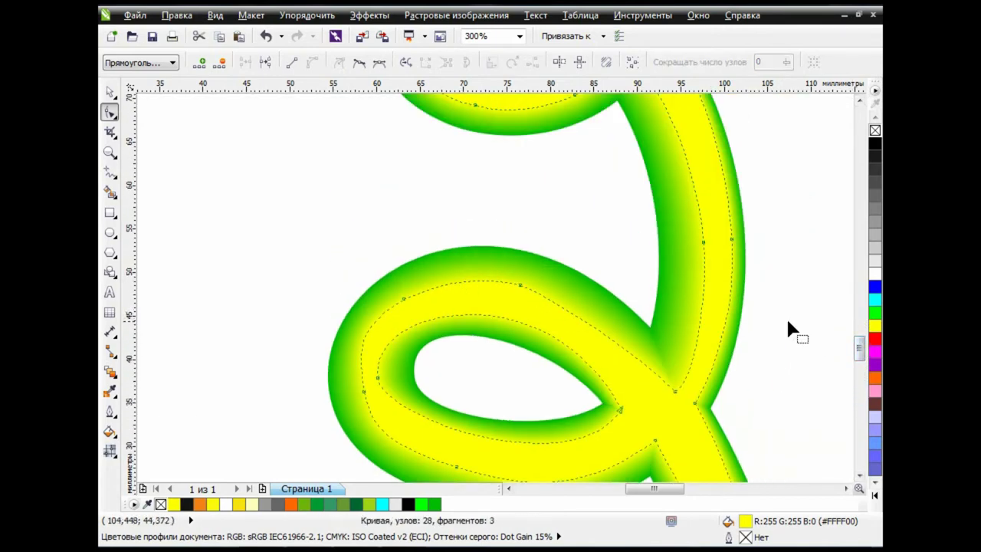
scroll(797, 333, "down", 1)
left_click_drag(675, 490, 678, 495)
left_click_drag(859, 355, 859, 361)
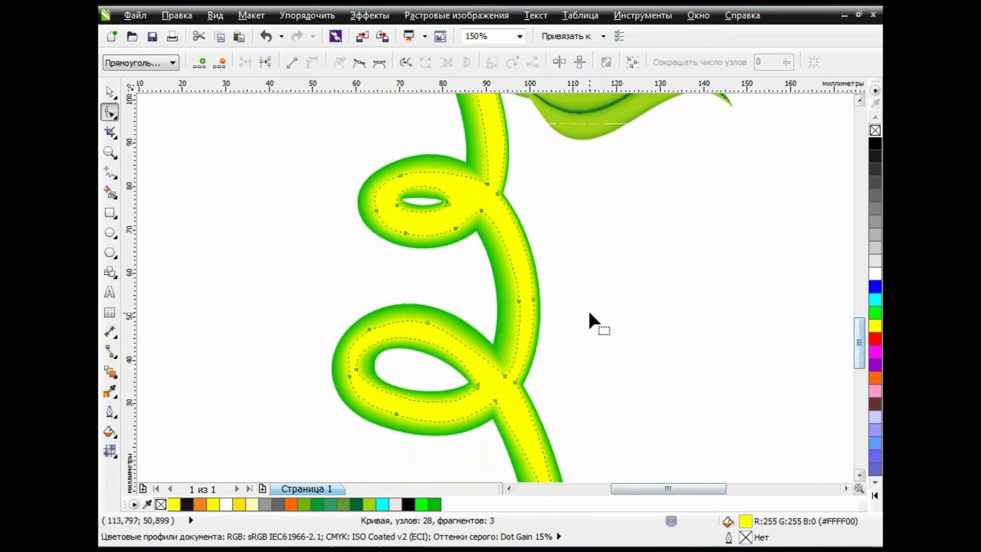
scroll(587, 307, "down", 2)
left_click(110, 91)
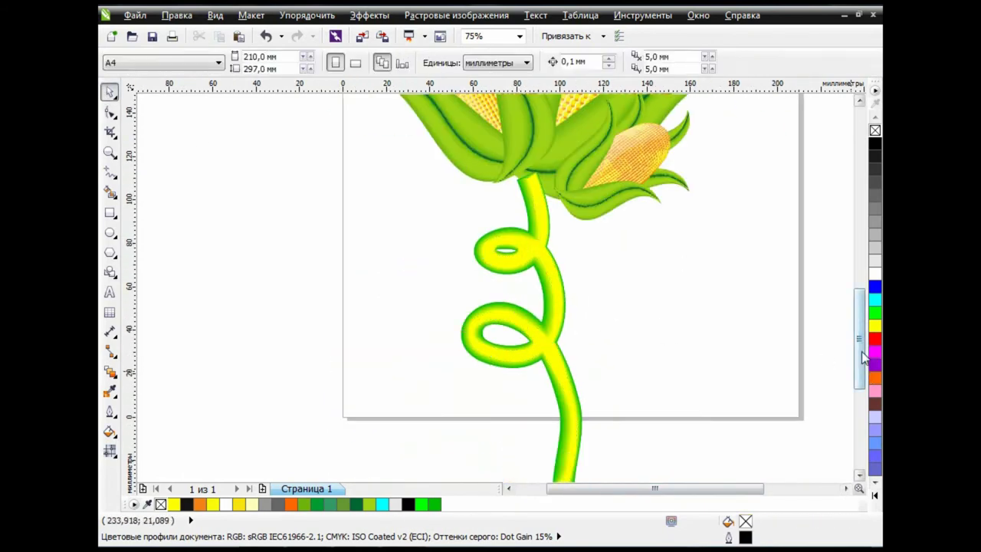
scroll(651, 347, "up", 1)
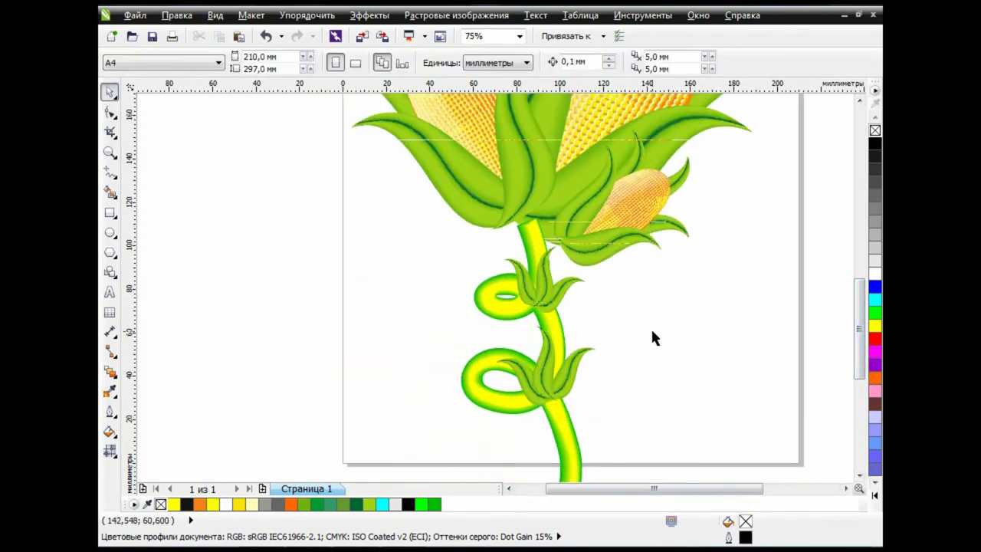
Give the selected stem curve a light yellow uniform fill.
left_click(542, 247)
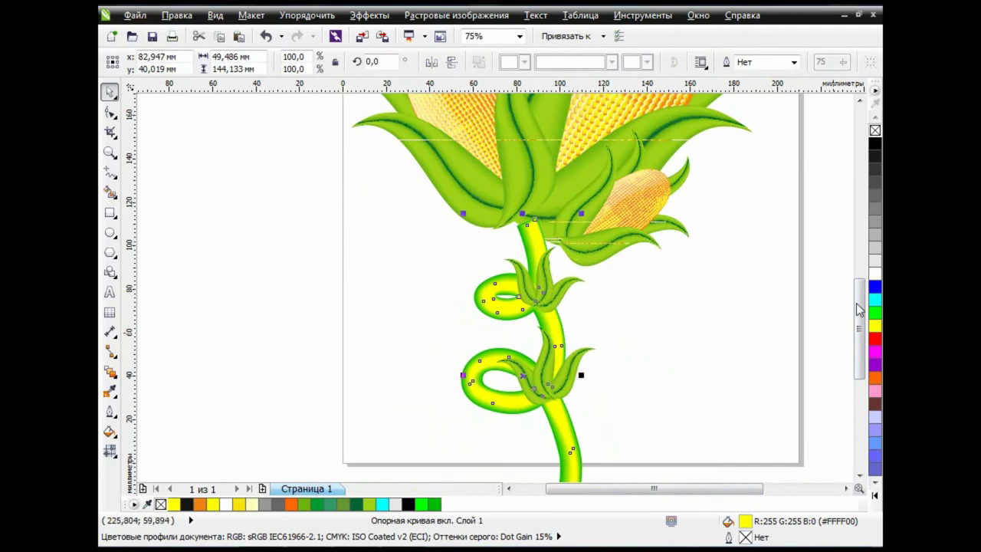
left_click_drag(858, 309, 858, 307)
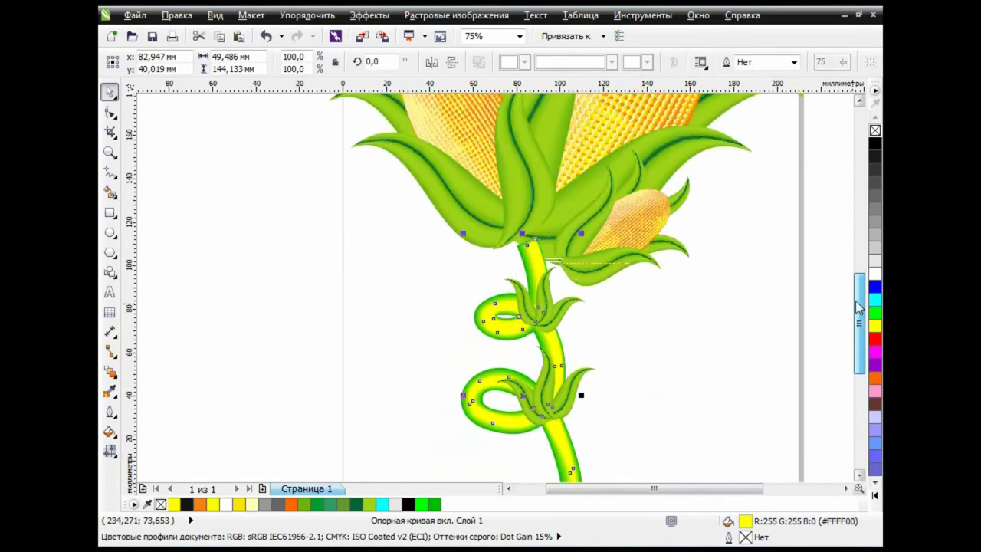
left_click(110, 432)
left_click(146, 322)
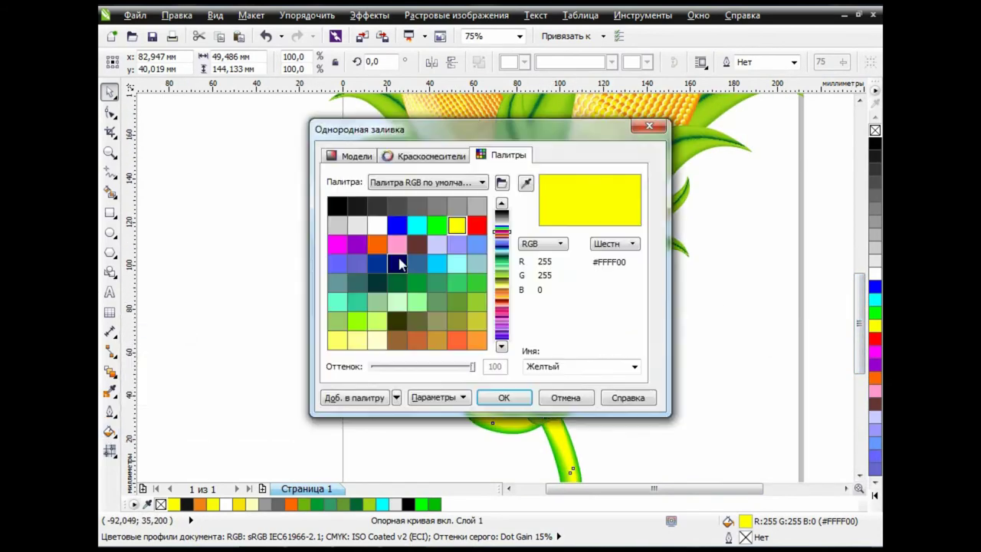
left_click(354, 340)
left_click(506, 397)
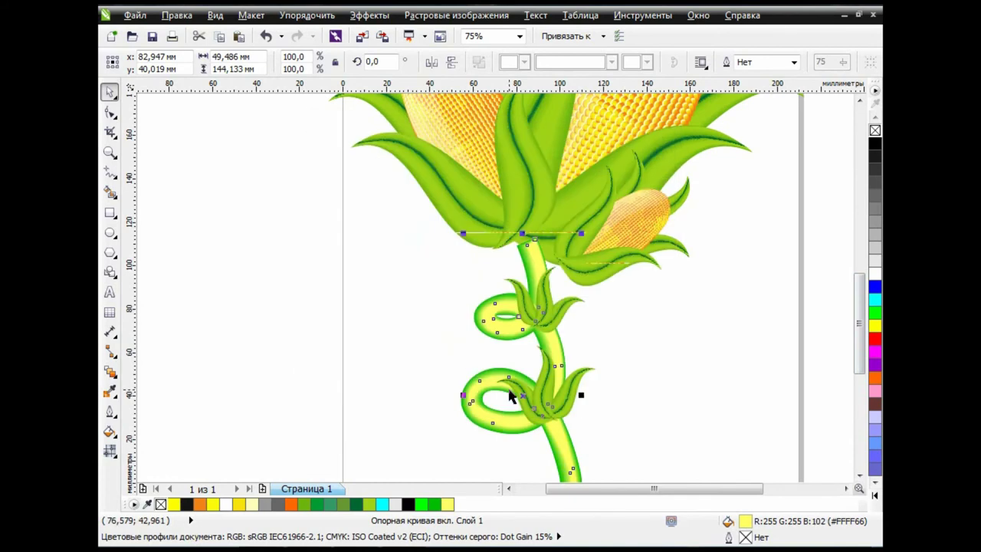
Change that curve's uniform fill to RGB 190, 220, 50.
left_click(110, 431)
left_click(146, 322)
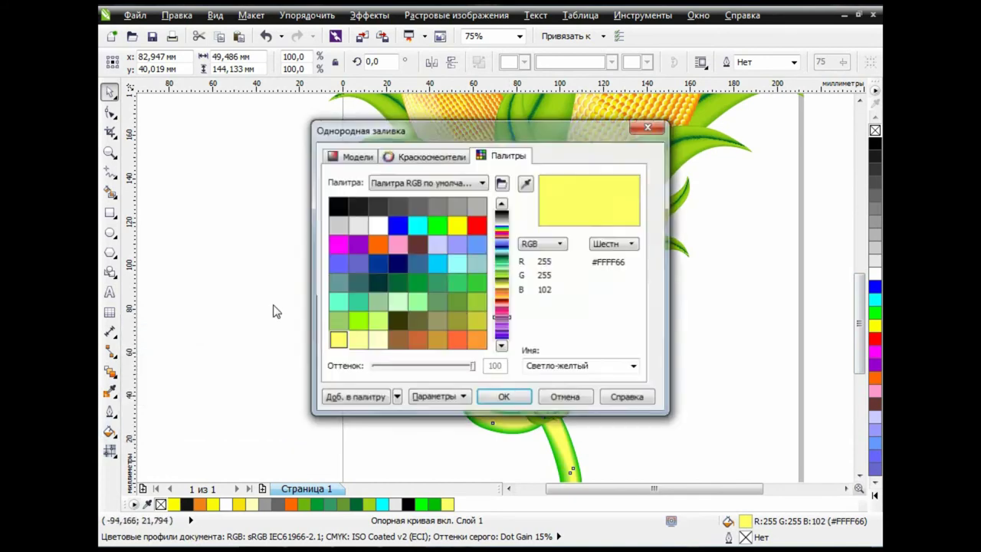
left_click(350, 156)
type("190")
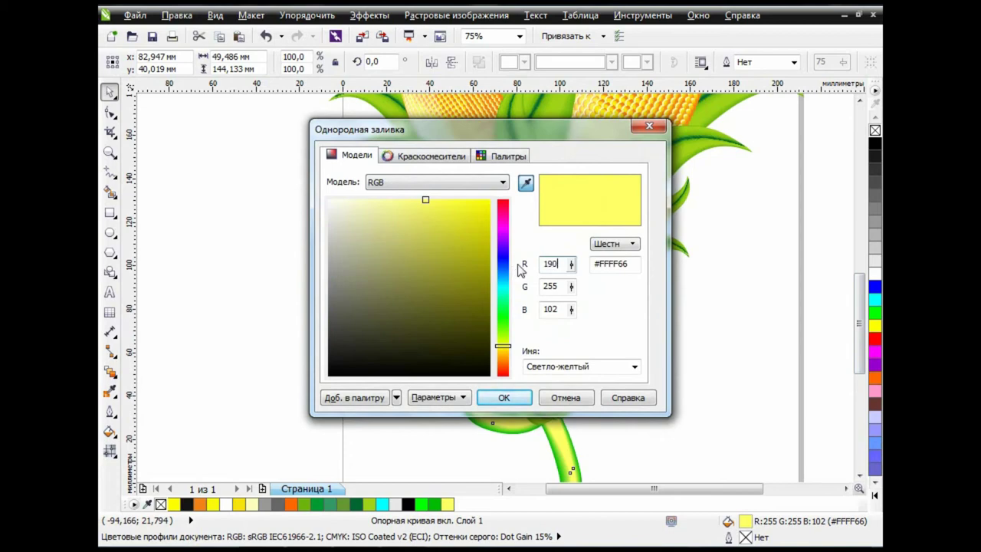
key("Tab")
type("220")
key("Tab")
type("5")
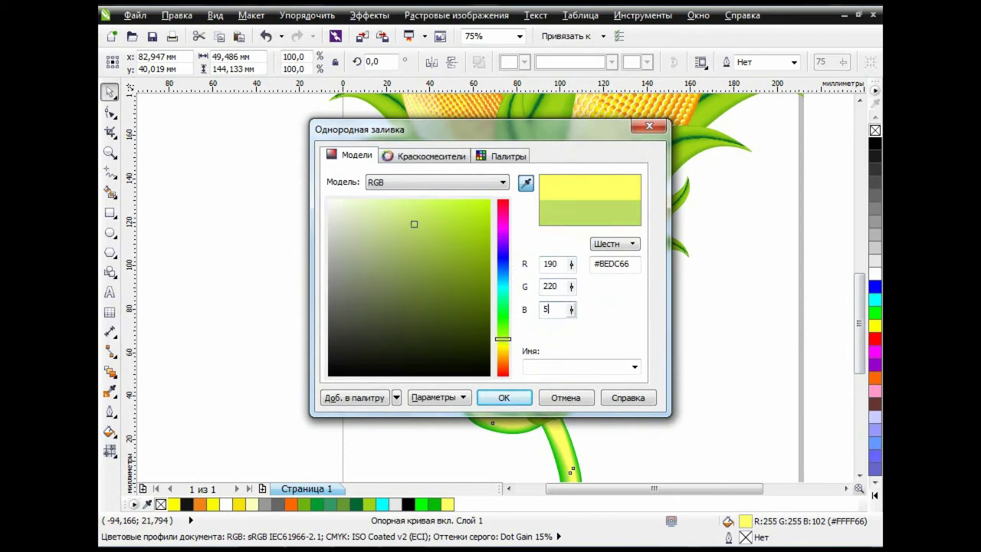
type("0")
left_click(504, 397)
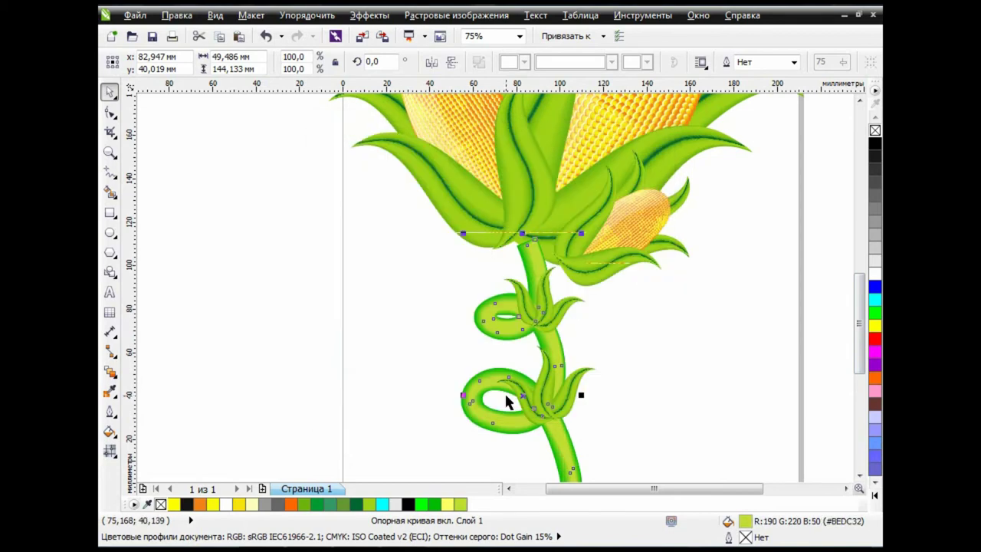
left_click(326, 265)
Try the blend's Start/End options to pick its start curve, then deselect.
scroll(511, 333, "up", 1)
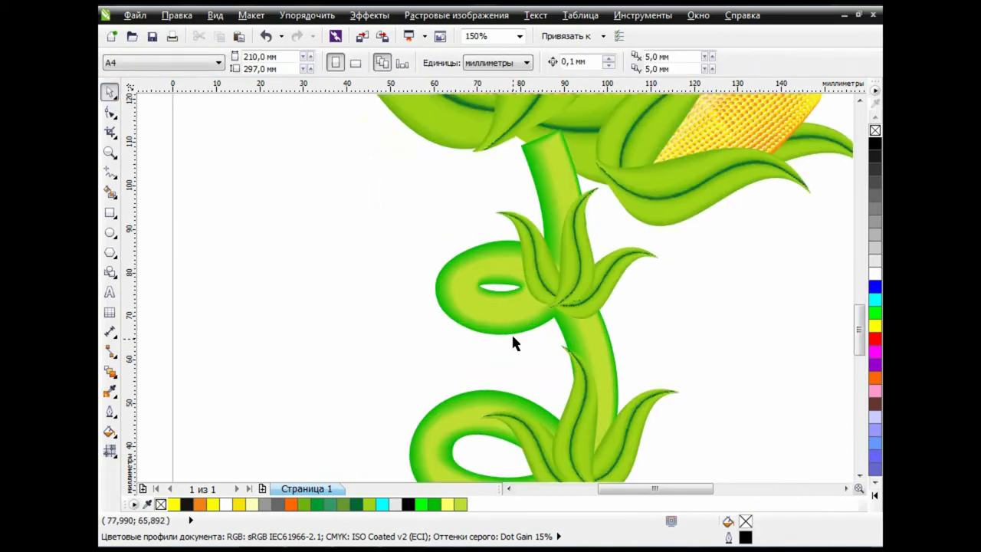
scroll(473, 322, "up", 1)
left_click(473, 322)
left_click(785, 64)
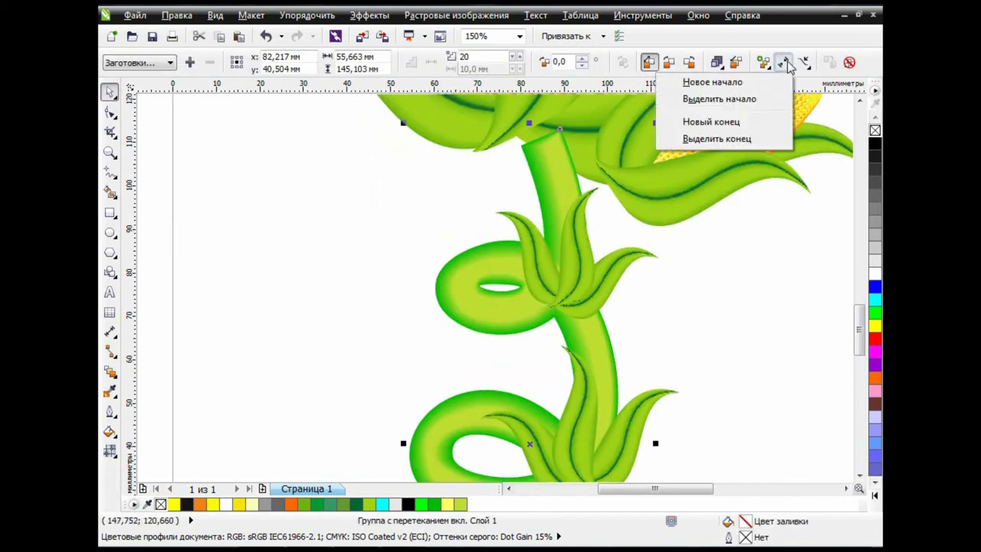
left_click(784, 82)
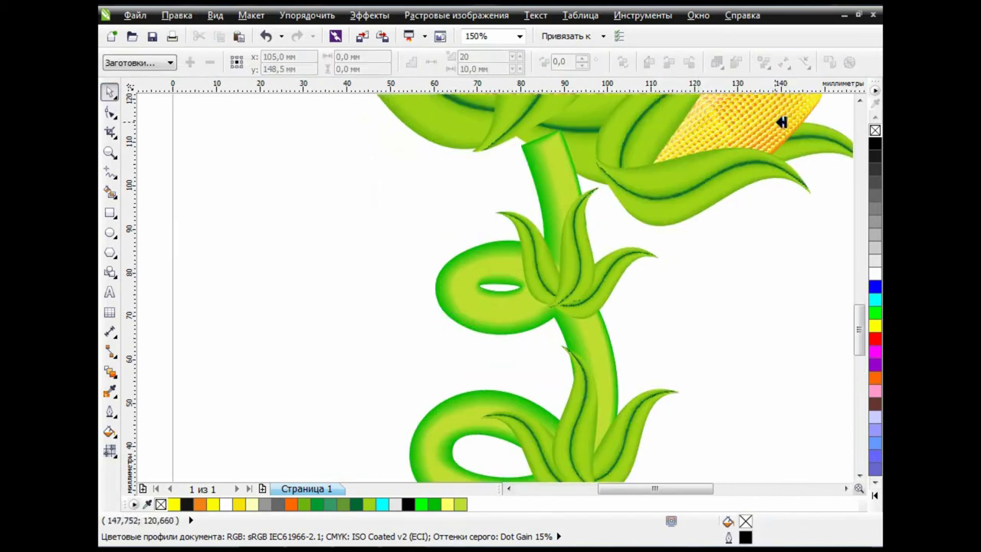
left_click(315, 175)
key("Escape")
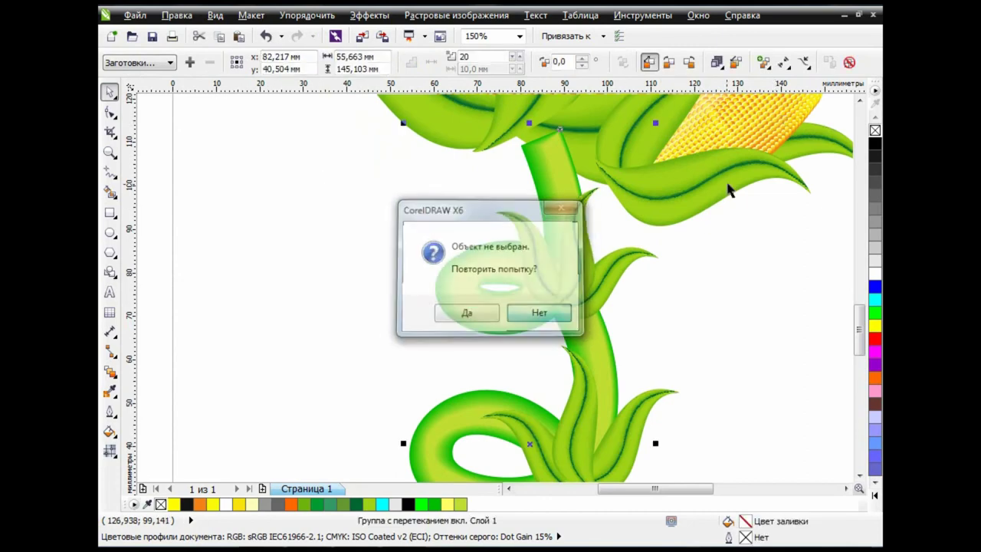
left_click(783, 62)
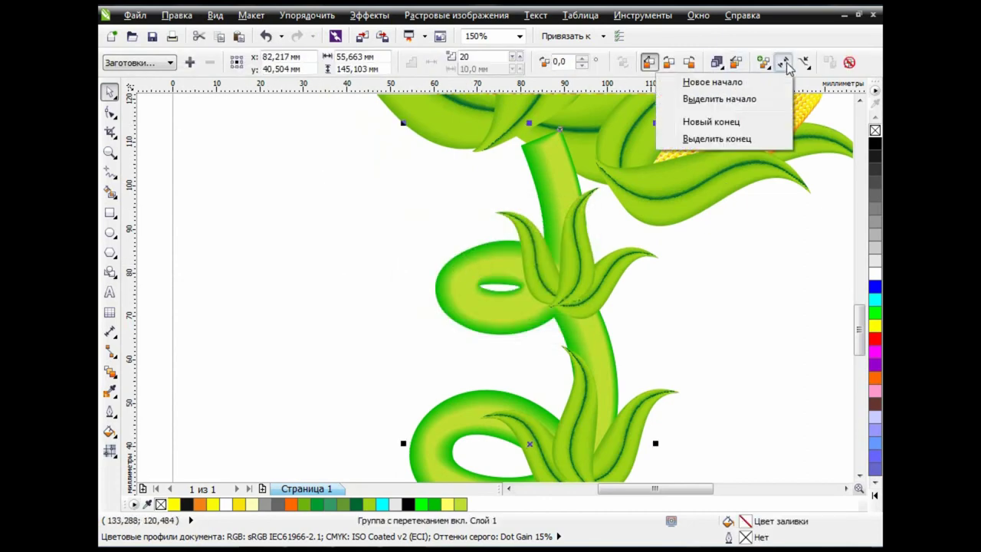
left_click(769, 148)
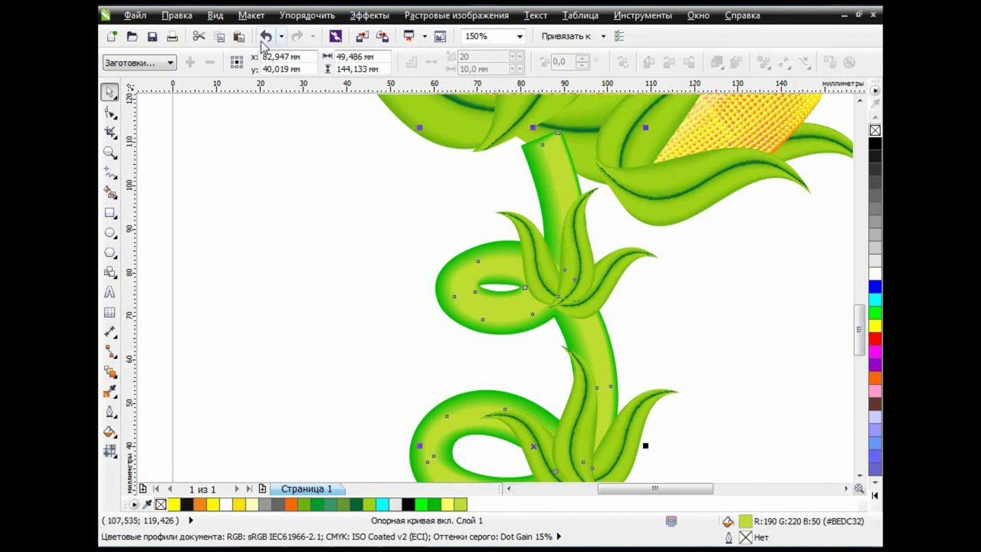
left_click(464, 259)
key("Escape")
Select the blend's end curve, fill it RGB 15, 130, 15, and zoom out.
left_click(502, 261)
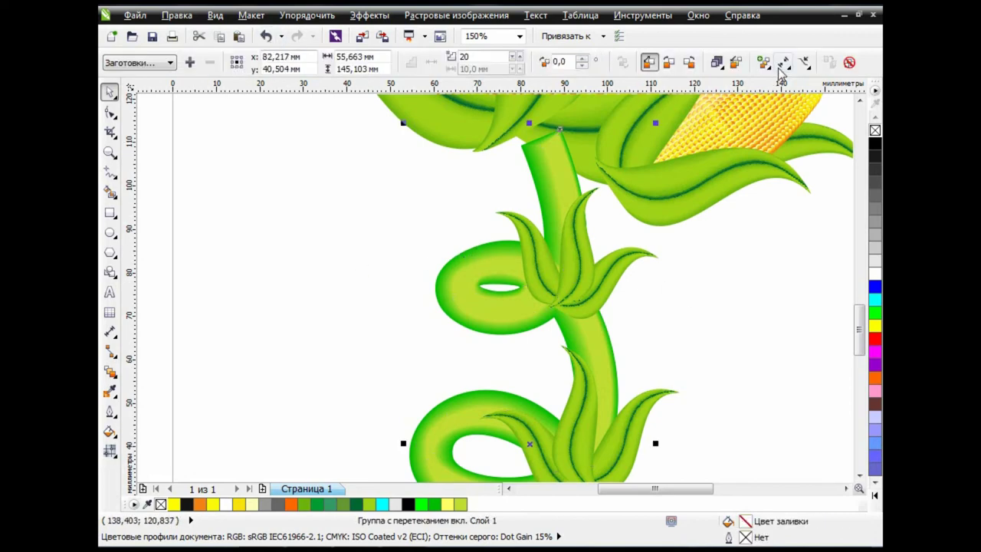
left_click(784, 62)
left_click(739, 96)
left_click(109, 432)
left_click(192, 322)
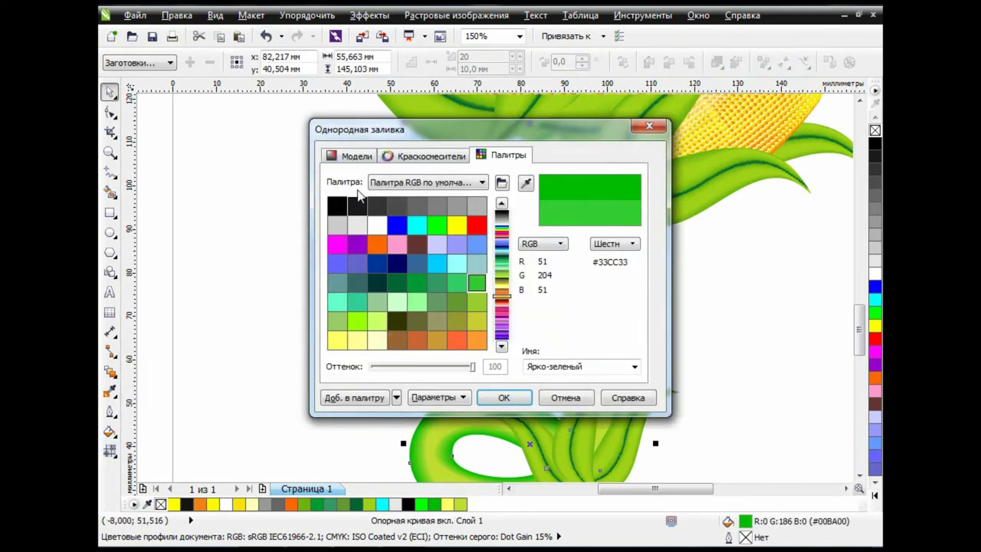
left_click(352, 155)
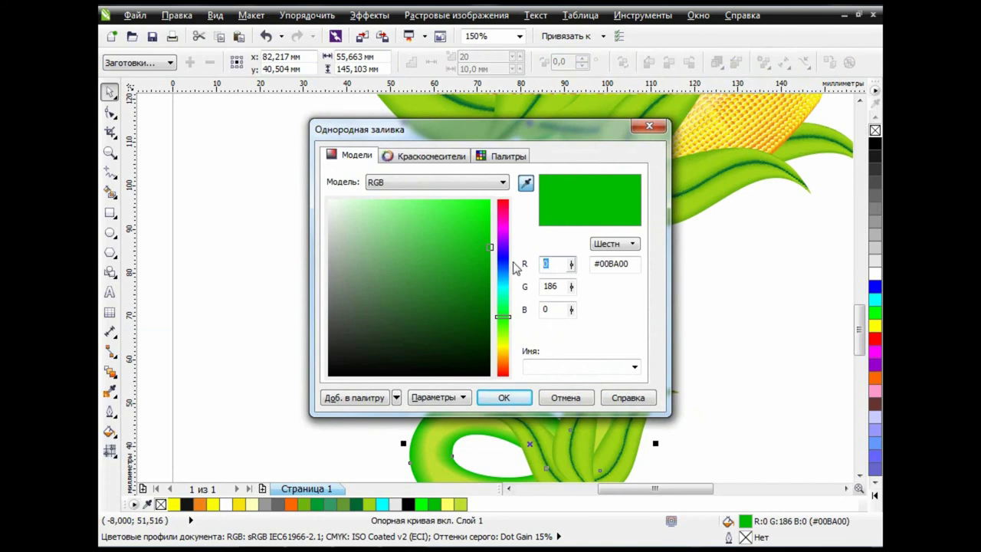
key("Tab")
type("130")
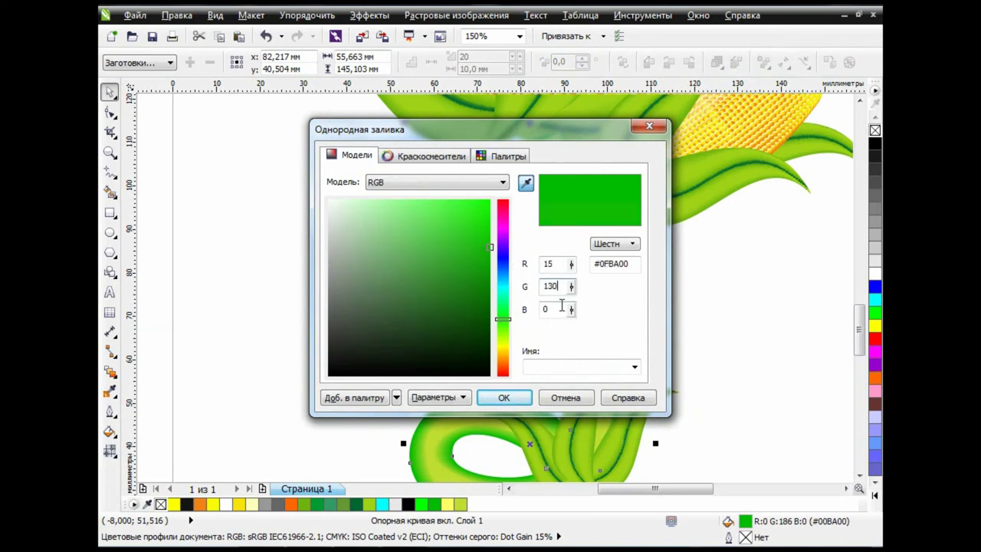
key("Tab")
type("15")
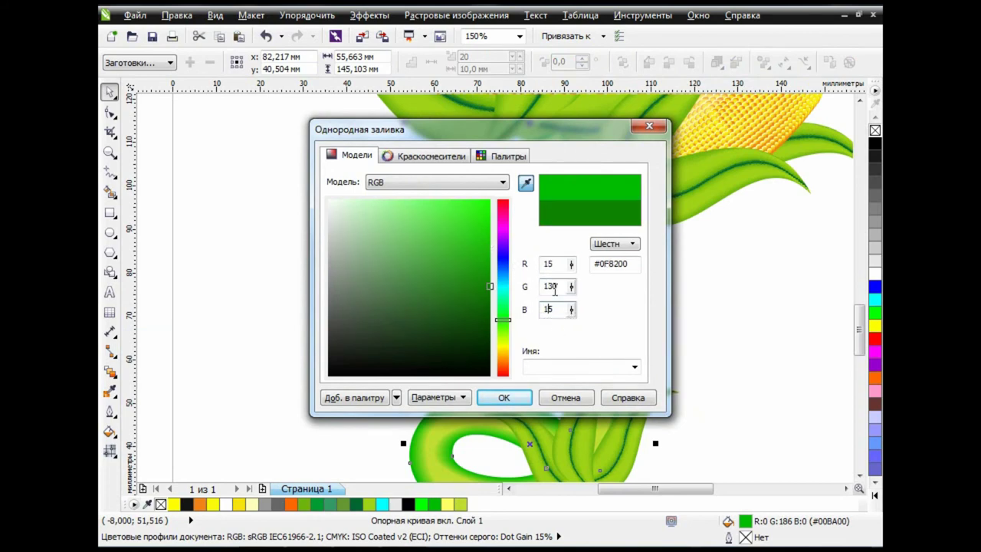
left_click(504, 397)
key("F4")
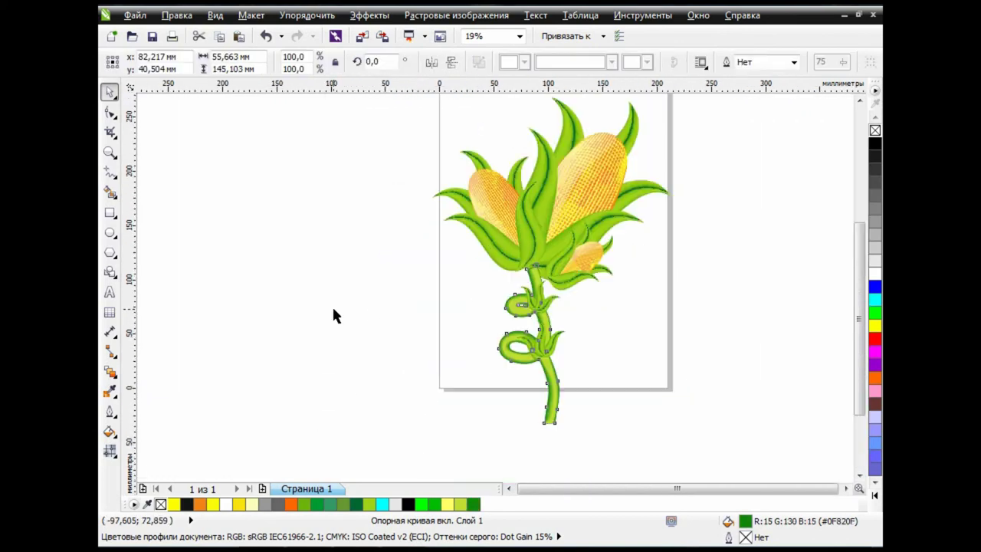
Marquee-select all corn and stem parts and group them with Ctrl+G.
left_click_drag(442, 245, 580, 428)
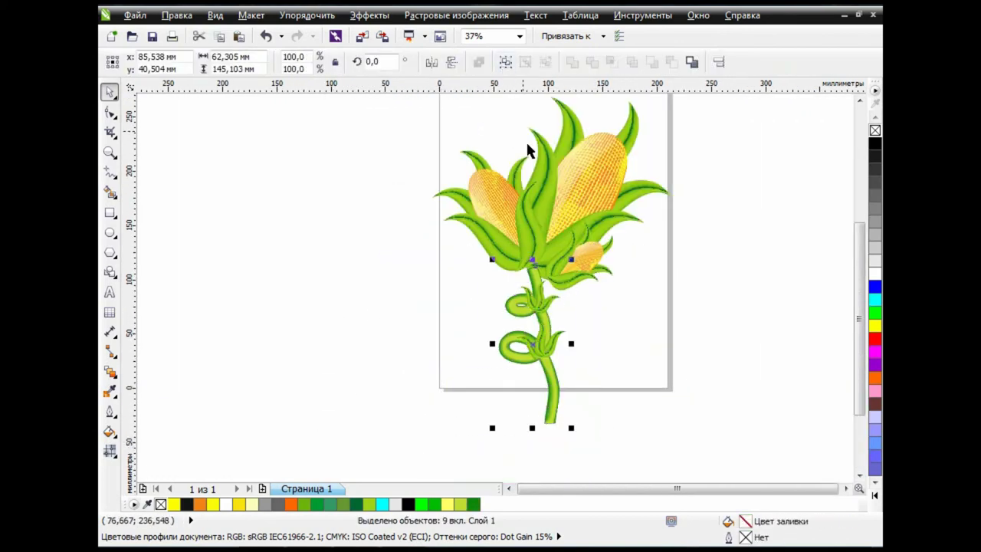
key("ctrl+g")
left_click(657, 252)
left_click(542, 313)
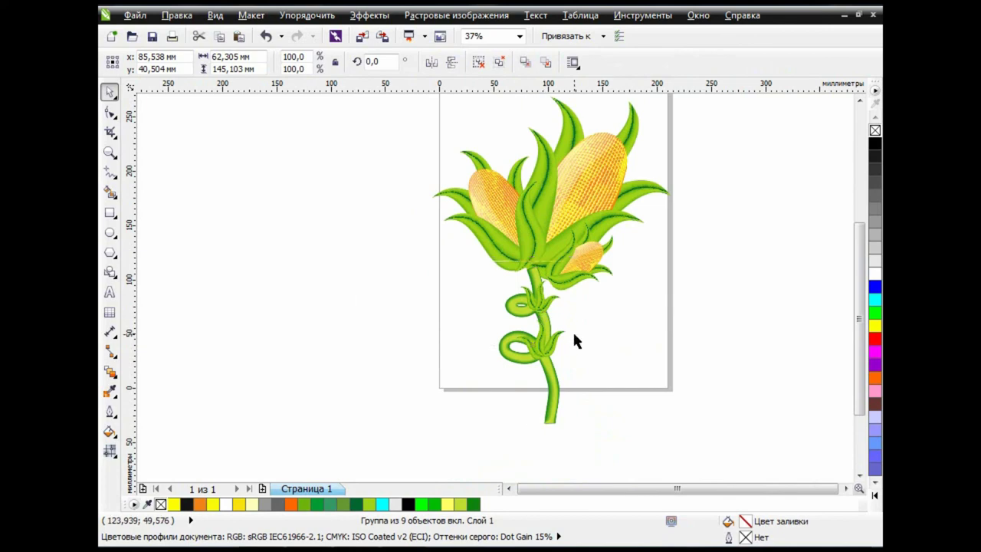
left_click(648, 309)
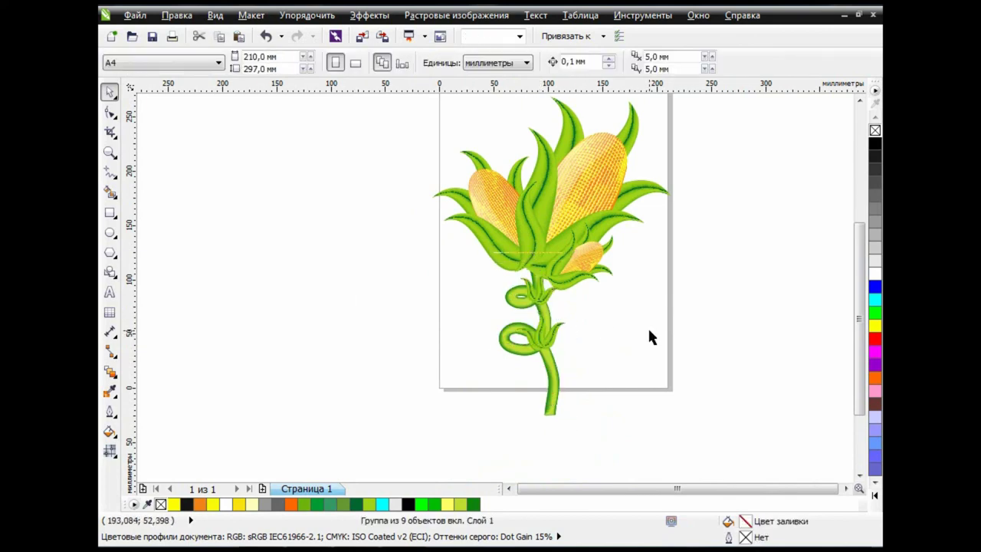
scroll(536, 283, "up", 2)
scroll(537, 284, "down", 2)
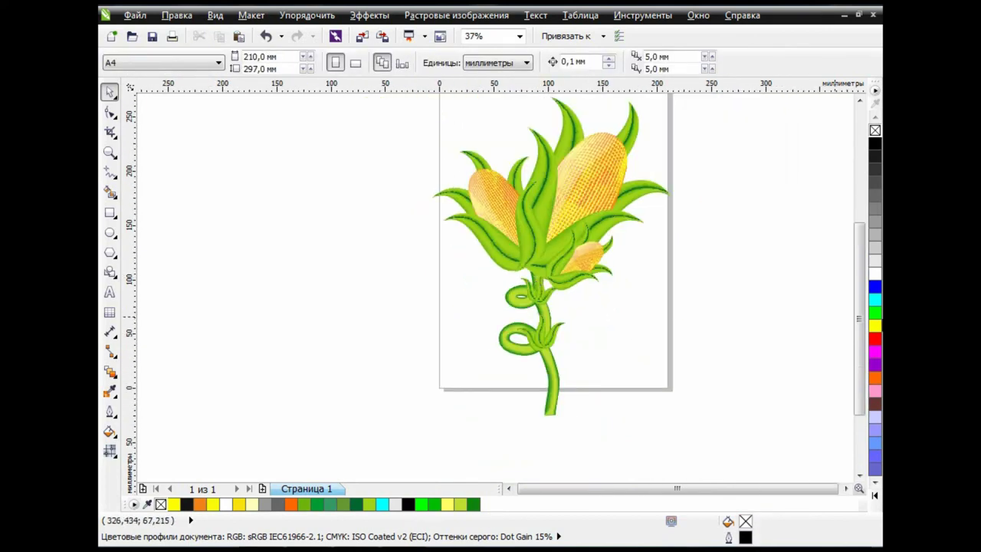
scroll(687, 450, "up", 1)
Scale the flower group down by dragging its corner handle.
left_click(639, 252)
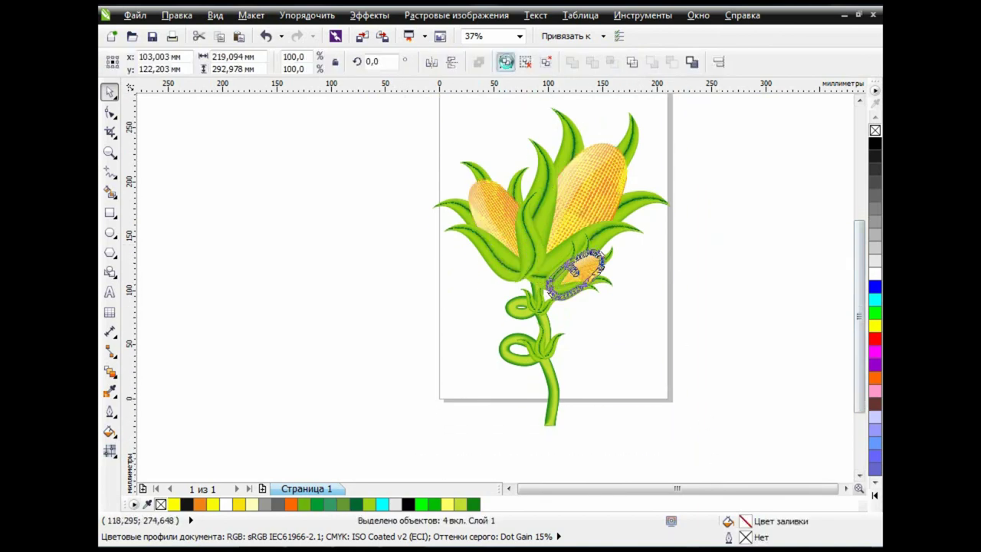
left_click_drag(681, 434, 666, 397)
left_click(472, 291)
scroll(472, 291, "right", 2)
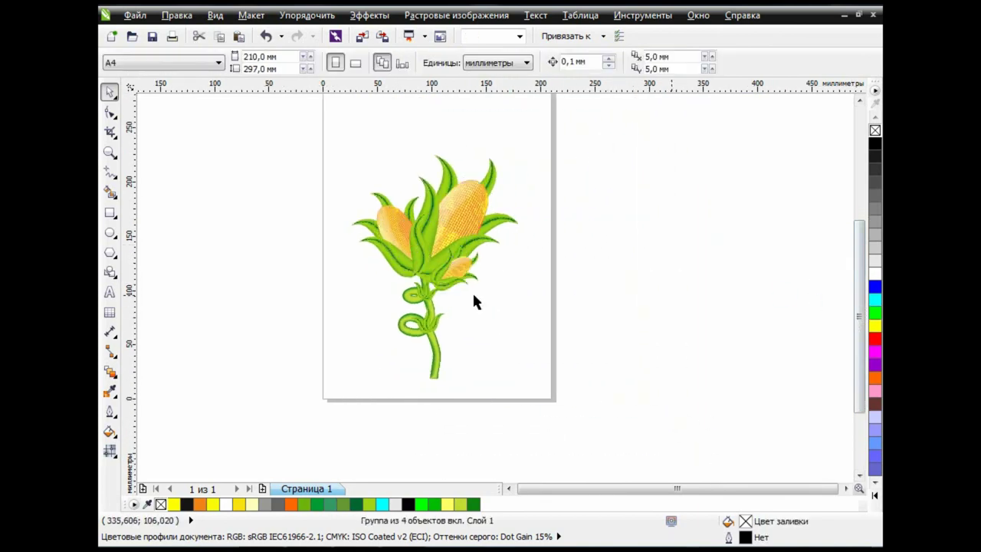
left_click(509, 489)
left_click(846, 489)
Show the red radial gradient background behind the flower group.
left_click(529, 230)
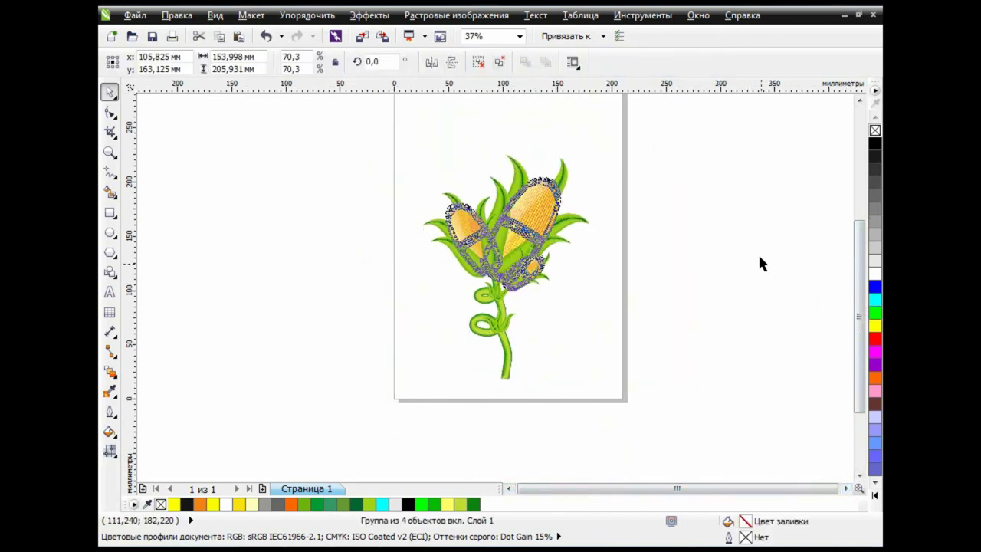
scroll(758, 263, "up", 1)
scroll(732, 276, "up", 1)
left_click(730, 276)
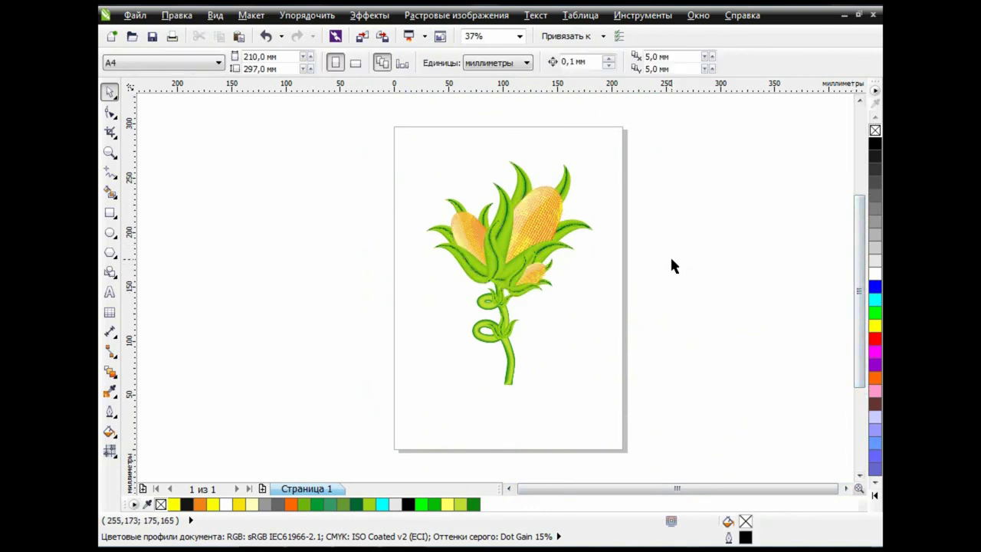
scroll(536, 221, "up", 2)
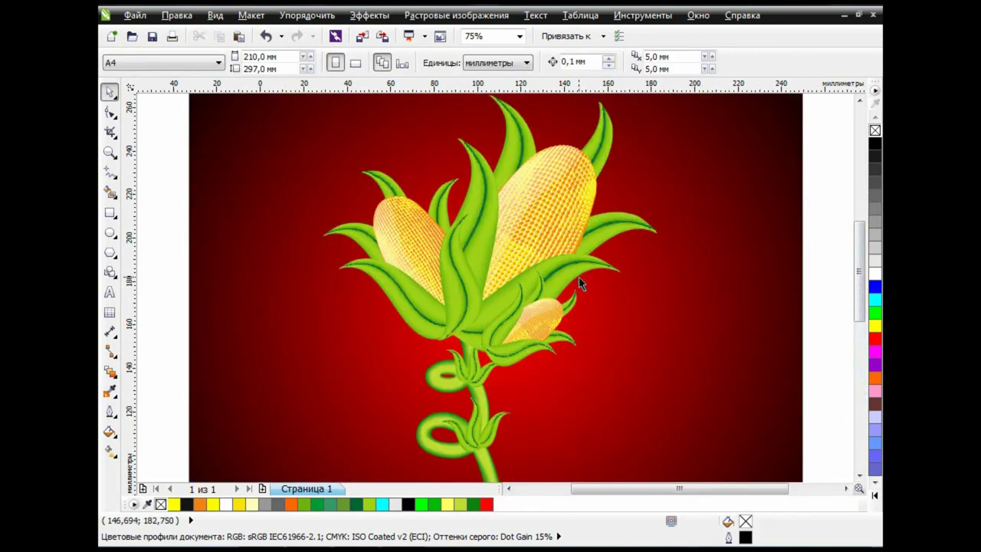